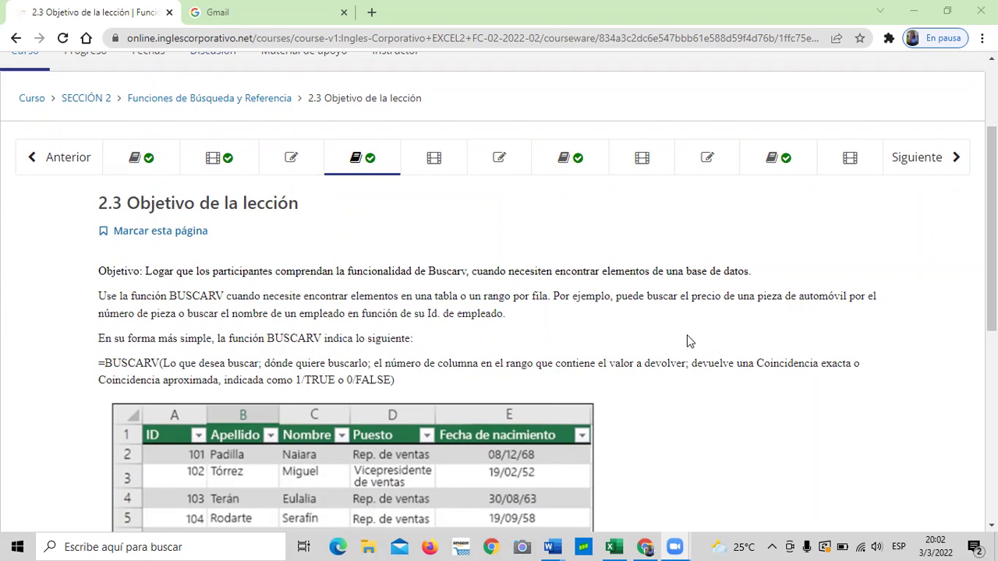
# Open the lesson objectives 2.6 and 2.9 in turn, and return to lesson 2.3 on BUSCARV
pyautogui.click(575, 158)
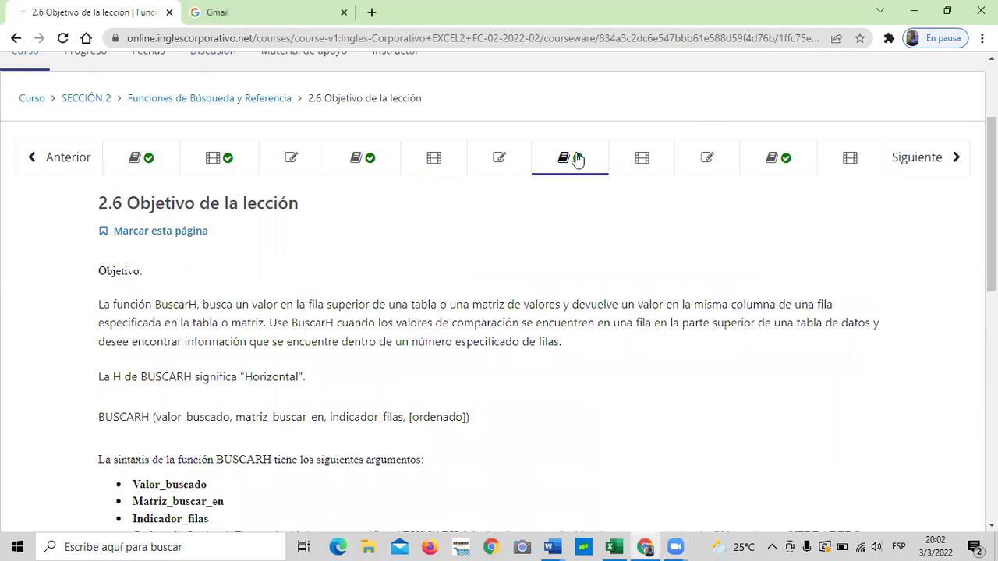
pyautogui.click(771, 159)
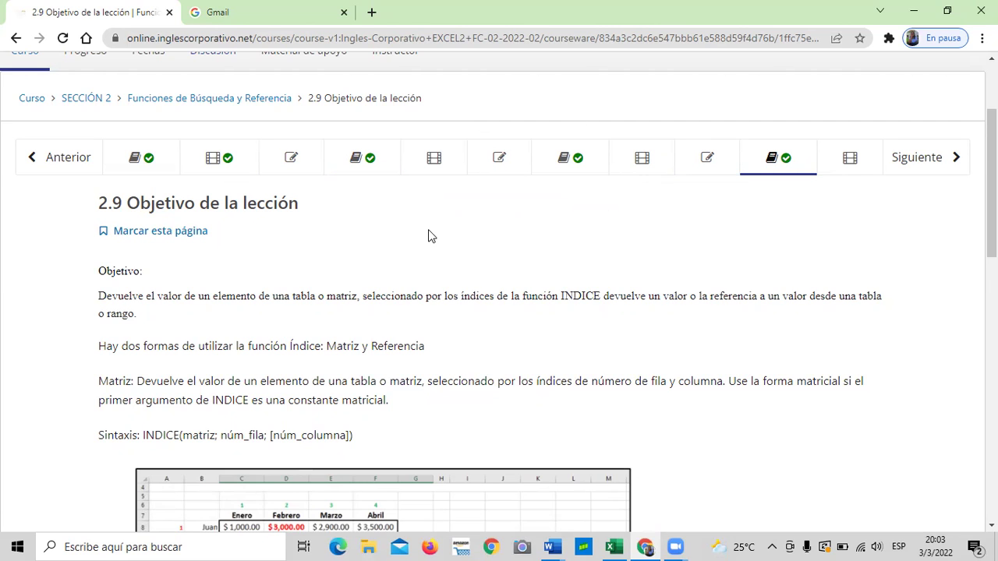
pyautogui.click(356, 160)
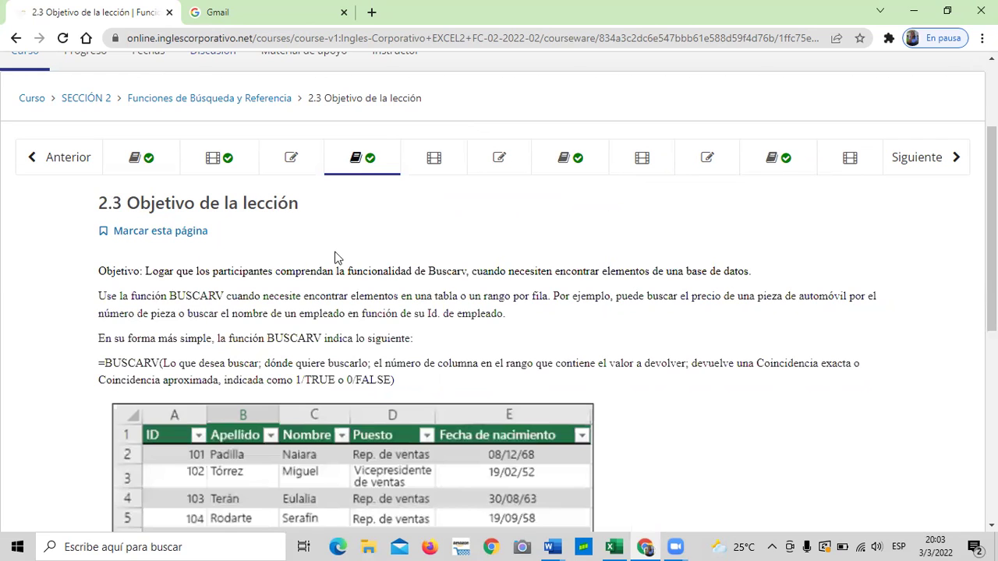
# Read the BUSCARV explanation, its syntax and the worked employee-table example in lesson 2.3
pyautogui.scroll(-4, 322, 203)
pyautogui.scroll(4, 323, 281)
pyautogui.scroll(-2, 244, 250)
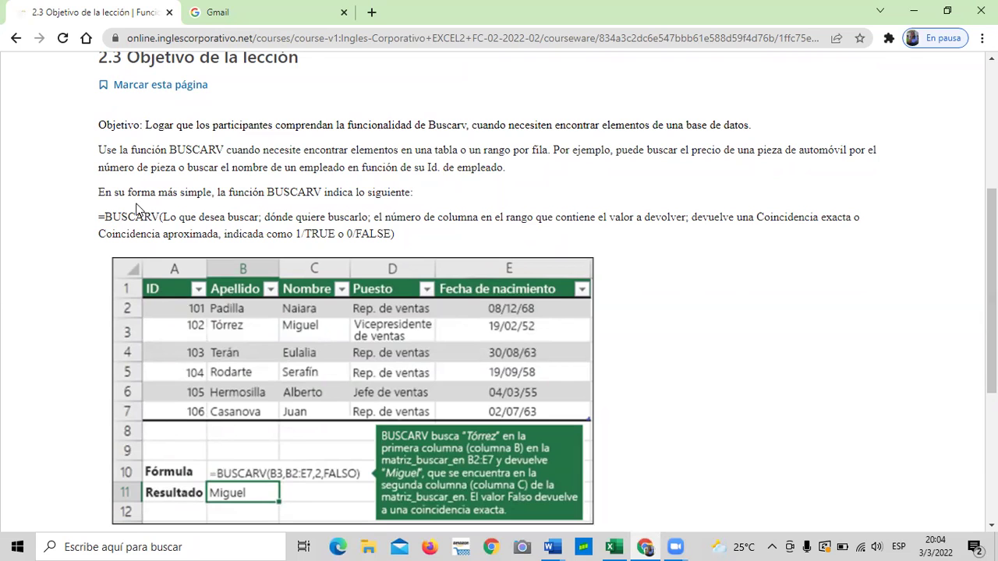
pyautogui.scroll(-2, 176, 235)
pyautogui.scroll(3, 176, 236)
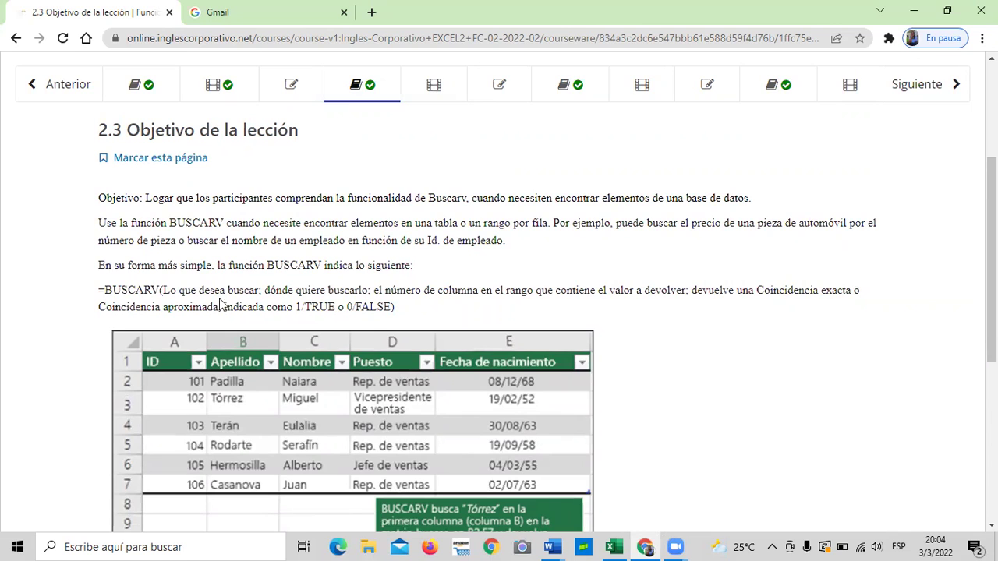
pyautogui.scroll(-1, 202, 285)
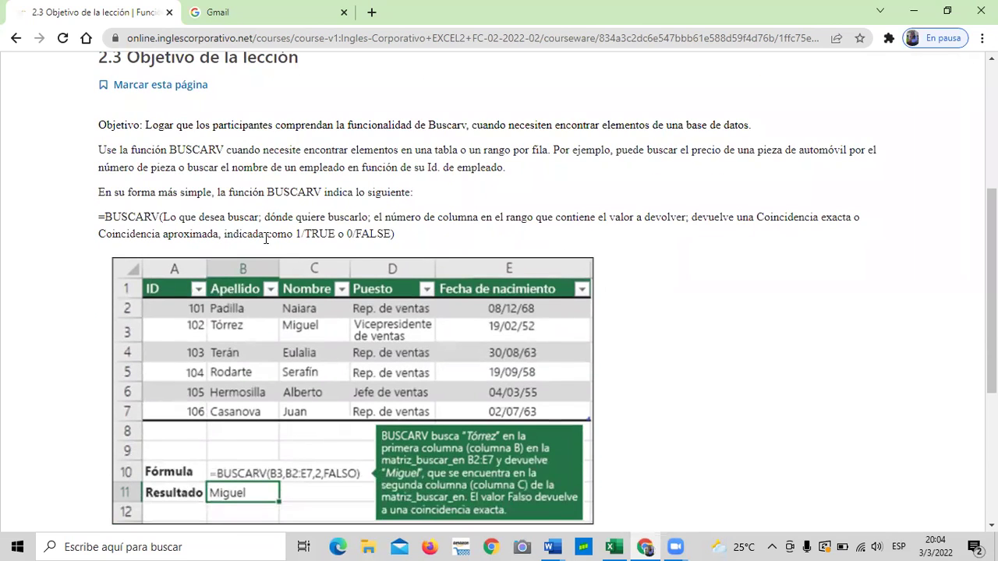
pyautogui.scroll(-1, 277, 485)
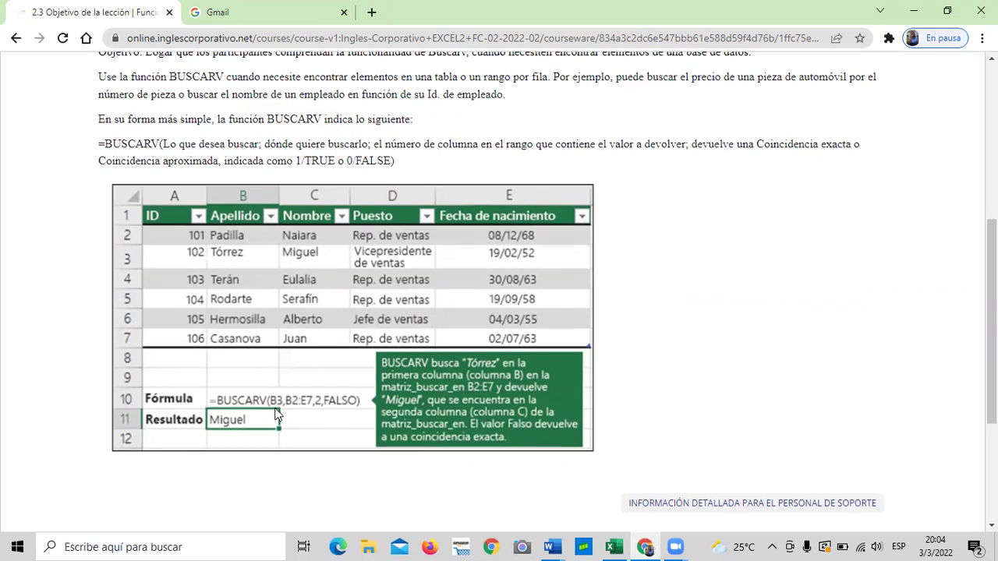
pyautogui.scroll(1, 274, 414)
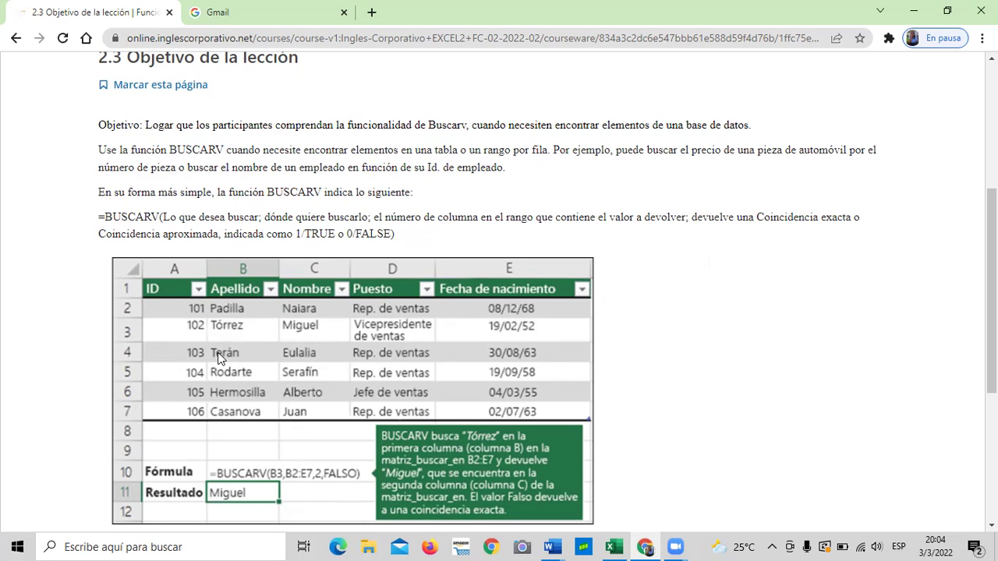
pyautogui.scroll(-1, 290, 350)
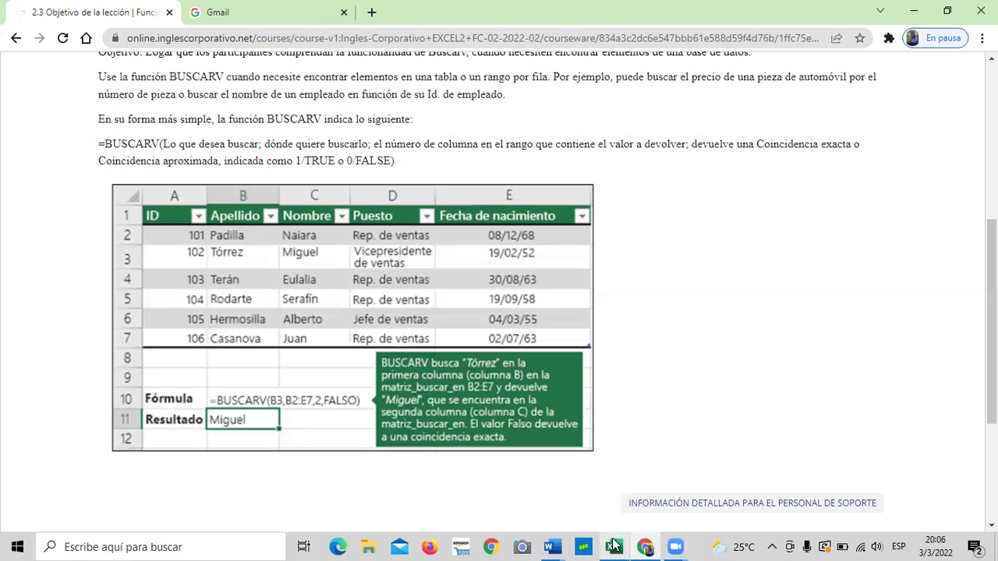
# Switch to the Función BuscarV workbook in Excel and open the Informe sheet at the empty area below the table
pyautogui.moveTo(614, 546)
pyautogui.click(621, 507)
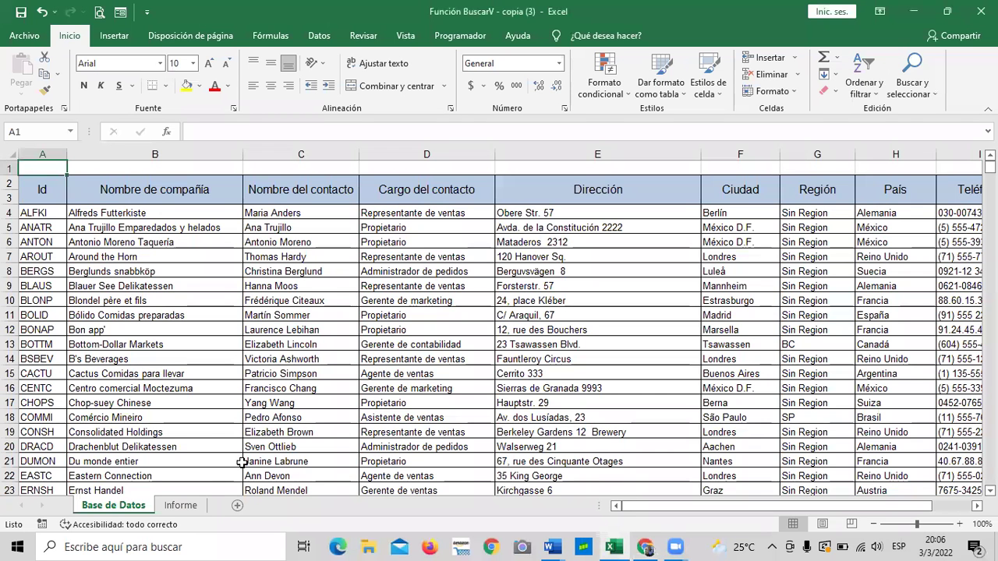
pyautogui.click(191, 506)
pyautogui.scroll(-4, 466, 398)
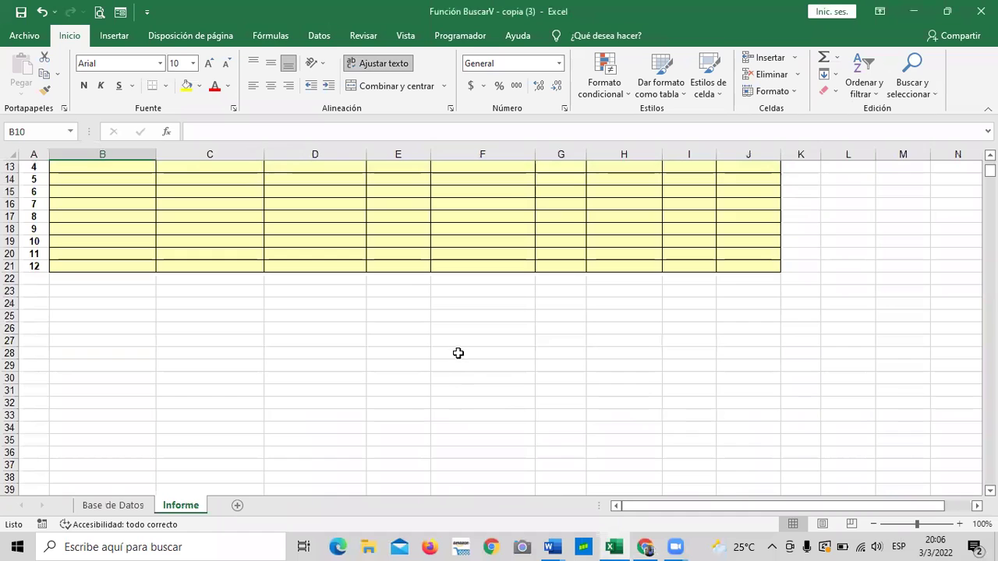
# Start a BUSCARV formula in cell F28 to view its arguments, and cancel the entry
pyautogui.click(456, 353)
pyautogui.write('=')
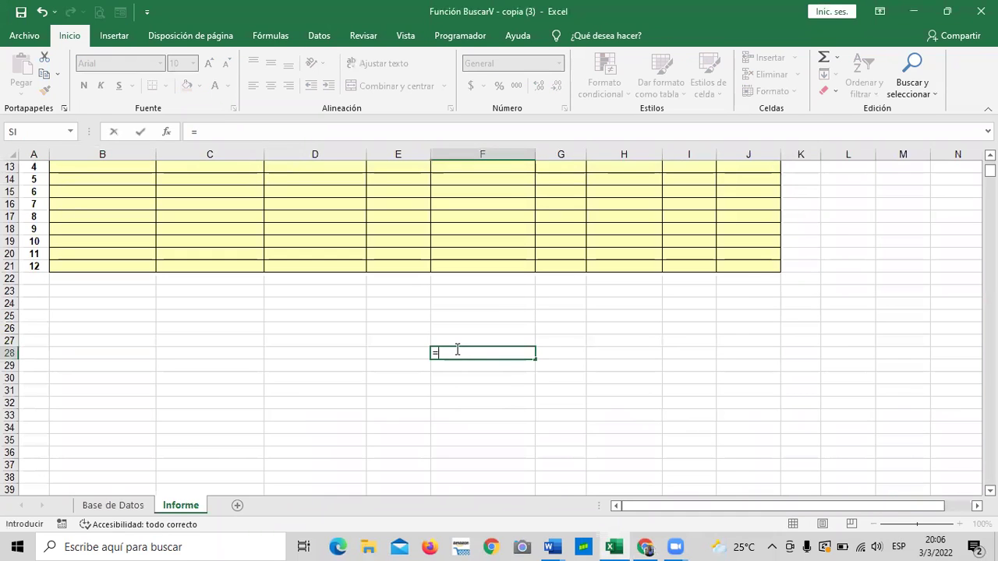
pyautogui.write('buscar')
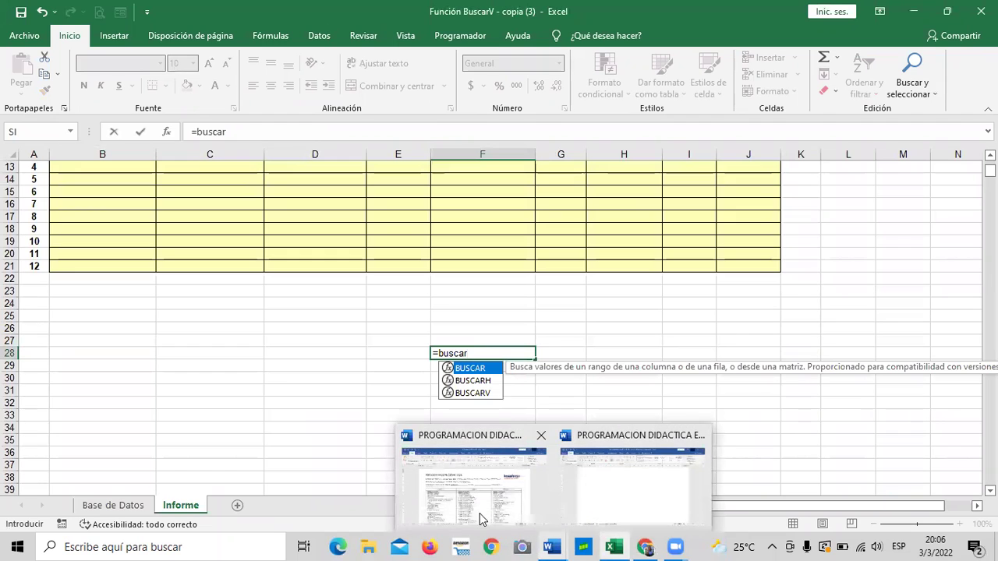
pyautogui.click(488, 393)
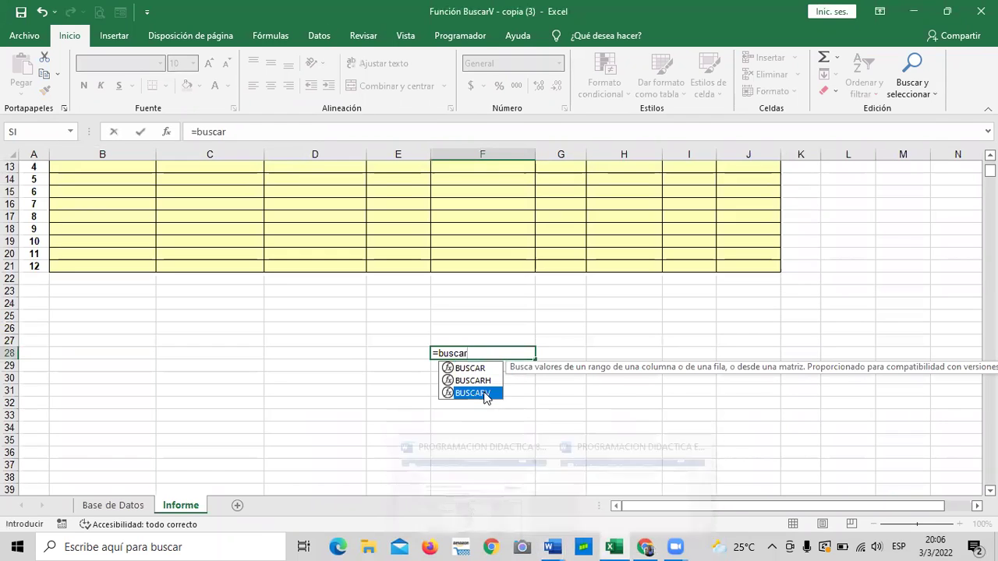
pyautogui.click(485, 352)
pyautogui.write('v')
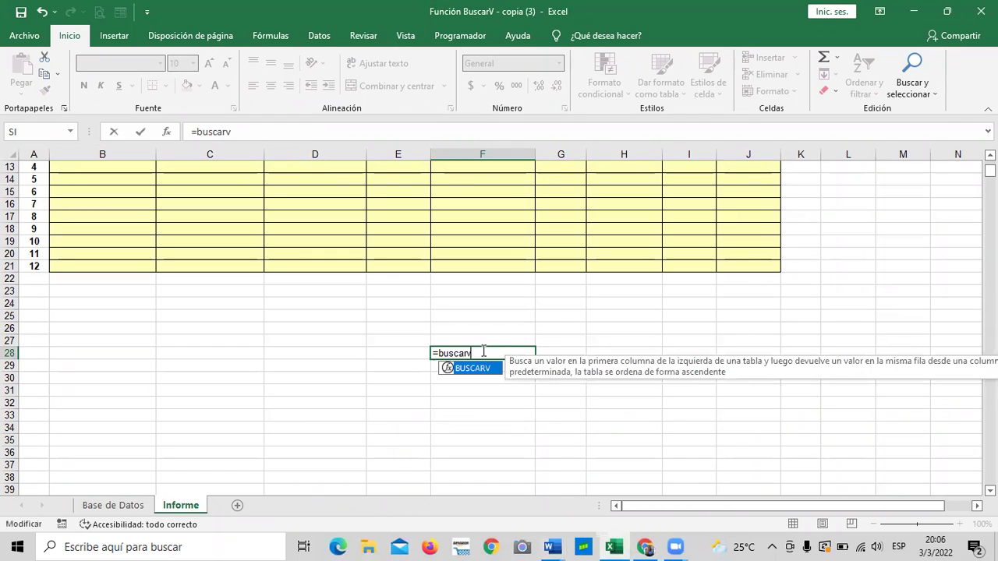
pyautogui.doubleClick(485, 373)
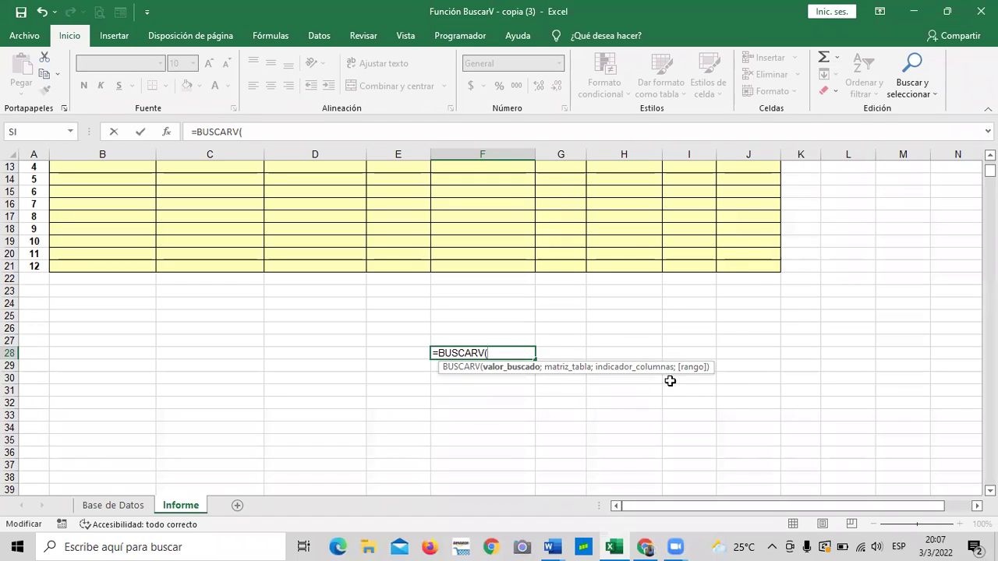
pyautogui.press('BackSpace')
pyautogui.press('Escape')
pyautogui.press('Escape')
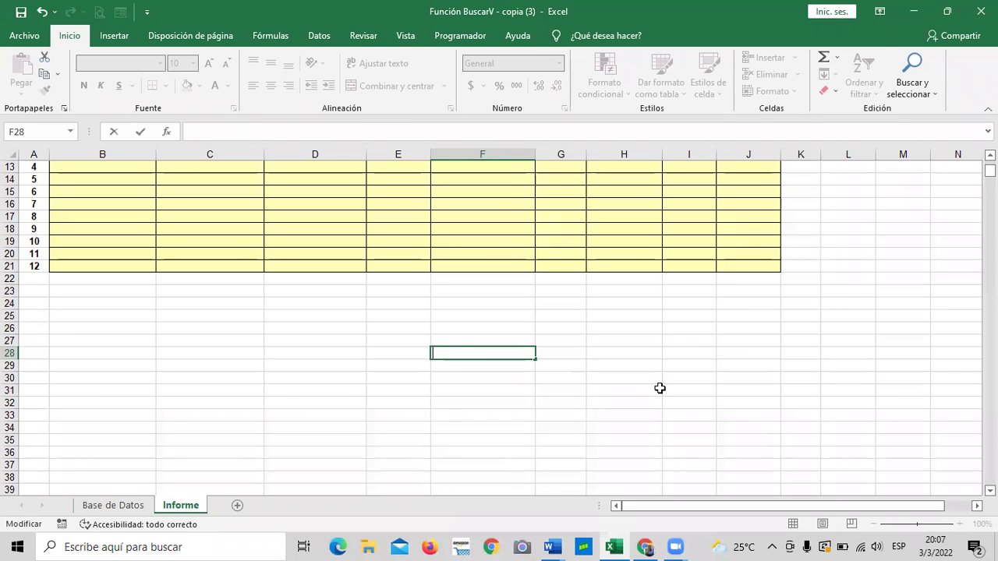
# Look over the client report table on the Informe sheet and the client records on the Base de Datos sheet
pyautogui.moveTo(290, 408); pyautogui.dragTo(290, 396)
pyautogui.scroll(4, 290, 396)
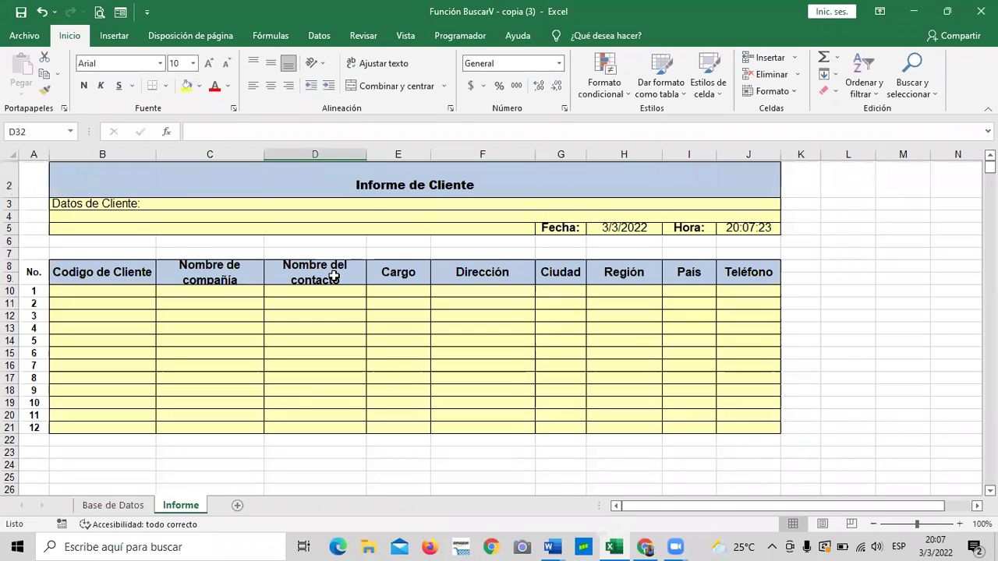
pyautogui.click(134, 507)
pyautogui.scroll(-5, 275, 400)
pyautogui.moveTo(641, 507); pyautogui.dragTo(736, 507)
pyautogui.scroll(6, 531, 295)
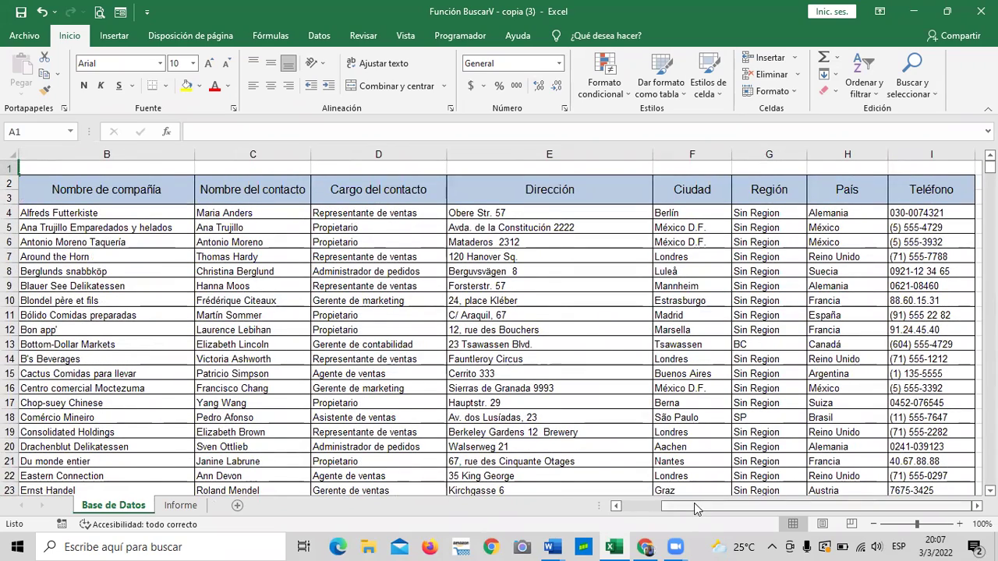
# Go through the column headings of the Base de Datos sheet one by one, from Id to Teléfono
pyautogui.moveTo(706, 507); pyautogui.dragTo(629, 511)
pyautogui.click(52, 185)
pyautogui.click(139, 197)
pyautogui.click(308, 191)
pyautogui.click(413, 190)
pyautogui.click(581, 189)
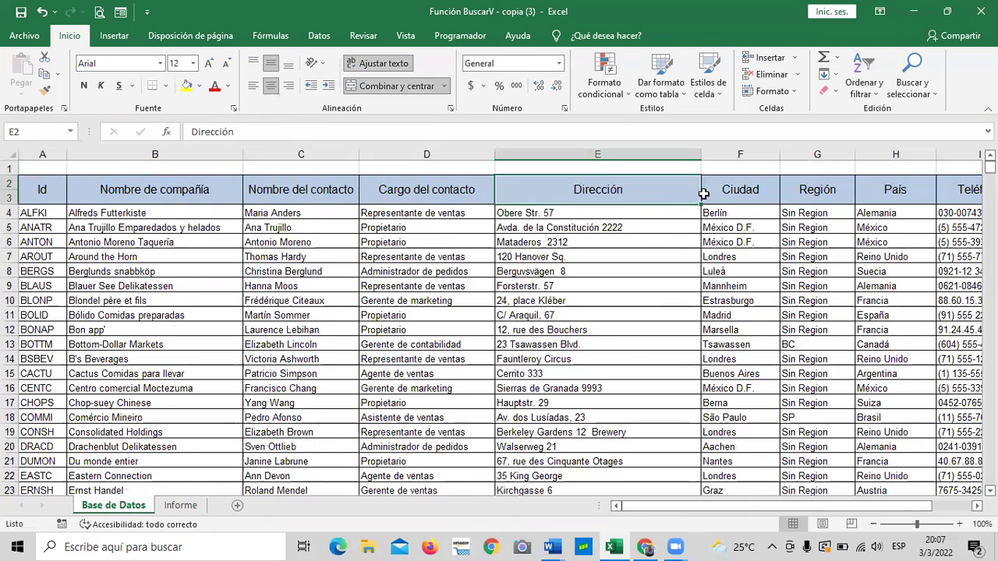
pyautogui.click(736, 188)
pyautogui.moveTo(730, 507); pyautogui.dragTo(795, 506)
pyautogui.click(757, 193)
pyautogui.click(854, 190)
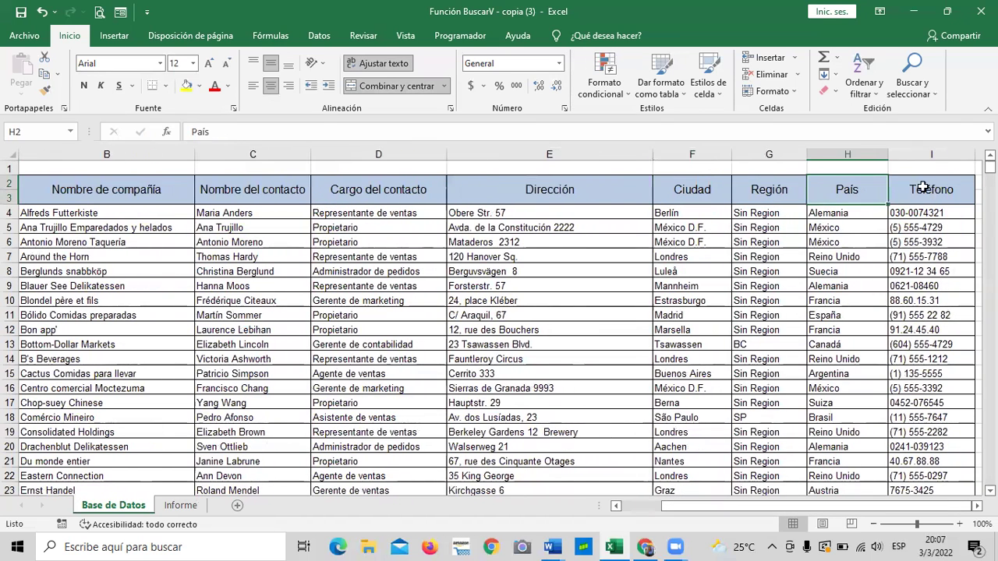
pyautogui.click(924, 188)
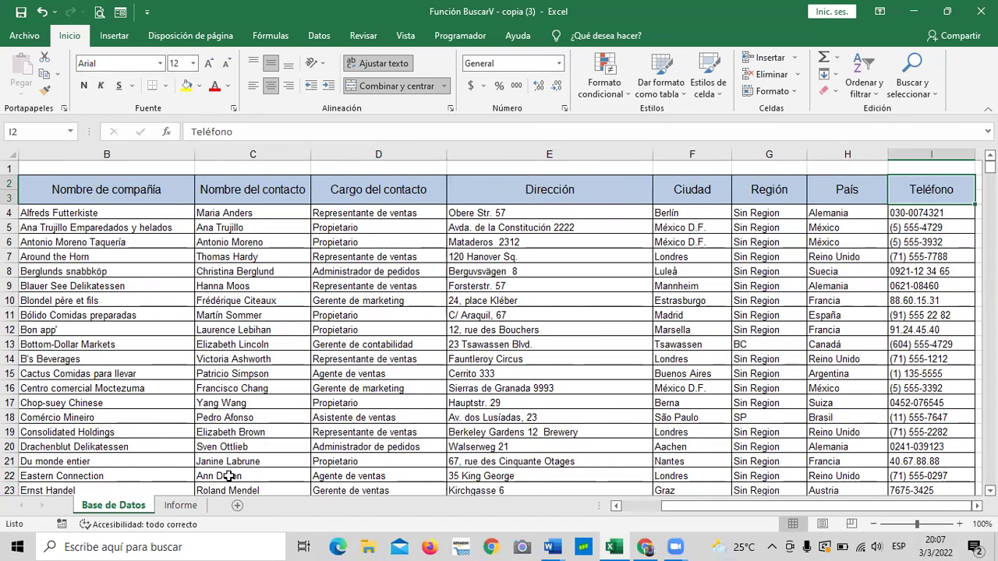
# Check the Informe table's columns again, and look through the Base de Datos records down to the last row
pyautogui.click(184, 506)
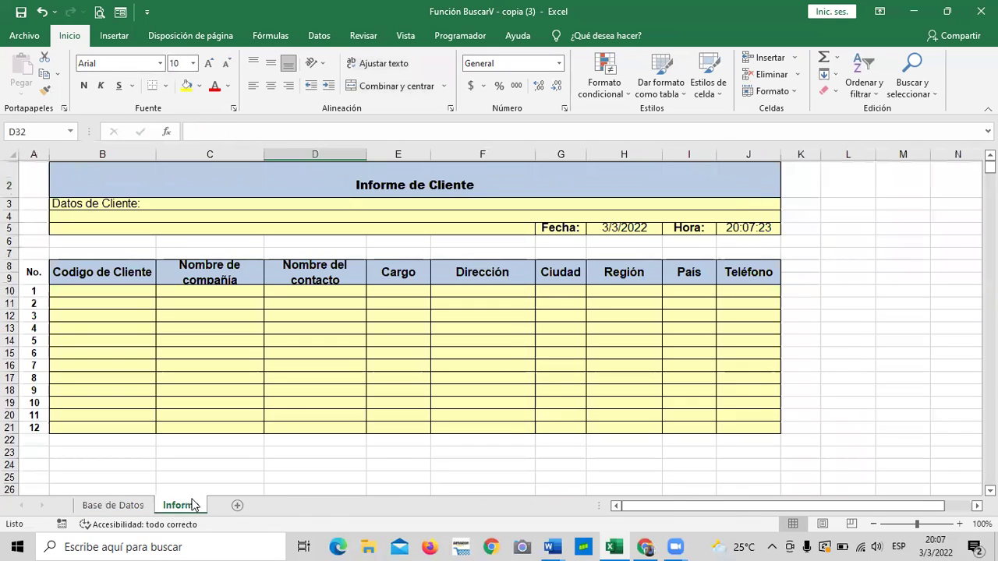
pyautogui.click(740, 294)
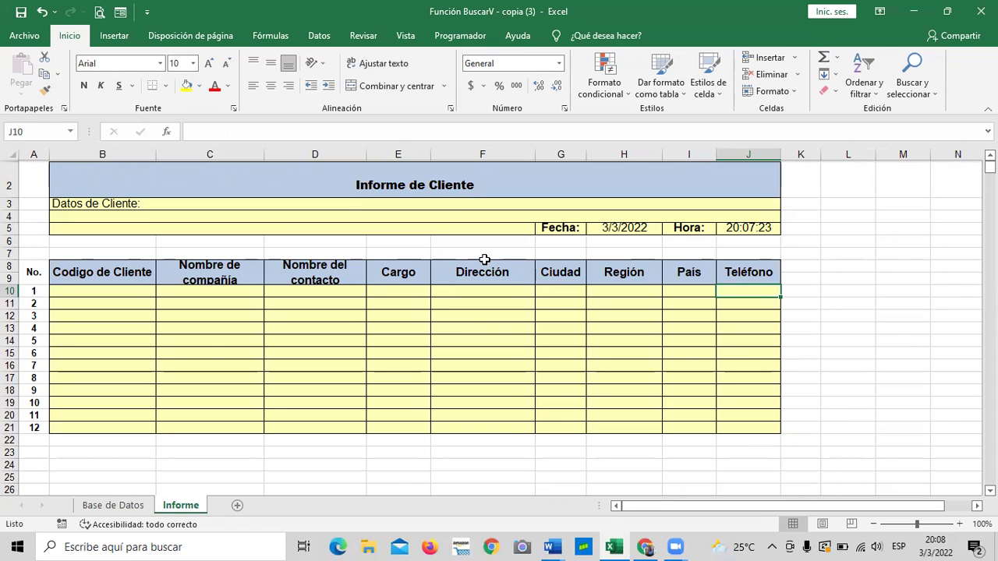
pyautogui.click(136, 506)
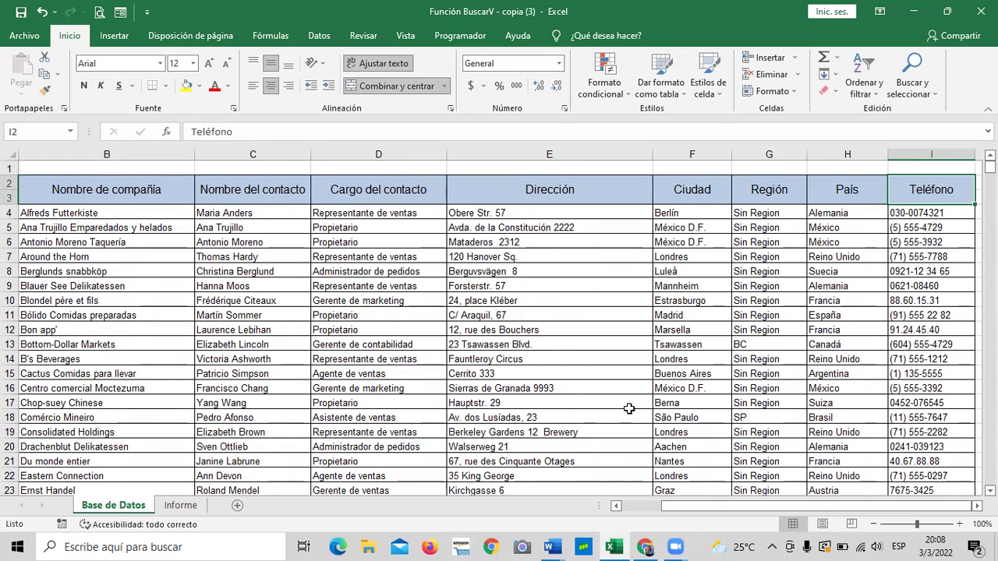
pyautogui.scroll(-17, 629, 409)
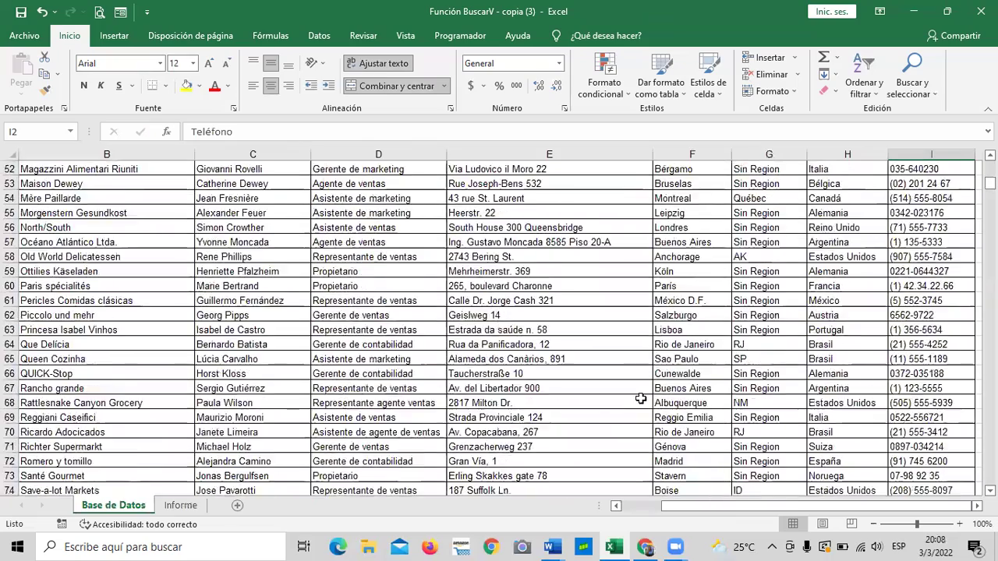
pyautogui.scroll(-14, 640, 398)
pyautogui.scroll(3, 537, 397)
pyautogui.click(536, 372)
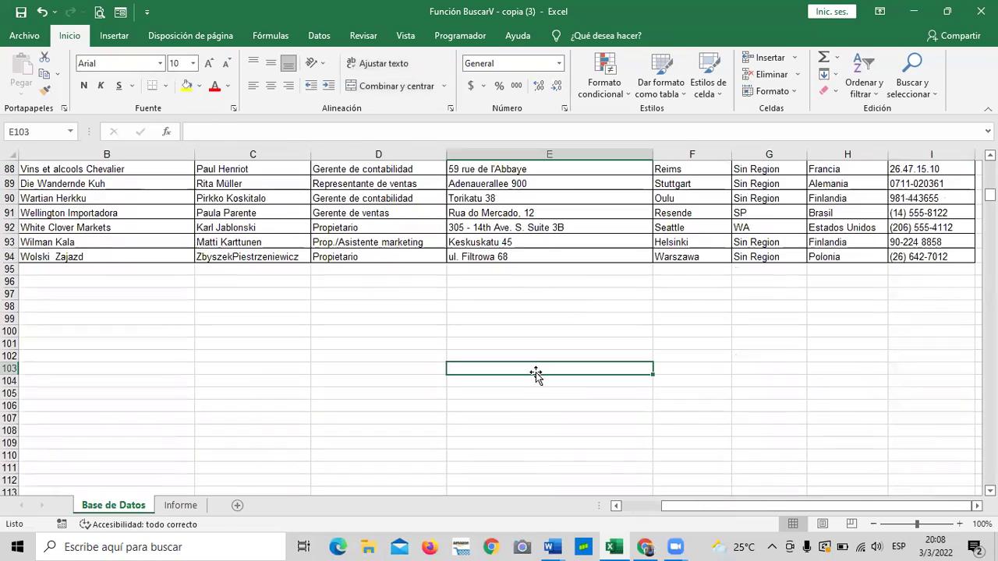
pyautogui.moveTo(669, 546)
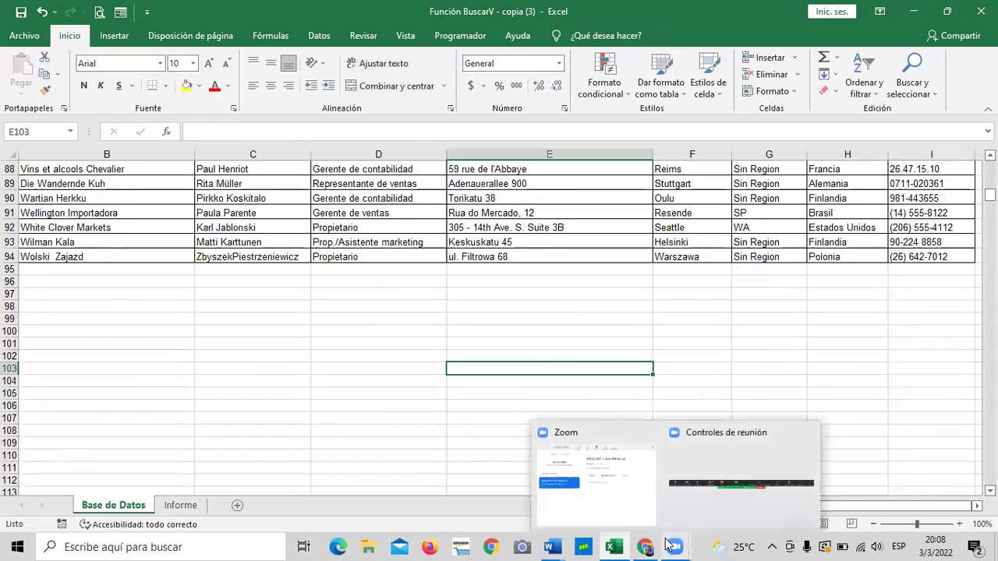
pyautogui.click(535, 328)
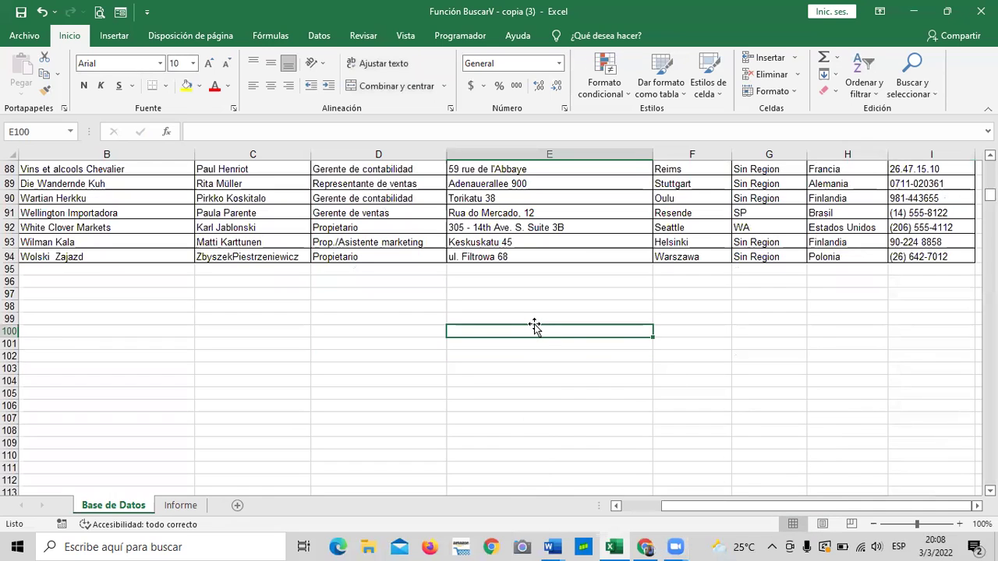
# Switch to the course page in Chrome and open lesson 2.4 Función BuscarV
pyautogui.moveTo(623, 546)
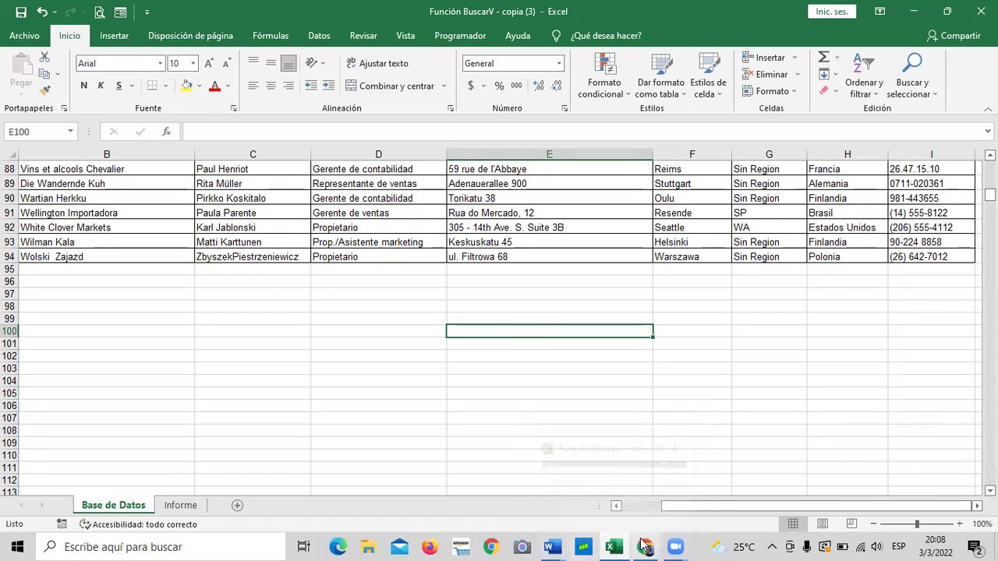
pyautogui.click(680, 519)
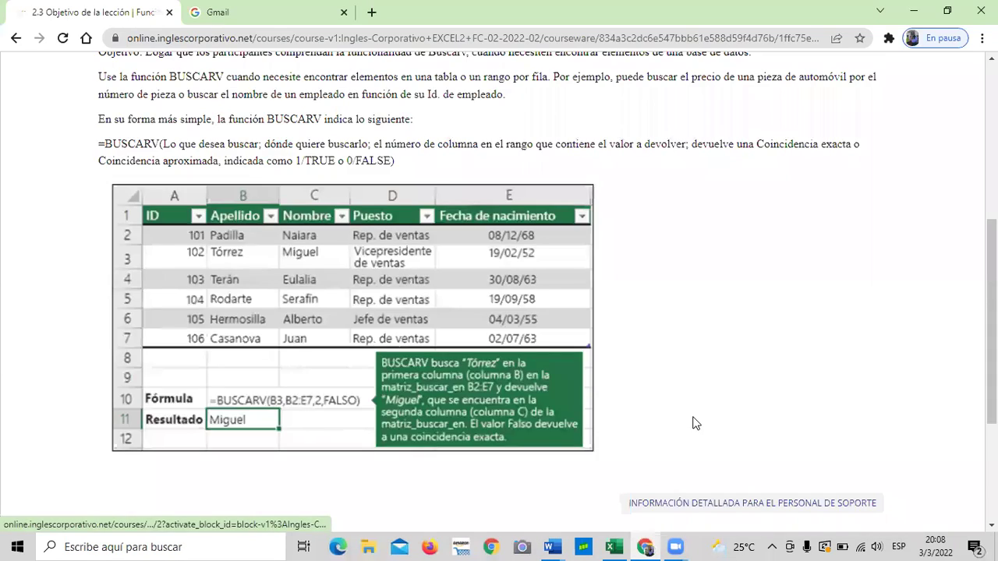
pyautogui.scroll(-2, 697, 424)
pyautogui.click(544, 417)
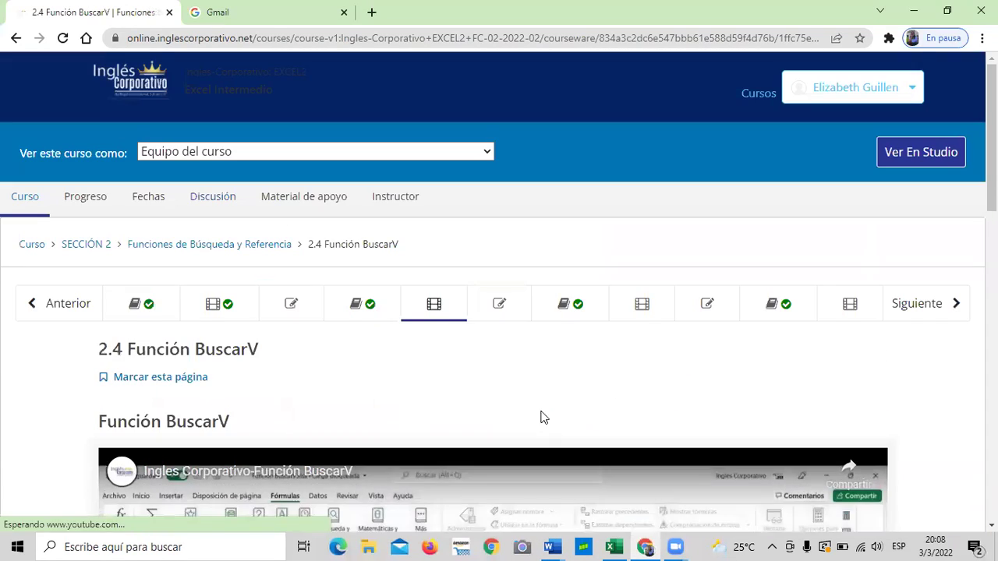
# Look over the lesson 2.4 page and play its Función BuscarV video
pyautogui.scroll(-5, 544, 418)
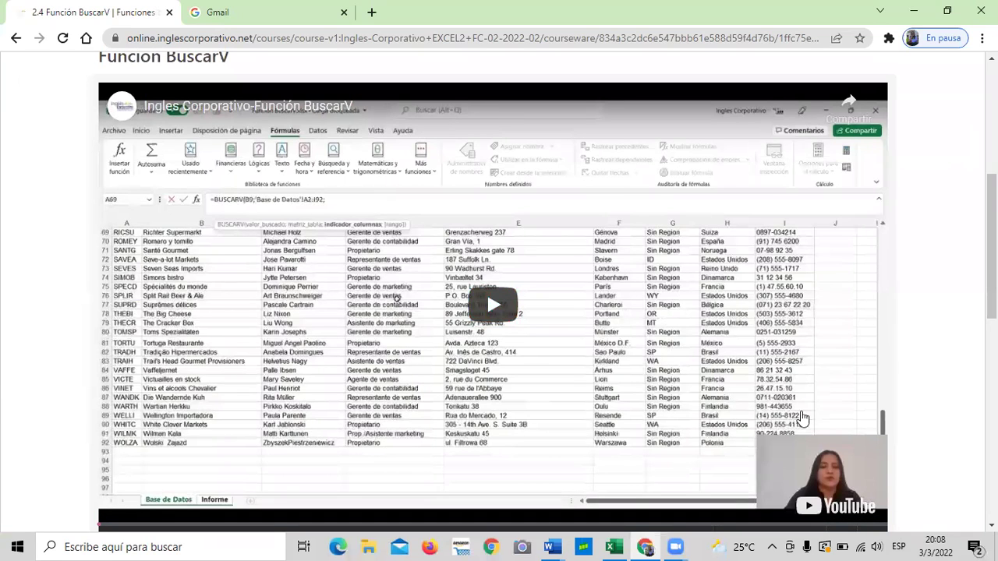
pyautogui.scroll(-2, 803, 419)
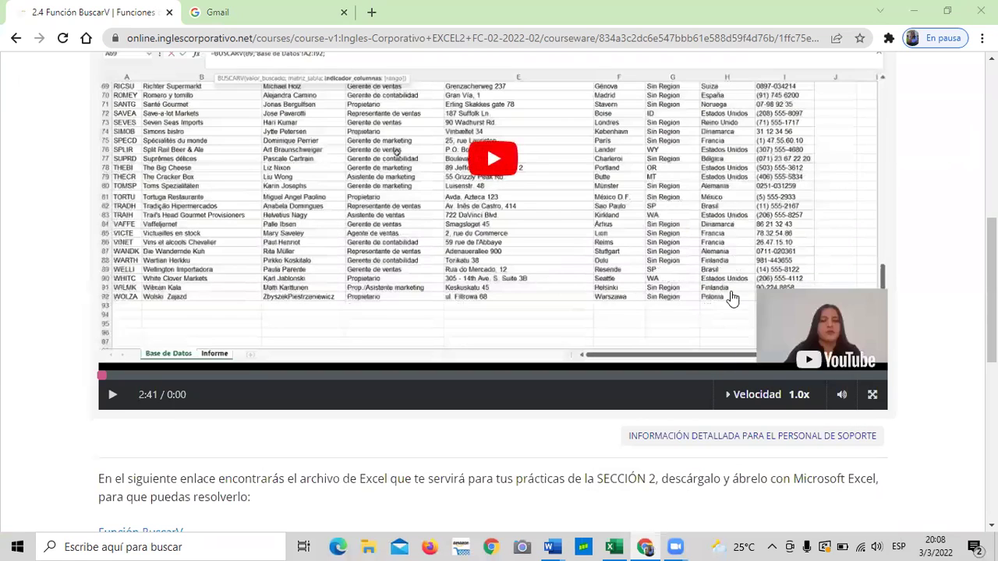
pyautogui.scroll(2, 503, 138)
pyautogui.click(503, 138)
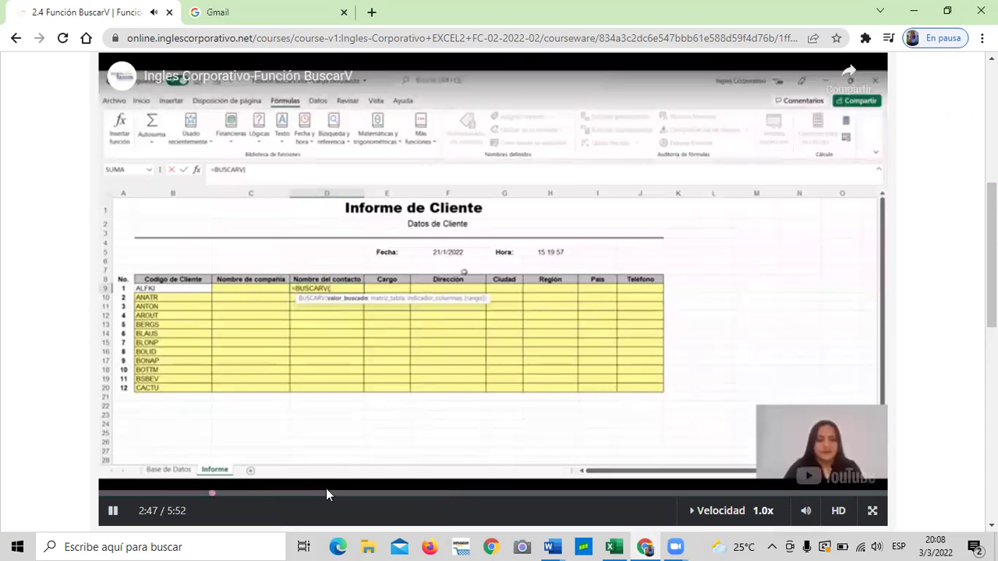
# Replay the Función BuscarV lesson video from near its beginning to the end, with the volume raised
pyautogui.click(122, 491)
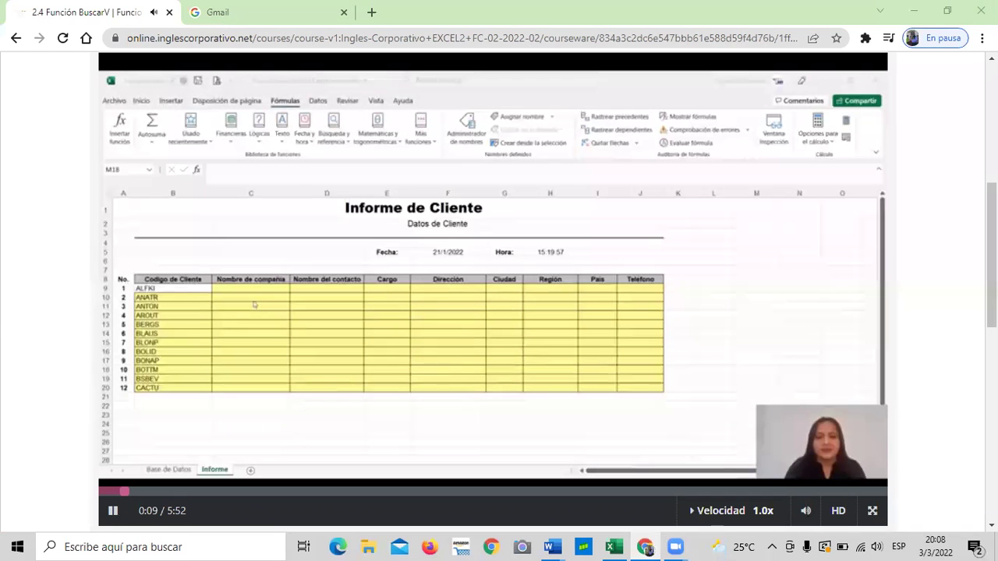
pyautogui.press('XF86AudioRaiseVolume')
pyautogui.press('XF86AudioRaiseVolume')
pyautogui.press('XF86AudioRaiseVolume')
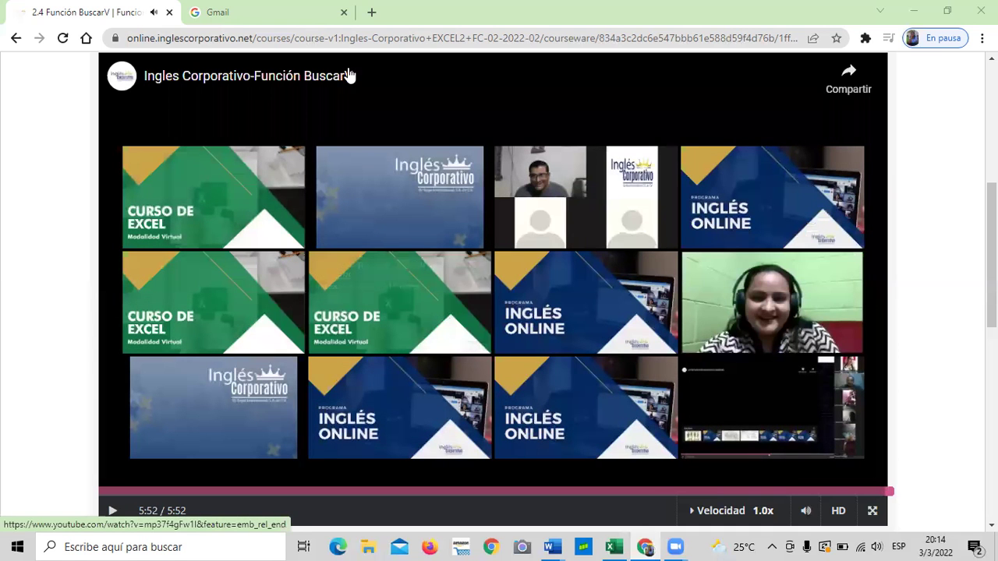
# Switch to the Función BuscarV - copia (3) workbook in Excel and return to the first records of the Base de Datos sheet
pyautogui.scroll(-4, 437, 275)
pyautogui.scroll(-1, 262, 376)
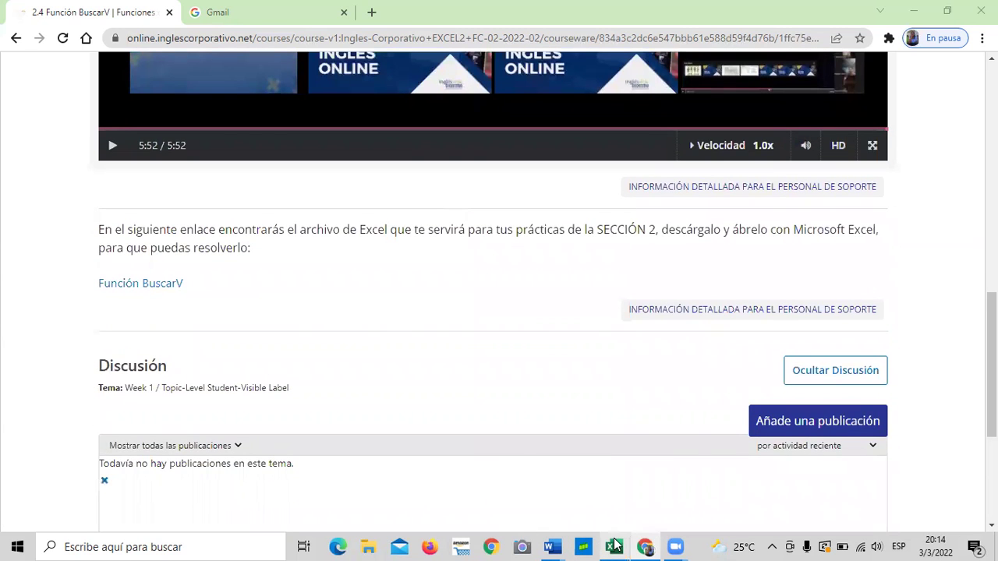
pyautogui.moveTo(615, 544)
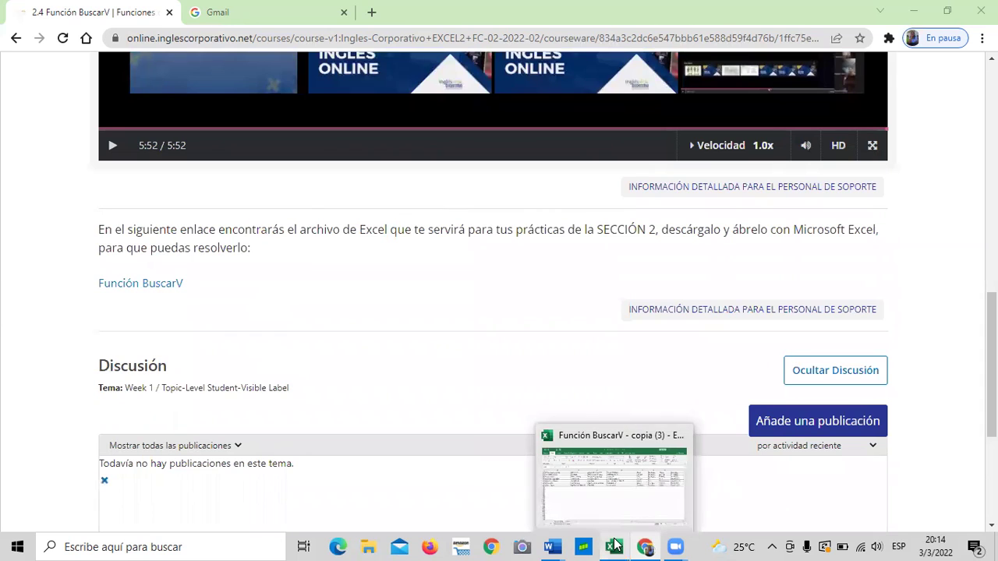
pyautogui.click(602, 508)
pyautogui.scroll(4, 444, 405)
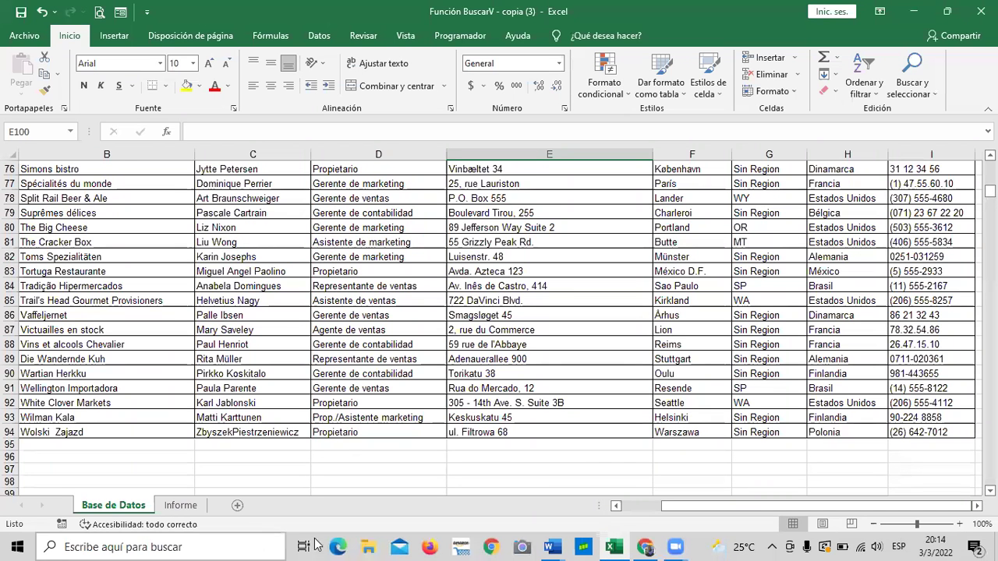
pyautogui.scroll(5, 524, 423)
pyautogui.scroll(20, 524, 424)
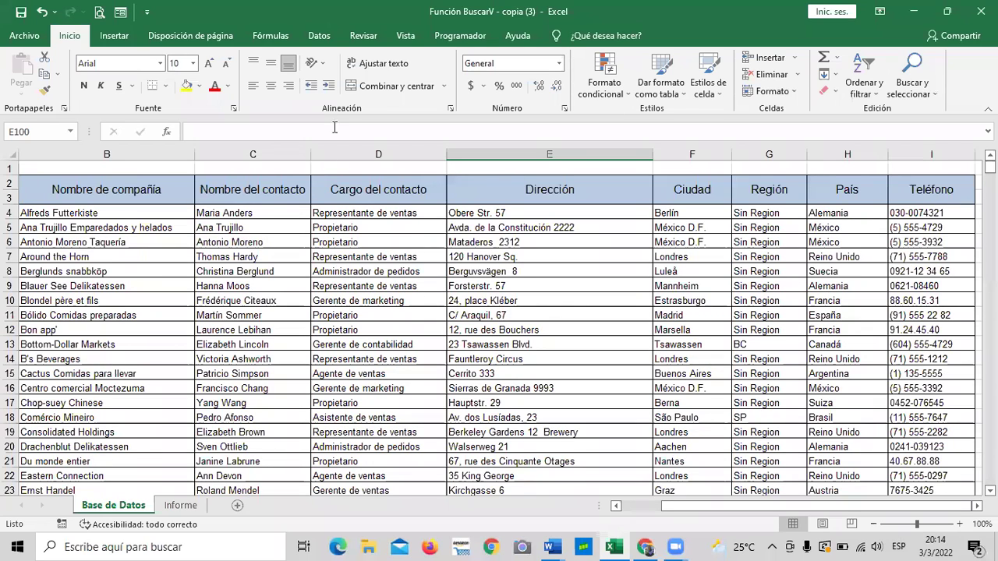
# Compare the empty Informe de Cliente table with the client records on the Base de Datos sheet
pyautogui.click(190, 506)
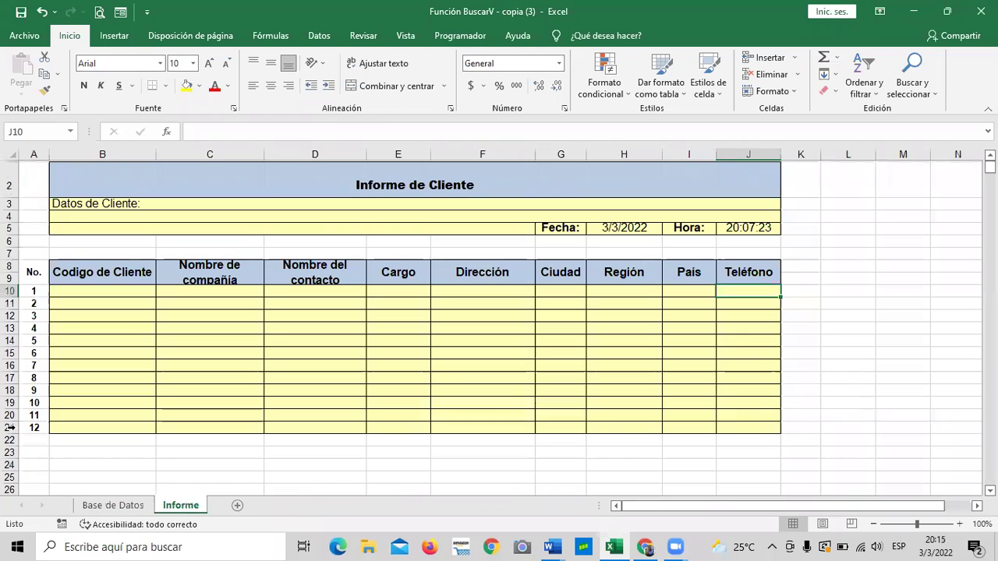
pyautogui.click(115, 505)
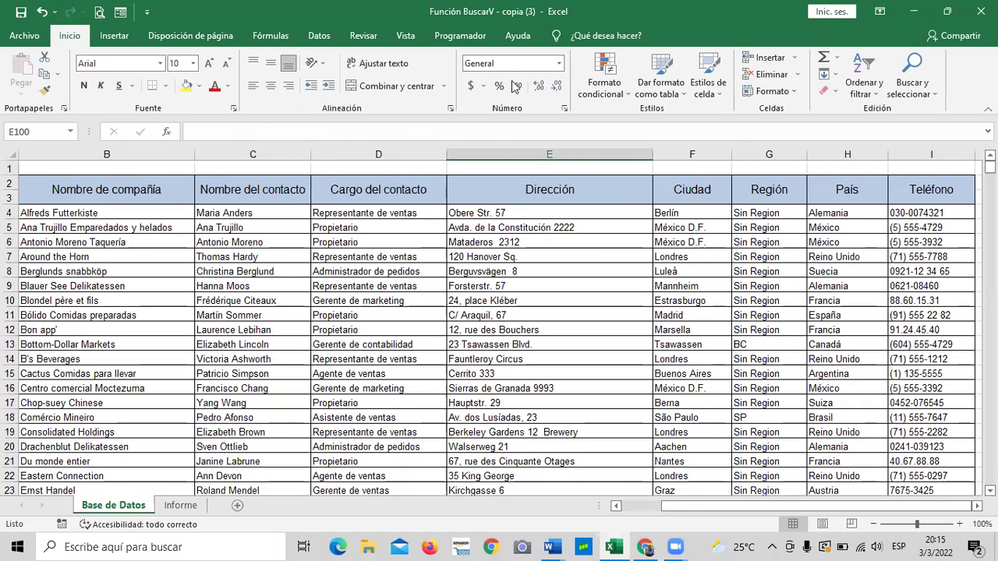
pyautogui.click(181, 506)
pyautogui.click(481, 130)
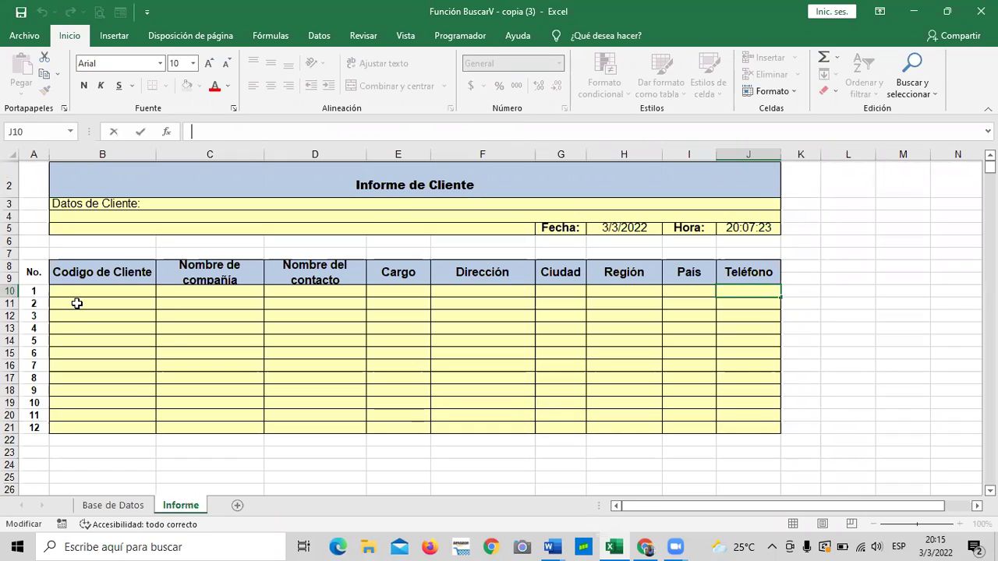
pyautogui.click(113, 505)
pyautogui.click(297, 131)
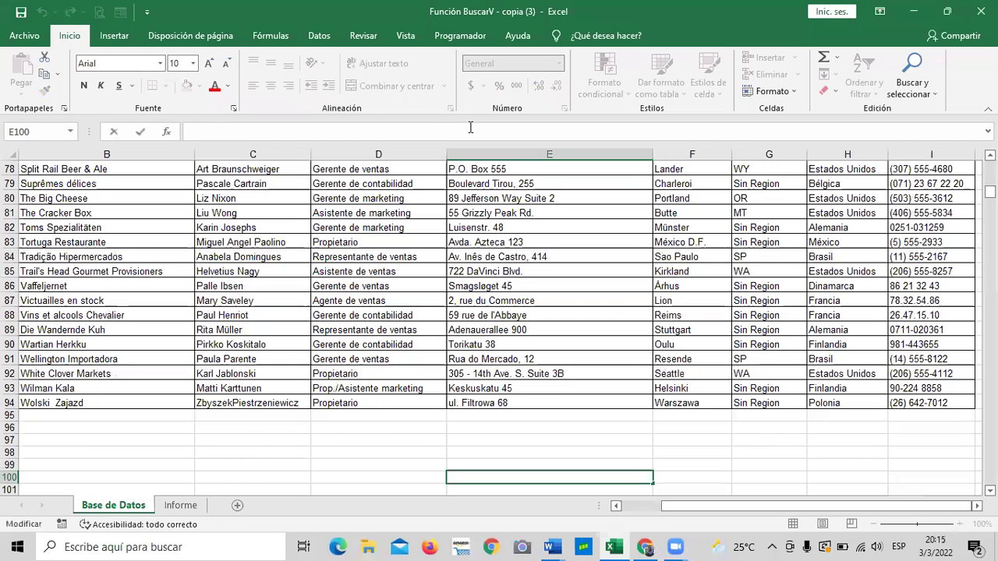
pyautogui.click(175, 505)
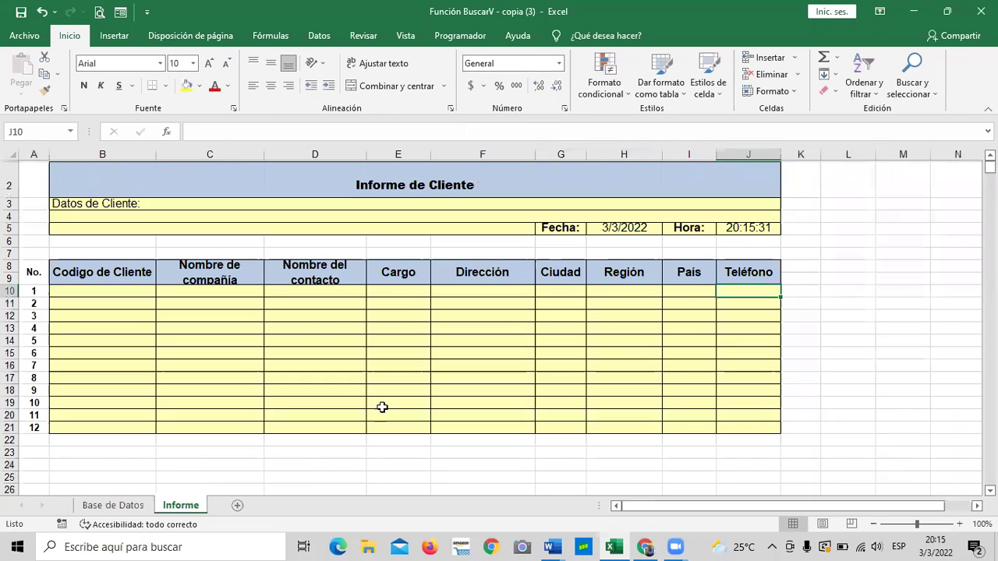
pyautogui.click(559, 355)
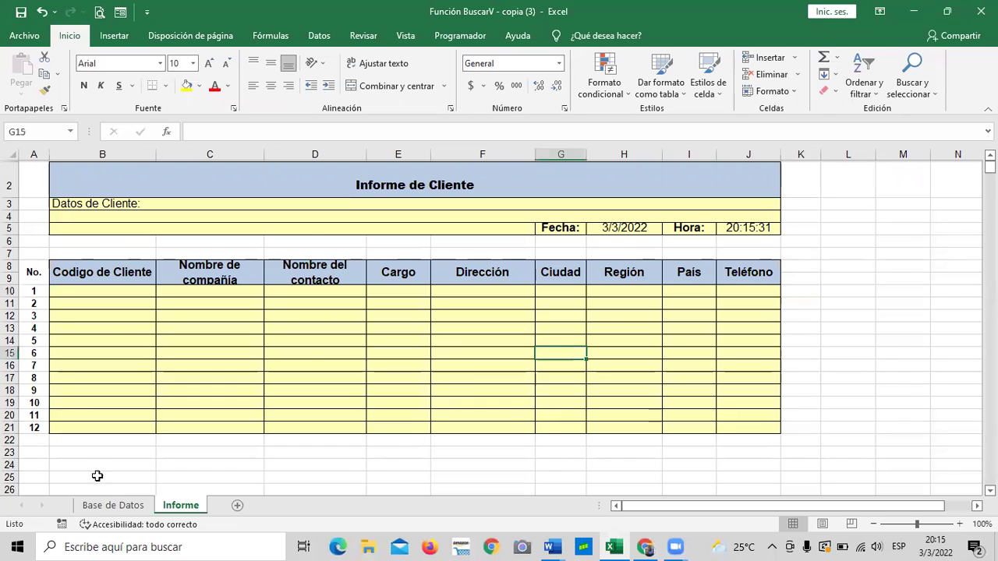
# Copy the client Ids from ALFKI to BSBEV (A4:A14) on the Base de Datos sheet
pyautogui.click(113, 505)
pyautogui.scroll(4, 213, 380)
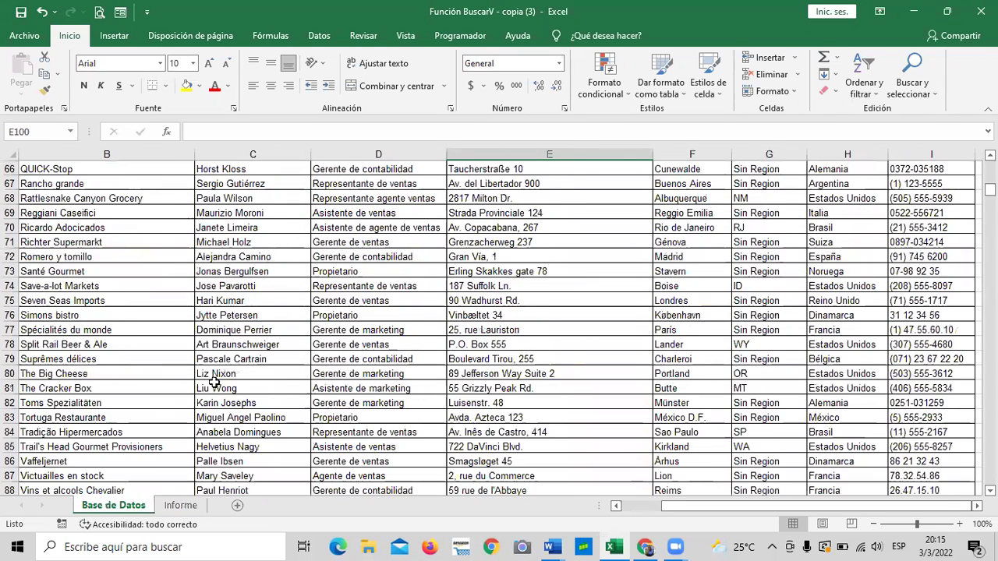
pyautogui.hscroll(-1, 690, 507)
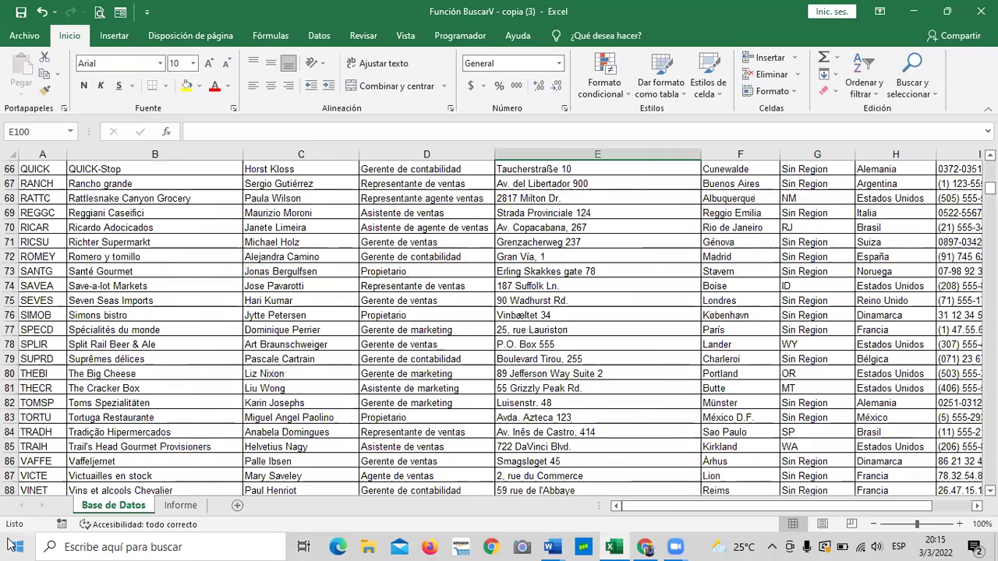
pyautogui.scroll(19, 97, 281)
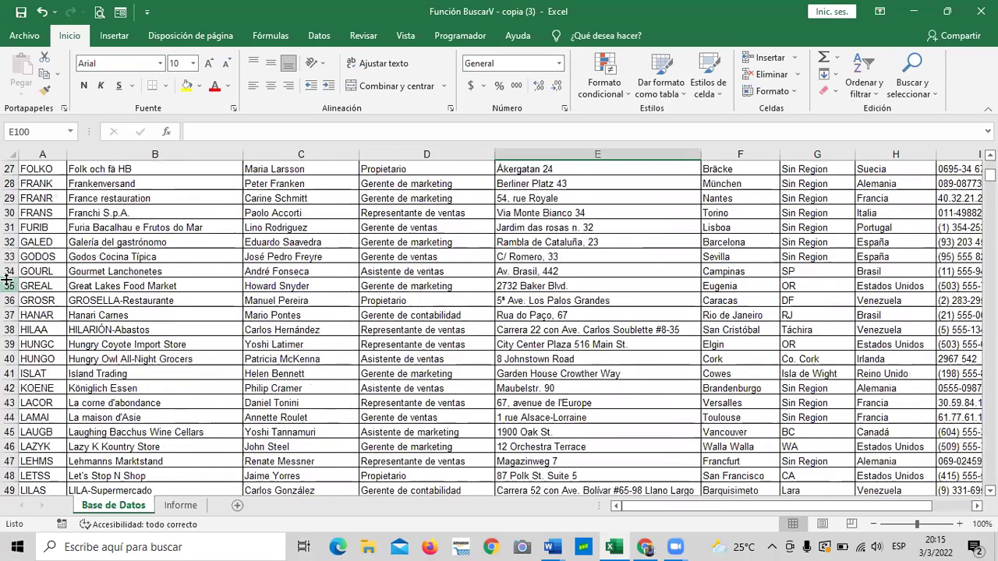
pyautogui.scroll(3, 6, 279)
pyautogui.moveTo(43, 213); pyautogui.dragTo(47, 308)
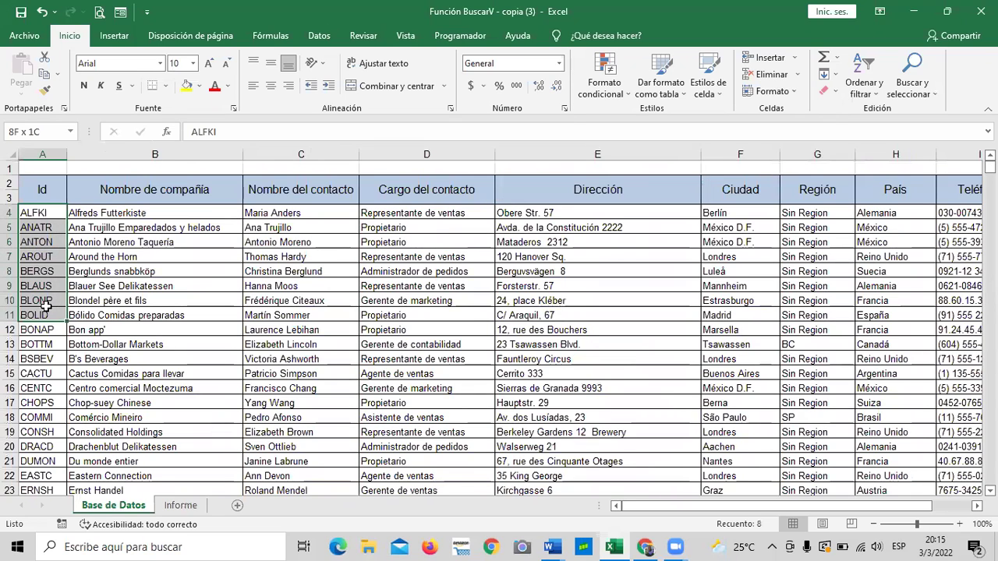
pyautogui.moveTo(47, 308); pyautogui.dragTo(48, 357)
pyautogui.hotkey('ctrl', 'c')
pyautogui.rightClick(34, 267)
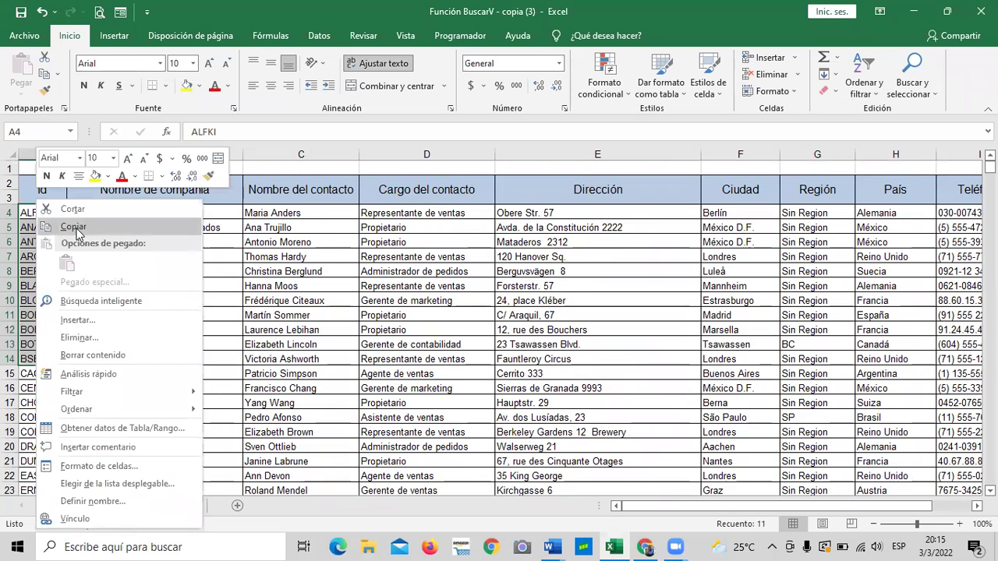
pyautogui.click(73, 226)
# Paste the copied client Ids into the Codigo de Cliente column of the Informe sheet, starting at B10
pyautogui.click(178, 506)
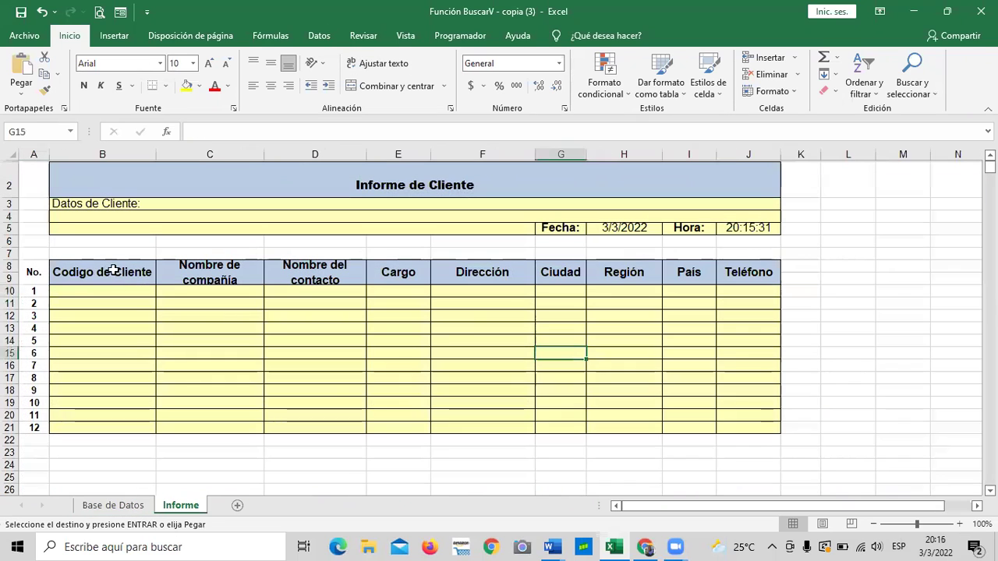
pyautogui.click(89, 290)
pyautogui.hotkey('ctrl', 'v')
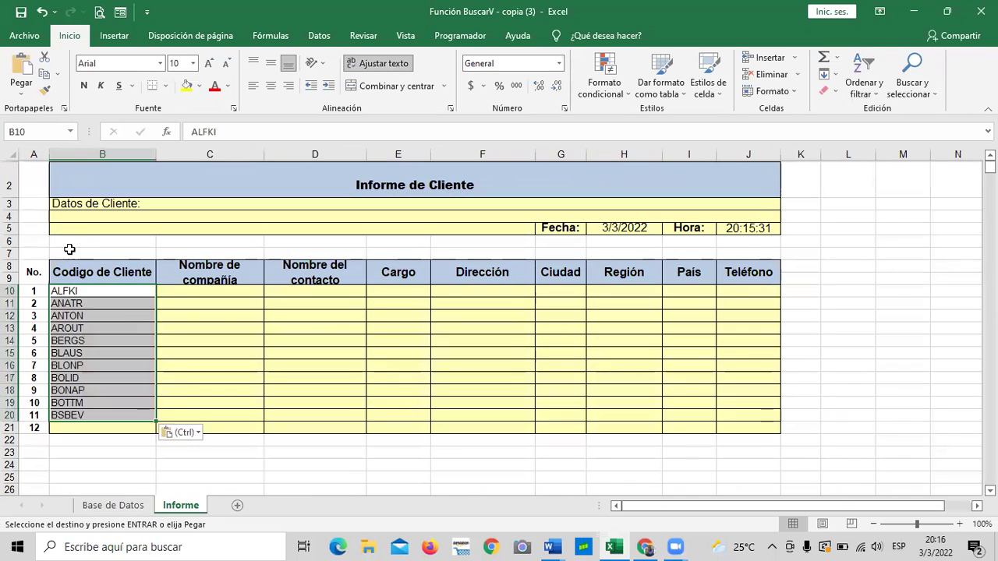
pyautogui.click(121, 446)
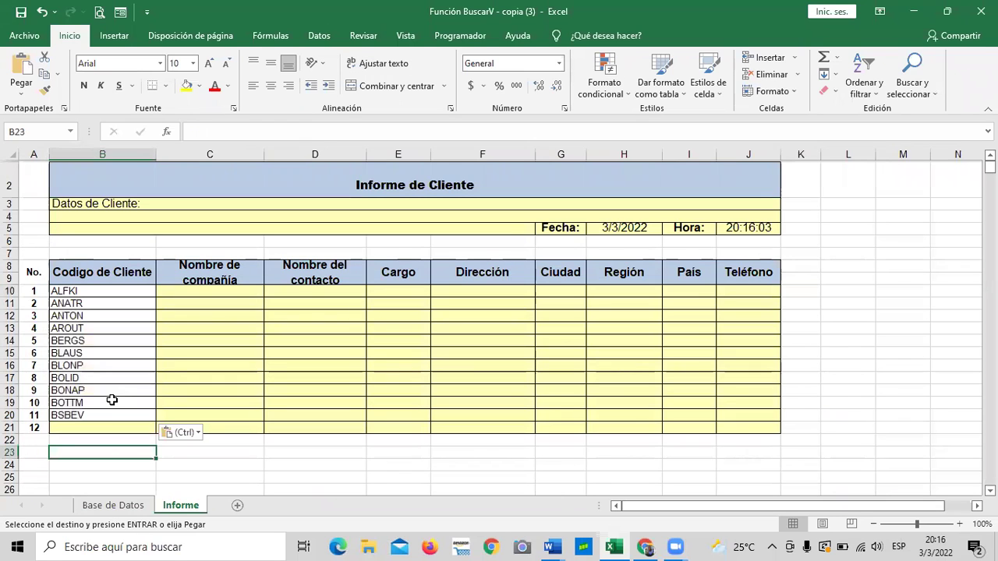
pyautogui.click(223, 463)
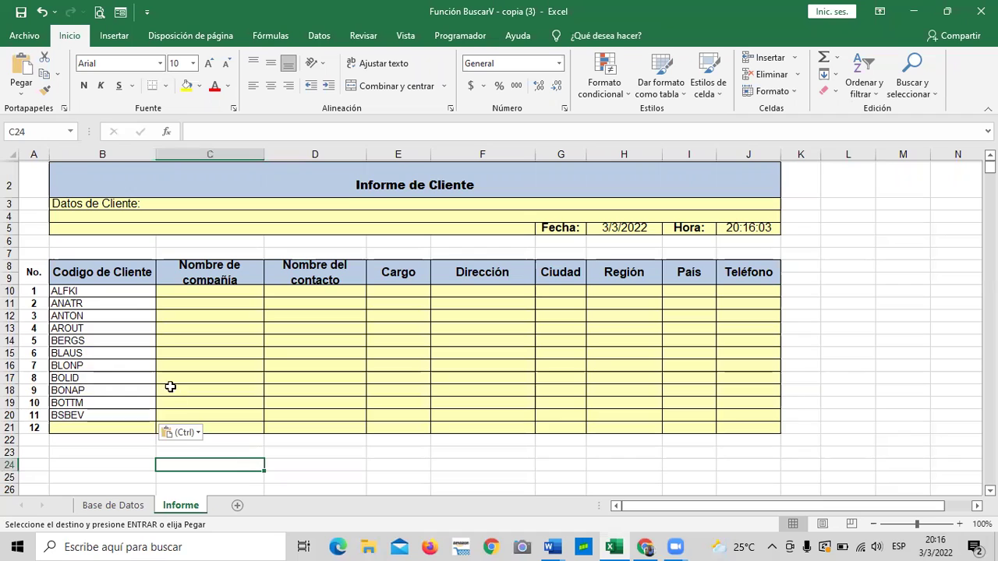
# Delete the pasted client codes from B10:B20 on the Informe sheet
pyautogui.click(125, 292)
pyautogui.moveTo(125, 292); pyautogui.dragTo(119, 413)
pyautogui.press('Delete')
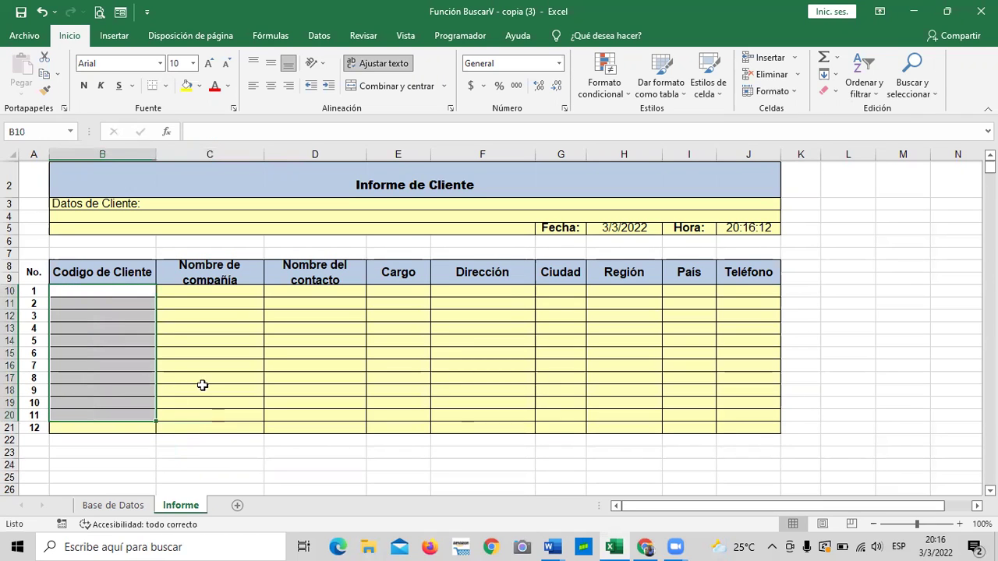
pyautogui.click(202, 385)
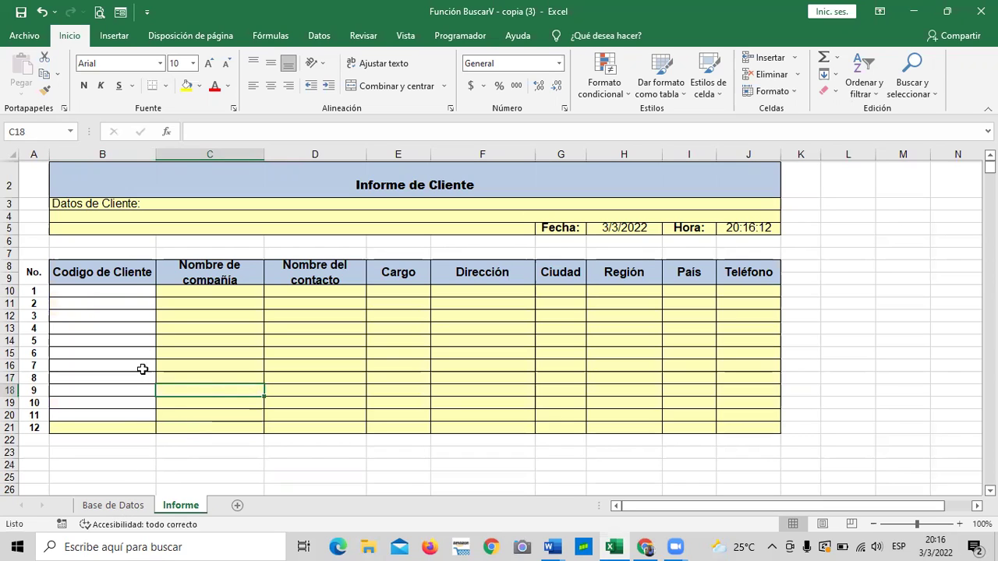
pyautogui.click(119, 291)
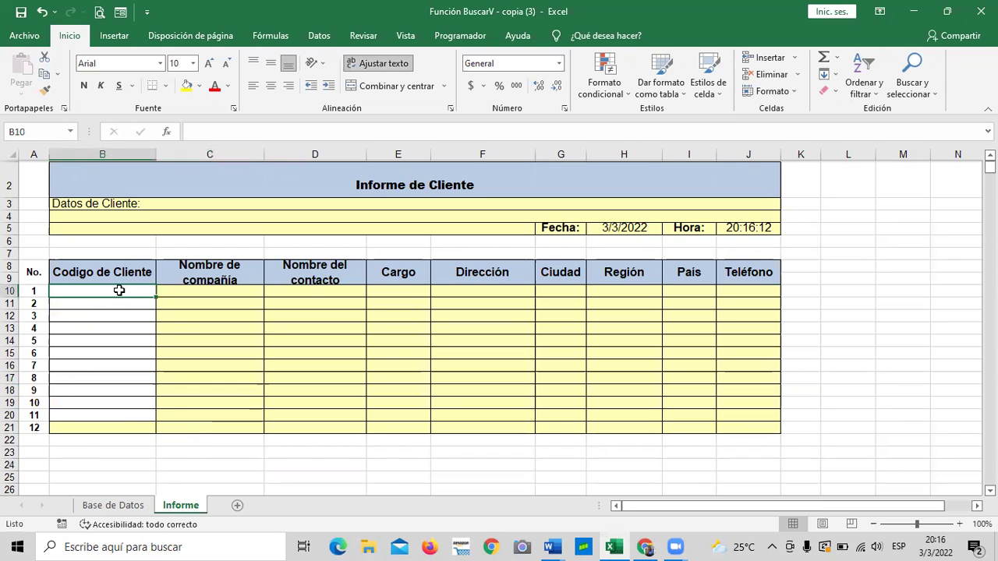
pyautogui.write('=')
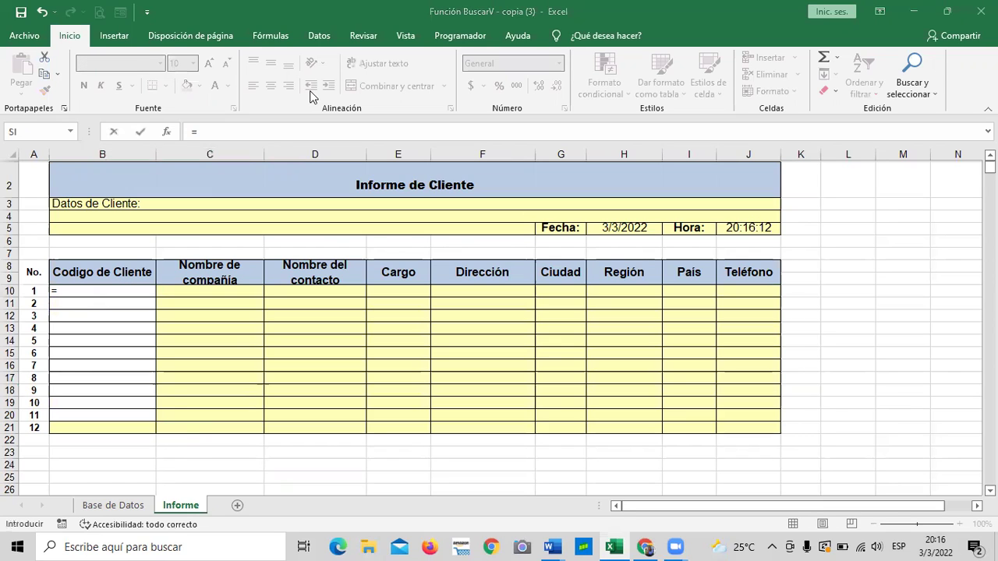
pyautogui.click(146, 291)
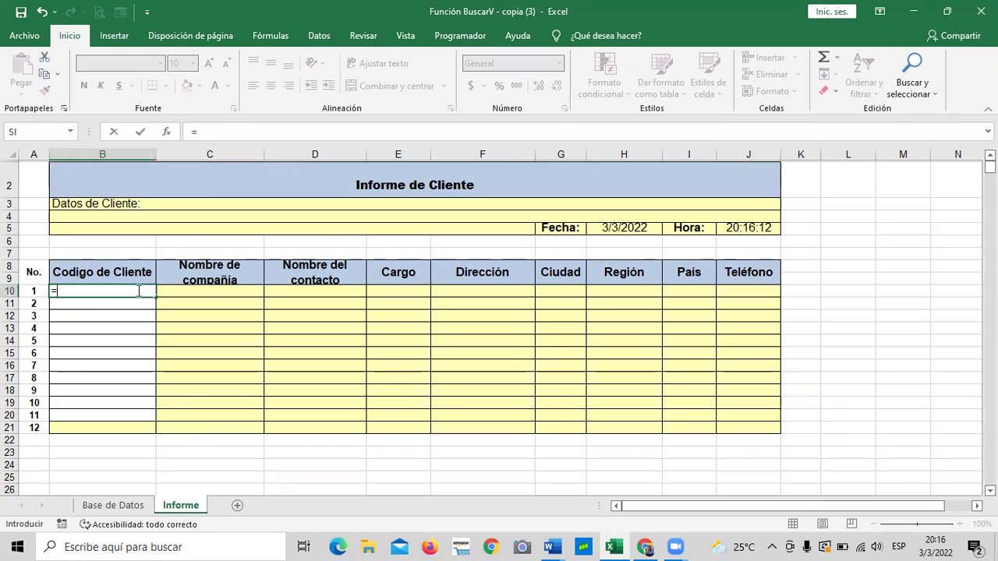
pyautogui.press('Escape')
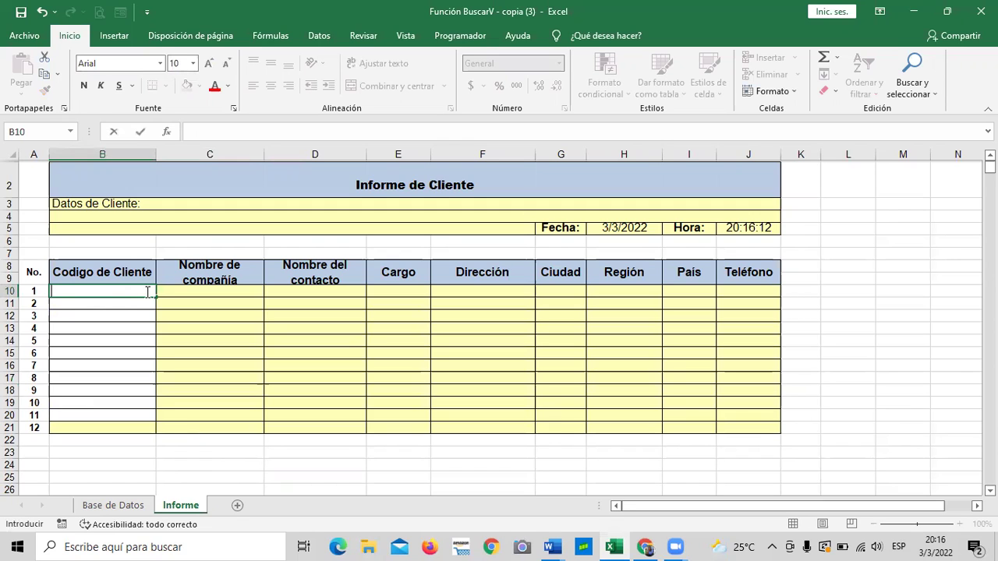
# Open data validation for cell B10 under Codigo de Cliente and allow only values from a list (Lista)
pyautogui.click(125, 298)
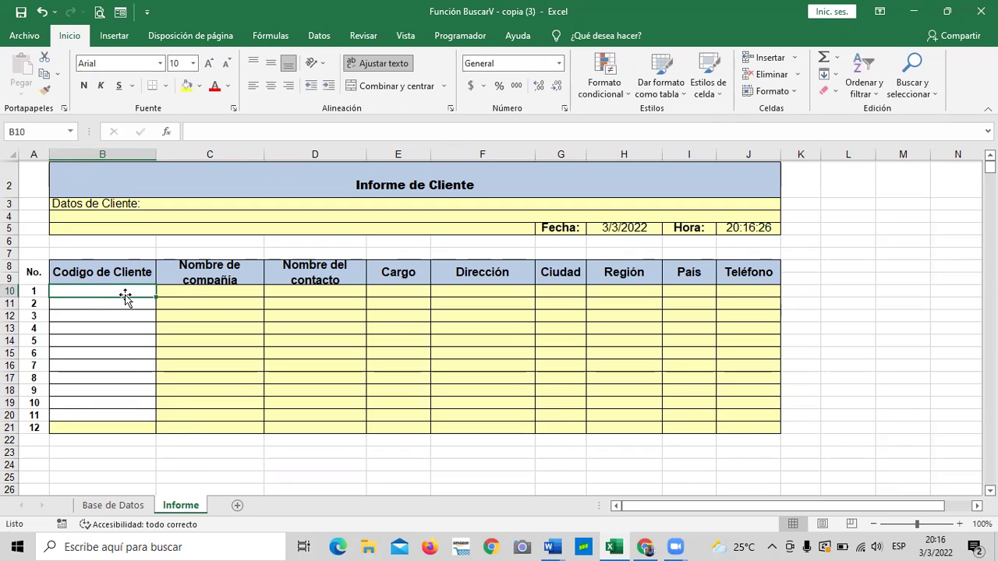
pyautogui.click(322, 36)
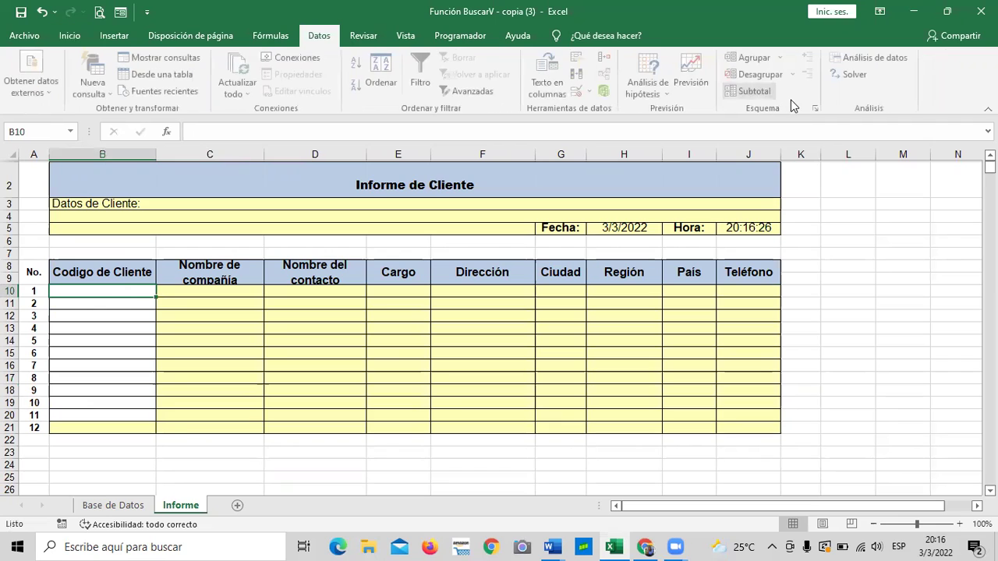
pyautogui.click(581, 91)
pyautogui.click(604, 102)
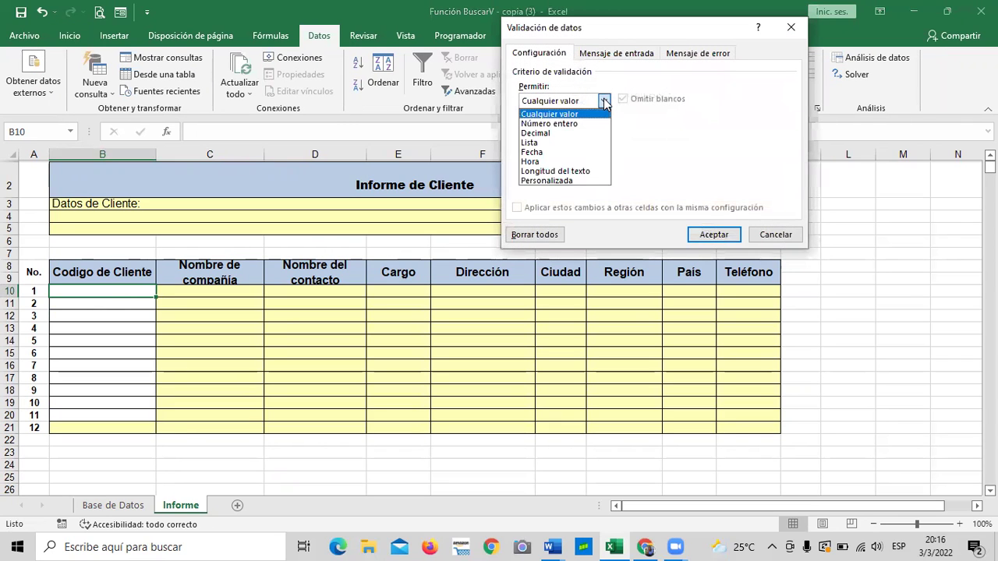
pyautogui.click(557, 138)
# Set the validation list source for B10 to the client Ids in 'Base de Datos'!$A$4:$A$94 and apply it
pyautogui.click(725, 160)
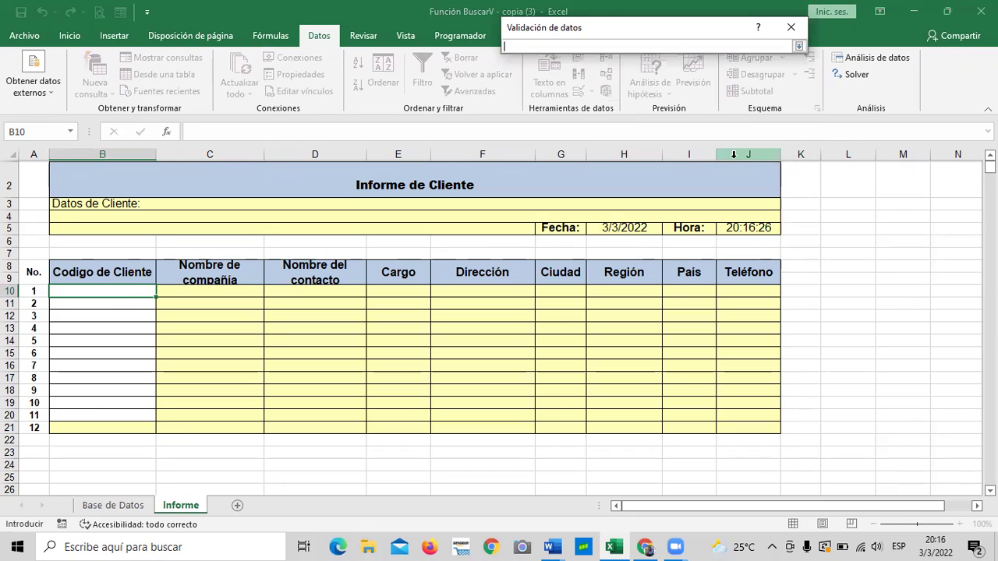
pyautogui.moveTo(700, 24); pyautogui.dragTo(677, 14)
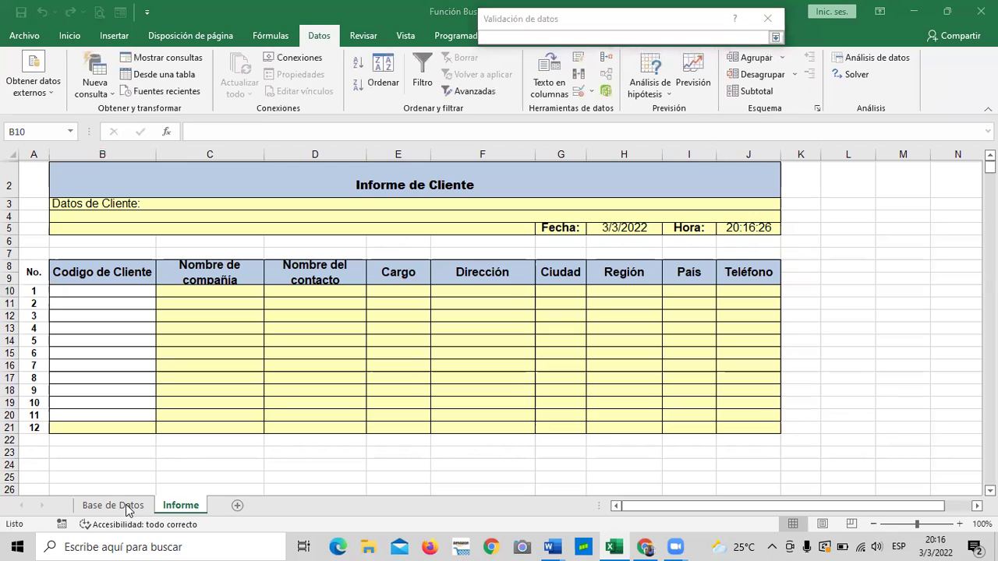
pyautogui.click(577, 34)
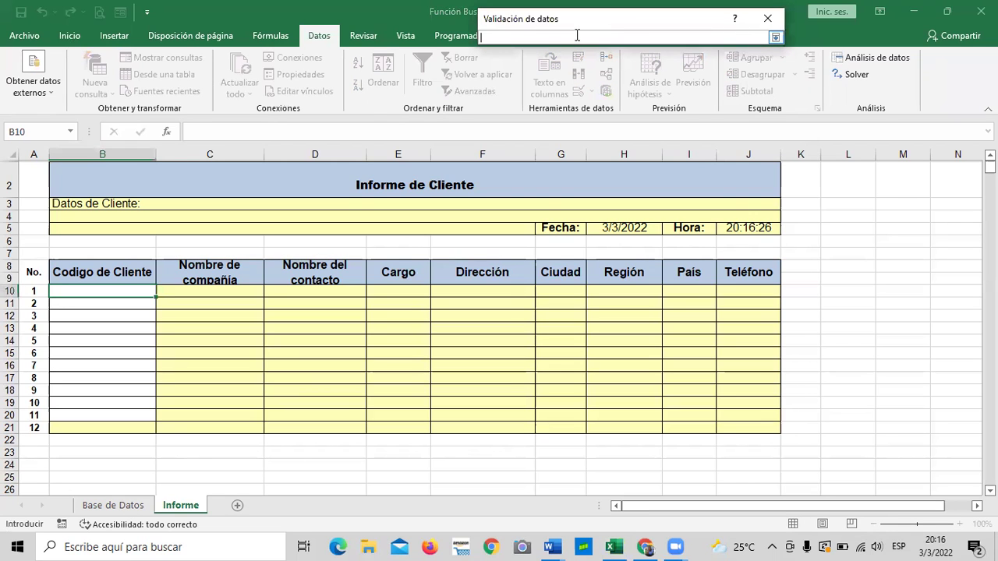
pyautogui.click(134, 508)
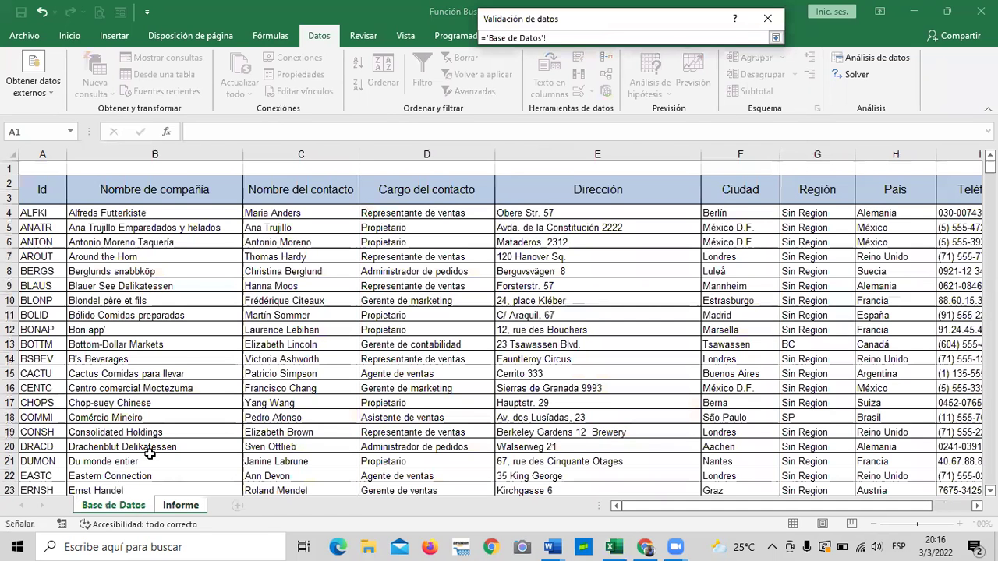
pyautogui.moveTo(37, 211); pyautogui.dragTo(44, 483)
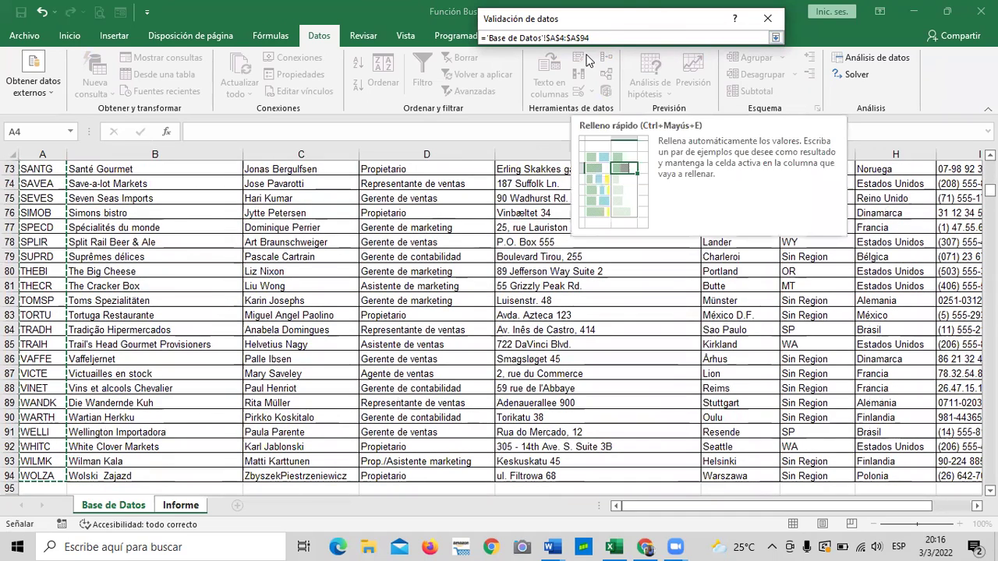
pyautogui.click(776, 37)
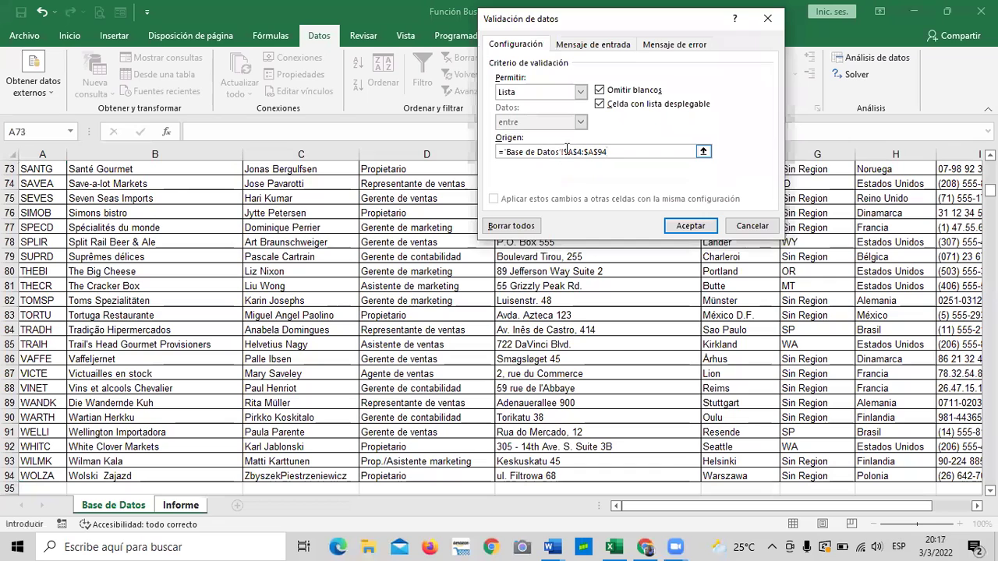
pyautogui.click(690, 227)
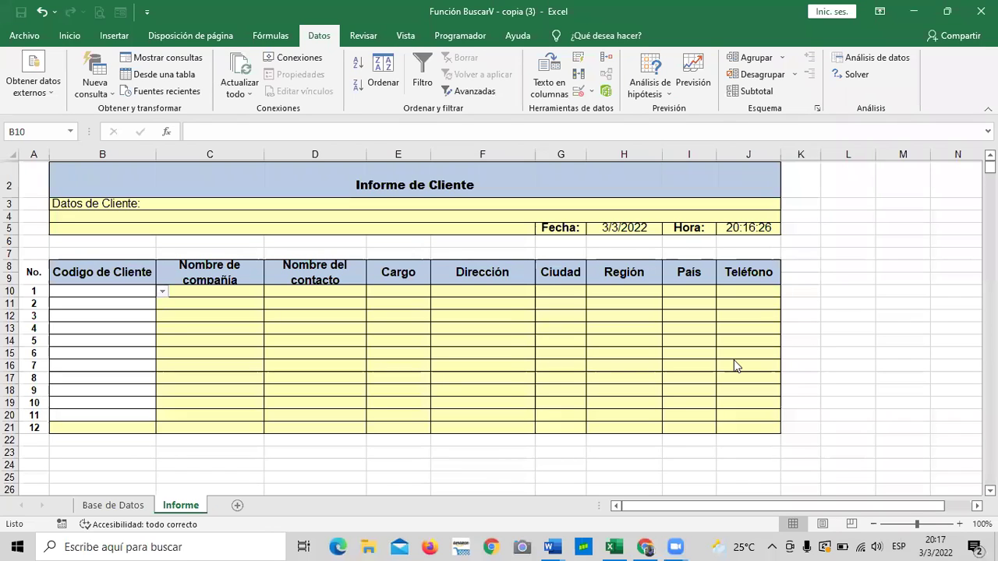
# Try several client codes from the drop-down list in B10, starting with BERGS and ending with CENTC
pyautogui.click(117, 389)
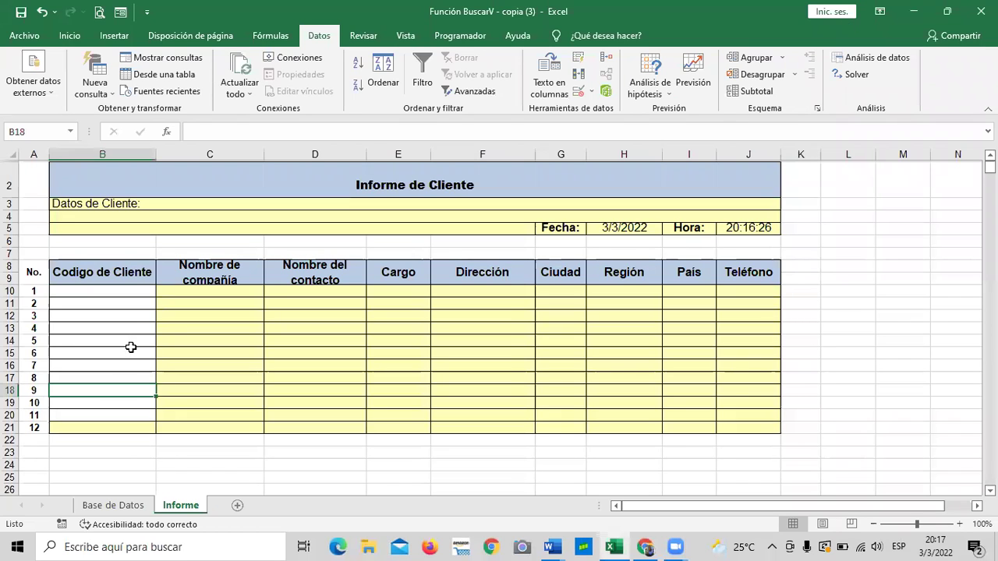
pyautogui.click(138, 318)
pyautogui.click(117, 283)
pyautogui.click(121, 293)
pyautogui.click(164, 293)
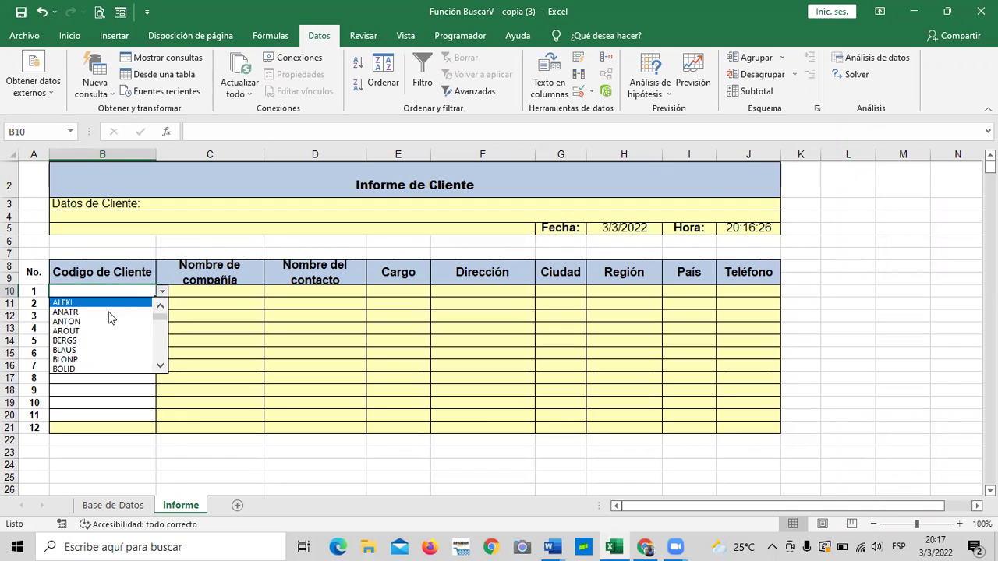
pyautogui.click(96, 340)
pyautogui.click(162, 293)
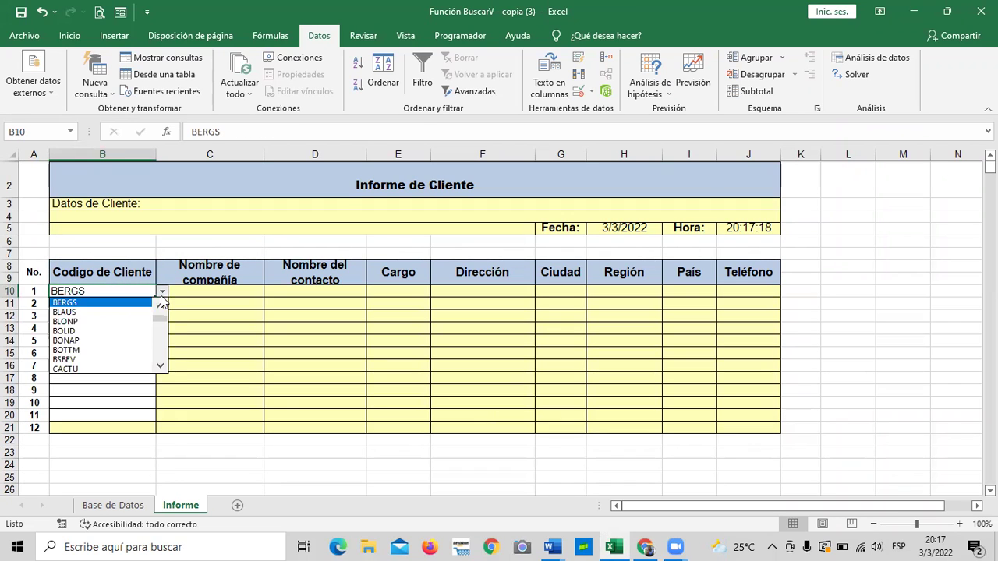
pyautogui.click(104, 344)
pyautogui.click(162, 293)
pyautogui.click(104, 341)
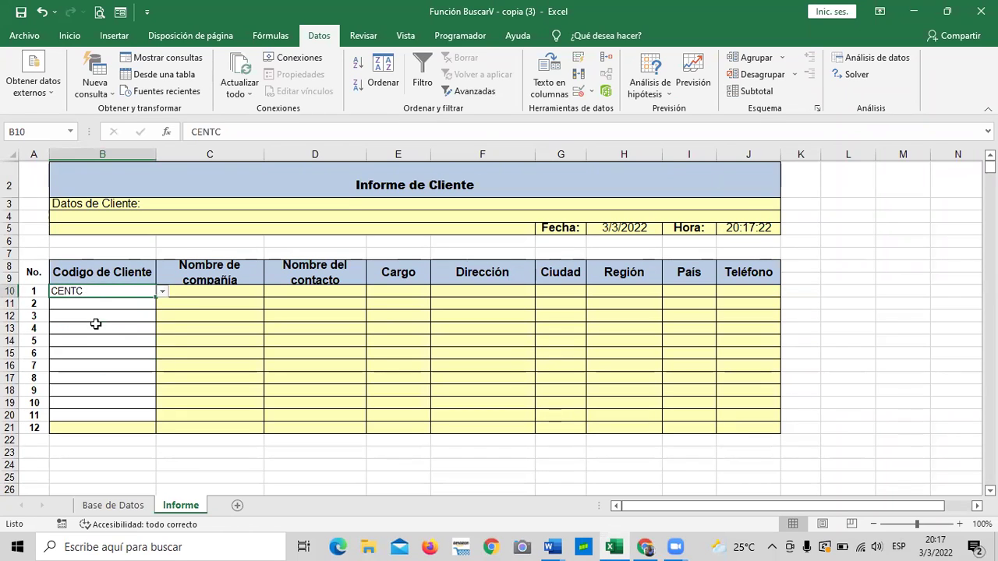
# Open data validation for B11:B21 under Codigo de Cliente and allow only values from a list (Lista)
pyautogui.moveTo(98, 304); pyautogui.dragTo(98, 428)
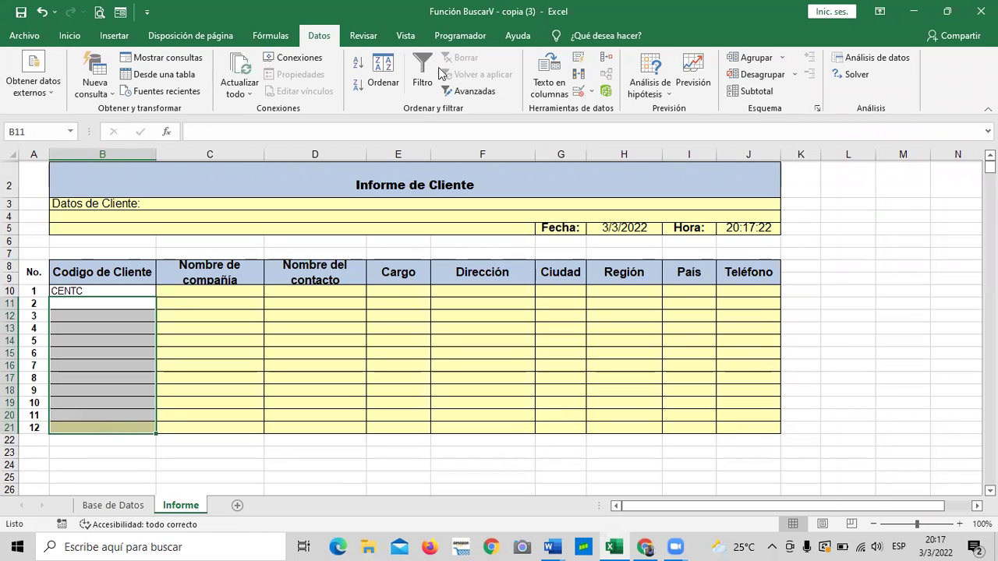
pyautogui.click(581, 94)
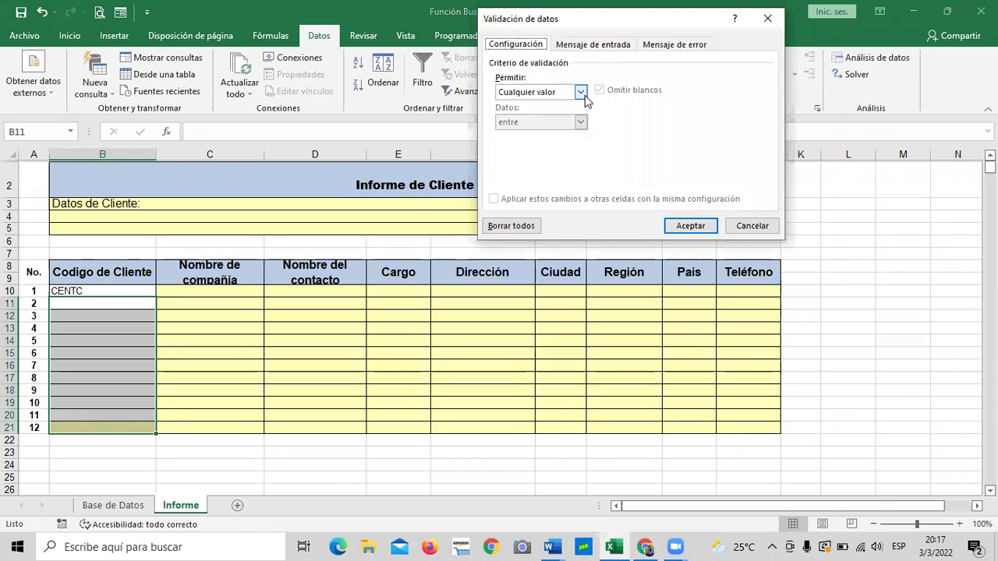
pyautogui.click(581, 92)
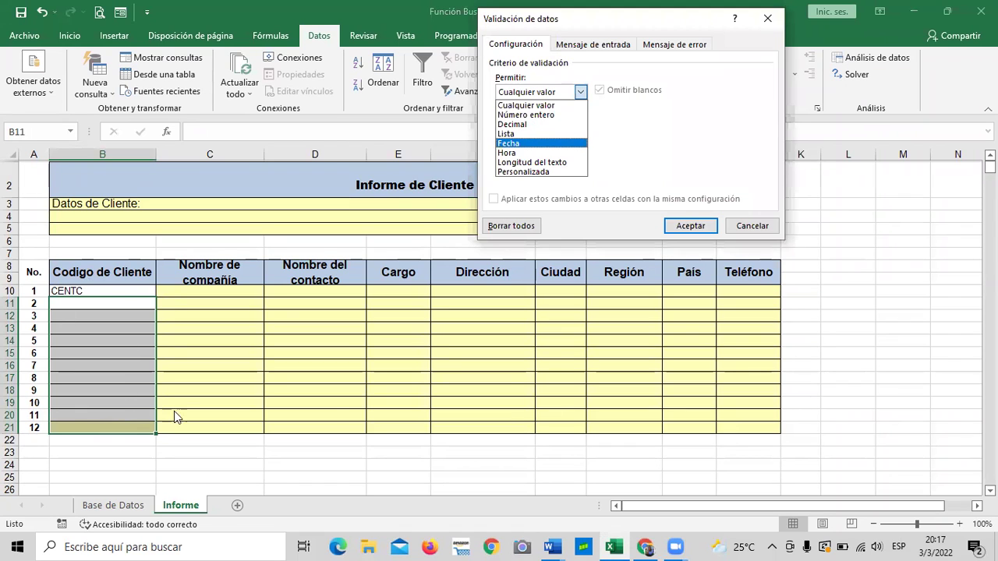
pyautogui.click(519, 136)
# Set the validation list source for B11:B21 to 'Base de Datos'!$A$4:$A$94 and apply it
pyautogui.click(648, 151)
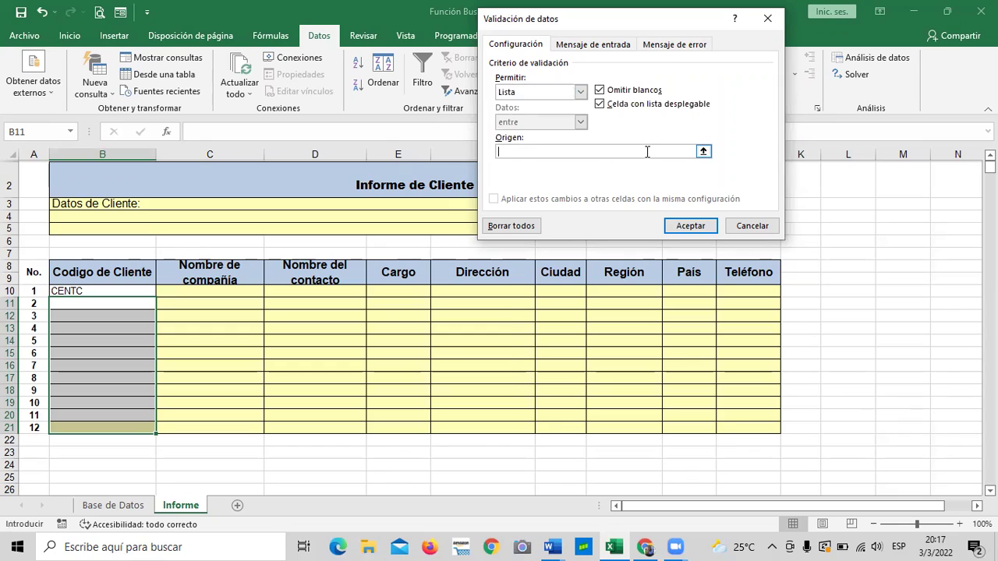
pyautogui.click(704, 153)
pyautogui.click(113, 505)
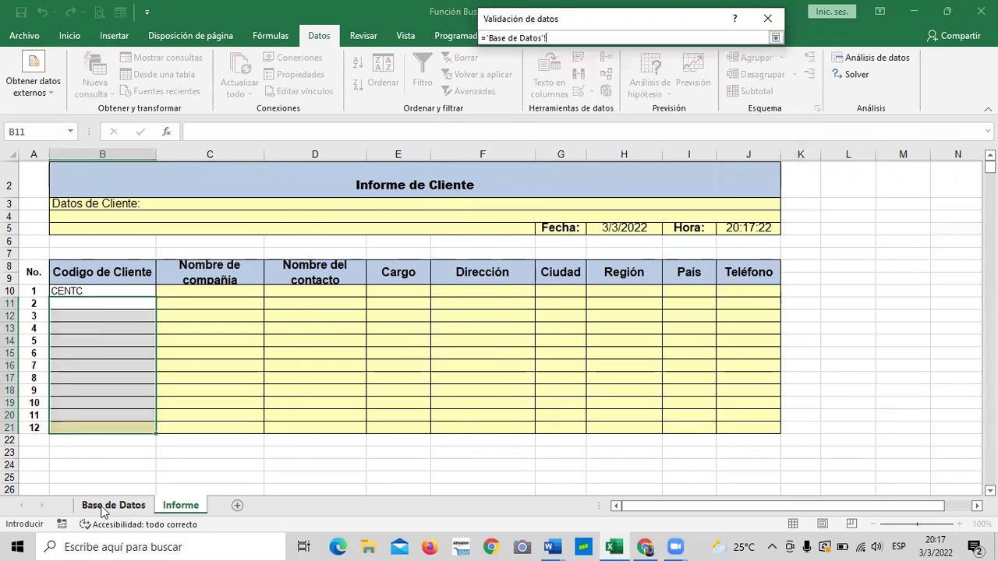
pyautogui.scroll(20, 9, 346)
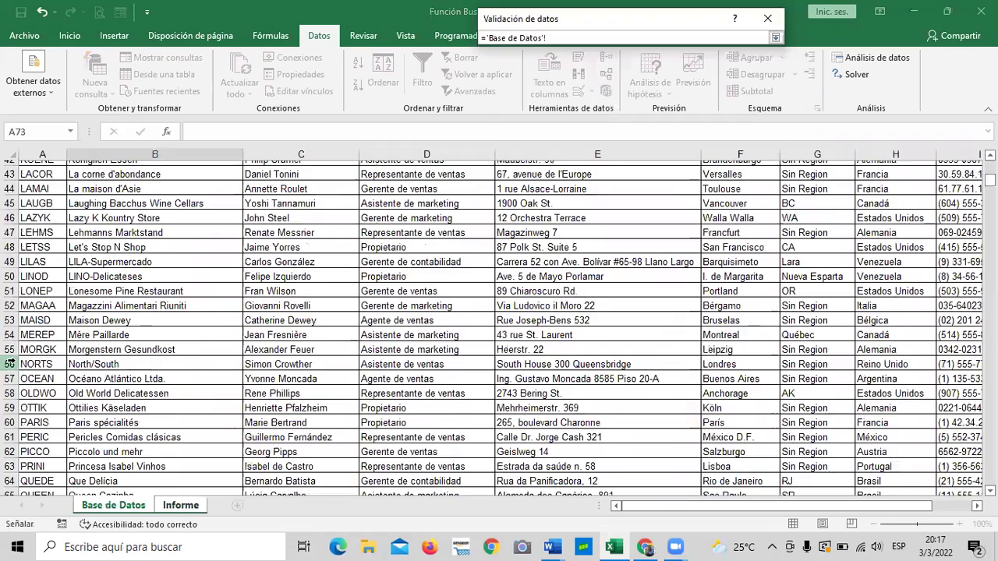
pyautogui.moveTo(35, 212); pyautogui.dragTo(36, 474)
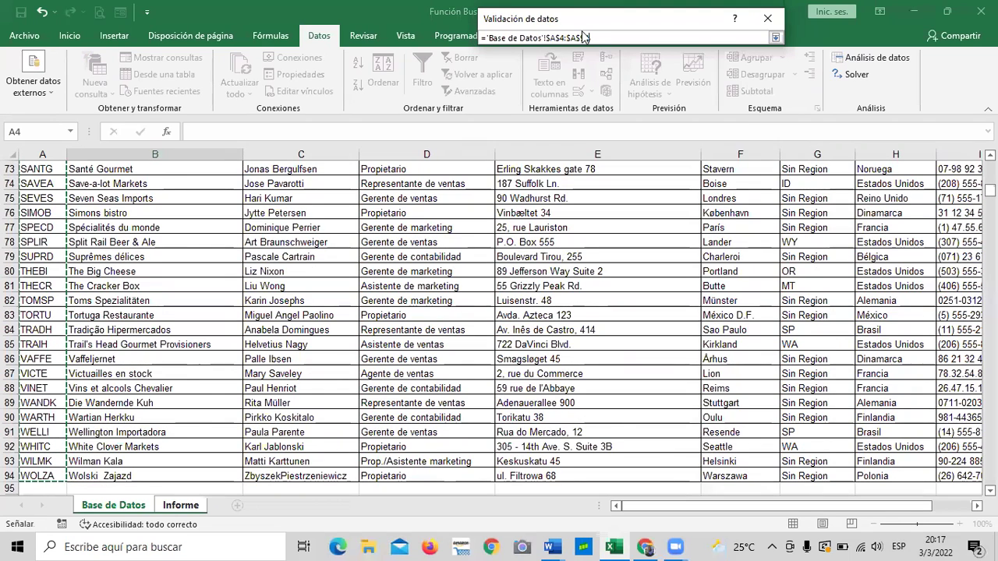
pyautogui.click(775, 37)
pyautogui.click(691, 226)
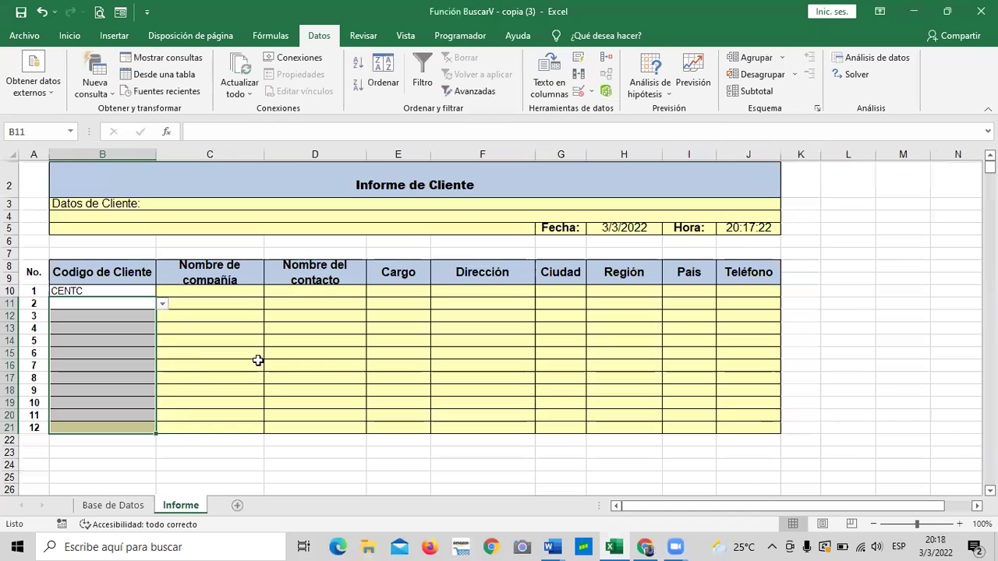
# Choose AROUT for B11 and BLONP for B12 from their client-code drop-down lists
pyautogui.click(178, 385)
pyautogui.click(127, 304)
pyautogui.click(162, 304)
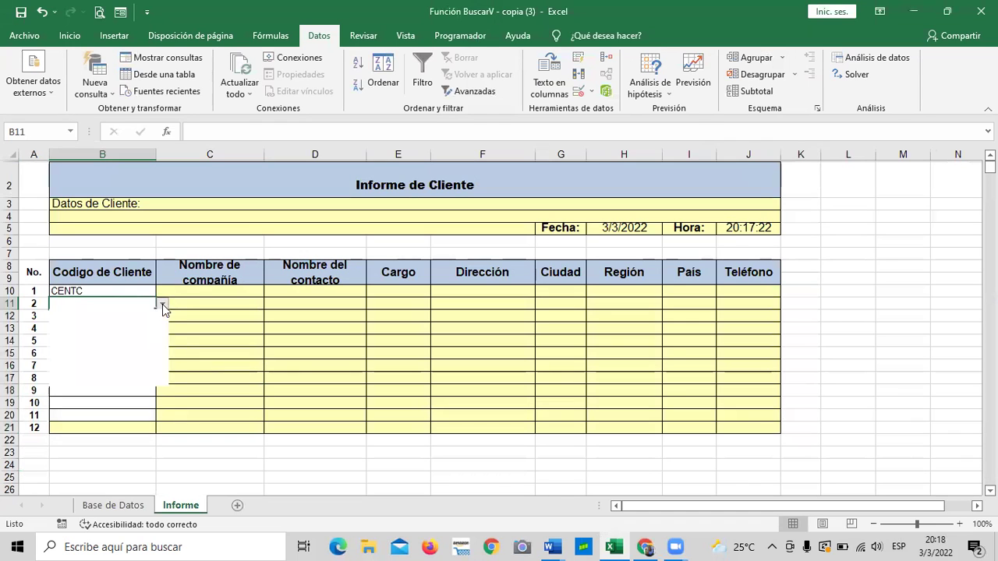
pyautogui.click(128, 337)
pyautogui.click(91, 319)
pyautogui.click(160, 318)
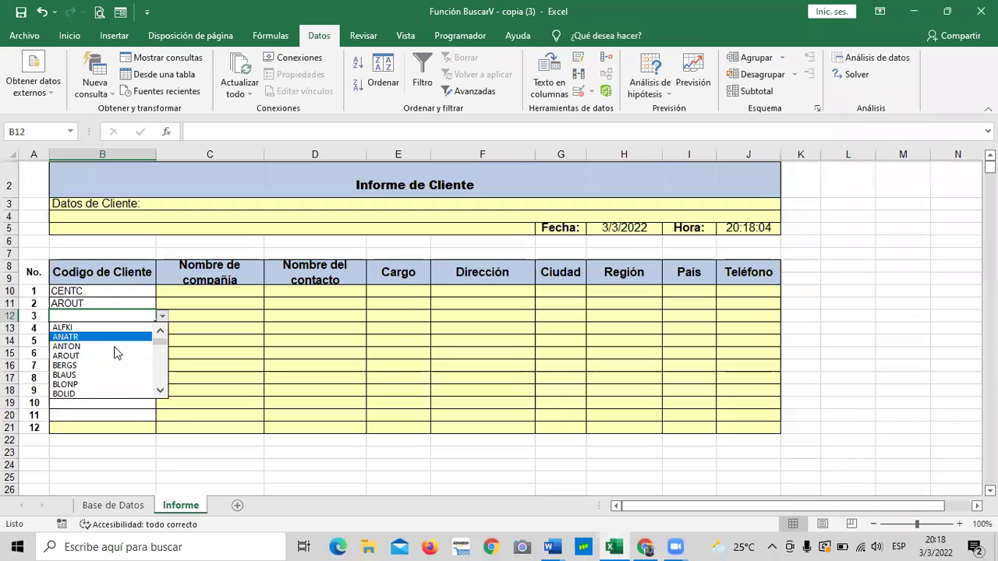
pyautogui.click(107, 385)
# Choose OTTIK for B13 and LACOR for B14 from their client-code drop-down lists
pyautogui.click(121, 329)
pyautogui.click(162, 329)
pyautogui.scroll(-15, 148, 373)
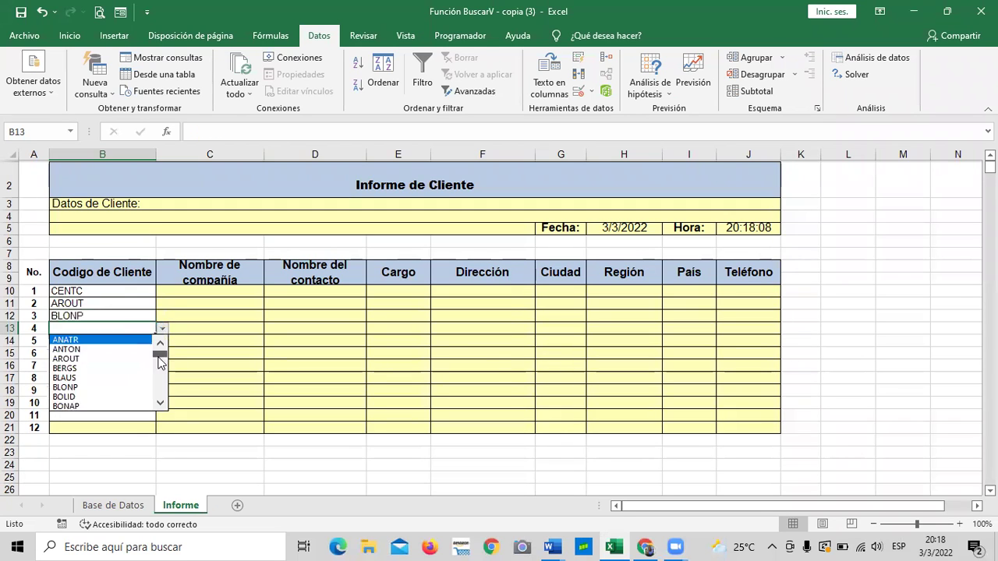
pyautogui.click(109, 387)
pyautogui.click(98, 341)
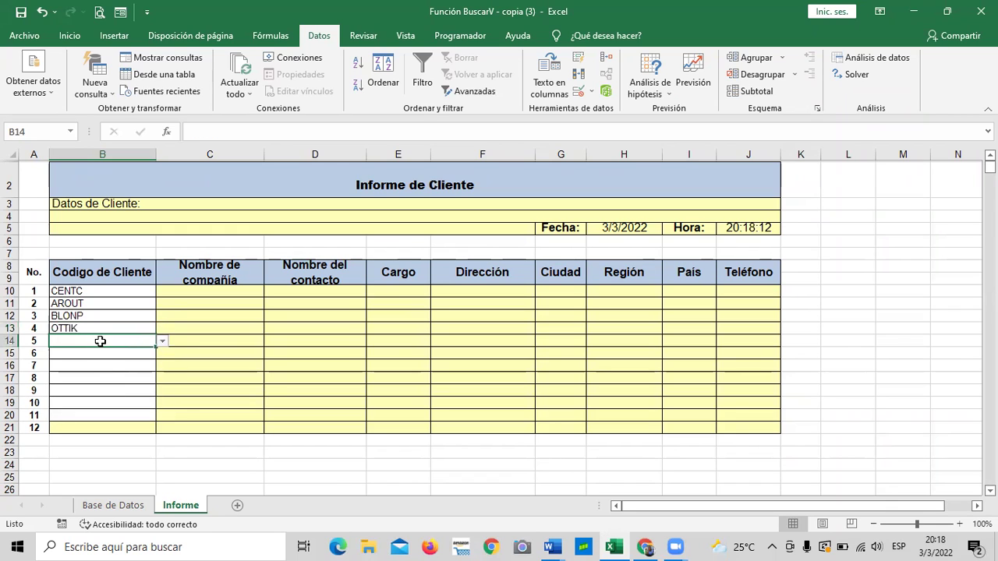
pyautogui.click(161, 342)
pyautogui.moveTo(161, 364); pyautogui.dragTo(161, 382)
pyautogui.click(92, 400)
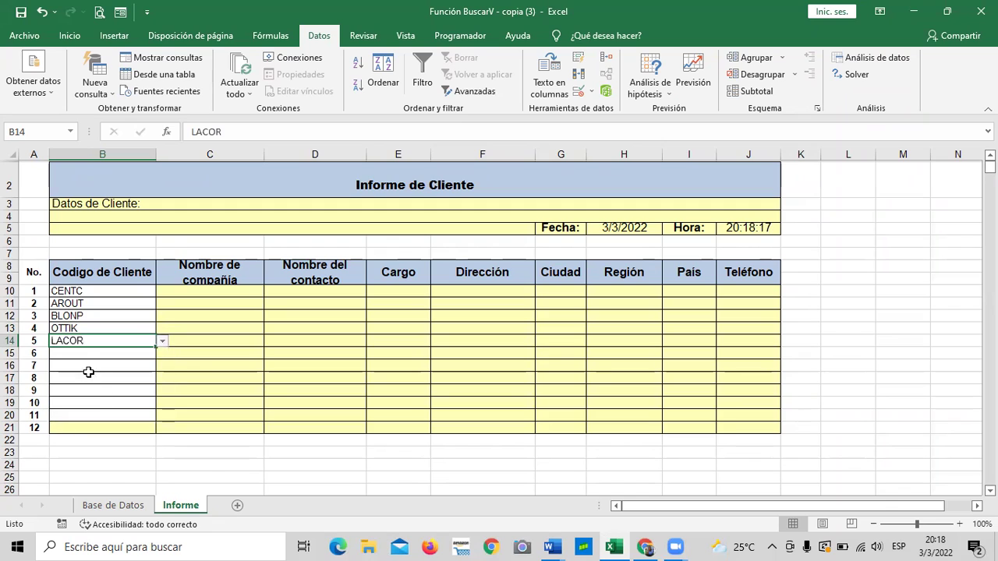
# Choose HANAR for B15 and FURIB for B16 from their client-code drop-down lists
pyautogui.click(93, 355)
pyautogui.click(161, 353)
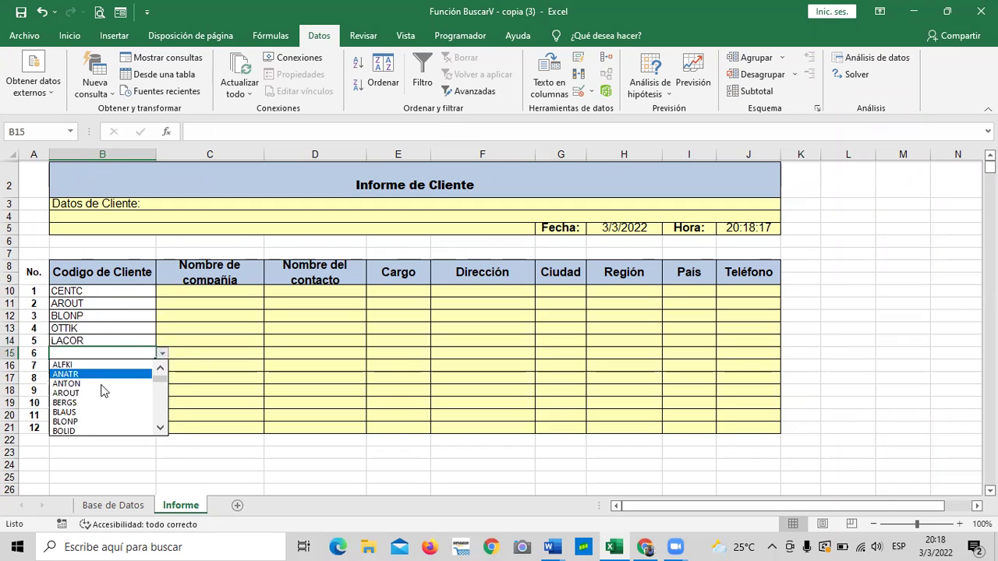
pyautogui.moveTo(165, 382); pyautogui.dragTo(160, 399)
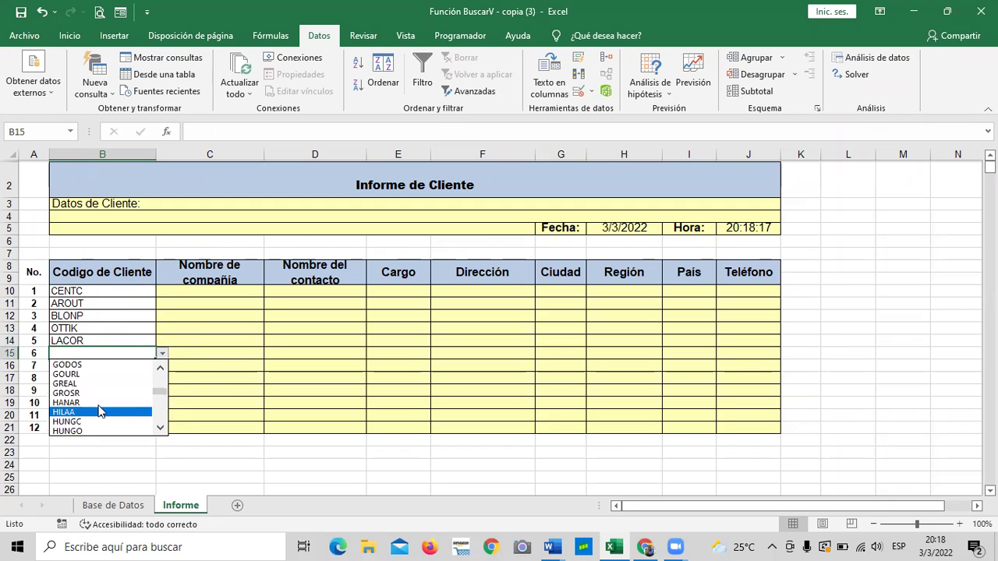
pyautogui.click(102, 400)
pyautogui.click(102, 366)
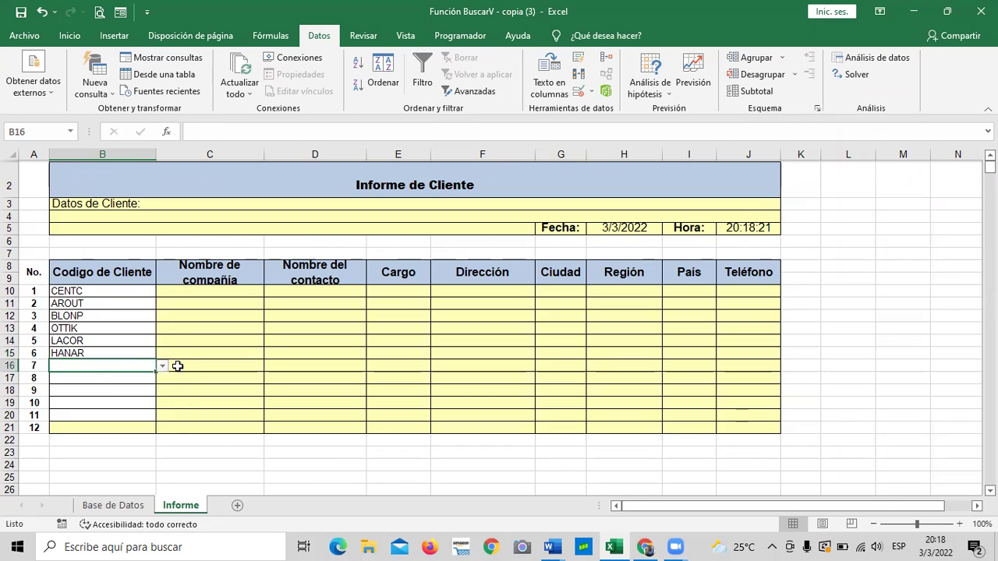
pyautogui.click(162, 366)
pyautogui.moveTo(161, 384); pyautogui.dragTo(160, 404)
pyautogui.click(117, 425)
# Choose FRANS for B17 and TORTU for B18 from their client-code drop-down lists
pyautogui.click(106, 381)
pyautogui.click(163, 378)
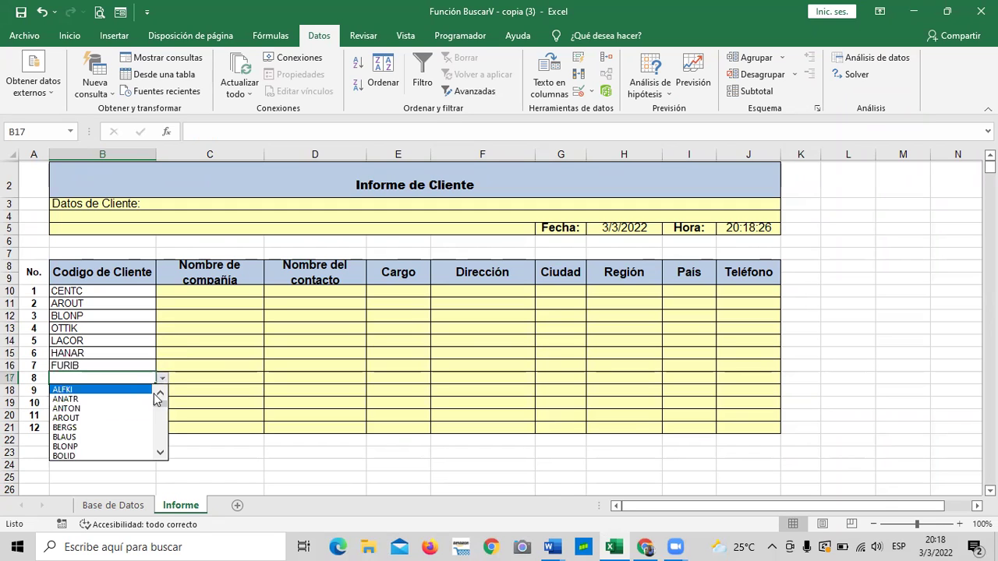
pyautogui.moveTo(161, 407); pyautogui.dragTo(159, 421)
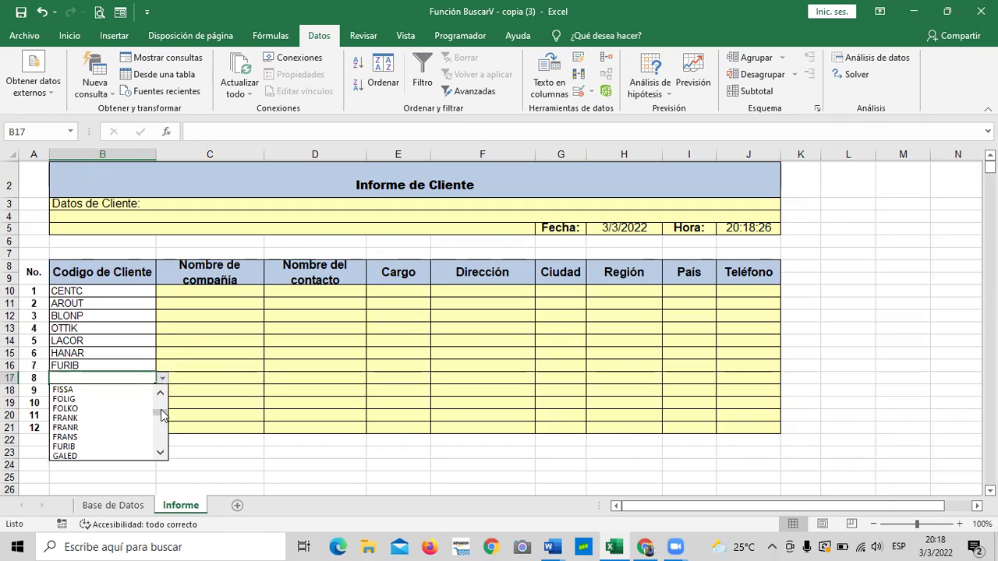
pyautogui.click(78, 441)
pyautogui.click(107, 392)
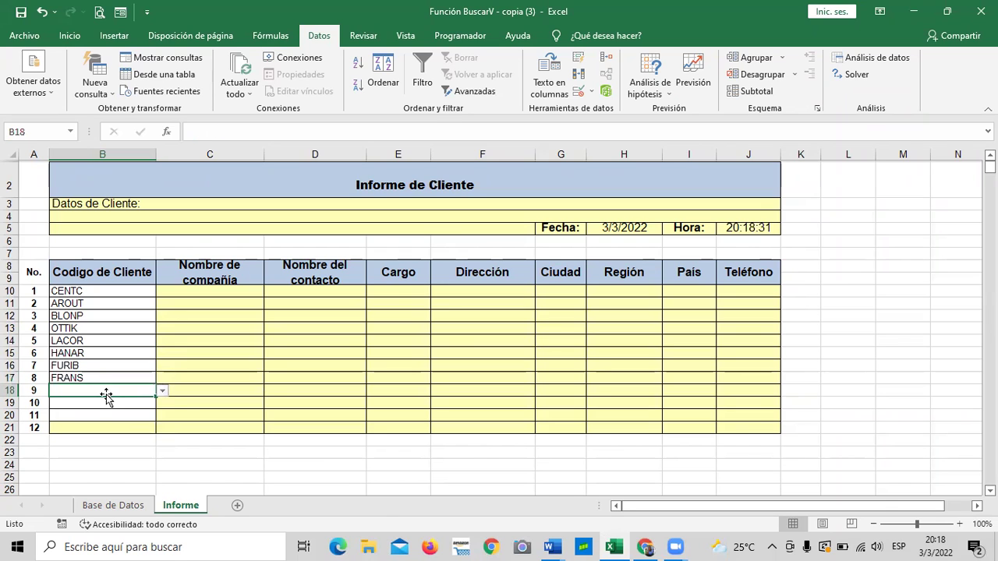
pyautogui.click(161, 390)
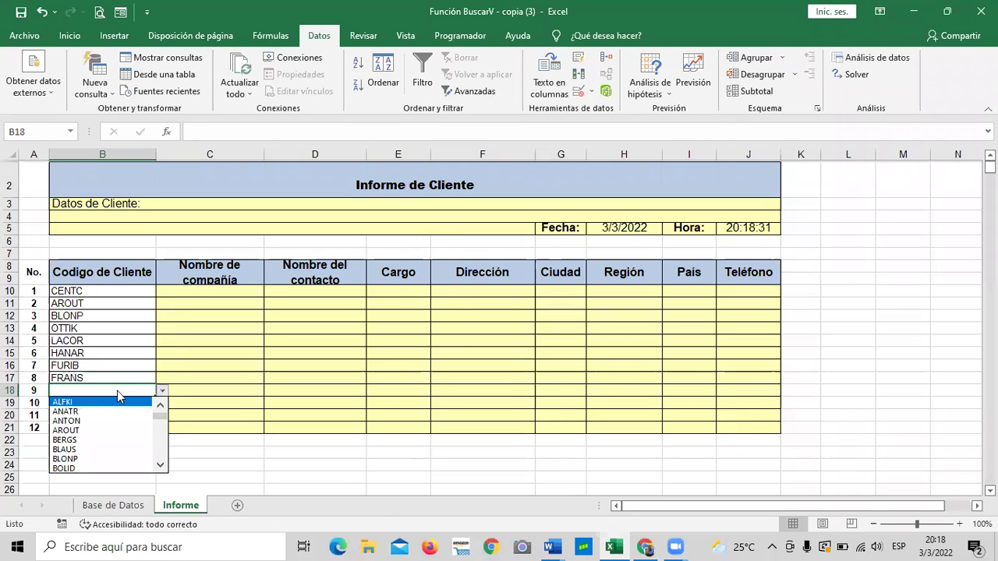
pyautogui.moveTo(161, 419); pyautogui.dragTo(149, 447)
pyautogui.click(146, 459)
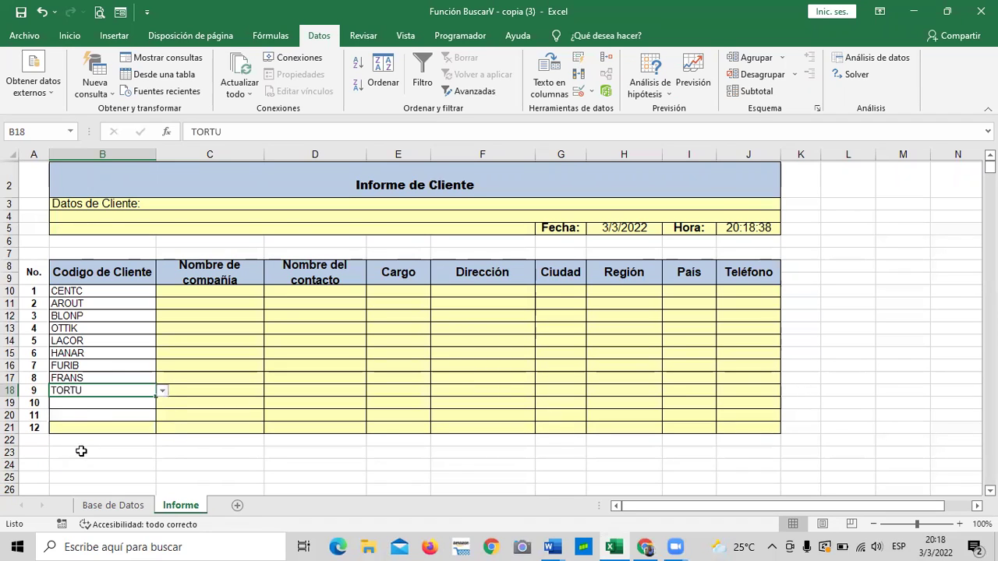
# Choose WANDK for B19 and WOLZA for B20 from their client-code drop-down lists
pyautogui.click(104, 400)
pyautogui.click(161, 403)
pyautogui.moveTo(159, 425); pyautogui.dragTo(150, 468)
pyautogui.click(95, 472)
pyautogui.click(94, 422)
pyautogui.click(161, 416)
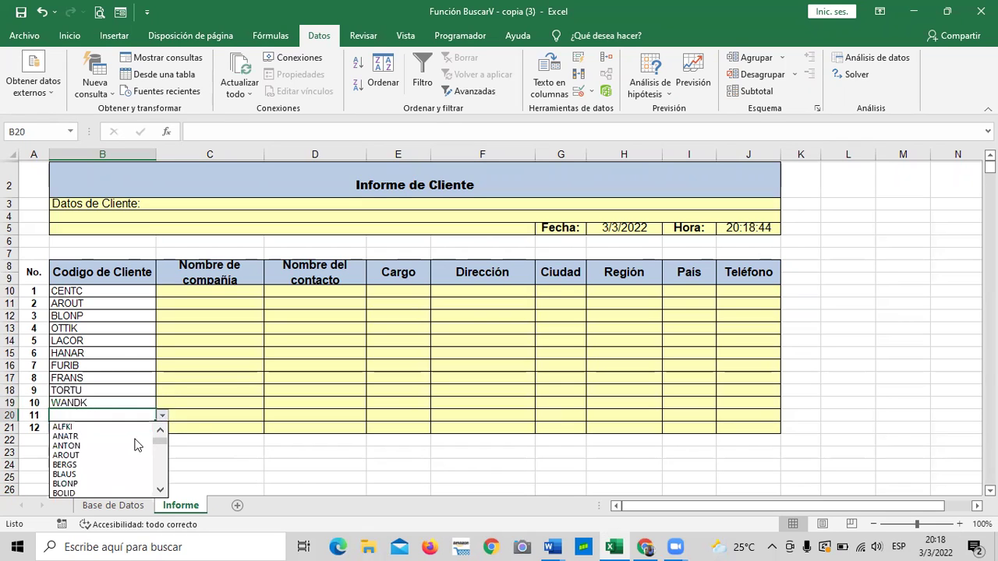
pyautogui.moveTo(162, 445); pyautogui.dragTo(162, 485)
pyautogui.click(93, 489)
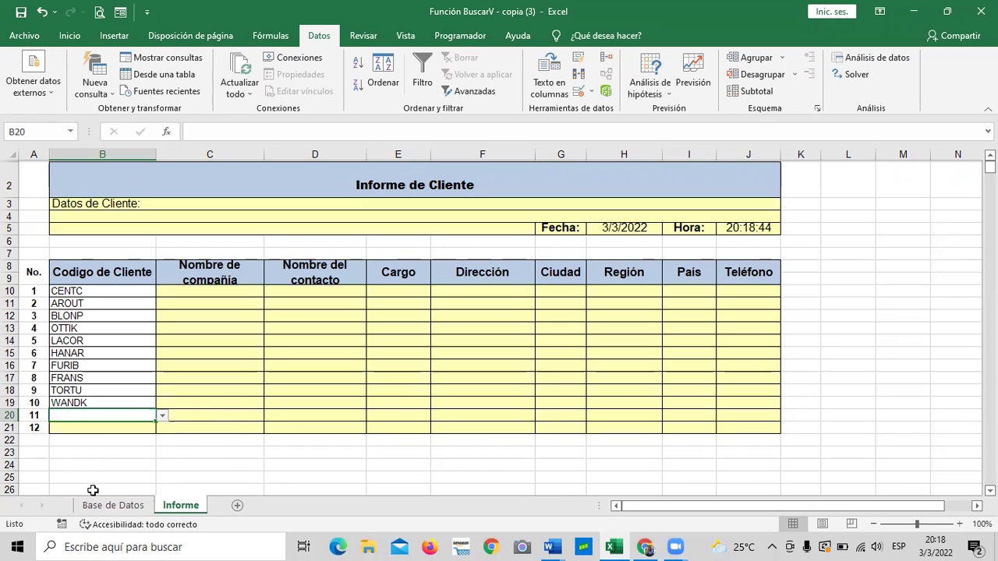
# Choose LILAS for B21 from its client-code drop-down list
pyautogui.click(99, 427)
pyautogui.click(161, 429)
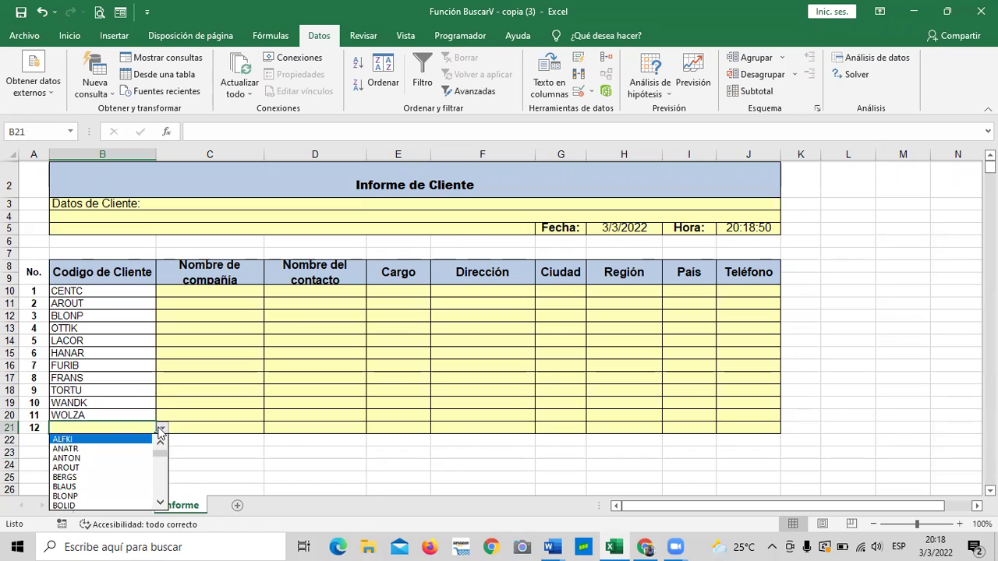
pyautogui.moveTo(162, 456); pyautogui.dragTo(160, 472)
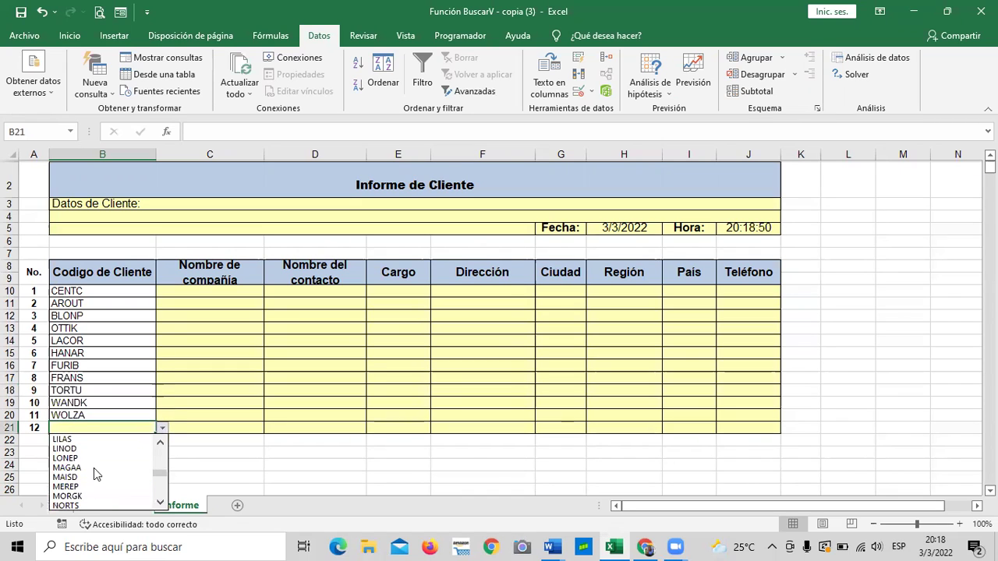
pyautogui.click(94, 439)
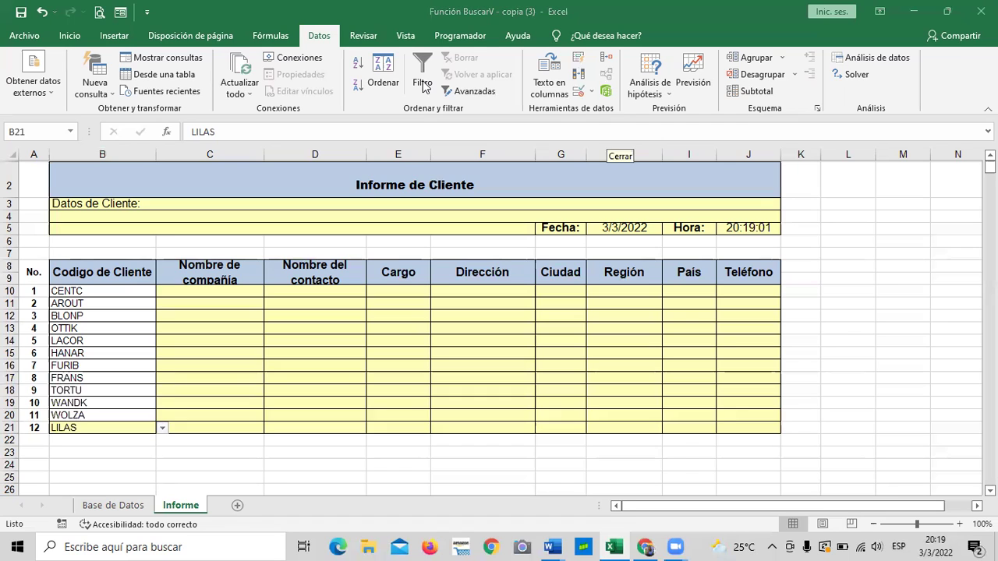
# Change the client code in B10 to CONSH using its drop-down list
pyautogui.click(119, 365)
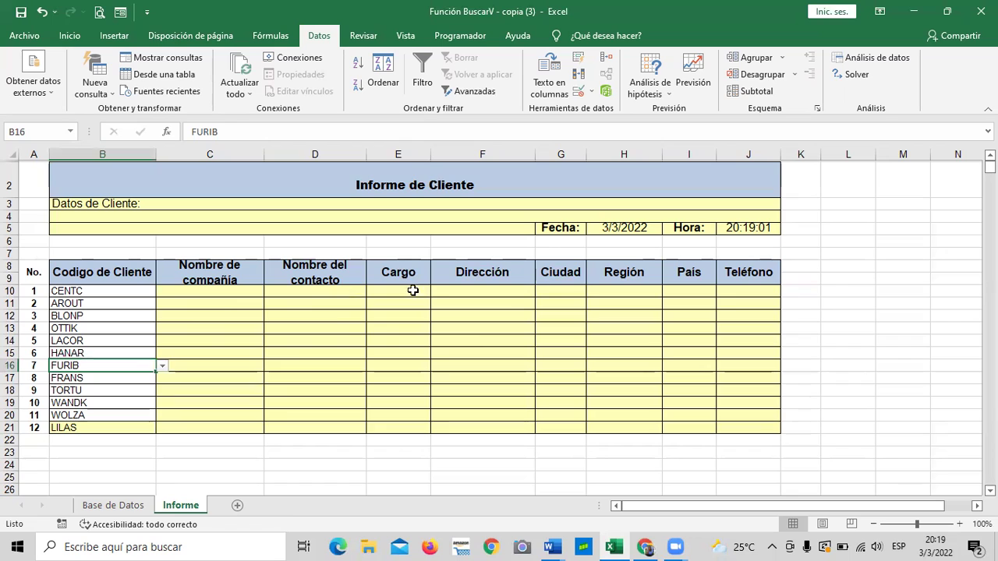
pyautogui.click(104, 290)
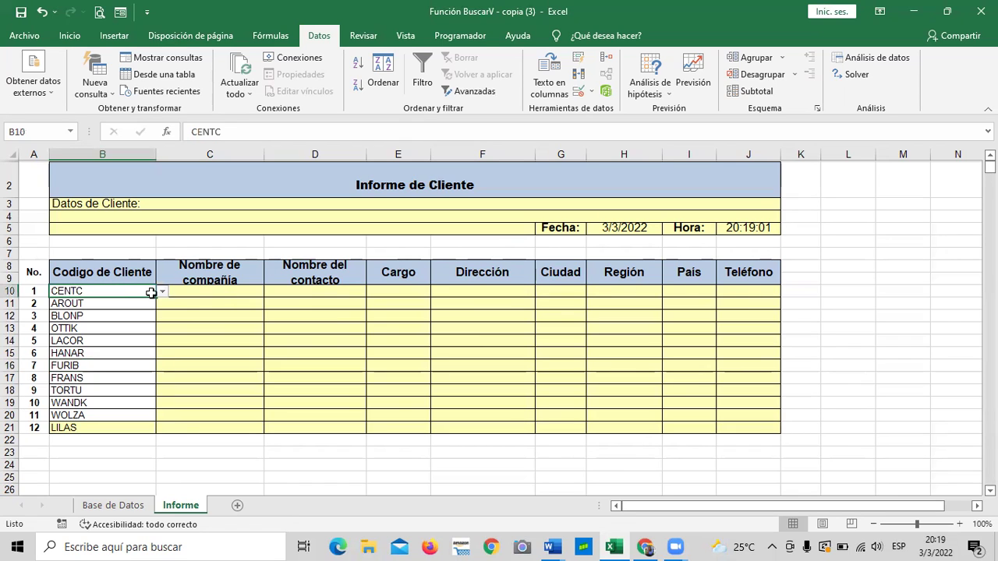
pyautogui.click(161, 291)
pyautogui.click(117, 331)
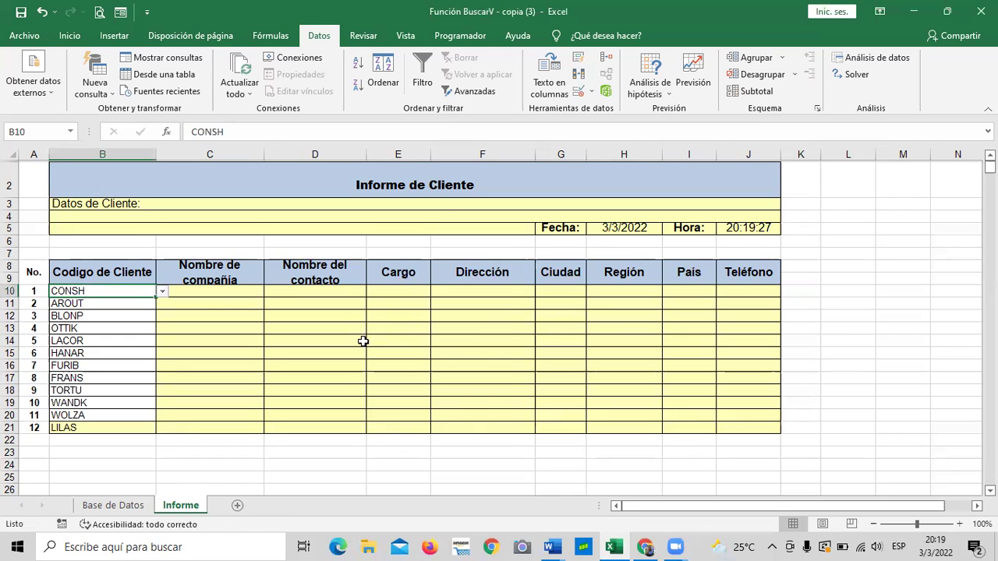
# Add a new sheet and copy the client codes in A4:A20 of Base de Datos into it, starting at cell A1
pyautogui.click(240, 512)
pyautogui.click(117, 509)
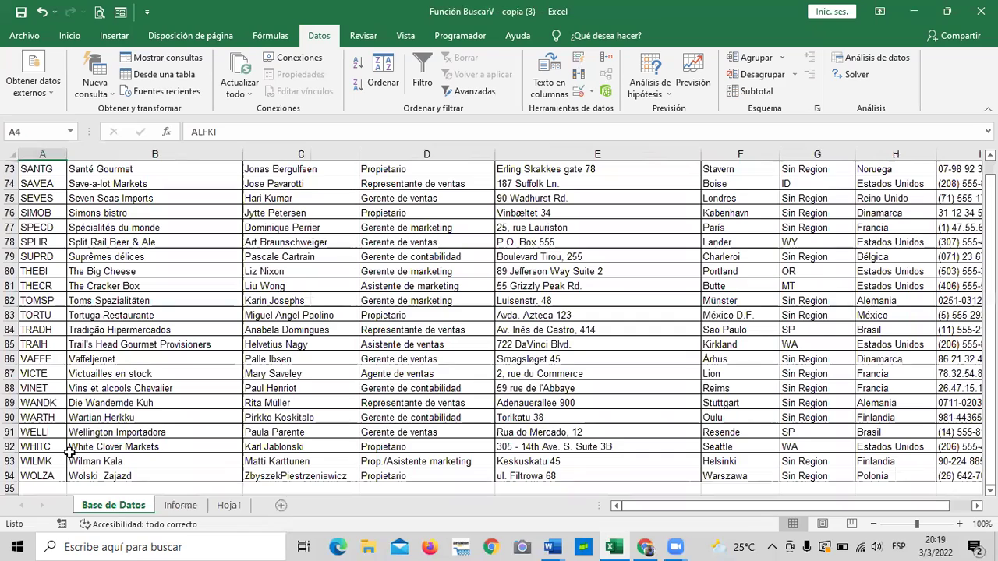
pyautogui.scroll(20, 69, 454)
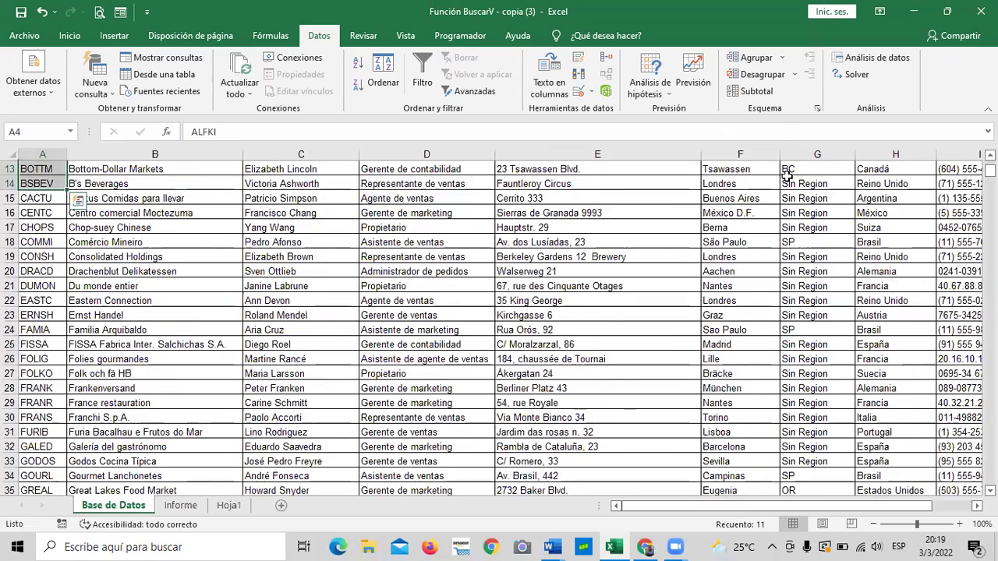
pyautogui.scroll(4, 971, 169)
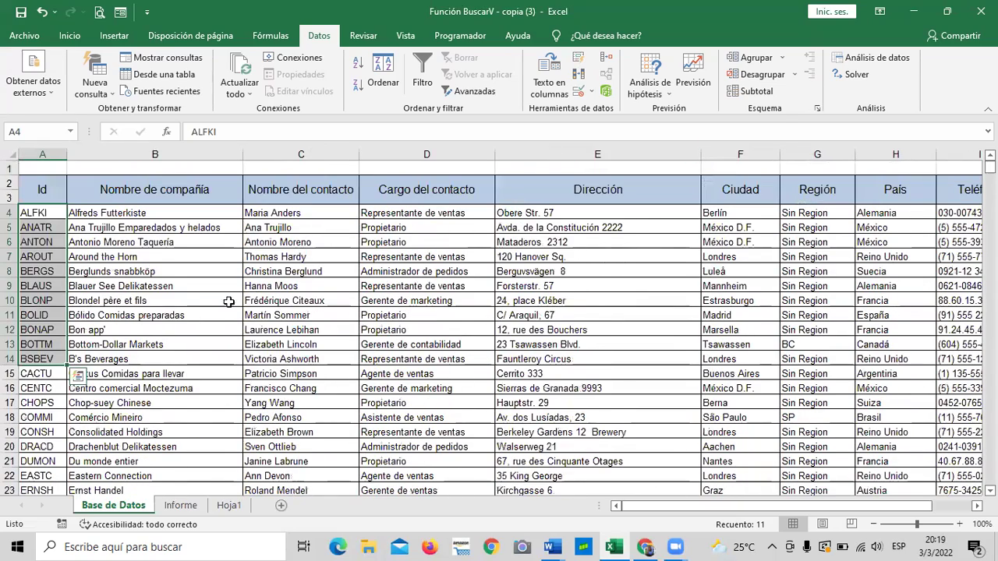
pyautogui.click(226, 334)
pyautogui.moveTo(47, 213); pyautogui.dragTo(30, 402)
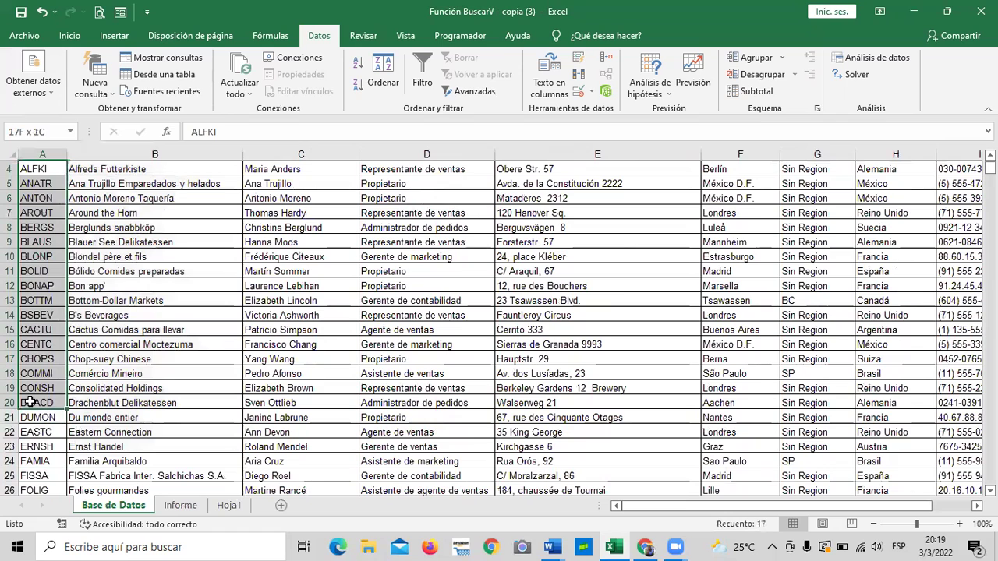
pyautogui.rightClick(41, 275)
pyautogui.click(86, 232)
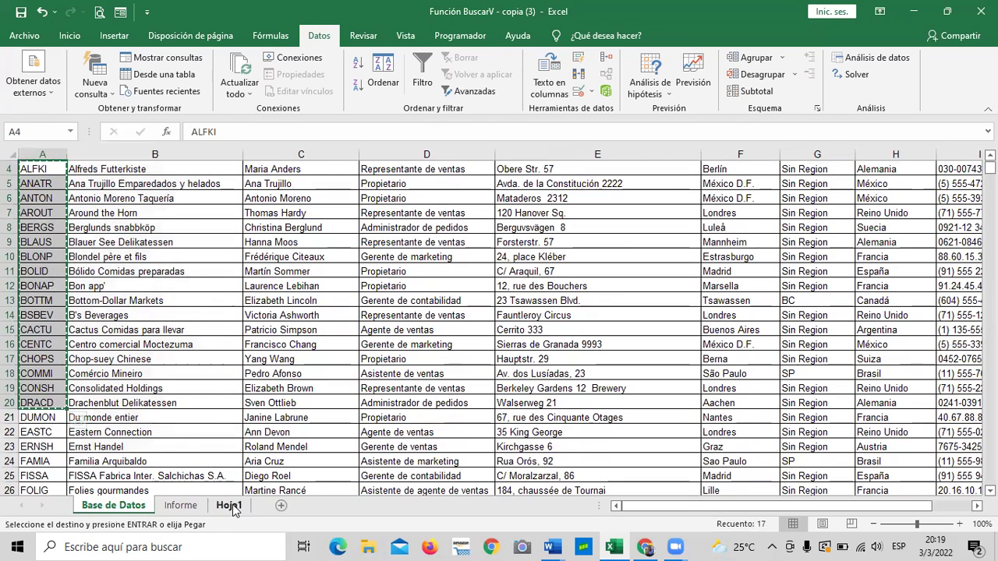
pyautogui.click(230, 506)
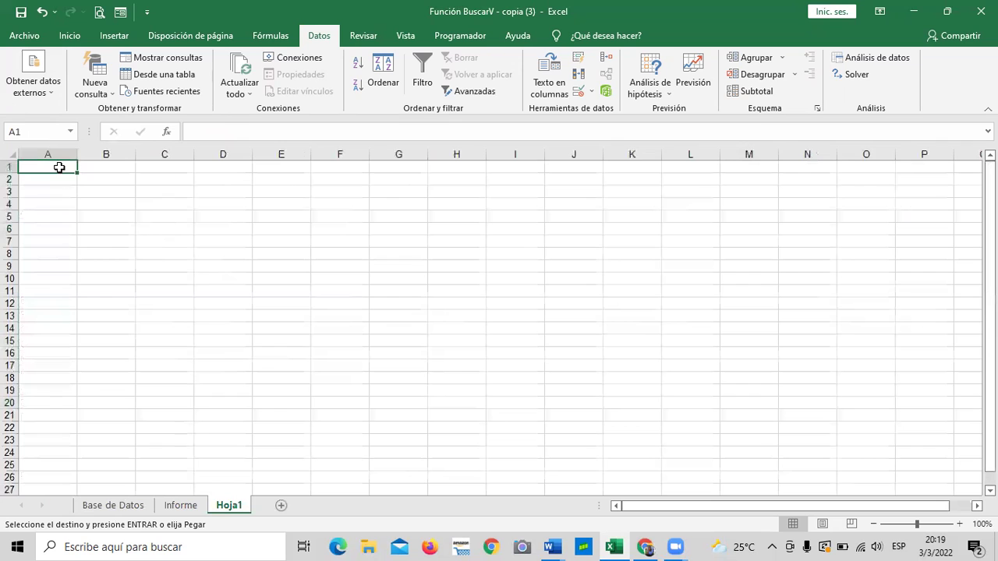
pyautogui.hotkey('ctrl', 'v')
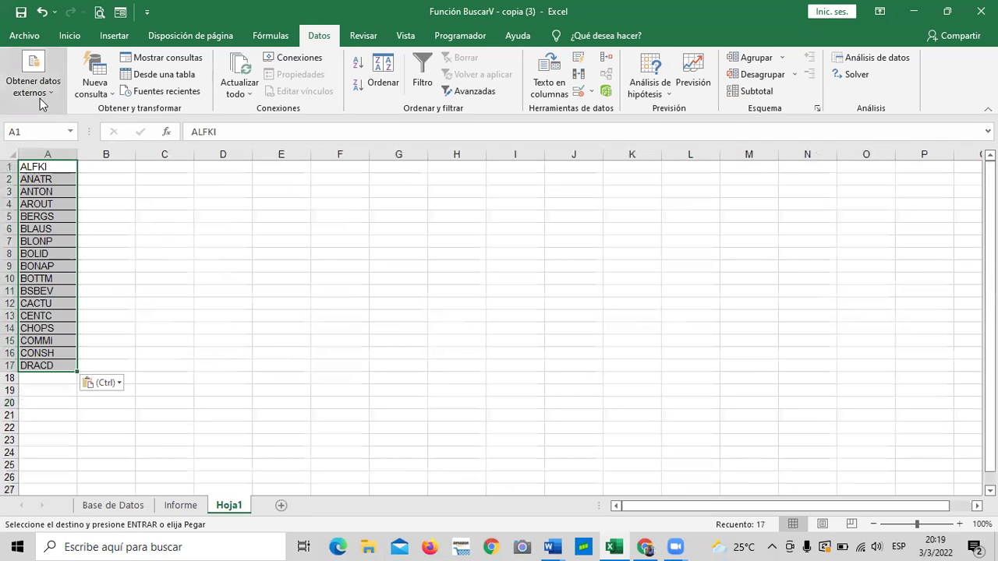
pyautogui.click(159, 226)
pyautogui.click(125, 167)
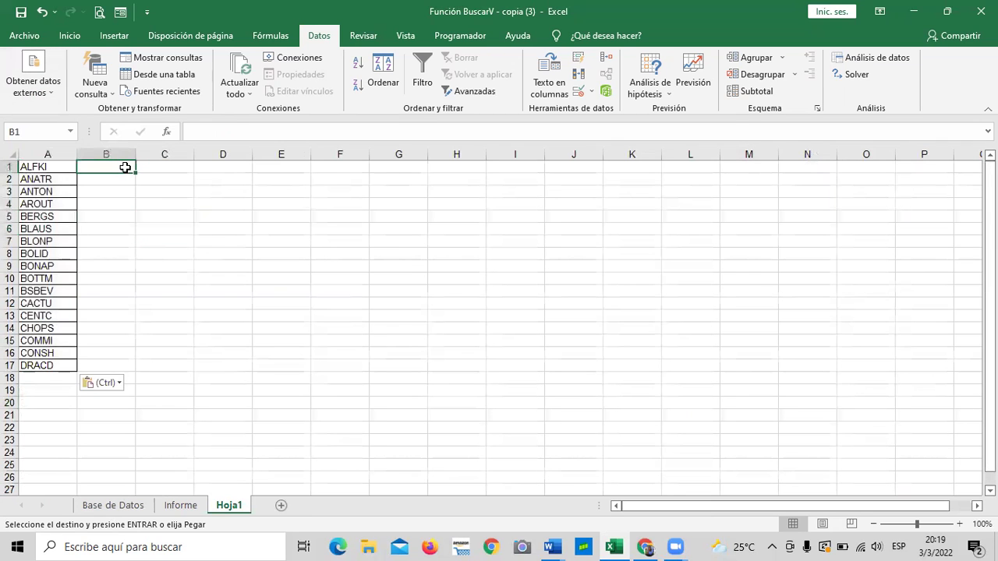
pyautogui.click(31, 167)
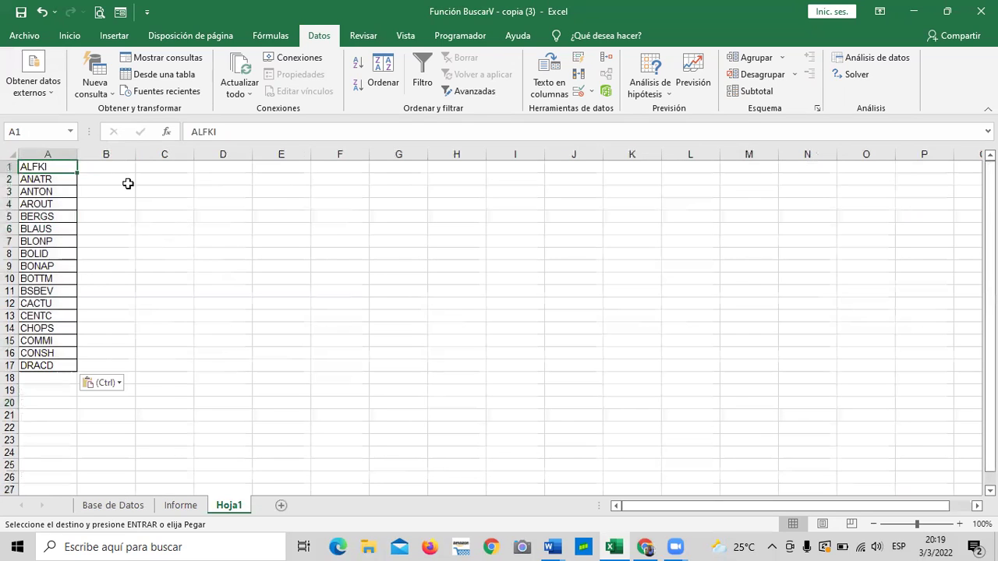
pyautogui.moveTo(125, 191); pyautogui.dragTo(152, 192)
pyautogui.click(106, 164)
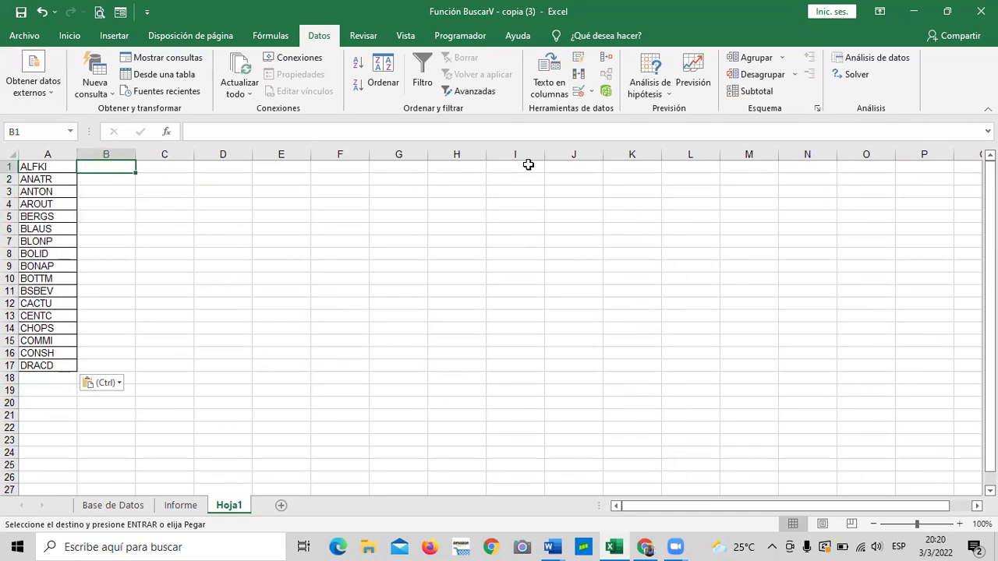
pyautogui.click(51, 166)
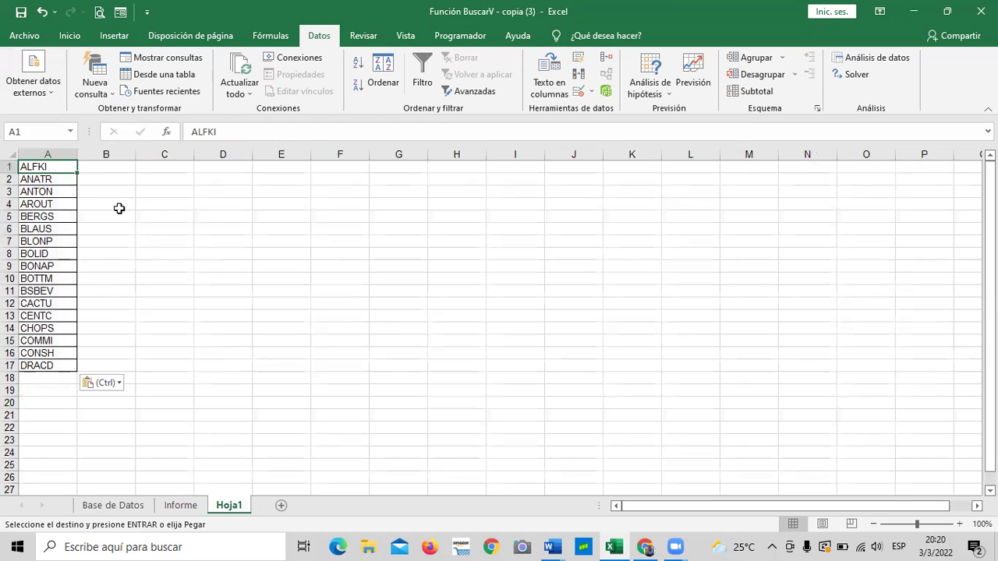
pyautogui.click(165, 254)
# On the Informe sheet, change B13 to PICCO and B16 to WILMK using their client-code drop-down lists
pyautogui.click(182, 505)
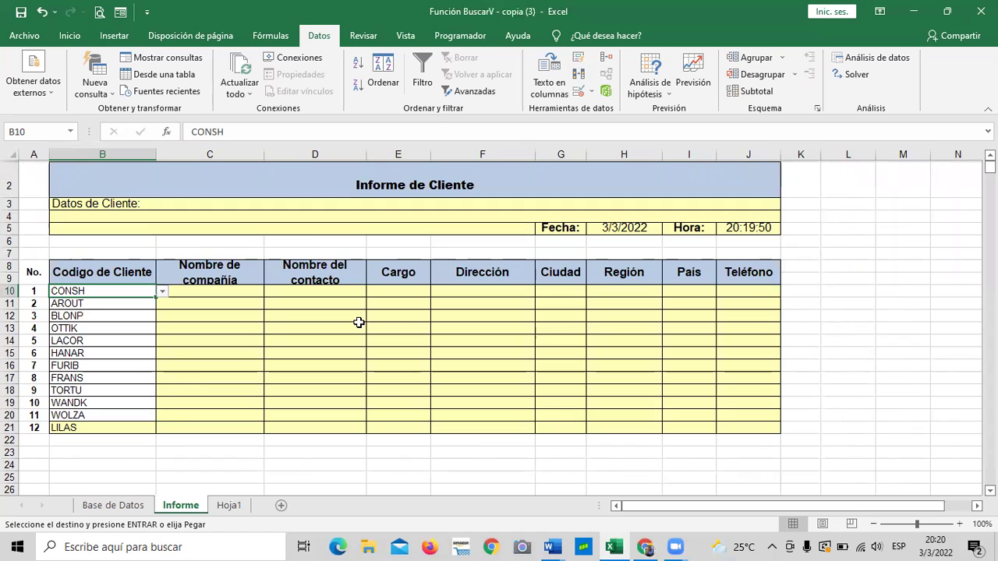
pyautogui.click(72, 363)
pyautogui.click(121, 326)
pyautogui.click(161, 330)
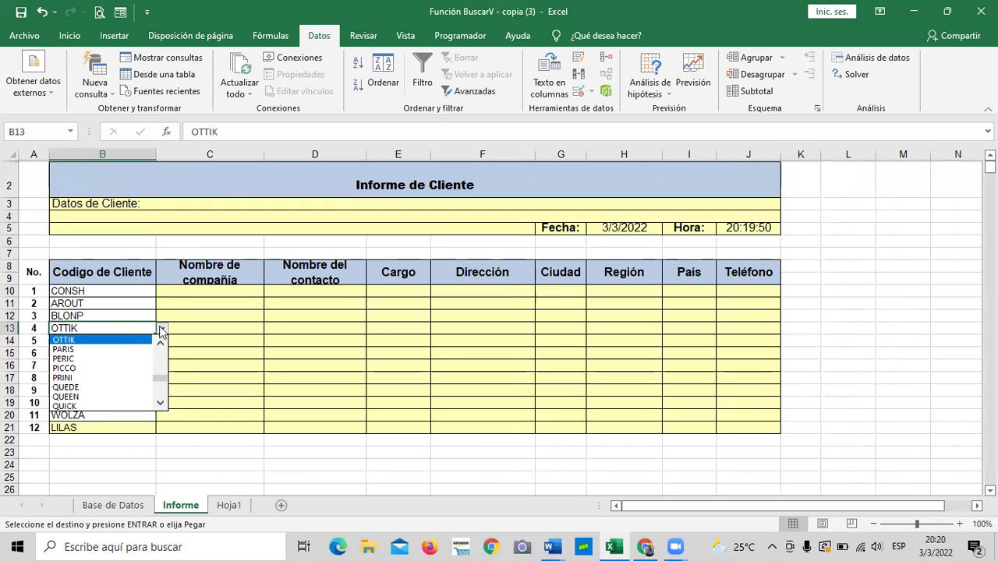
pyautogui.click(107, 359)
pyautogui.click(119, 365)
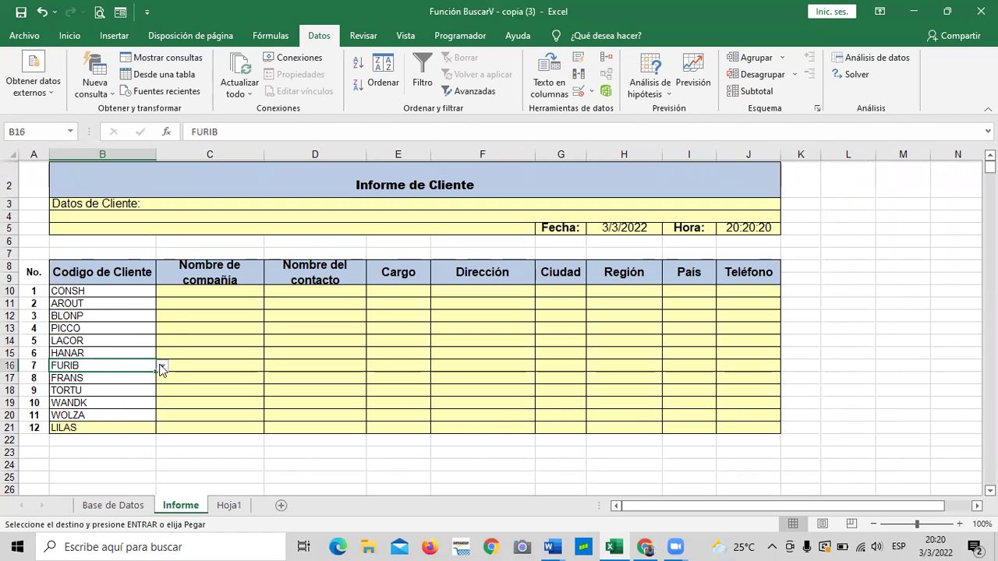
pyautogui.click(161, 365)
pyautogui.moveTo(161, 407); pyautogui.dragTo(162, 441)
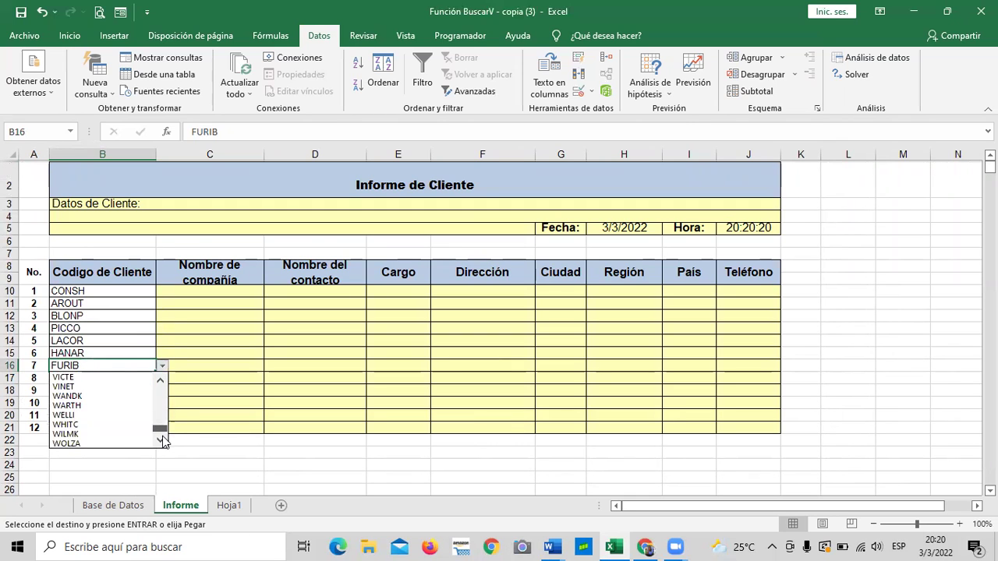
pyautogui.click(110, 433)
pyautogui.click(112, 400)
pyautogui.click(162, 403)
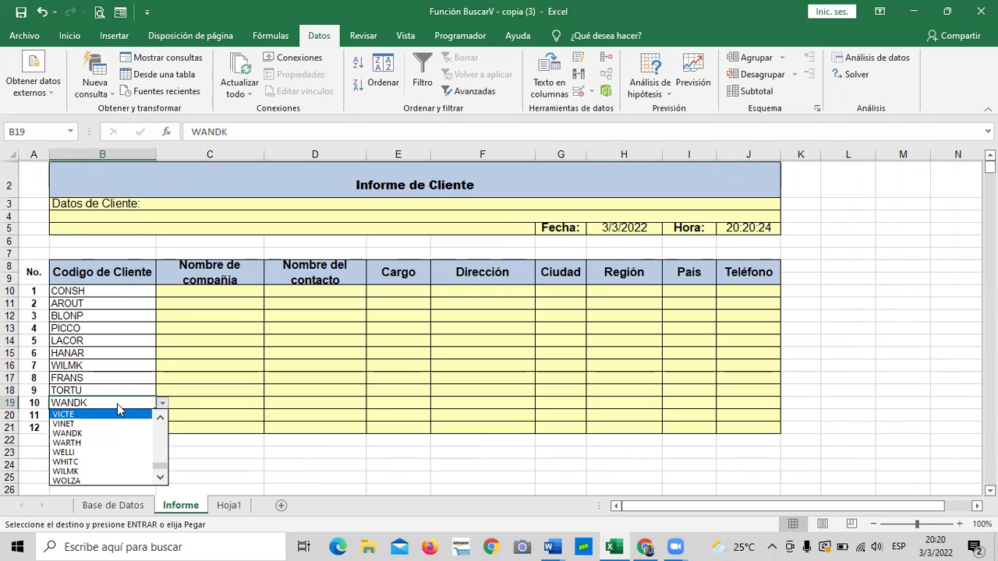
pyautogui.click(116, 404)
# Change the client code in B21 to MEREP using its drop-down list
pyautogui.click(134, 428)
pyautogui.click(162, 428)
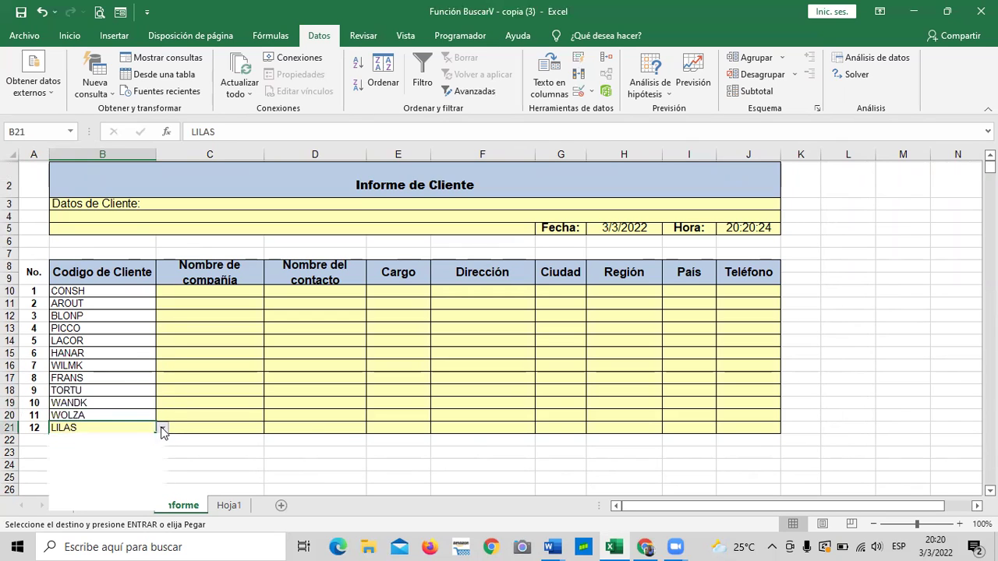
pyautogui.click(101, 486)
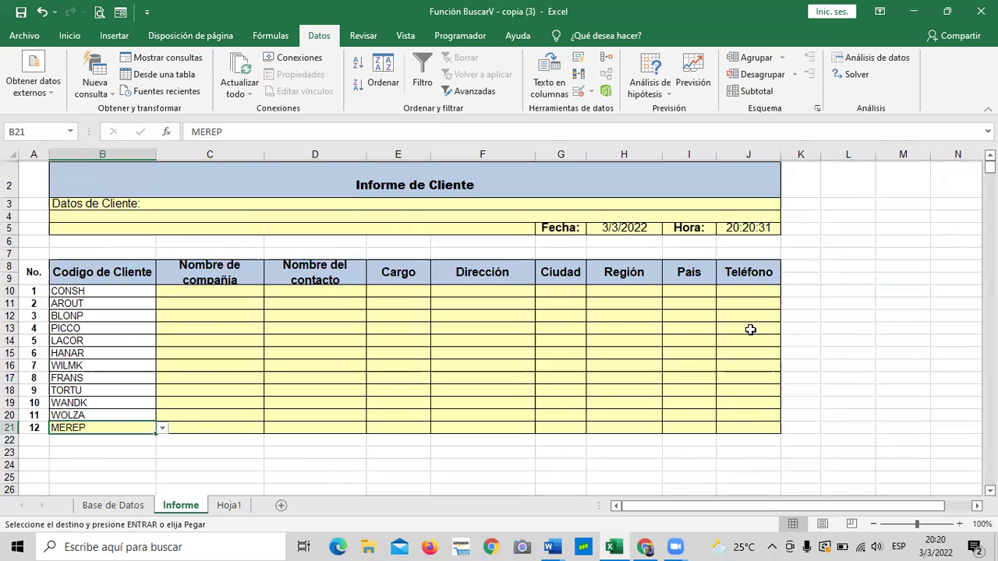
# Widen column B on the Hoja1 sheet to more than twice its width
pyautogui.click(234, 506)
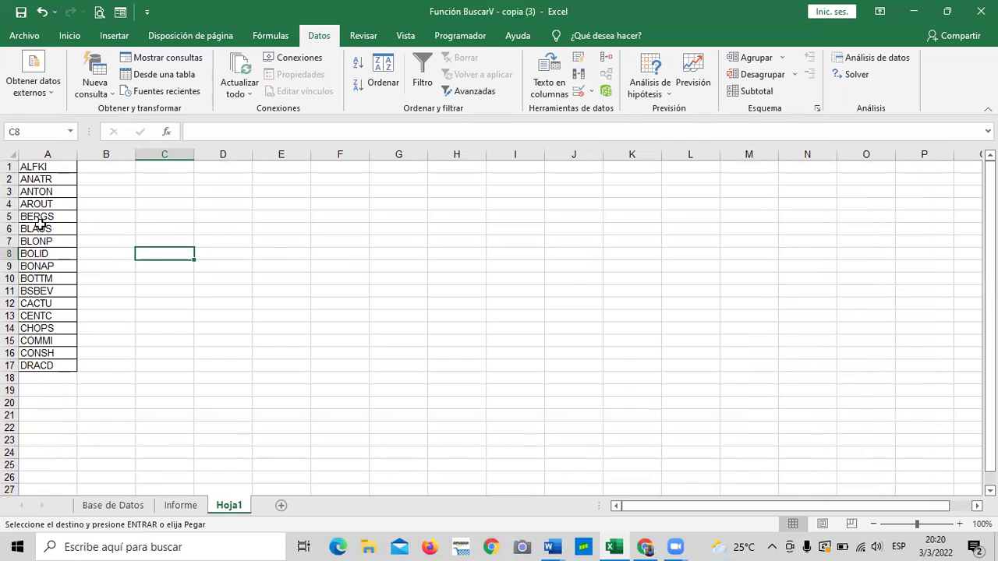
pyautogui.moveTo(136, 154); pyautogui.dragTo(219, 160)
pyautogui.click(311, 253)
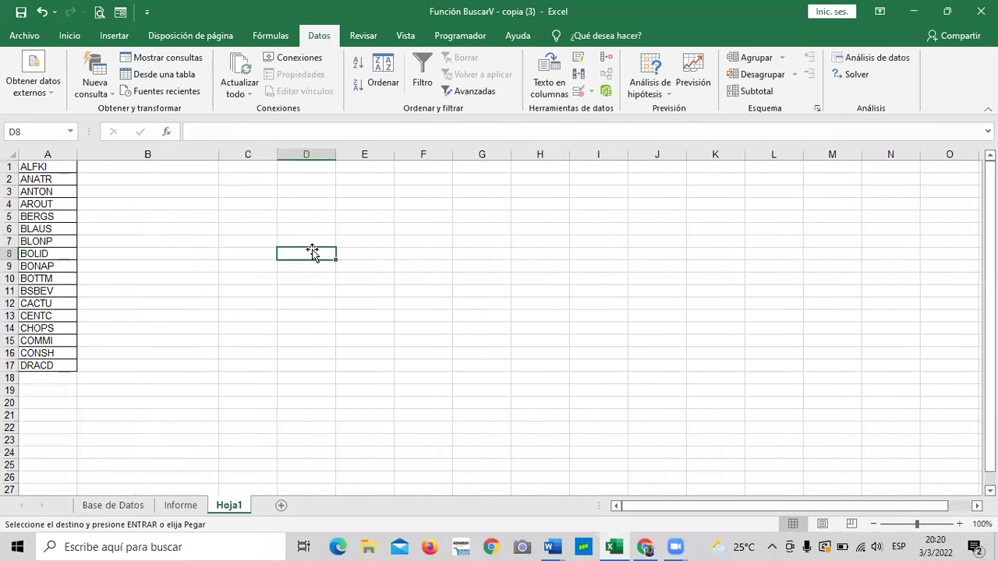
# Clear the copy marquee on Base de Datos, examine the client table from headers to last row, and return to the Informe sheet
pyautogui.click(125, 505)
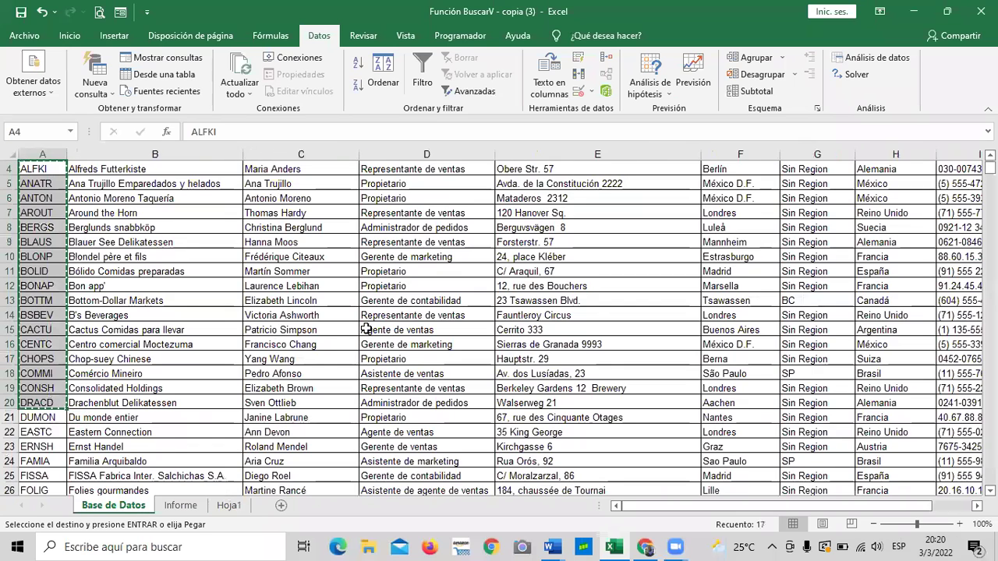
pyautogui.press('Escape')
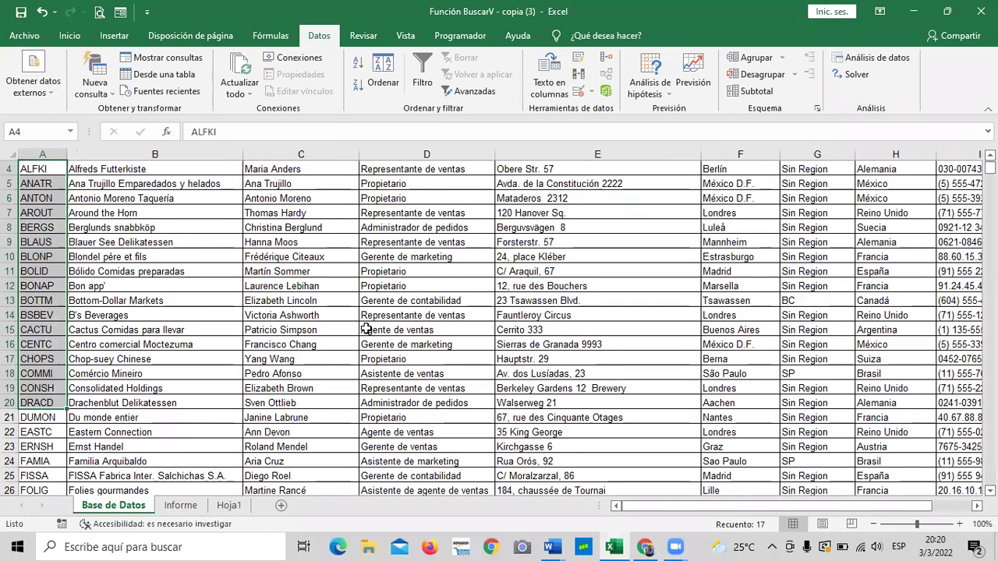
pyautogui.click(258, 242)
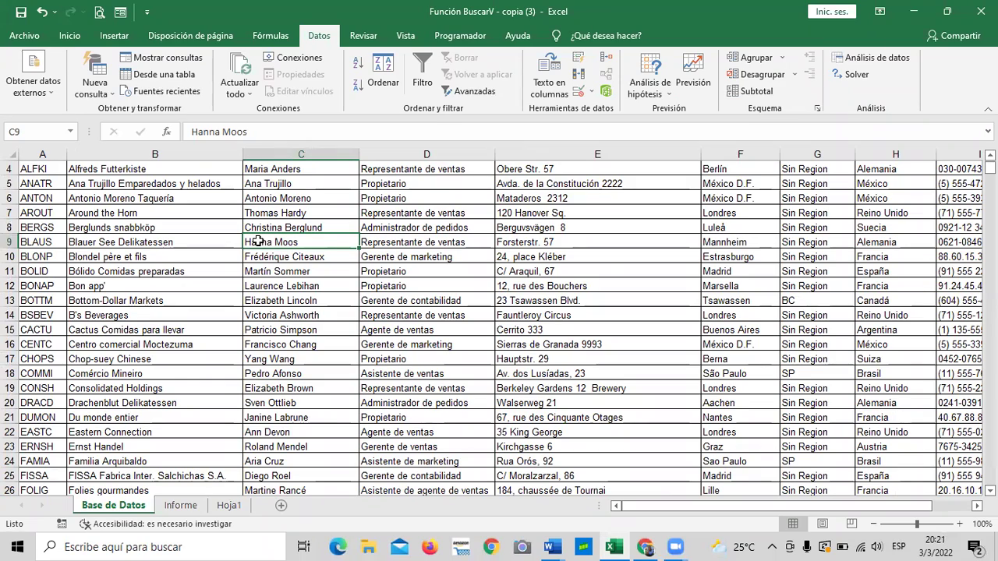
pyautogui.scroll(-20, 200, 361)
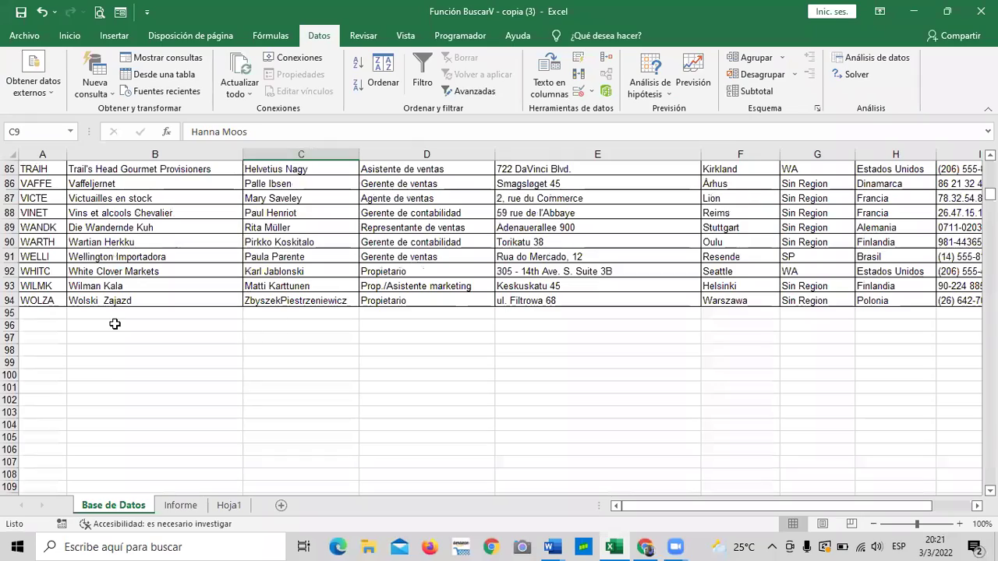
pyautogui.scroll(20, 114, 324)
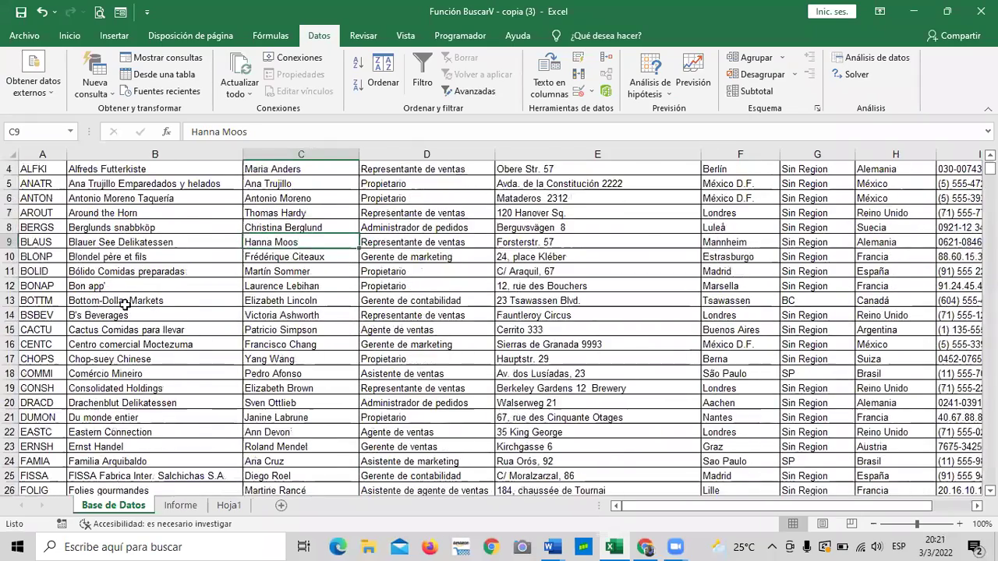
pyautogui.scroll(1, 125, 304)
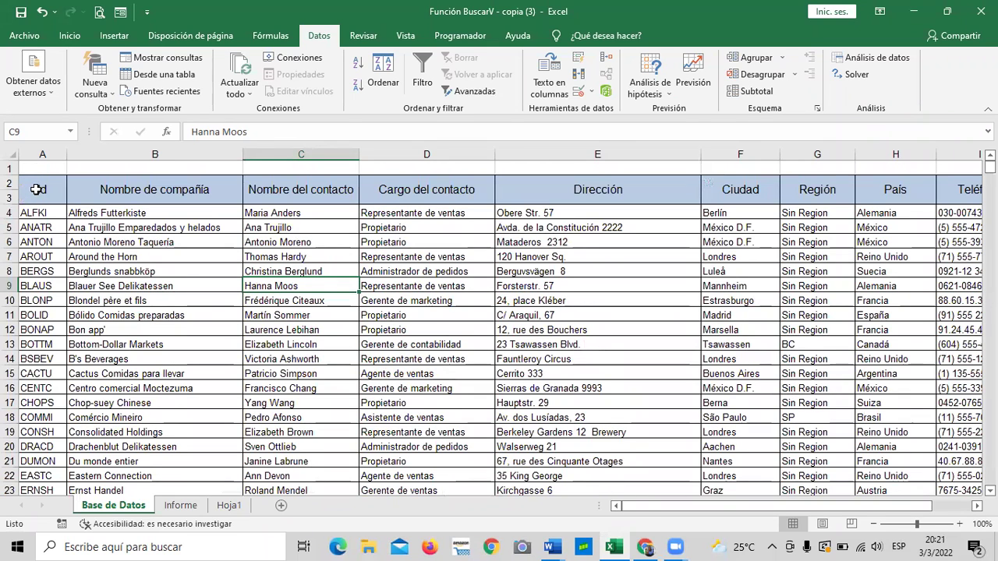
pyautogui.click(229, 505)
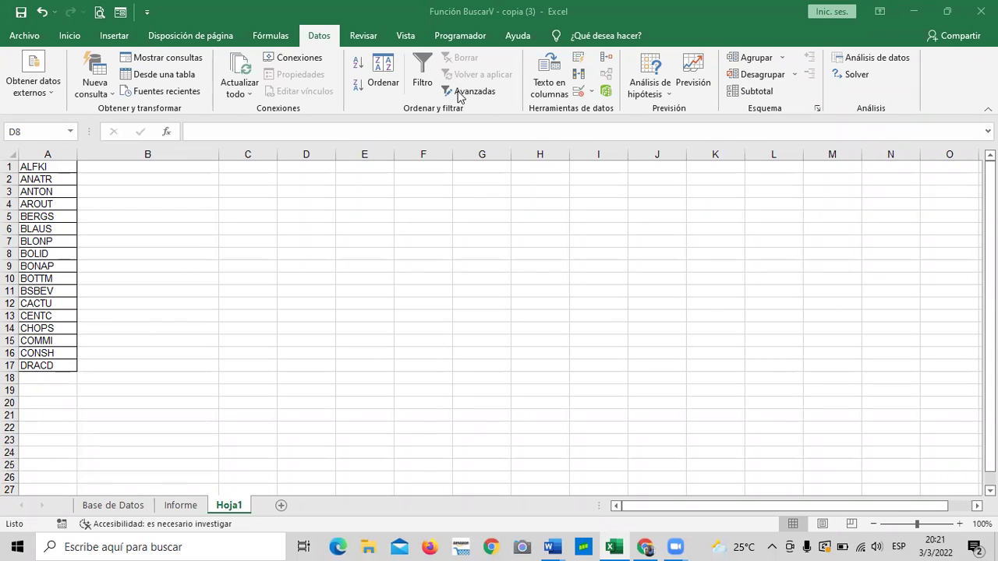
pyautogui.click(121, 507)
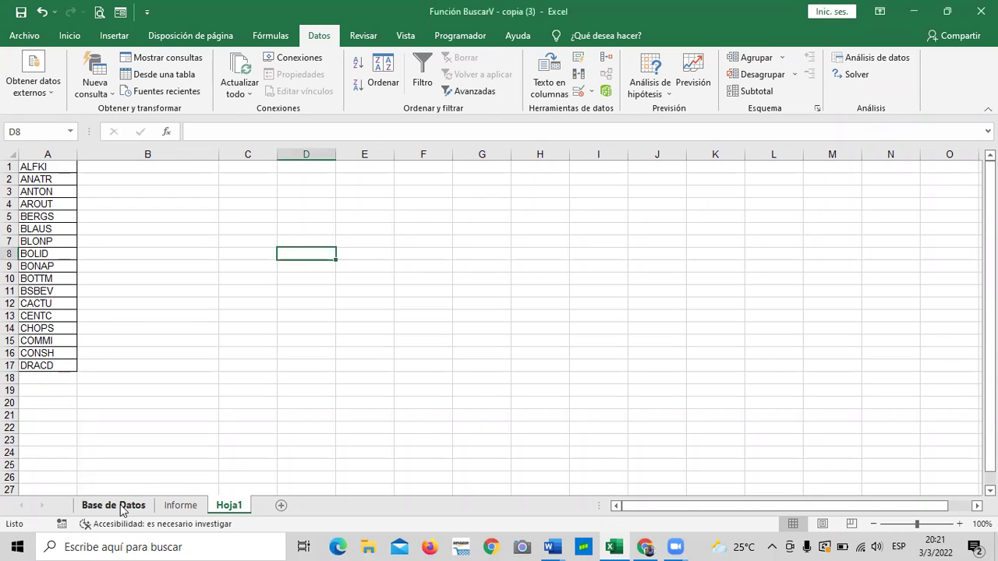
pyautogui.click(180, 506)
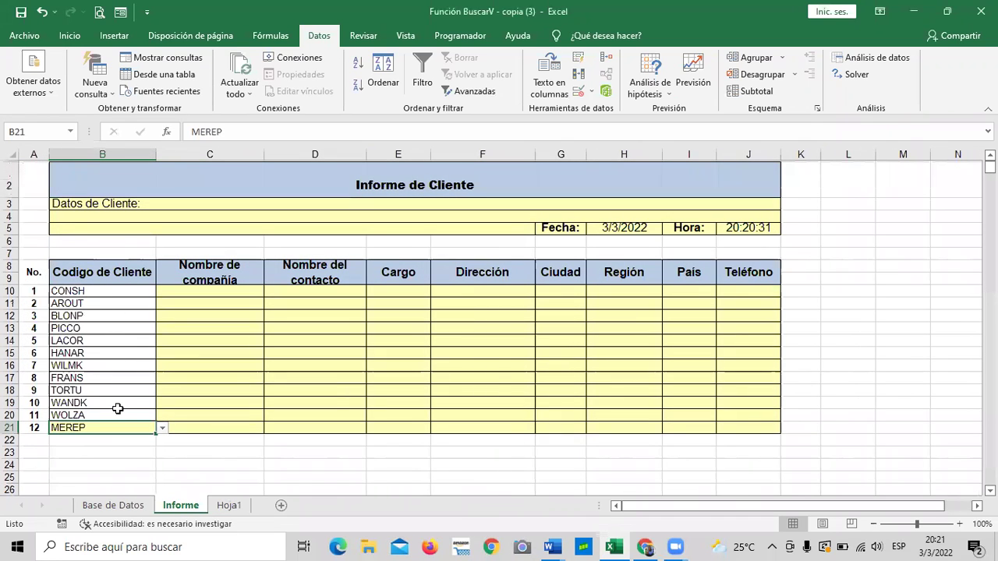
# Examine the client codes offered by the drop-down list in B10, from the first entries to the last
pyautogui.click(134, 290)
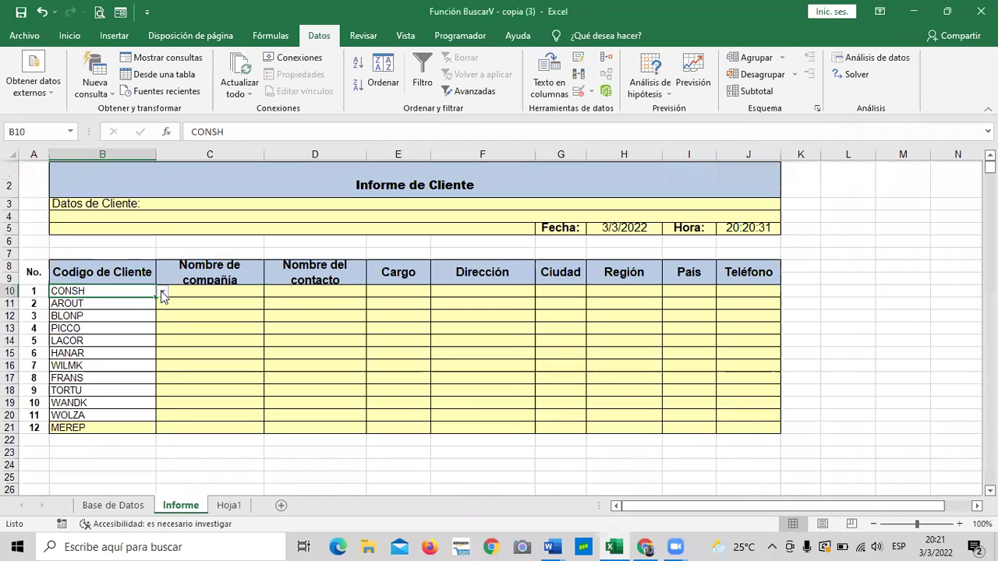
pyautogui.click(161, 291)
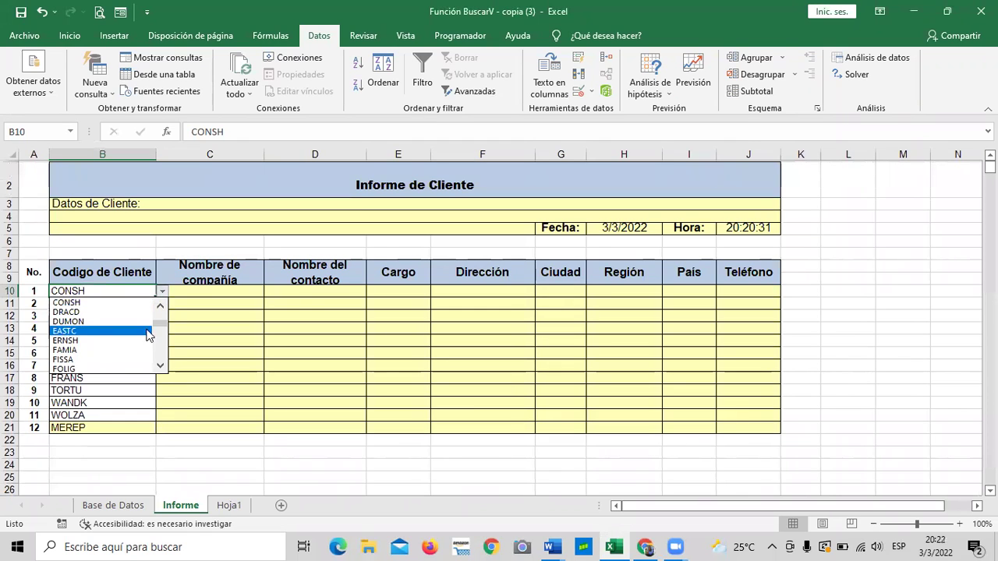
pyautogui.scroll(3, 161, 354)
pyautogui.moveTo(160, 323)
pyautogui.mouseDown()
pyautogui.moveTo(159, 362)
pyautogui.moveTo(158, 308)
pyautogui.mouseUp()
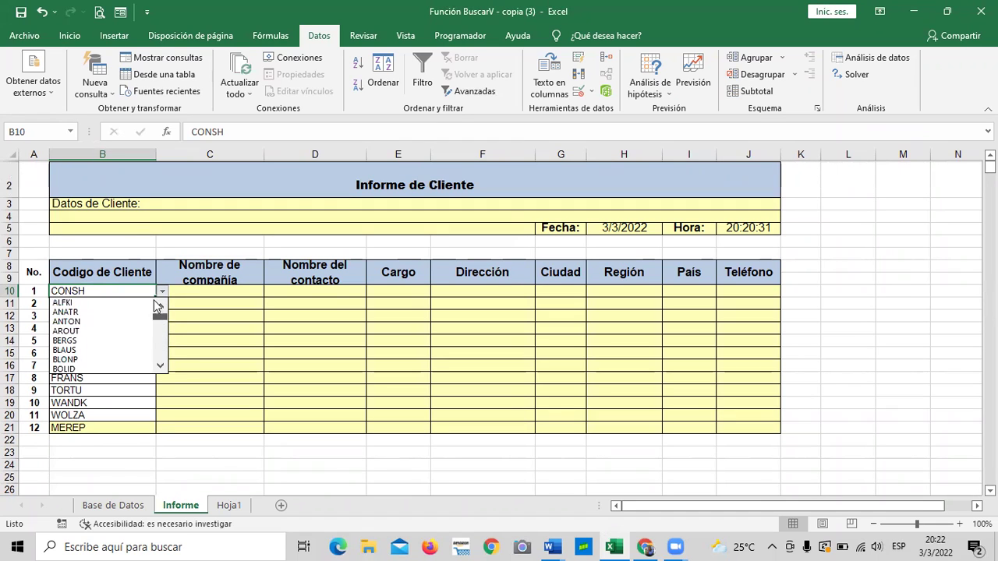
pyautogui.click(92, 385)
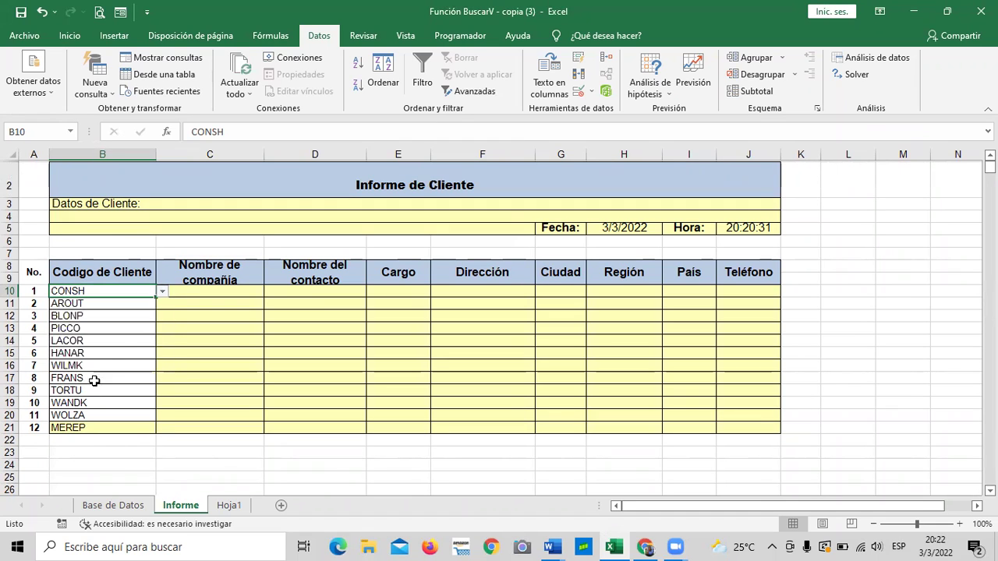
pyautogui.click(159, 293)
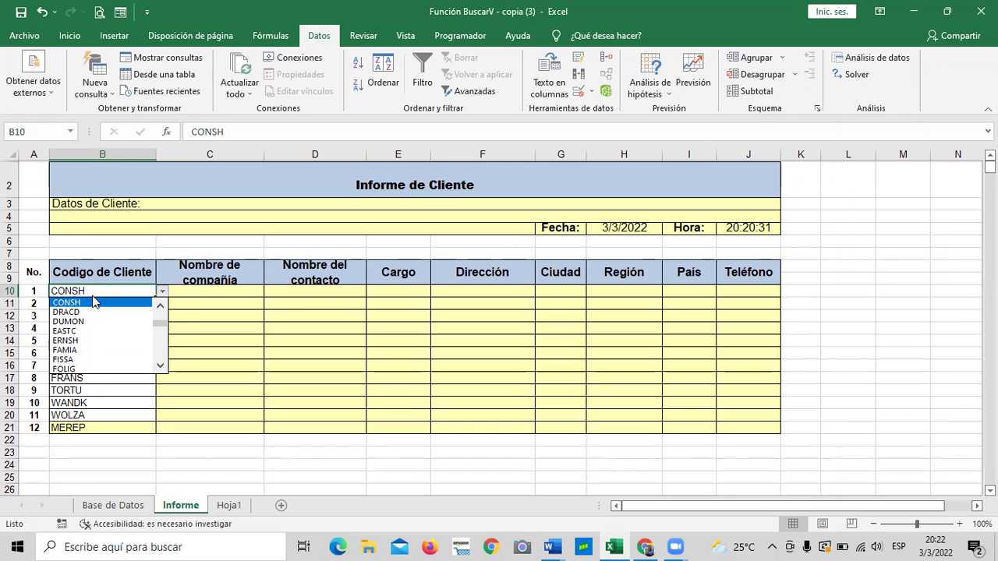
pyautogui.moveTo(159, 329); pyautogui.dragTo(159, 357)
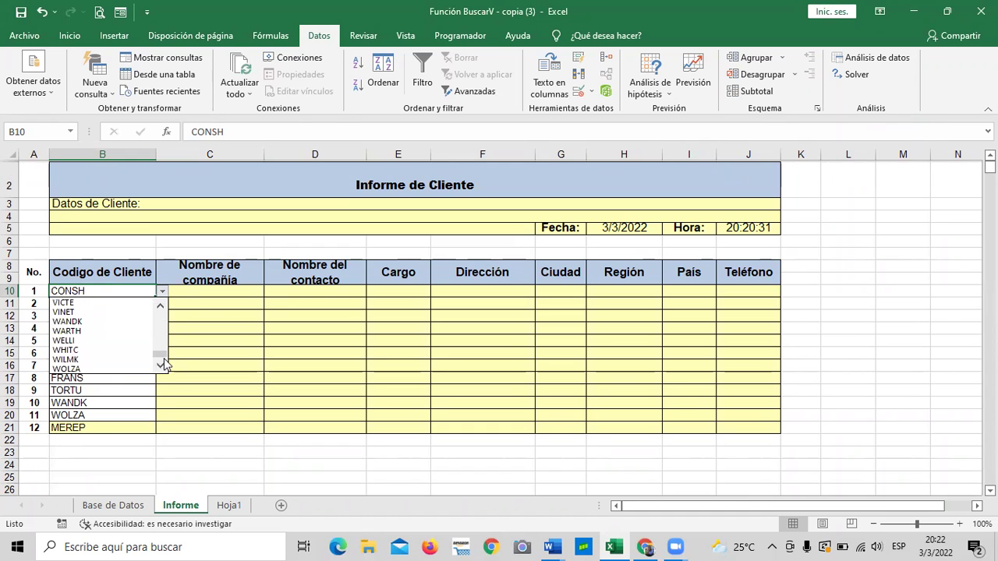
pyautogui.click(202, 293)
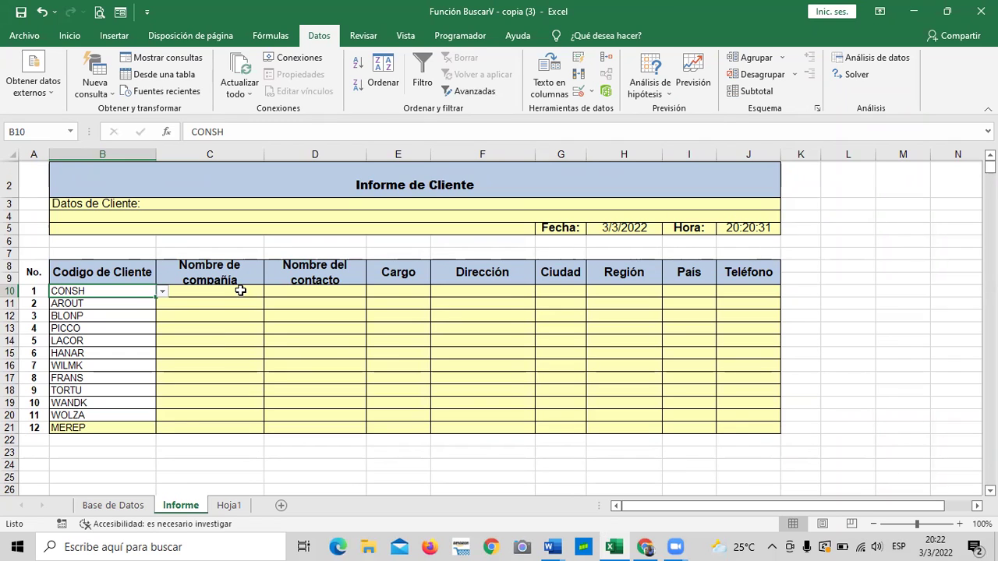
# Narrow column B on the Informe sheet so that the Codigo de Cliente header wraps onto two lines
pyautogui.click(313, 346)
pyautogui.moveTo(153, 155); pyautogui.dragTo(132, 154)
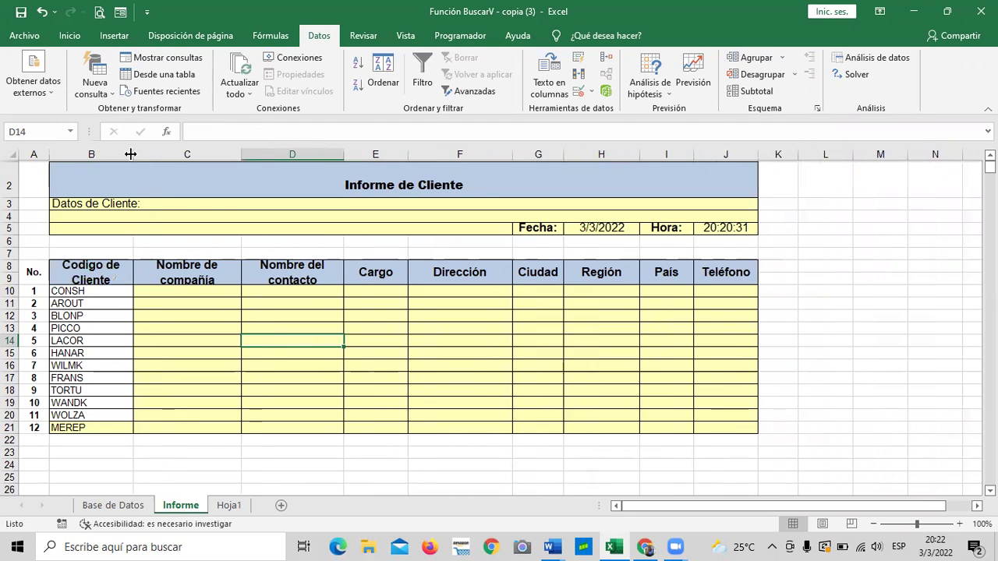
pyautogui.click(199, 351)
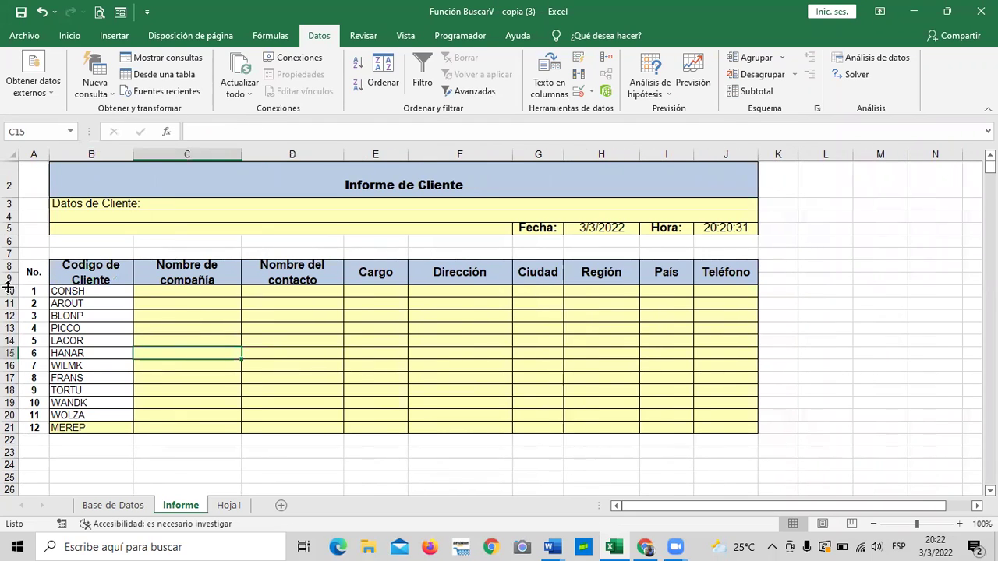
# Set the height of rows 10 to 21 on the Informe sheet to 14
pyautogui.moveTo(11, 290); pyautogui.dragTo(14, 427)
pyautogui.rightClick(209, 323)
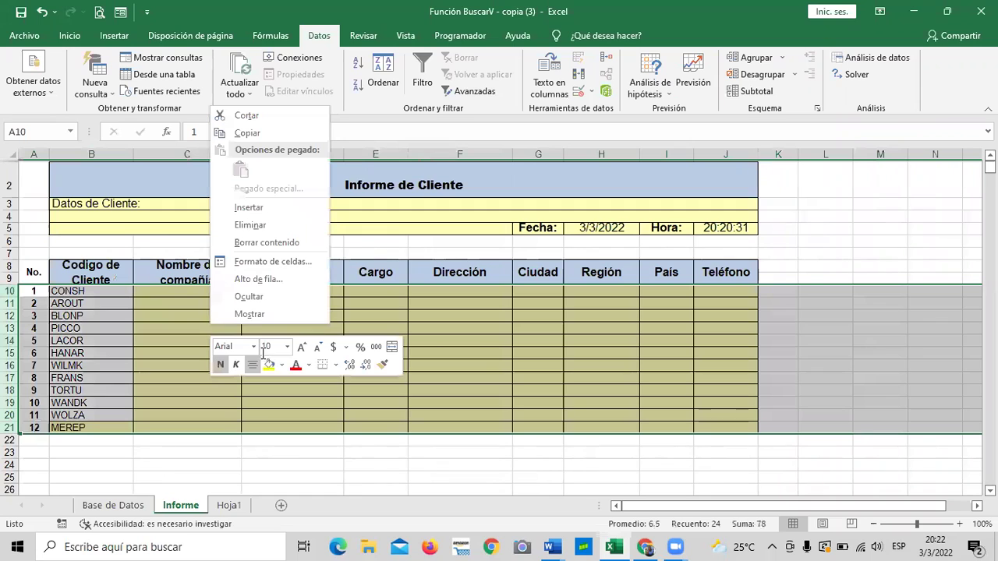
pyautogui.click(271, 278)
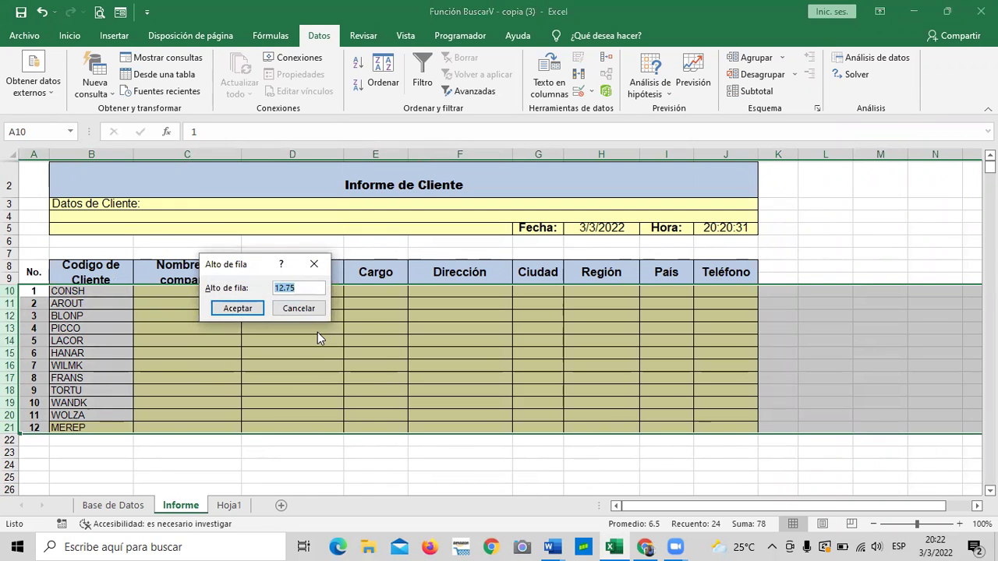
pyautogui.write('14')
pyautogui.press('Return')
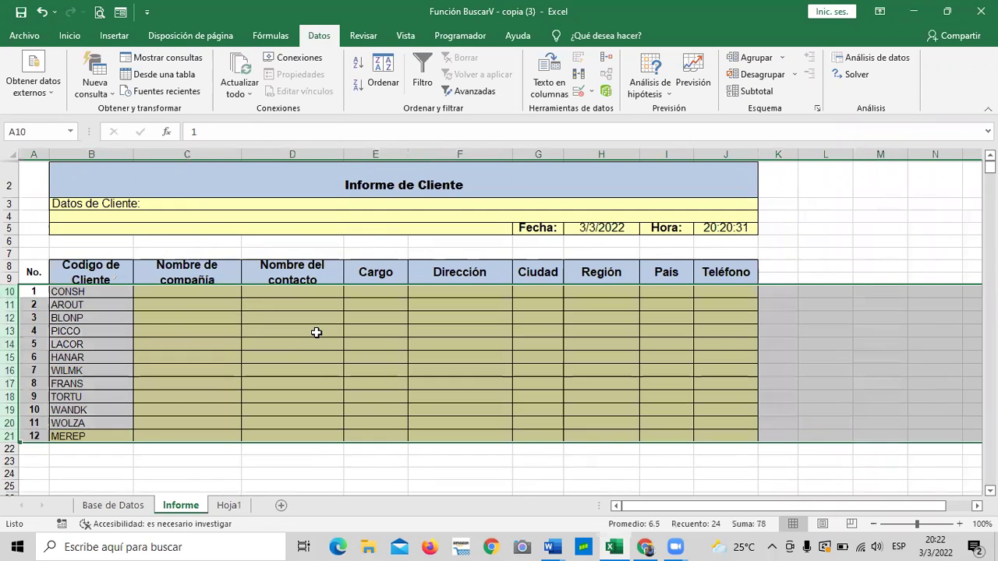
pyautogui.click(427, 397)
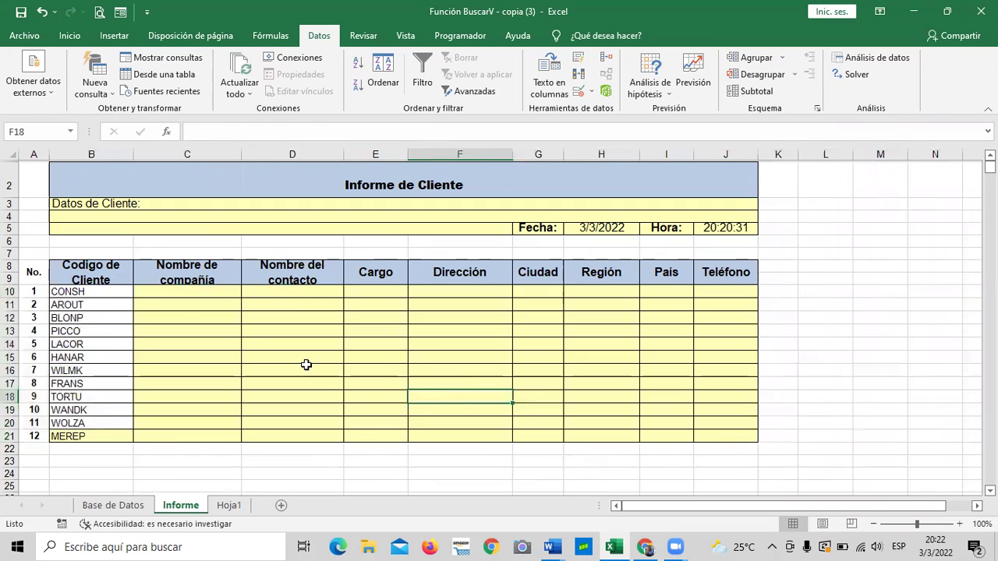
# Set the row height of all twelve client rows, 10 to 21, to 15
pyautogui.moveTo(11, 290); pyautogui.dragTo(8, 421)
pyautogui.click(123, 410)
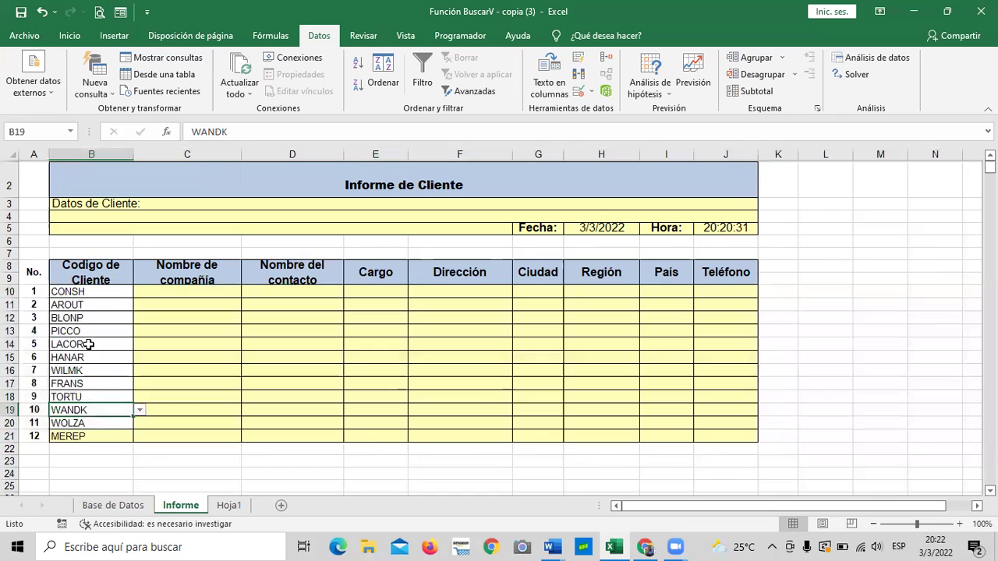
pyautogui.moveTo(6, 292); pyautogui.dragTo(7, 438)
pyautogui.rightClick(185, 347)
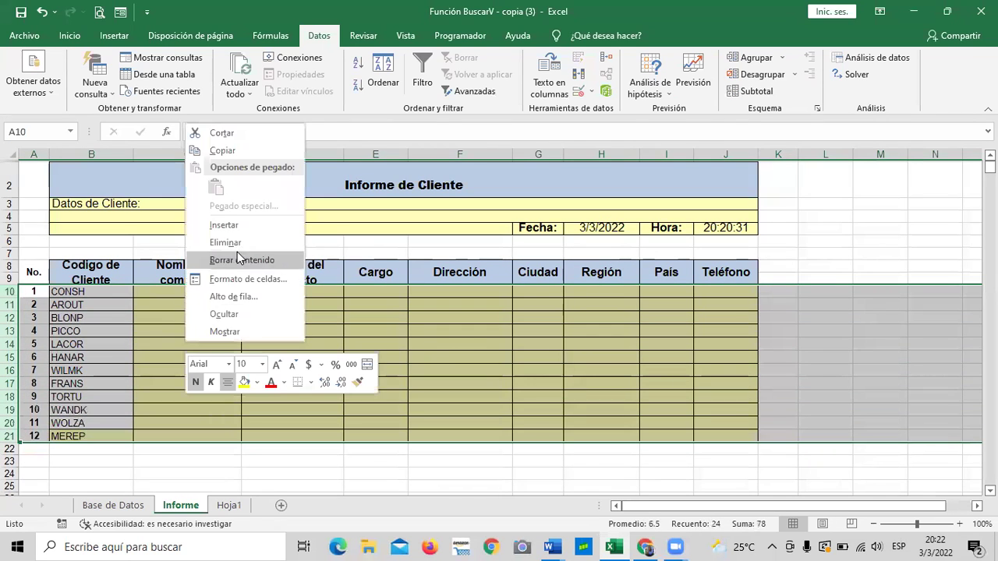
pyautogui.click(232, 297)
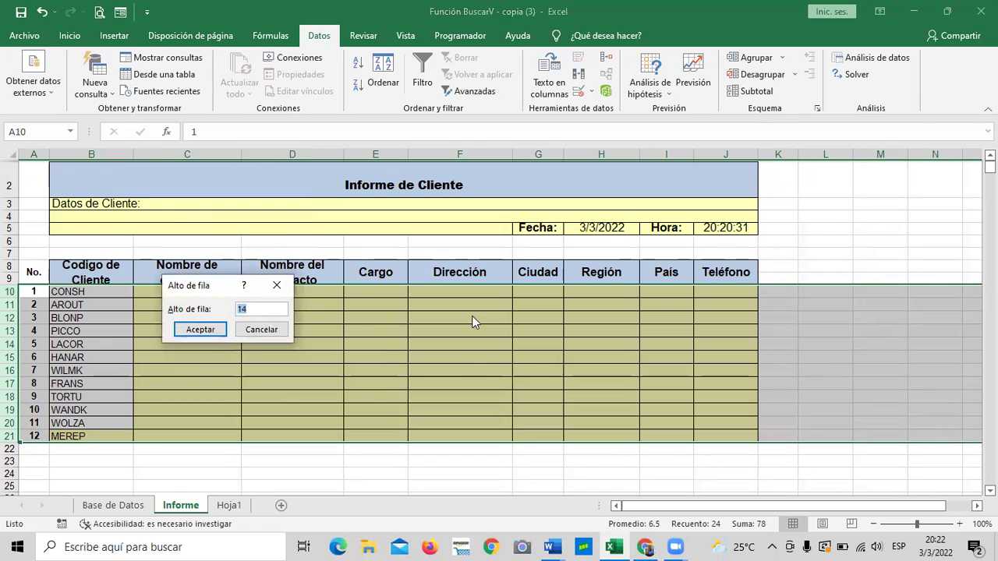
pyautogui.write('15')
pyautogui.press('Return')
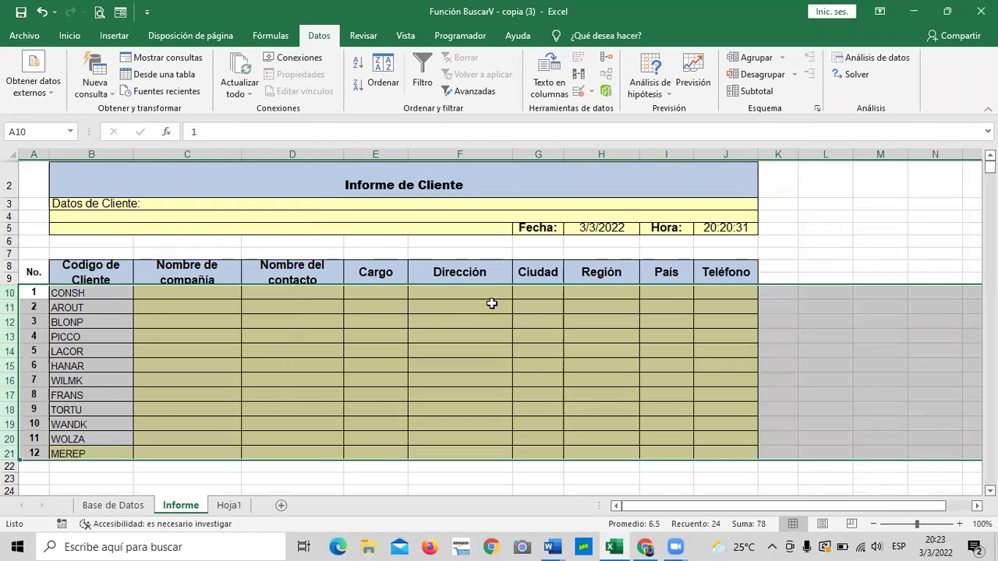
pyautogui.moveTo(538, 351); pyautogui.dragTo(552, 331)
# Apply the Notas cell style to the client codes in B10:B21
pyautogui.moveTo(86, 293); pyautogui.dragTo(115, 453)
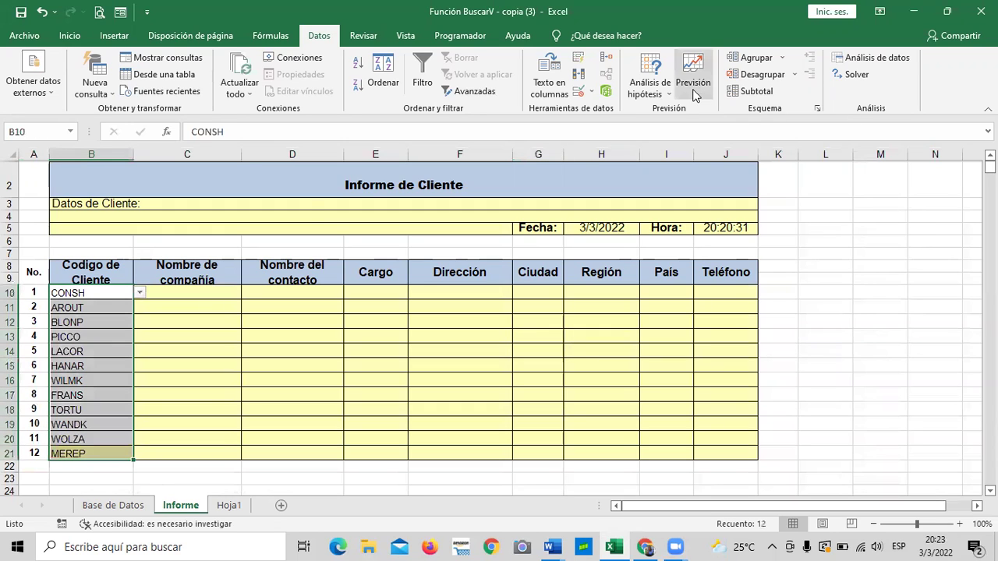
pyautogui.click(70, 36)
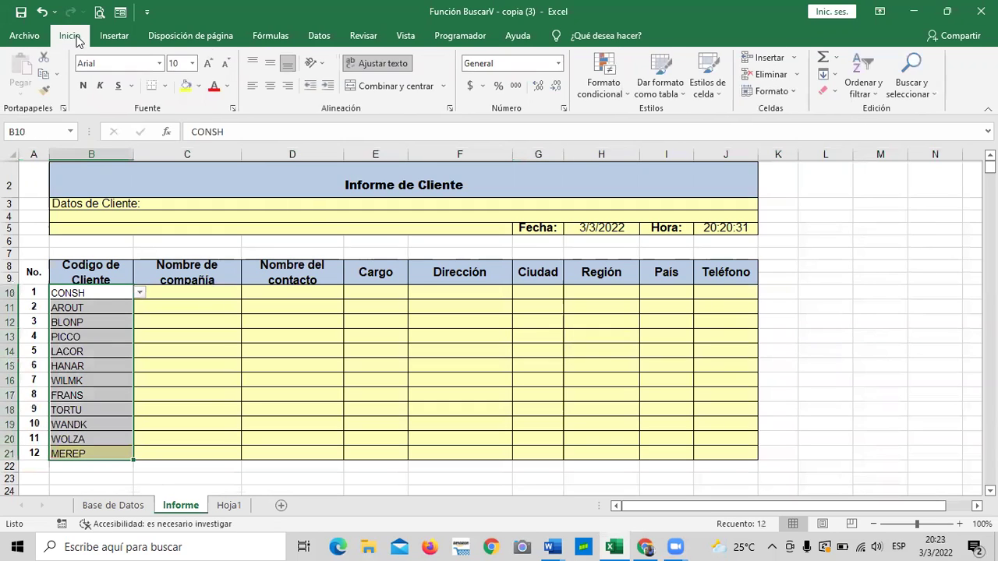
pyautogui.click(720, 95)
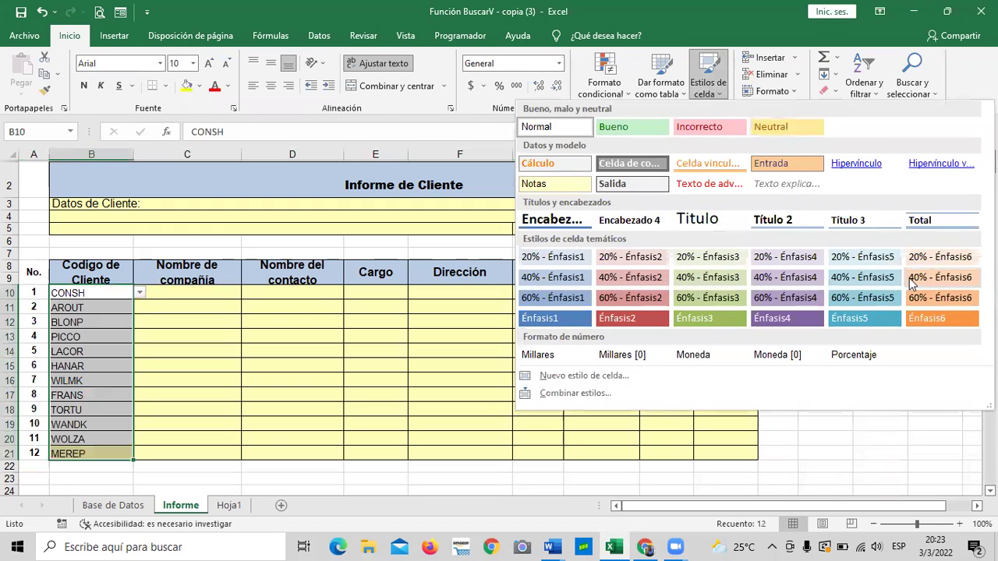
pyautogui.click(542, 185)
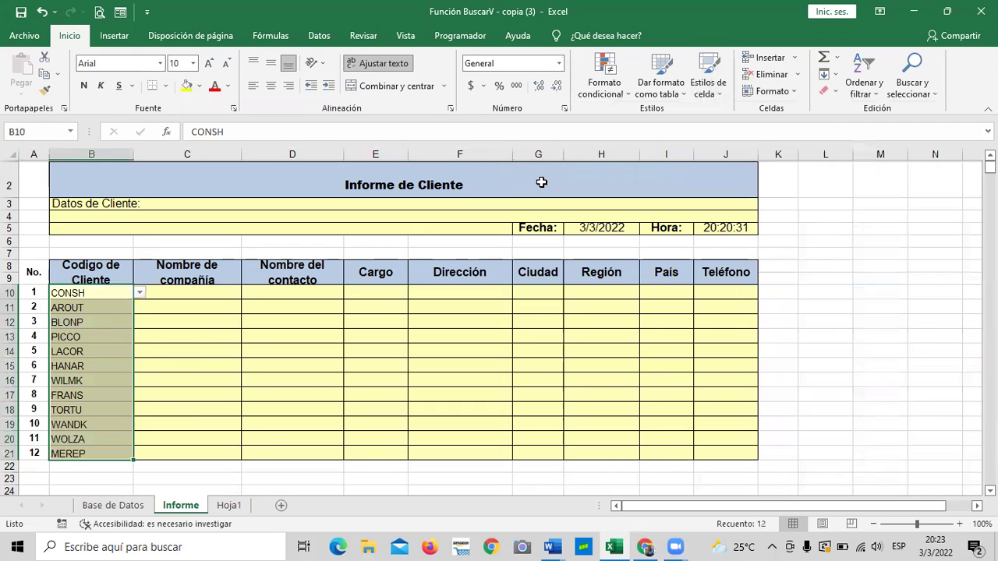
pyautogui.click(345, 421)
# Add all borders to the client-code cells B10:B21
pyautogui.moveTo(106, 289); pyautogui.dragTo(96, 449)
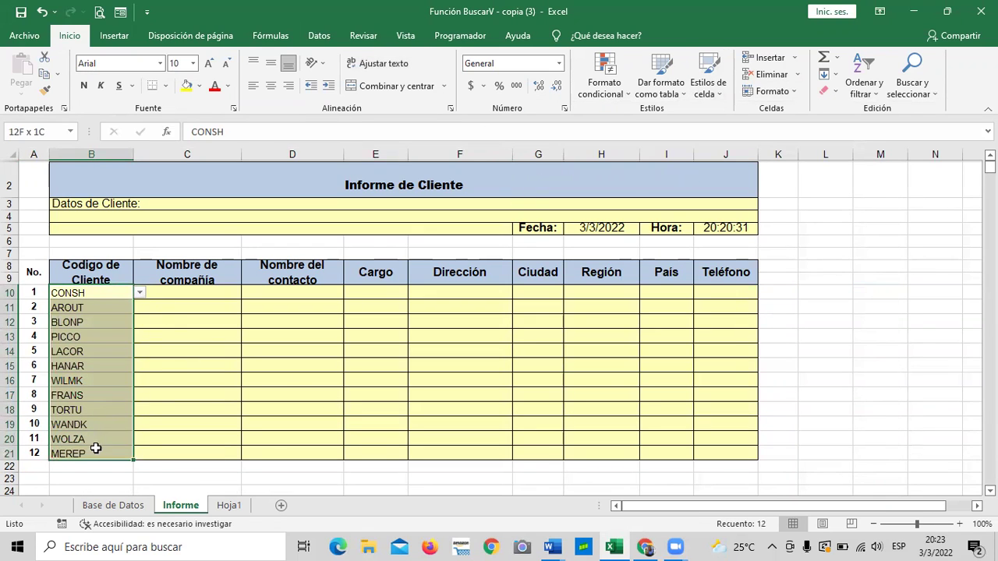
pyautogui.click(163, 85)
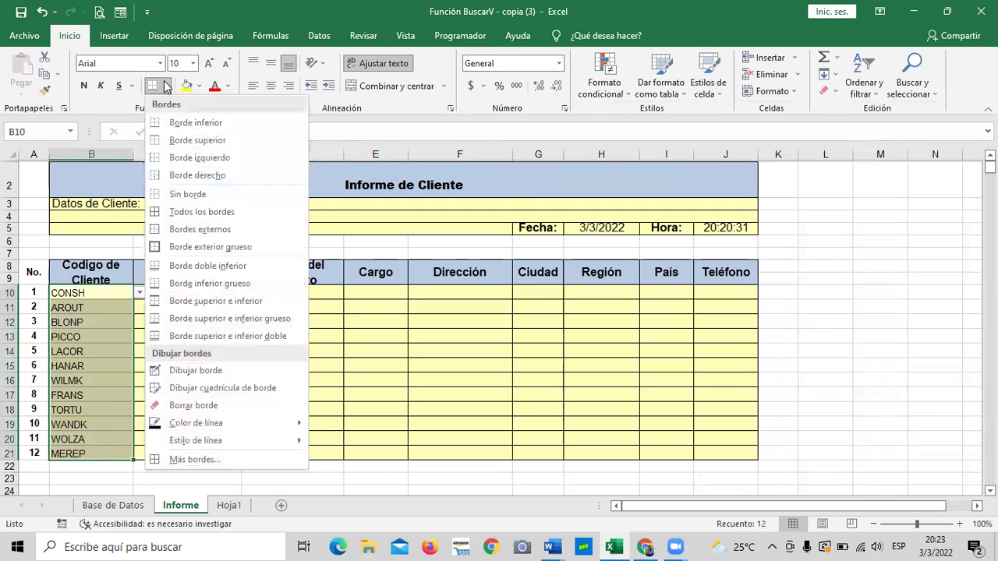
pyautogui.click(192, 212)
pyautogui.click(261, 366)
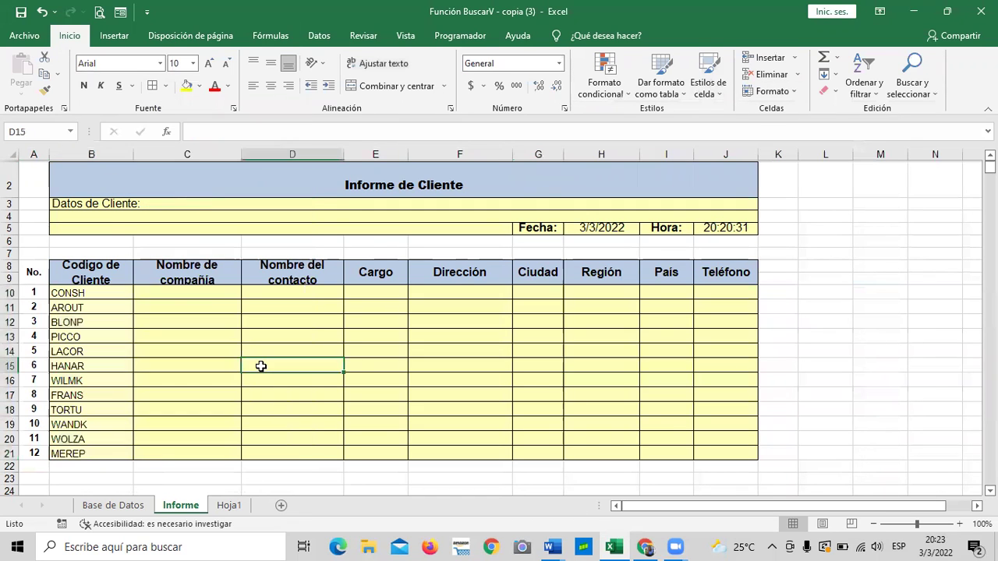
pyautogui.click(168, 395)
pyautogui.click(205, 296)
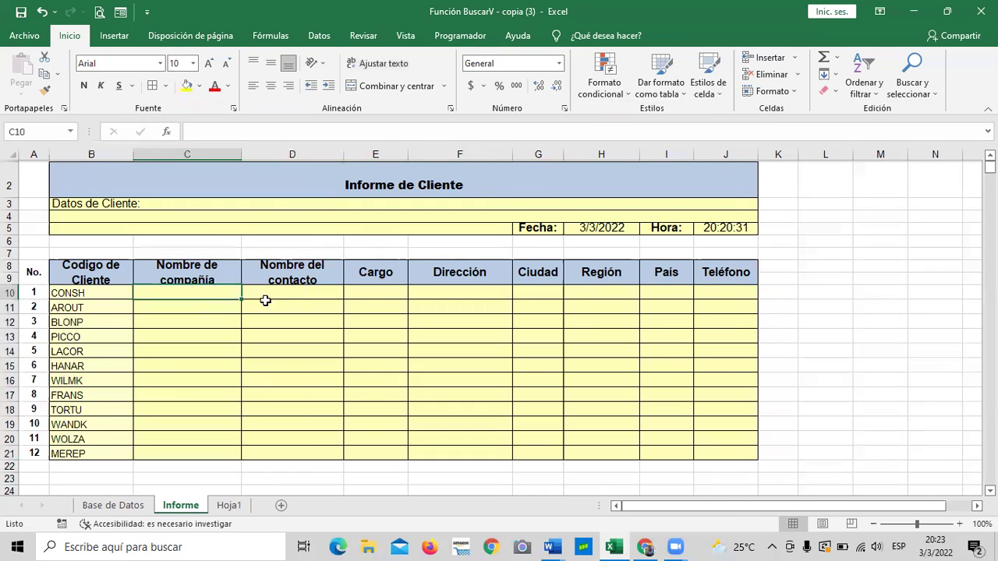
pyautogui.click(86, 292)
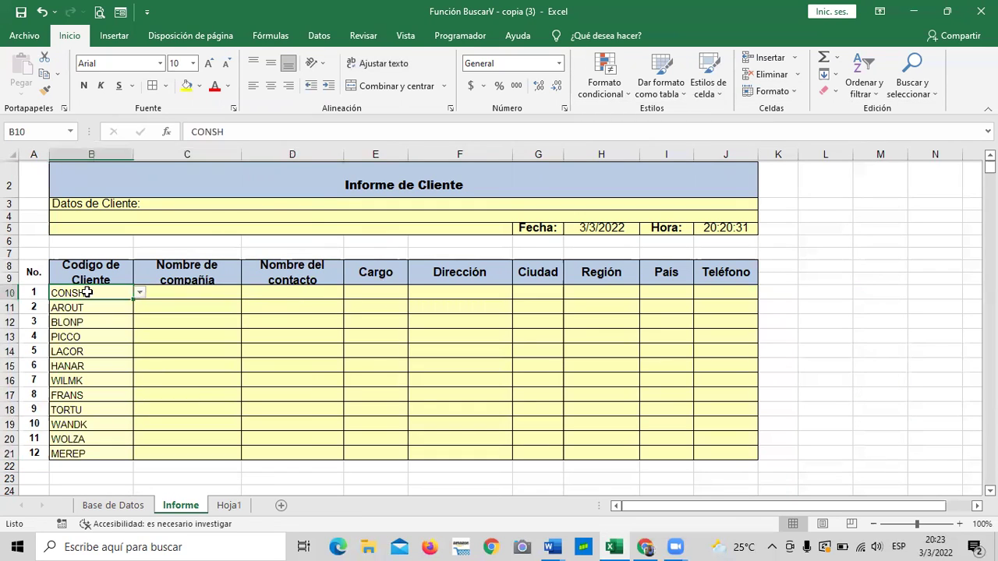
pyautogui.click(296, 291)
pyautogui.click(86, 295)
pyautogui.click(280, 293)
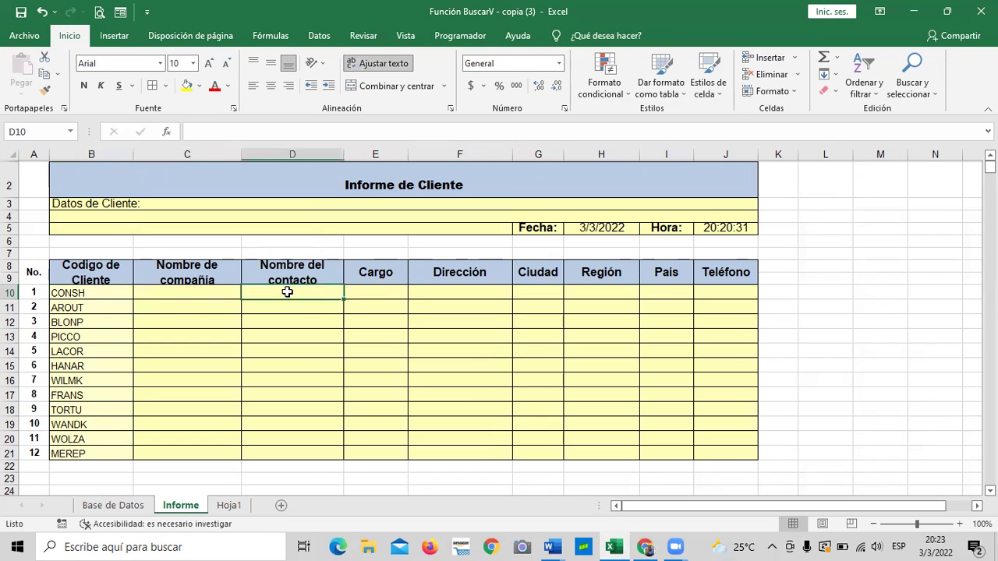
# Start a BUSCARV formula in C10, the first Nombre de compañía cell, choosing the function from the formula suggestions
pyautogui.click(198, 292)
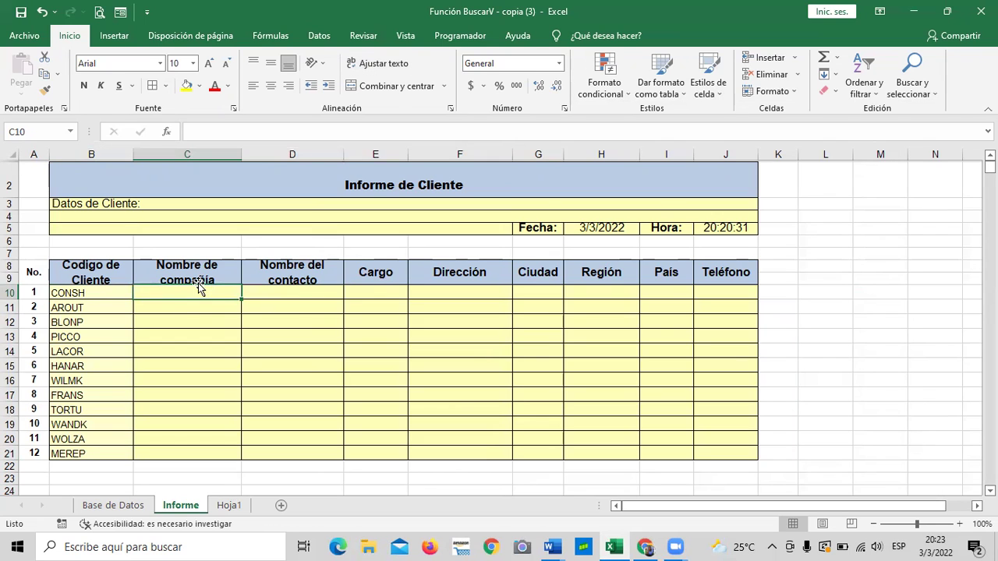
pyautogui.write('=buscr')
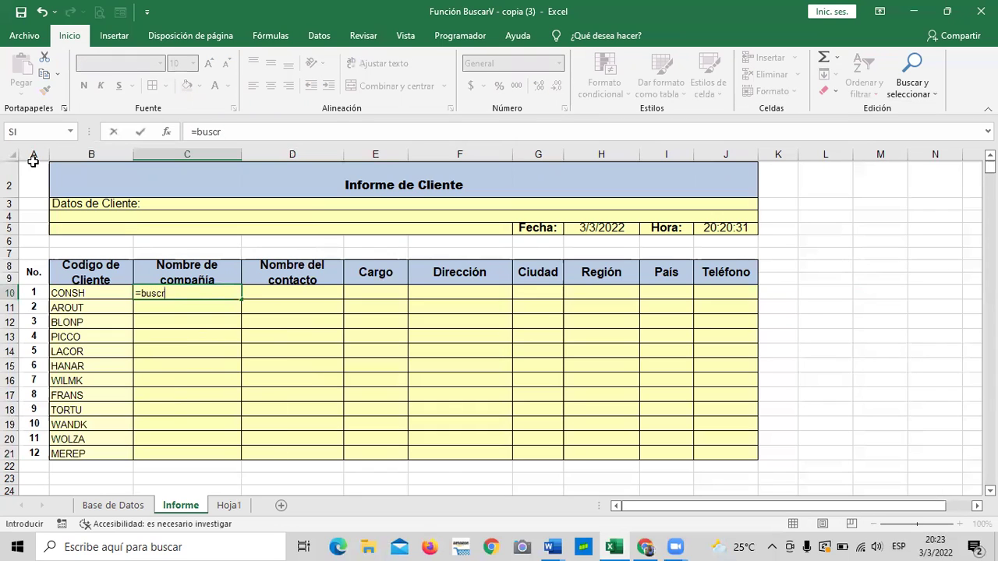
pyautogui.write('v')
pyautogui.press('BackSpace')
pyautogui.press('BackSpace')
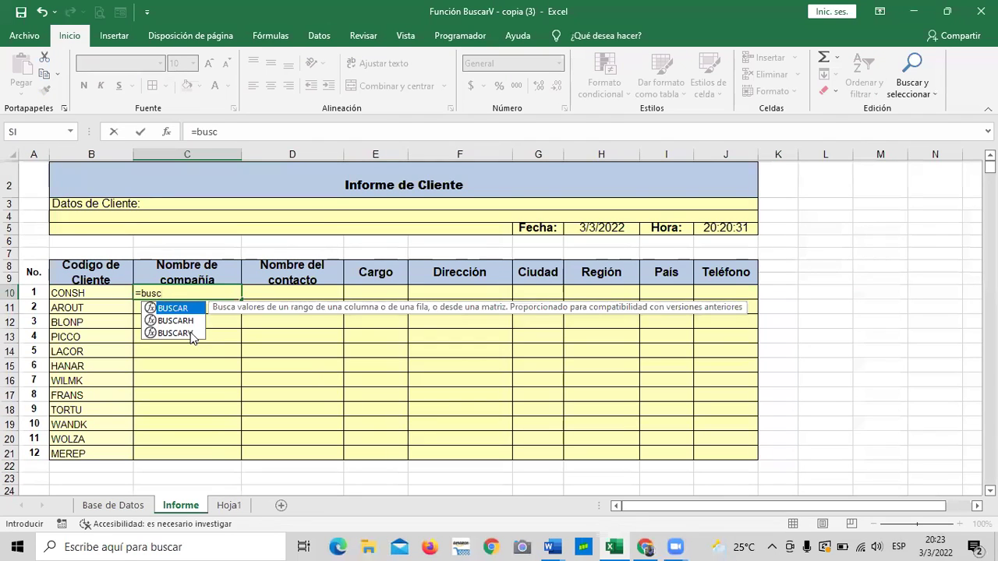
pyautogui.click(191, 334)
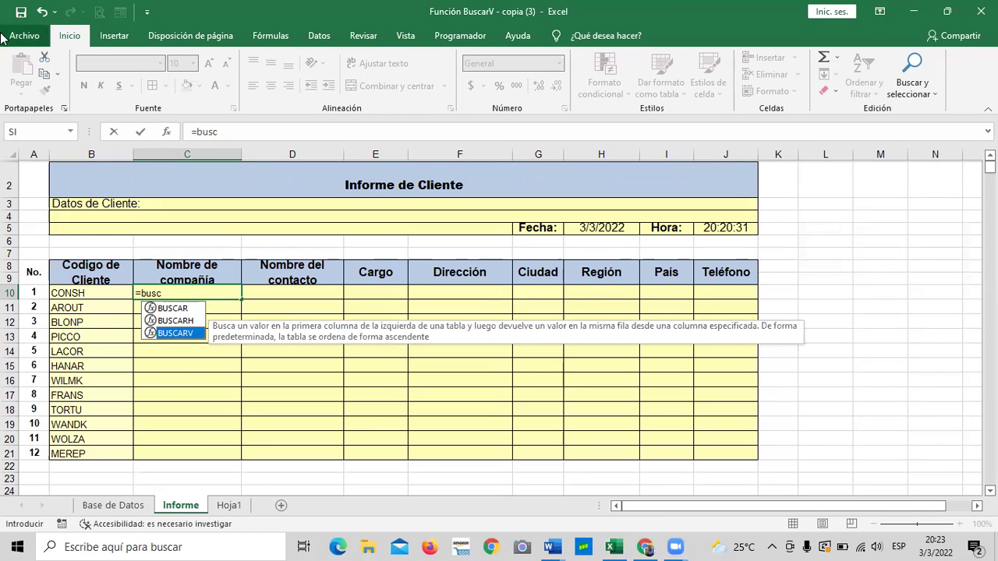
pyautogui.doubleClick(186, 335)
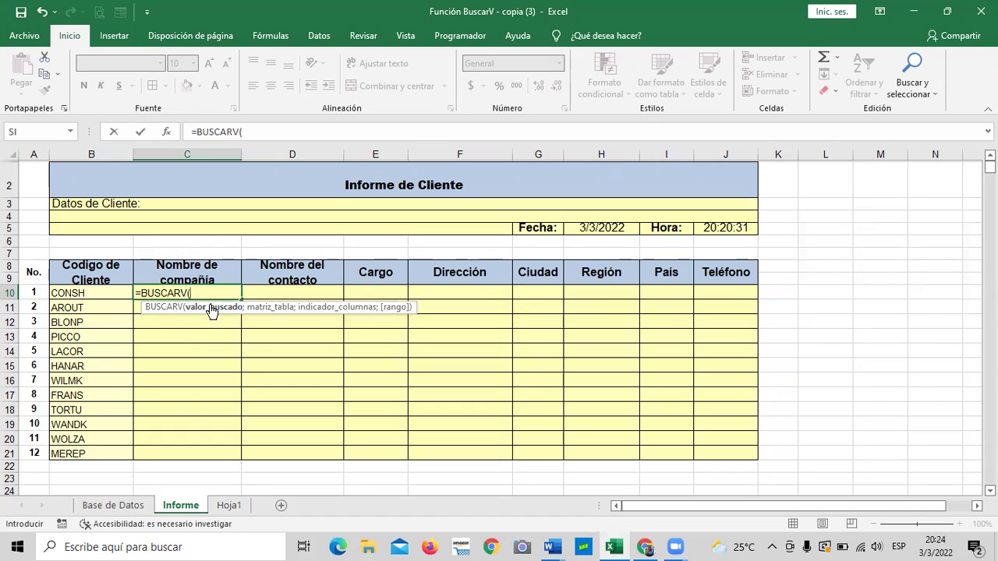
# In the C10 BUSCARV formula, set B10 as the lookup value and 'Base de Datos'!A2:I94 as the table array
pyautogui.click(106, 293)
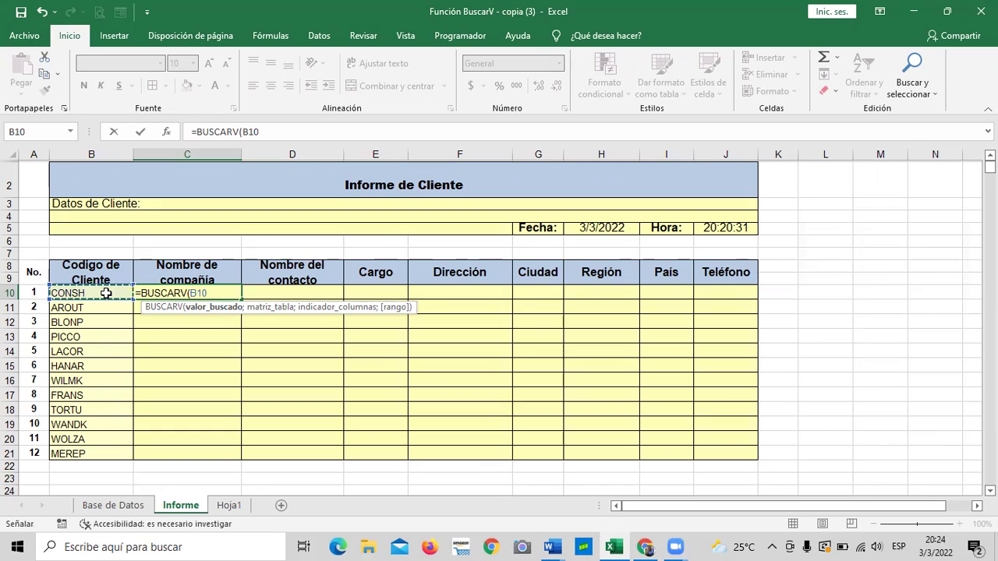
pyautogui.write(';')
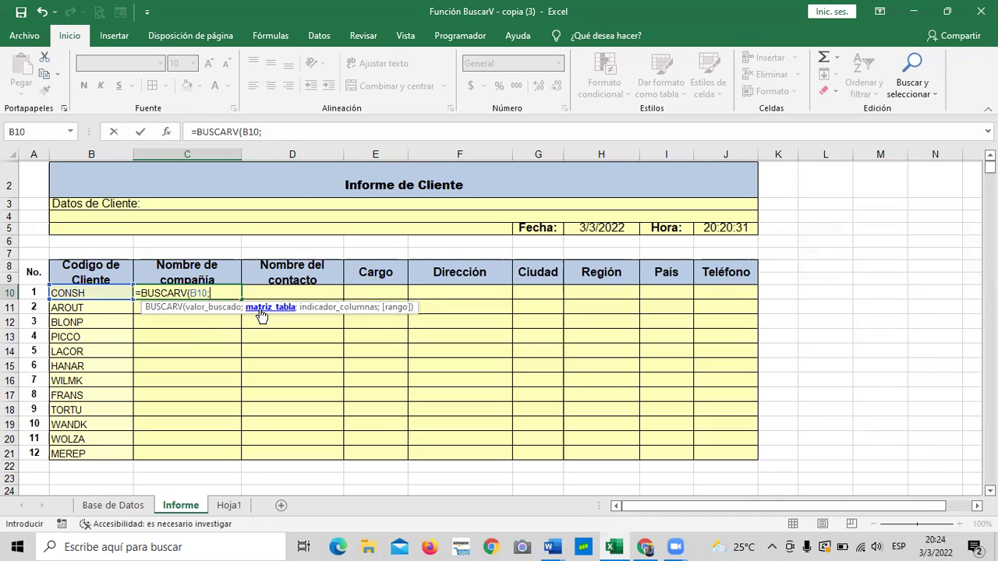
pyautogui.click(114, 505)
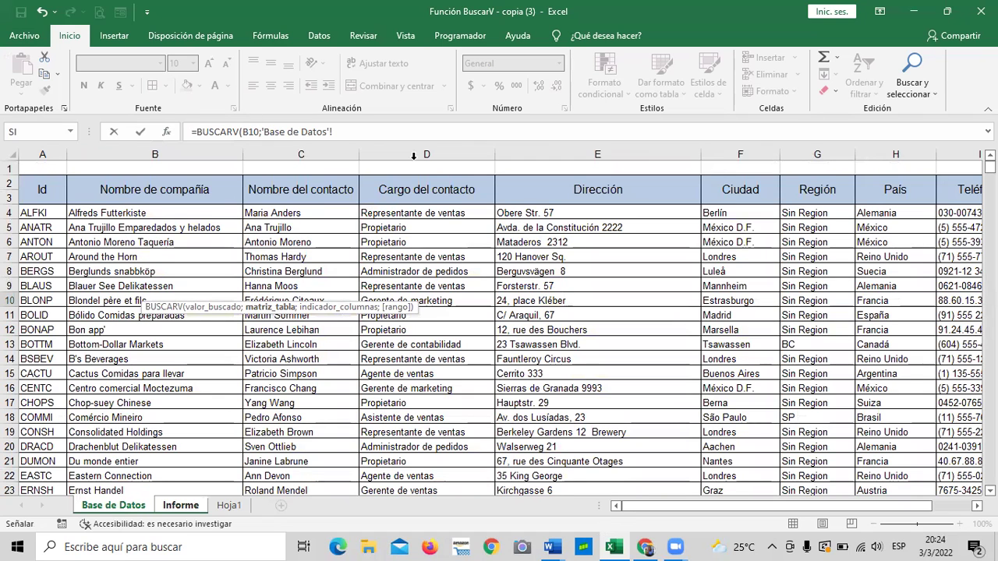
pyautogui.moveTo(43, 190); pyautogui.dragTo(788, 185)
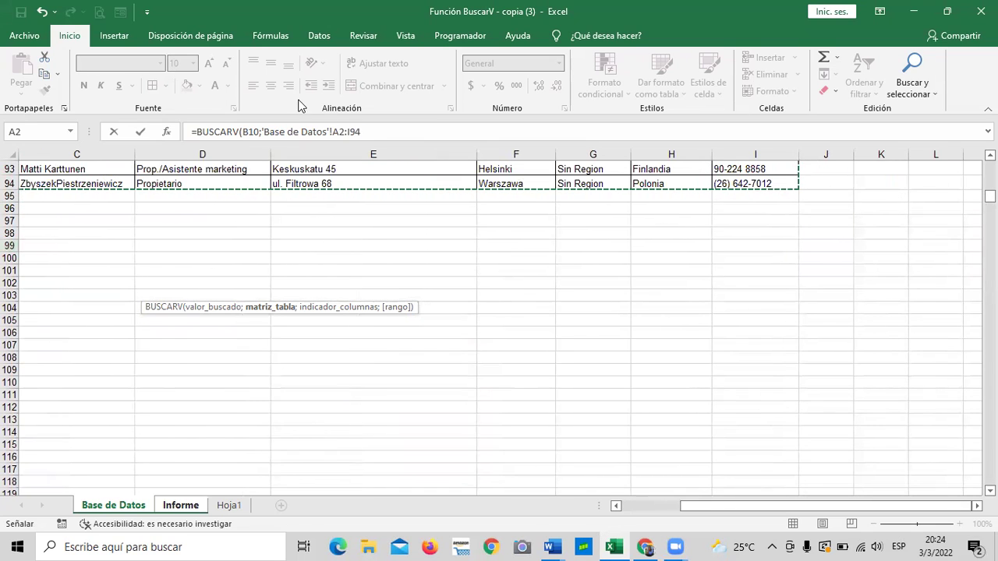
pyautogui.click(389, 133)
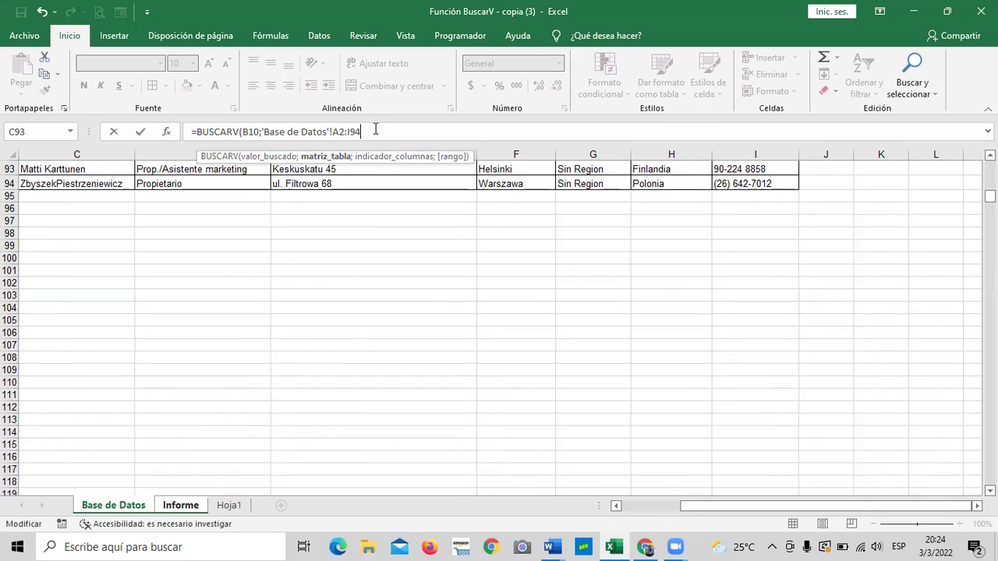
pyautogui.write(';')
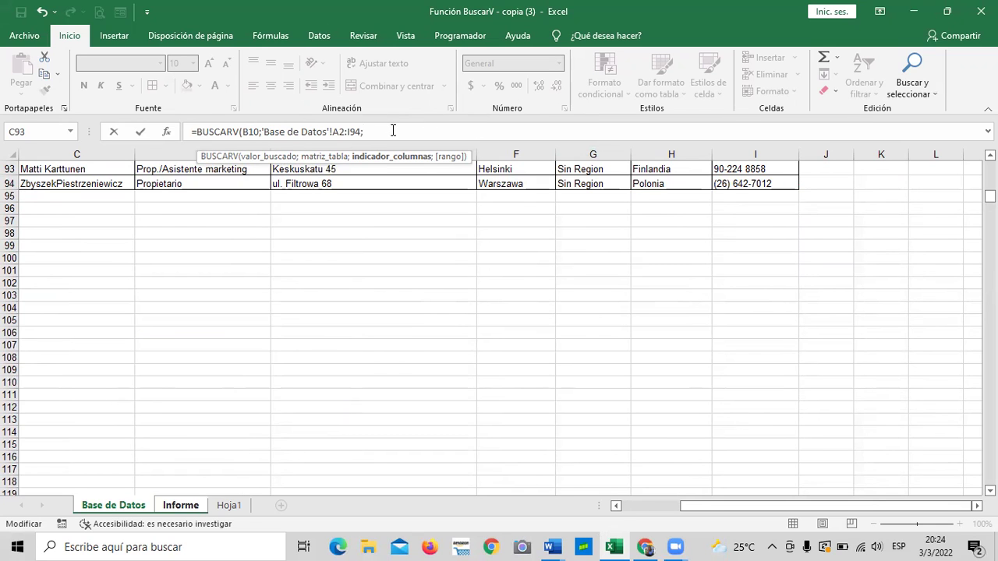
# Complete the C10 formula with column index 2 and FALSO for an exact match, and enter it
pyautogui.scroll(20, 538, 368)
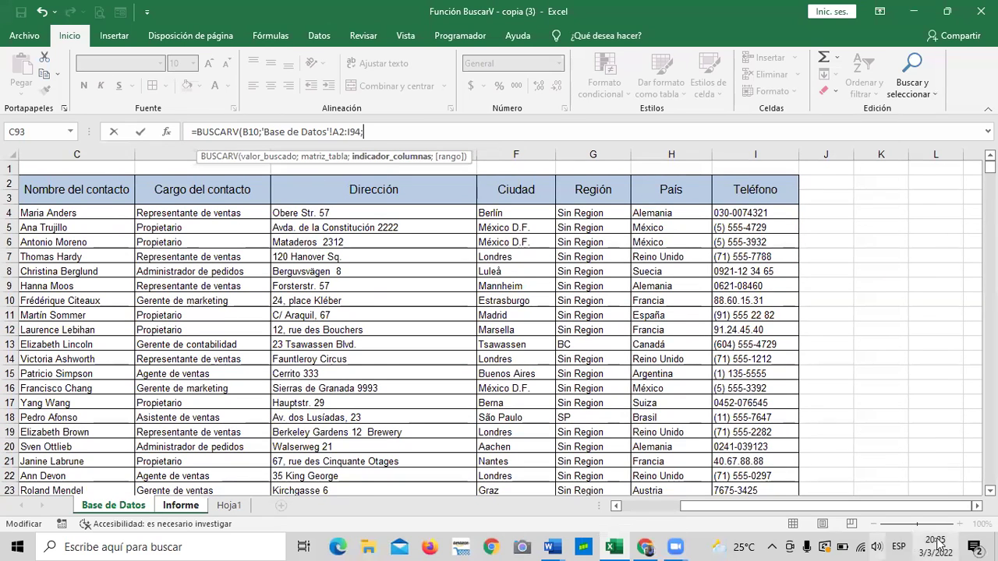
pyautogui.moveTo(829, 506); pyautogui.dragTo(770, 506)
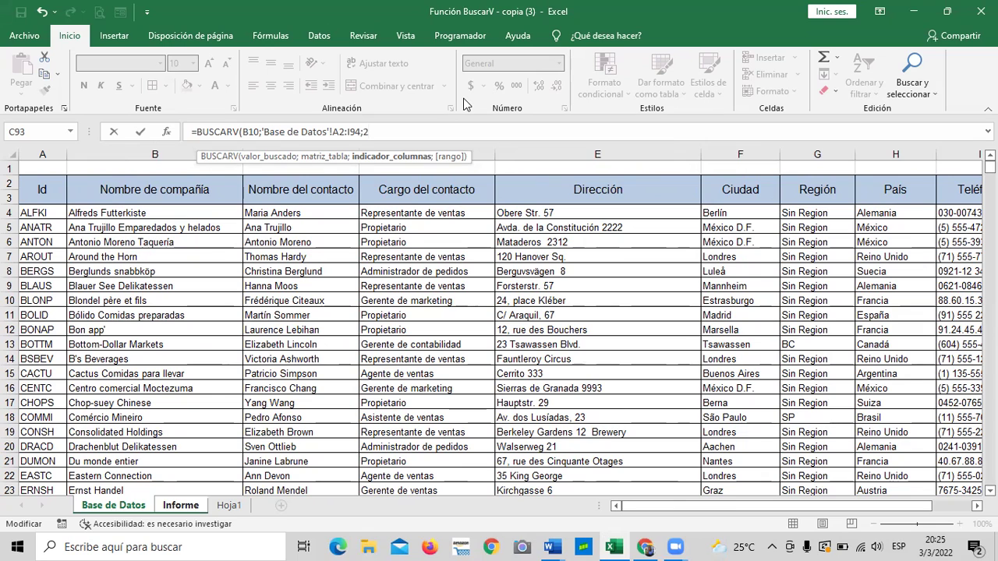
pyautogui.write(';')
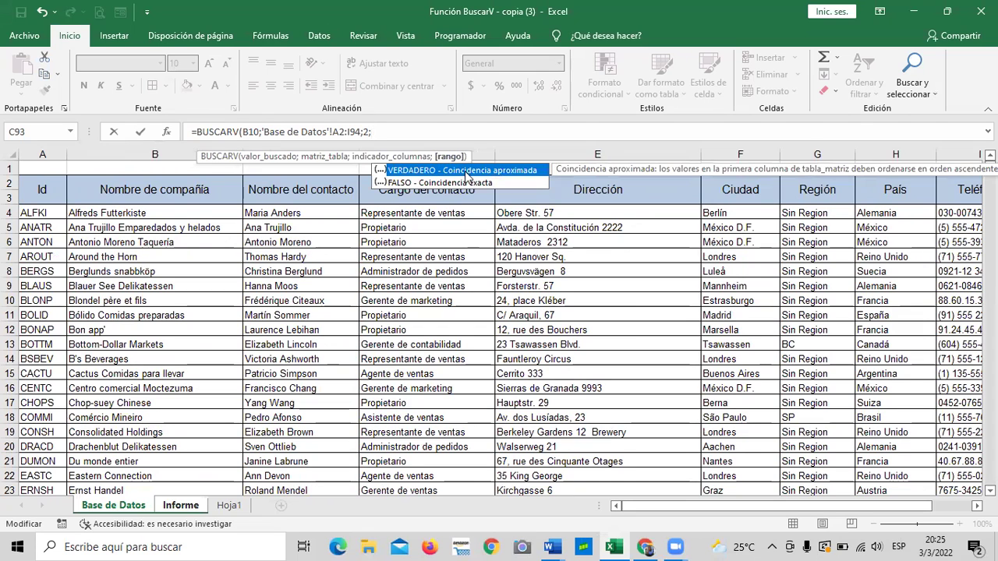
pyautogui.doubleClick(427, 184)
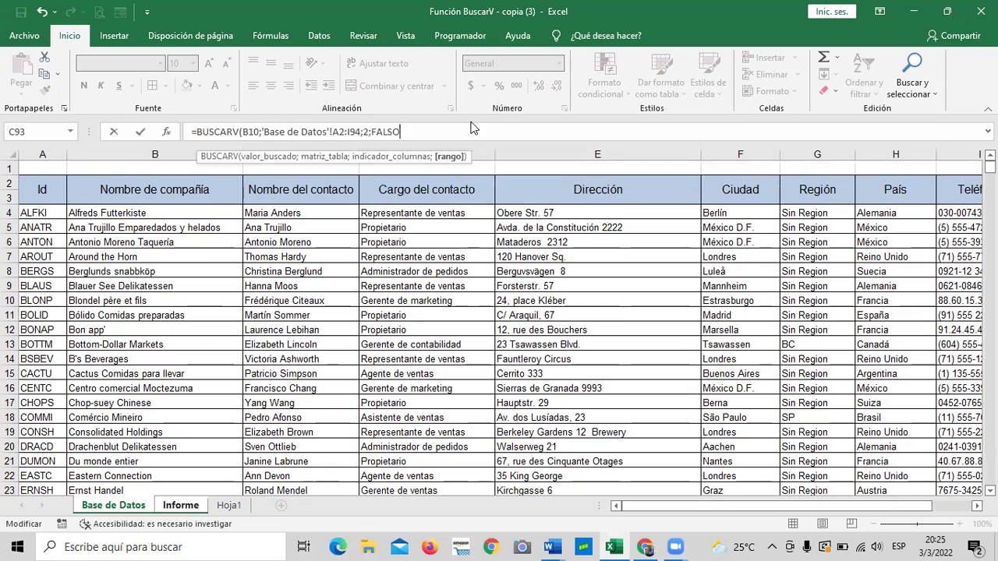
pyautogui.write(')')
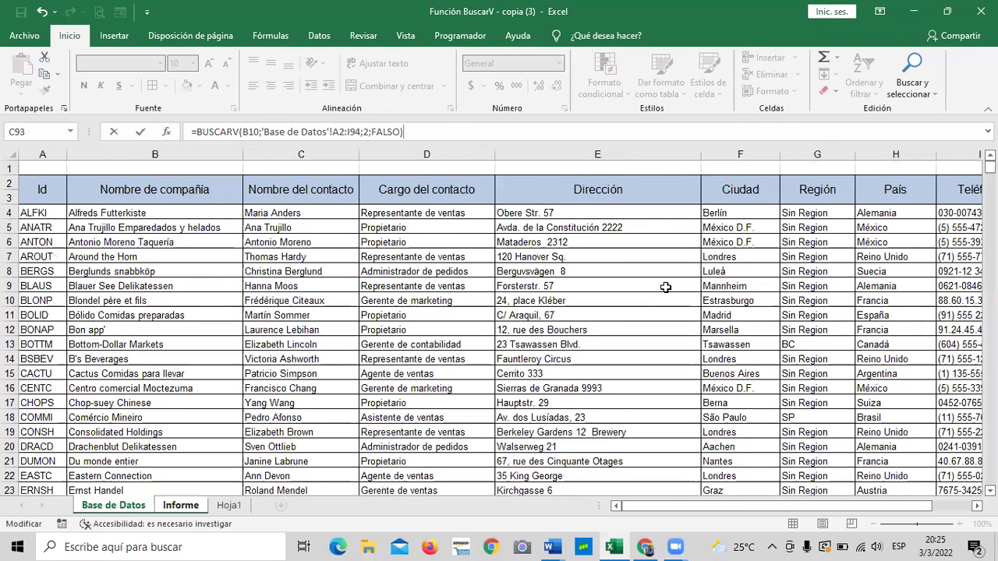
pyautogui.press('Return')
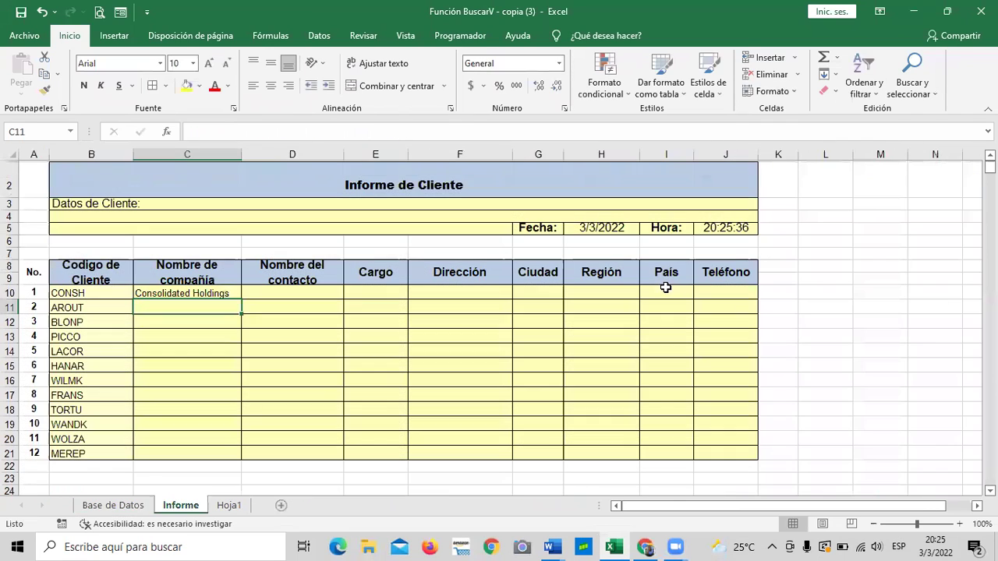
# Test the company-name lookup by changing the client code in B10 to DUMON
pyautogui.click(270, 405)
pyautogui.click(199, 294)
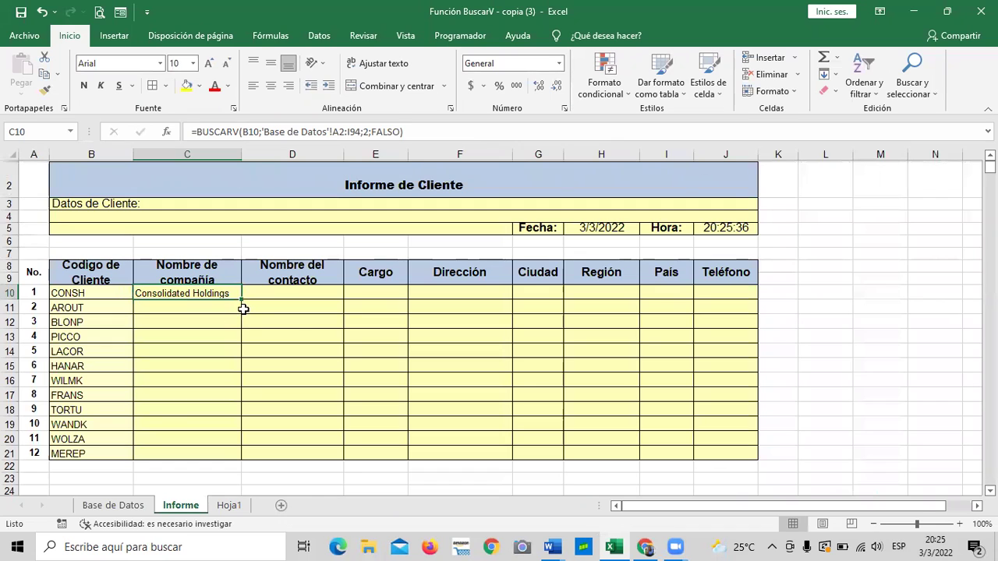
pyautogui.click(106, 296)
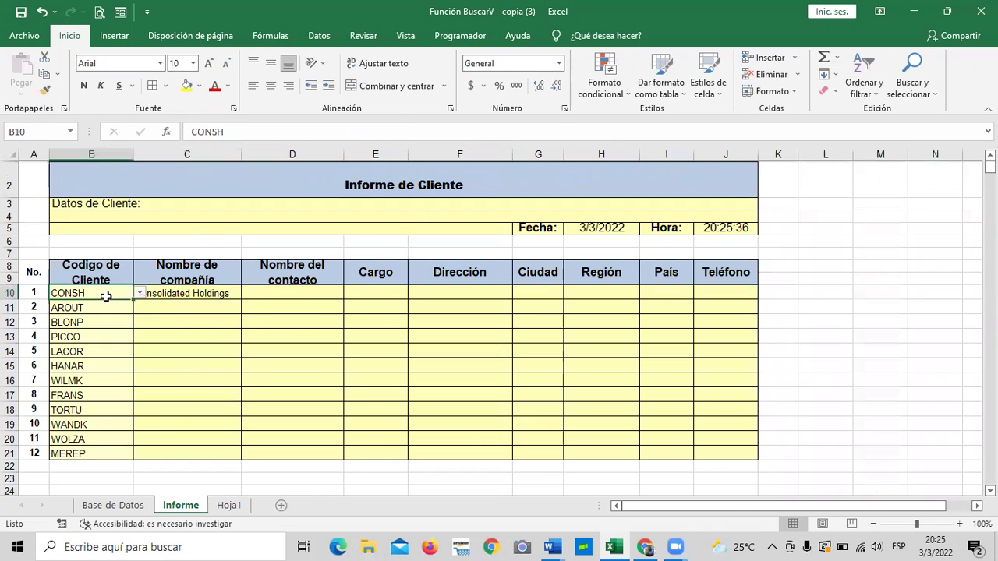
pyautogui.click(140, 293)
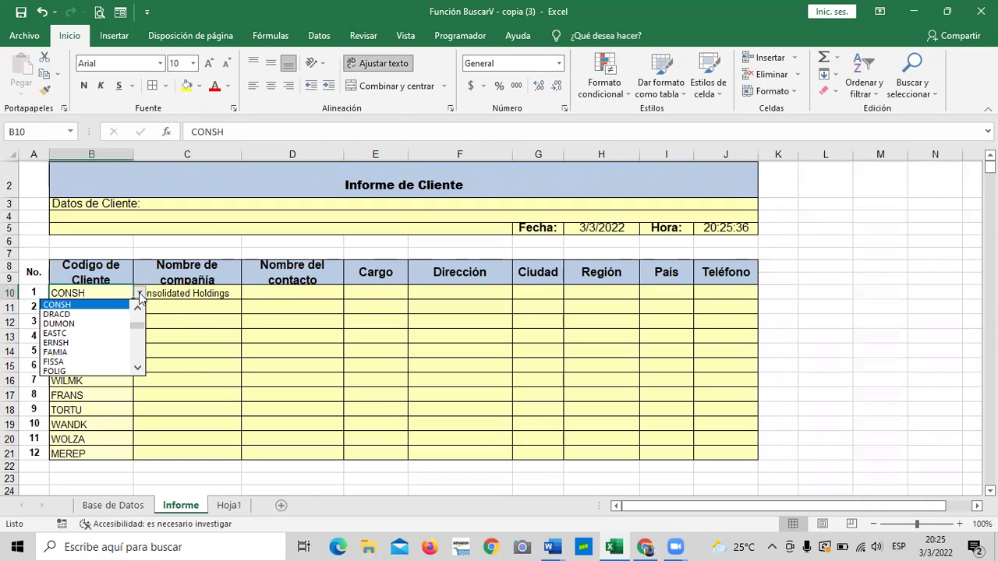
pyautogui.click(102, 323)
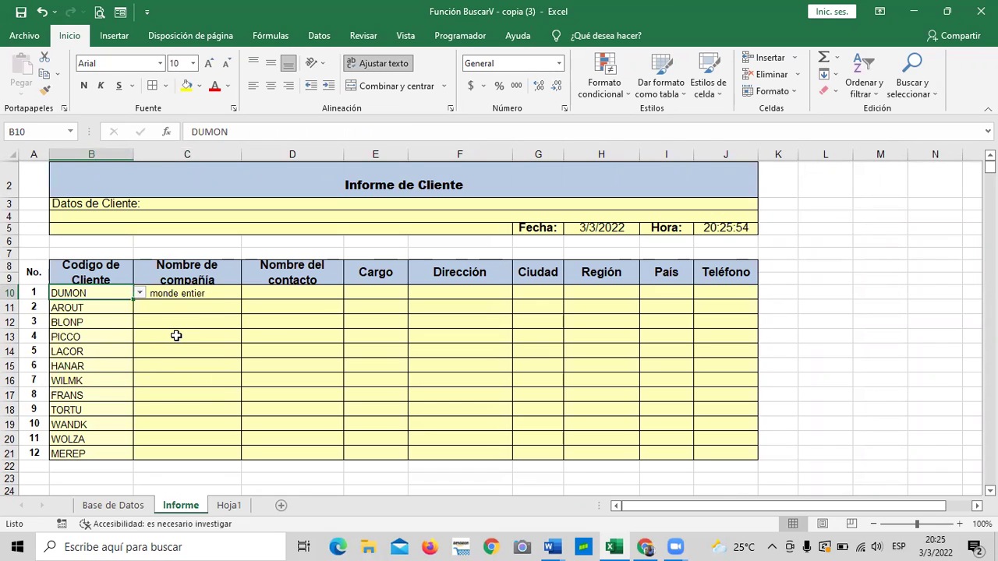
pyautogui.click(192, 294)
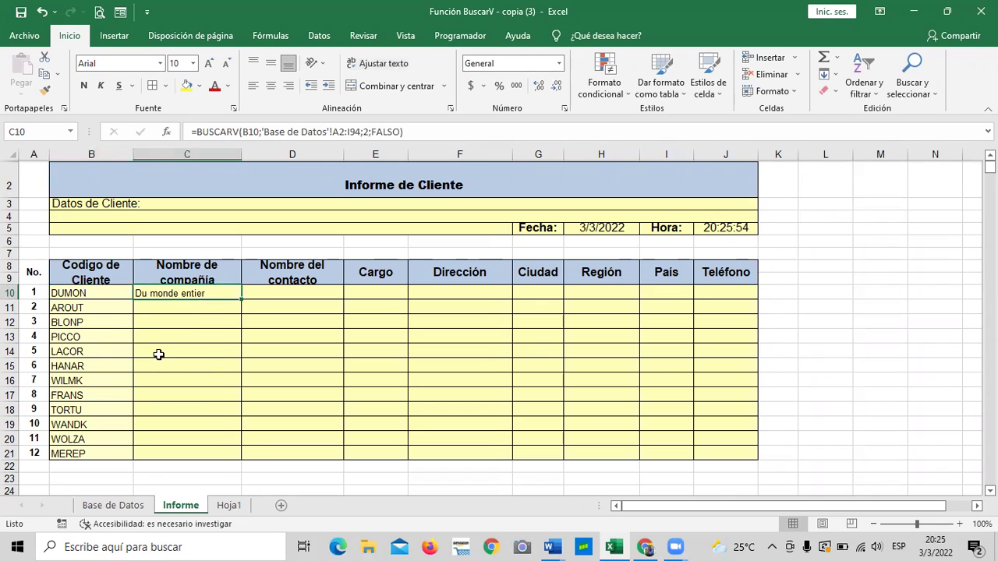
# Change the client code in B10 to FRANK and check the company name in C10
pyautogui.click(94, 293)
pyautogui.click(140, 293)
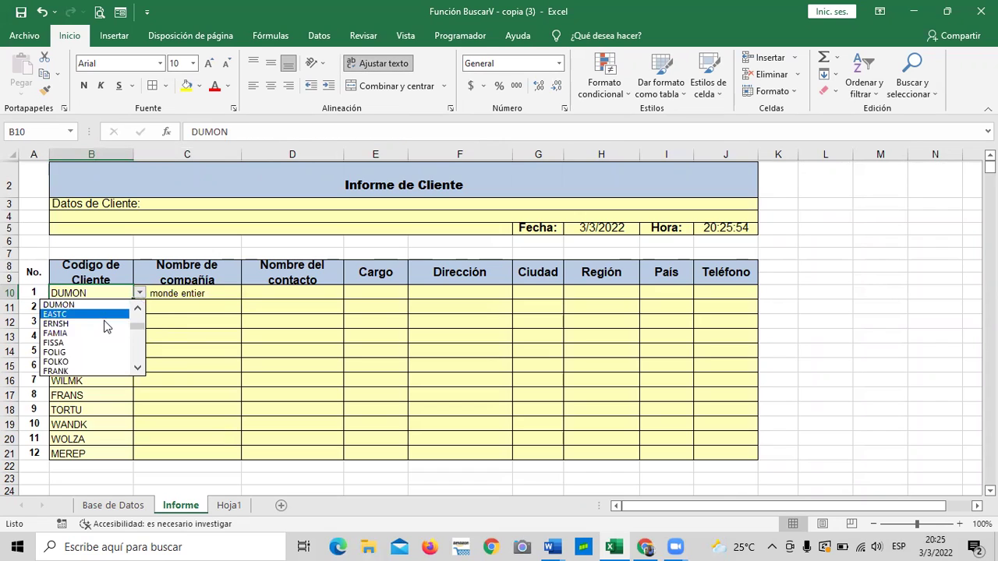
pyautogui.click(101, 368)
pyautogui.click(204, 395)
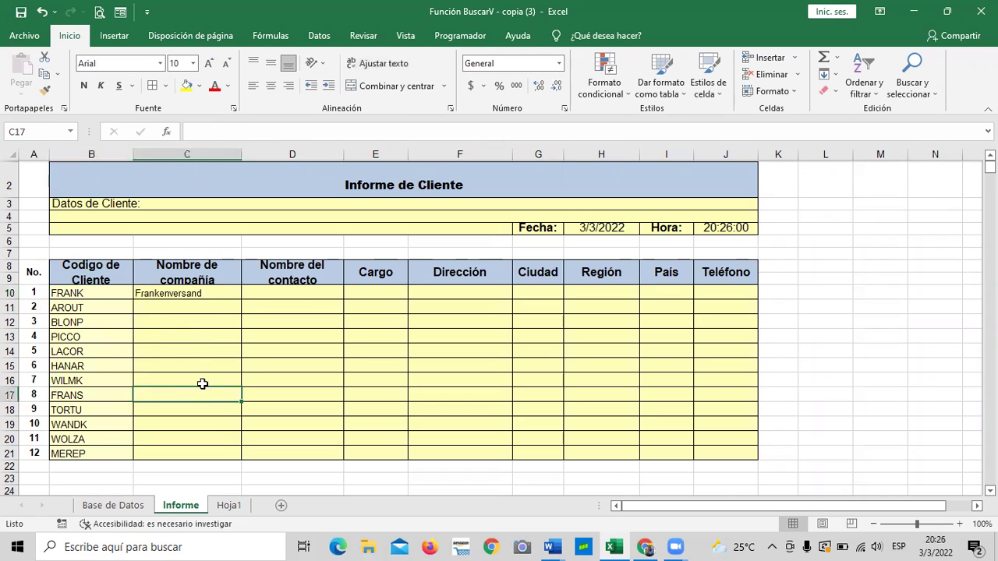
pyautogui.click(95, 293)
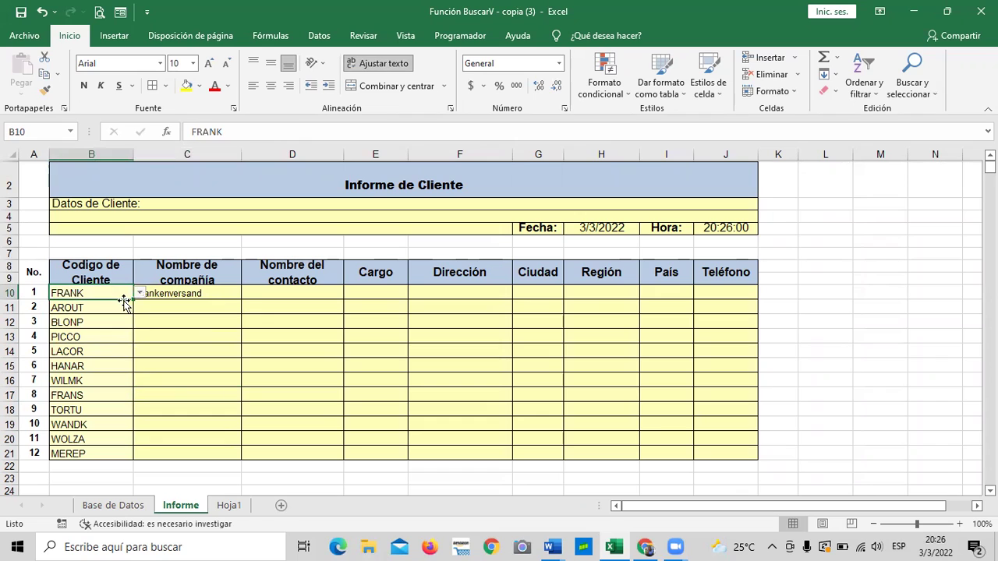
pyautogui.click(213, 361)
# On the Hoja1 sheet, start a BUSCARV formula in B1 with A1 as the lookup value
pyautogui.click(228, 505)
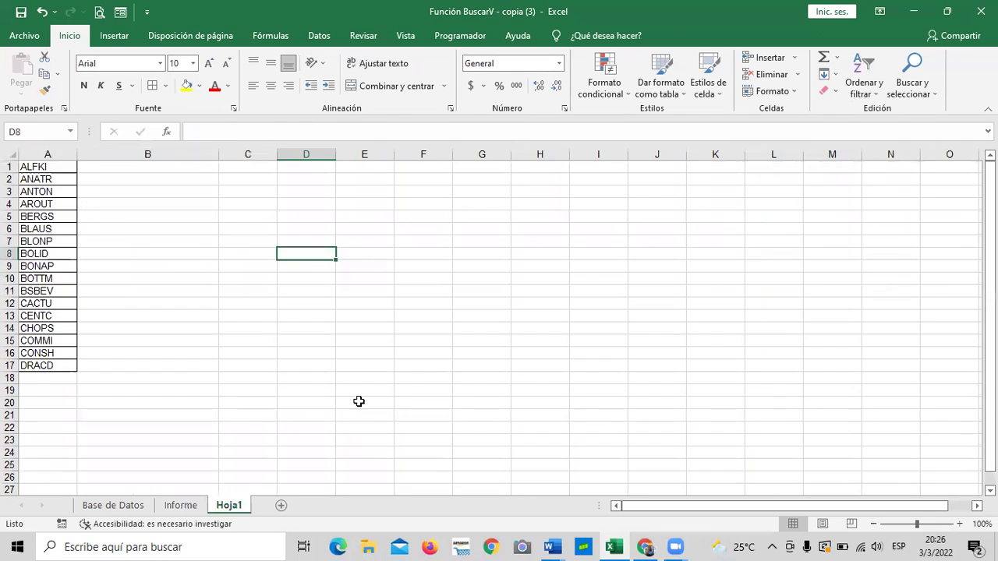
pyautogui.click(123, 169)
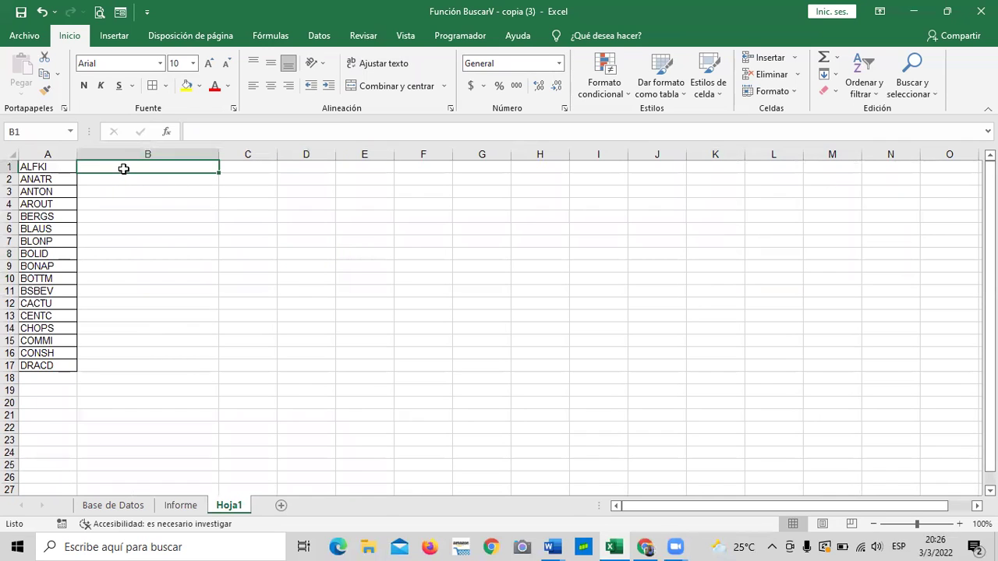
pyautogui.write('=bus')
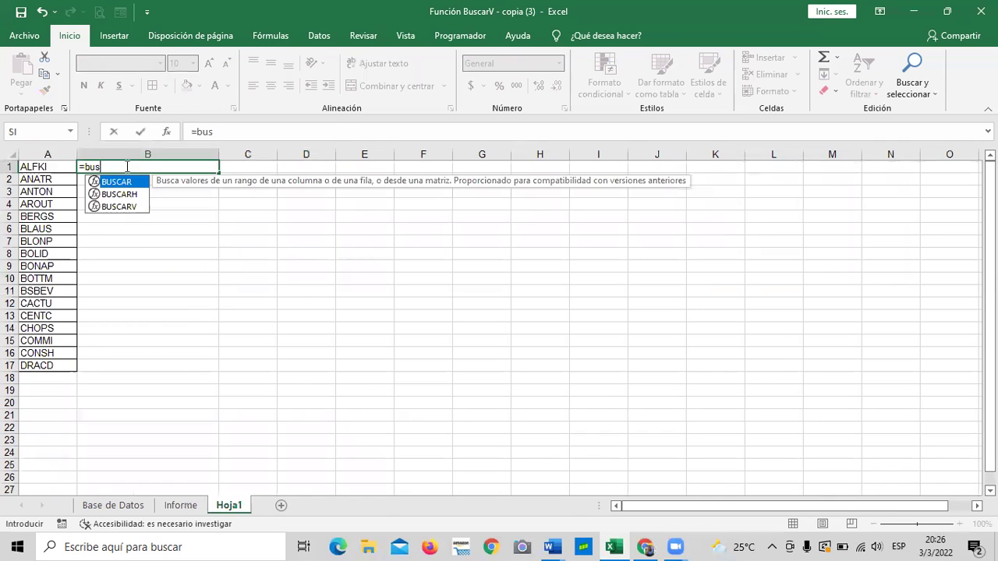
pyautogui.write('car')
pyautogui.doubleClick(133, 206)
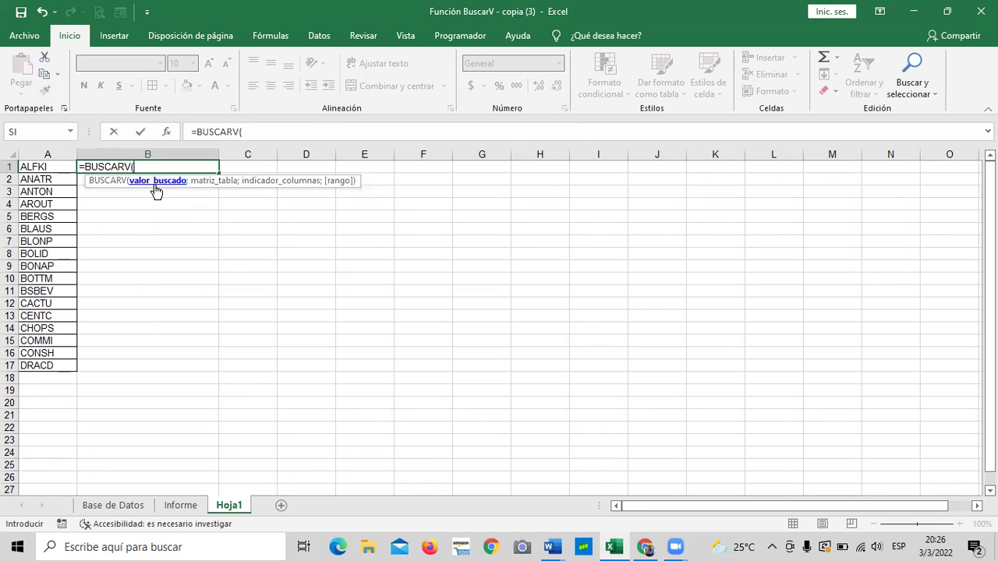
pyautogui.click(67, 166)
pyautogui.write(';')
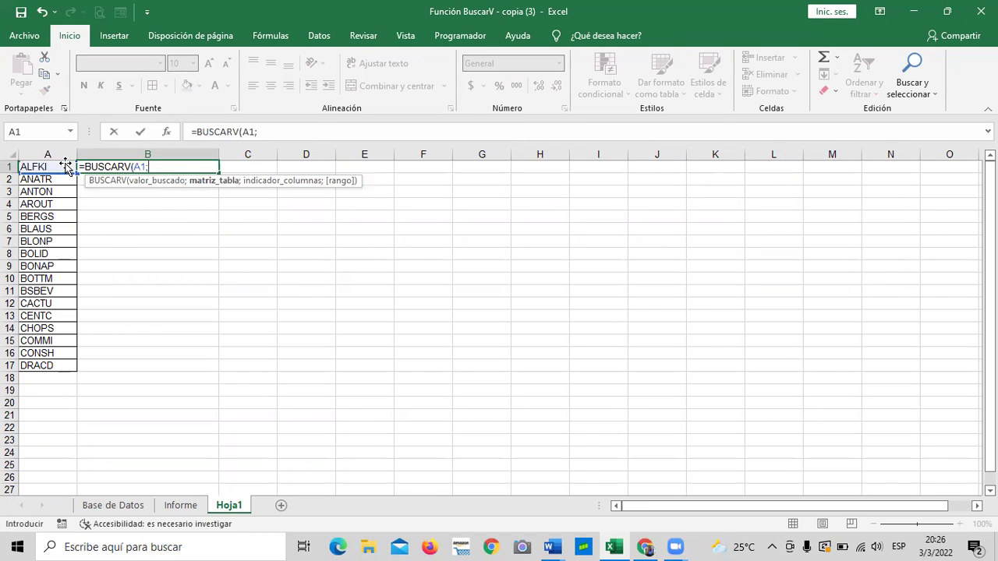
# Complete the B1 formula with table array 'Base de Datos'!A2:I94, column index 2 and FALSO for an exact match
pyautogui.click(113, 505)
pyautogui.moveTo(40, 192); pyautogui.dragTo(795, 479)
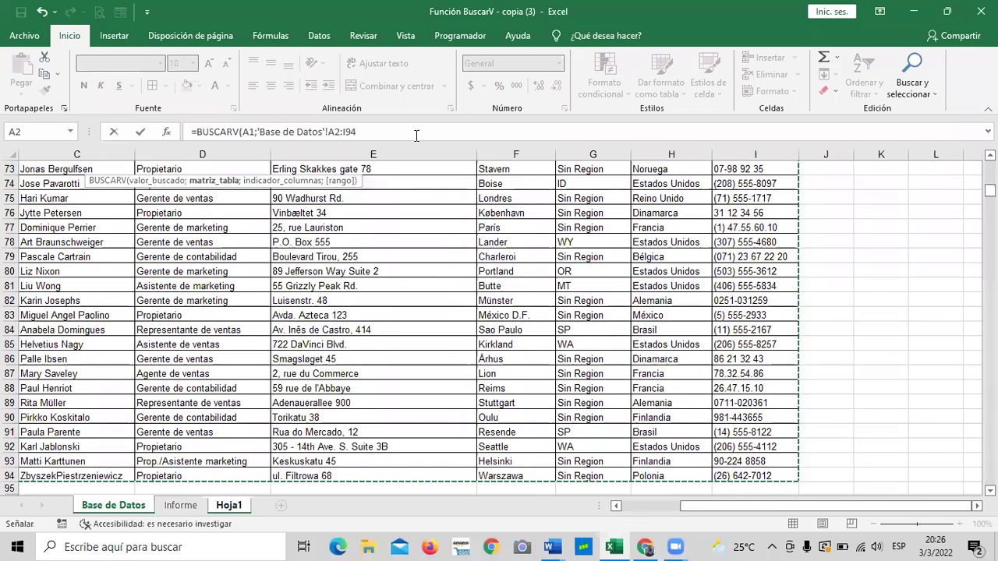
pyautogui.click(412, 131)
pyautogui.write(';')
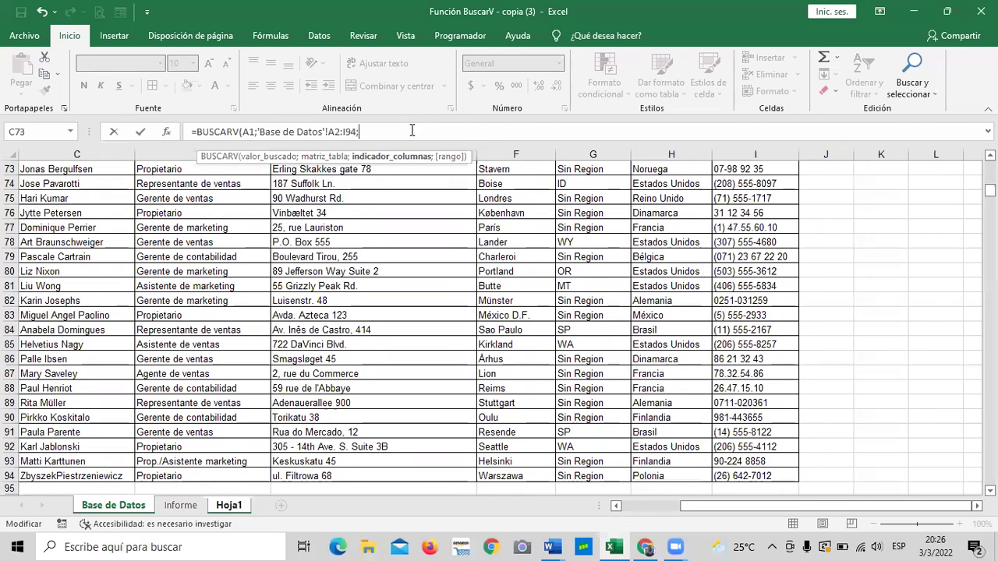
pyautogui.write('2;f')
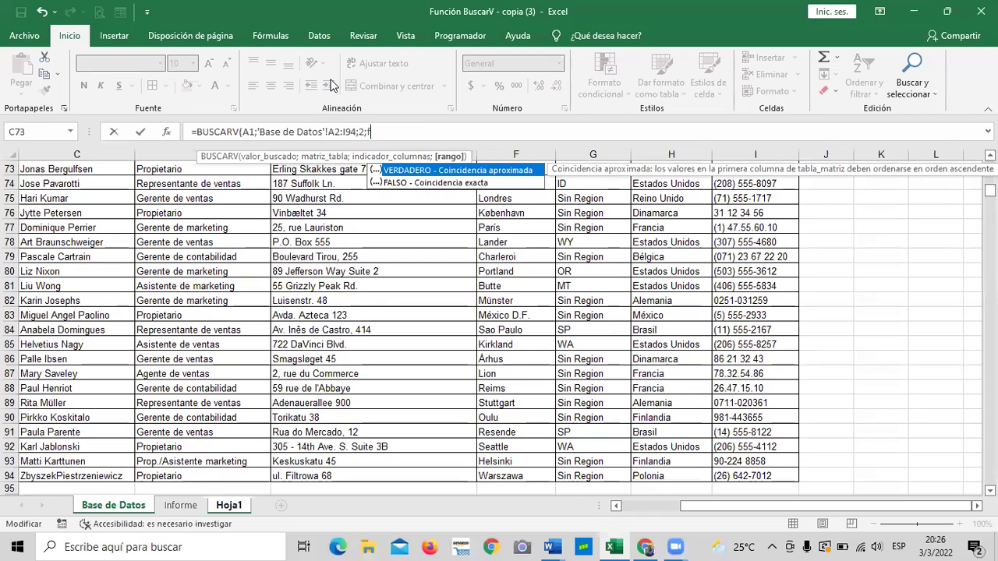
pyautogui.doubleClick(378, 182)
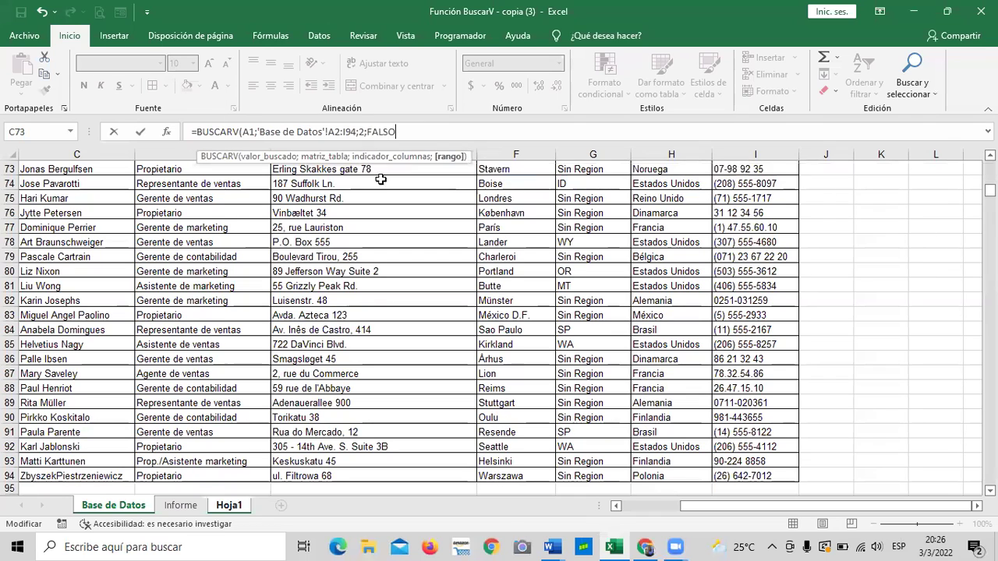
pyautogui.write(')')
pyautogui.press('Return')
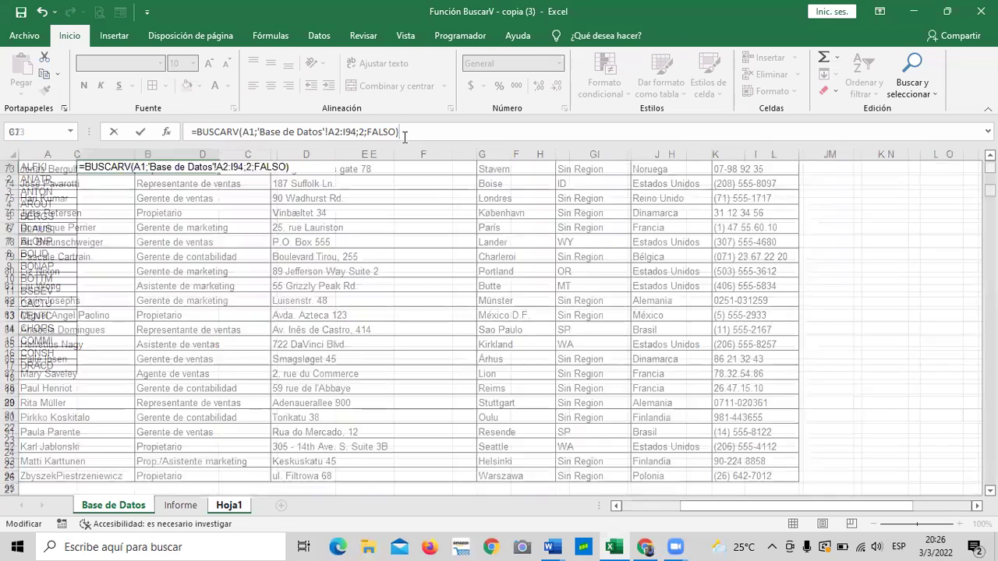
# Compare the formula result in B1 with the code in A1, and return to the Informe sheet
pyautogui.click(115, 163)
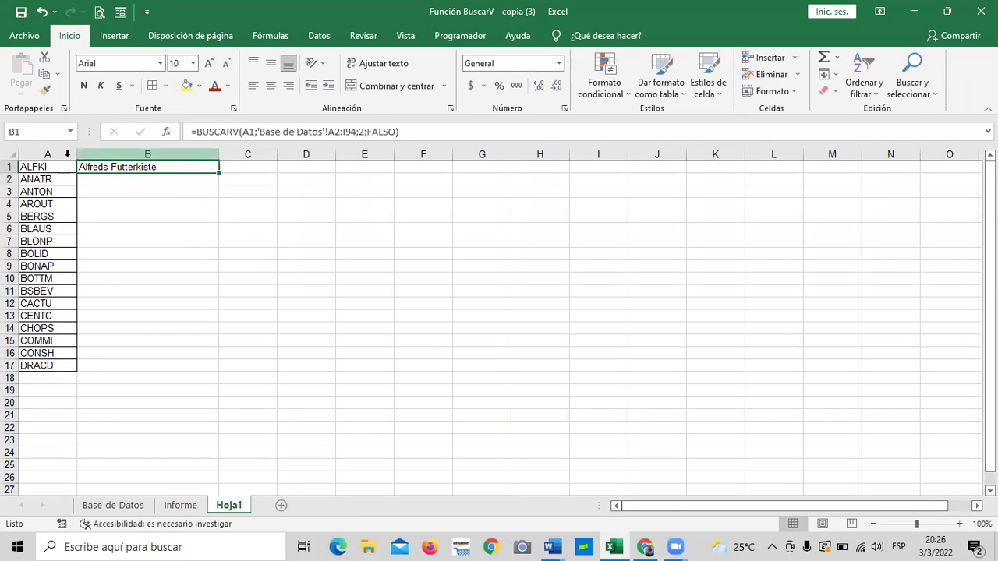
pyautogui.click(38, 168)
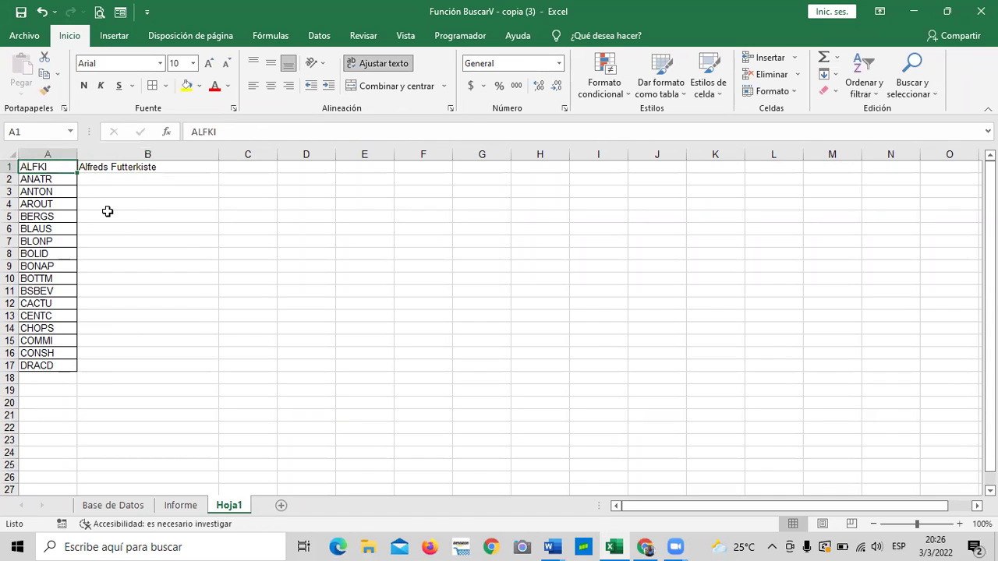
pyautogui.click(142, 170)
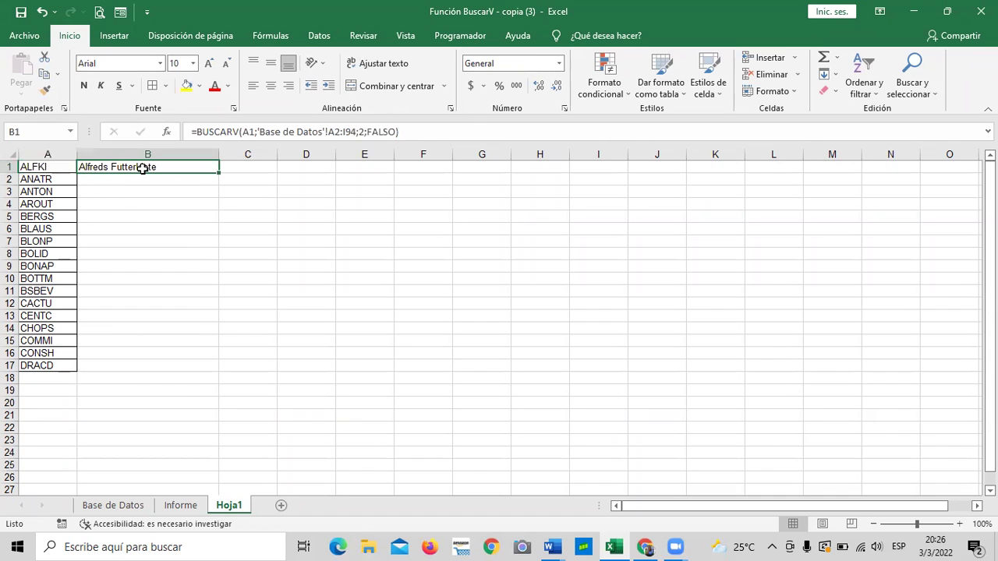
pyautogui.click(61, 166)
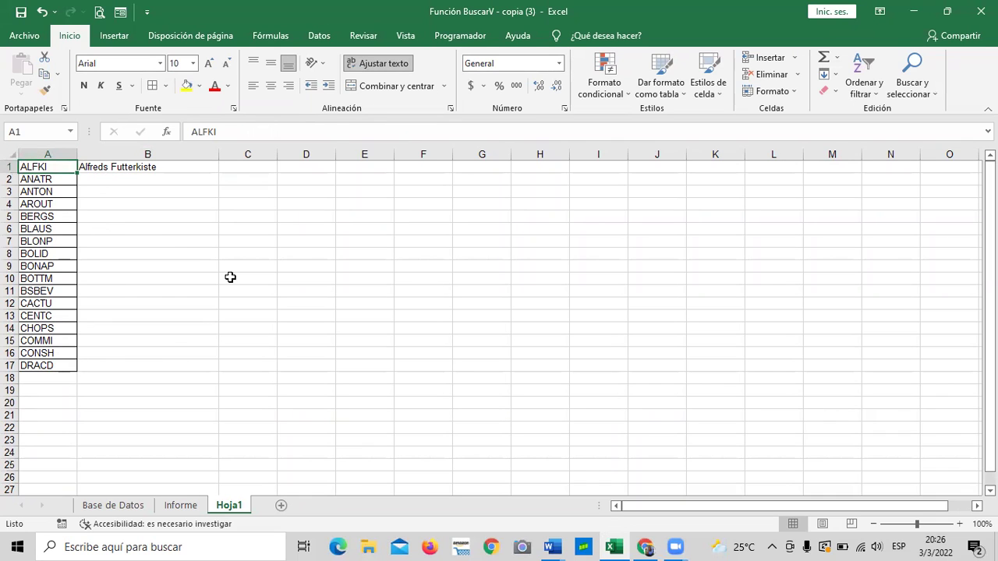
pyautogui.click(181, 505)
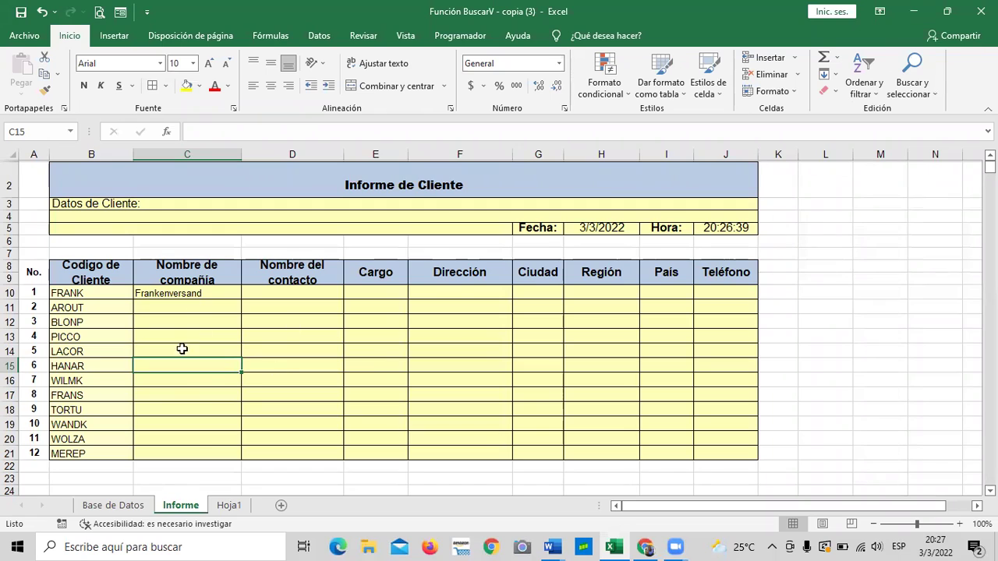
pyautogui.click(309, 297)
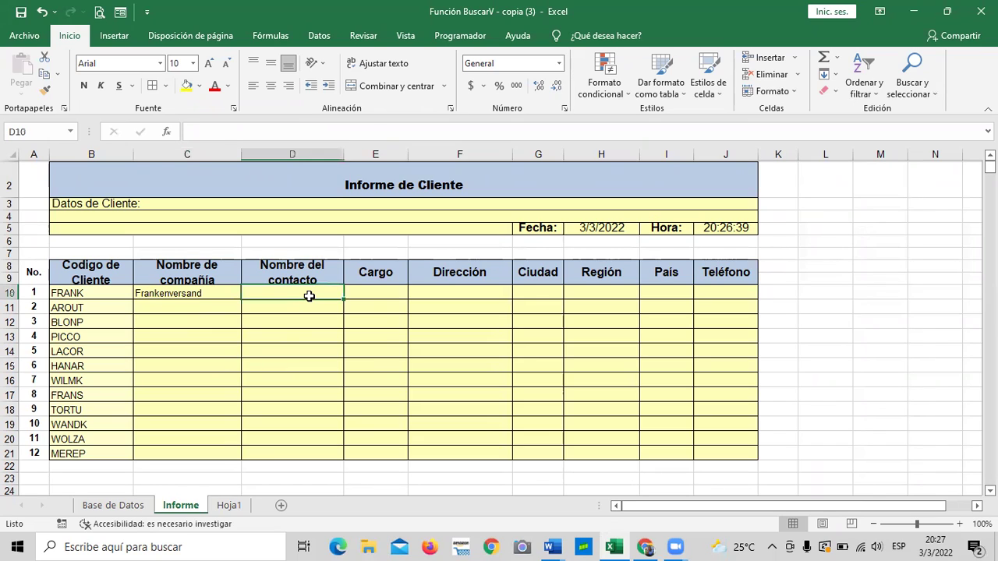
pyautogui.click(442, 289)
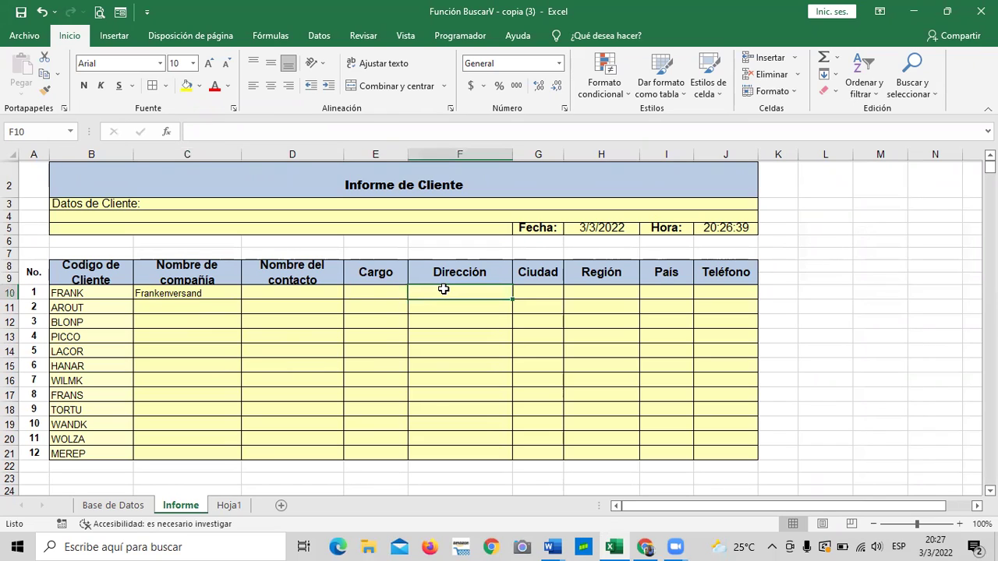
pyautogui.click(384, 287)
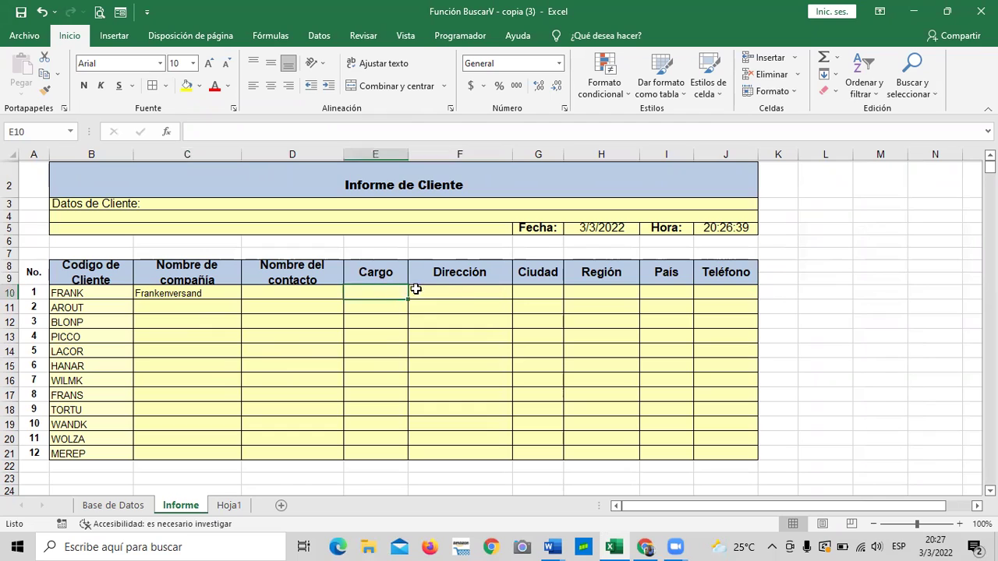
pyautogui.click(493, 296)
pyautogui.click(731, 295)
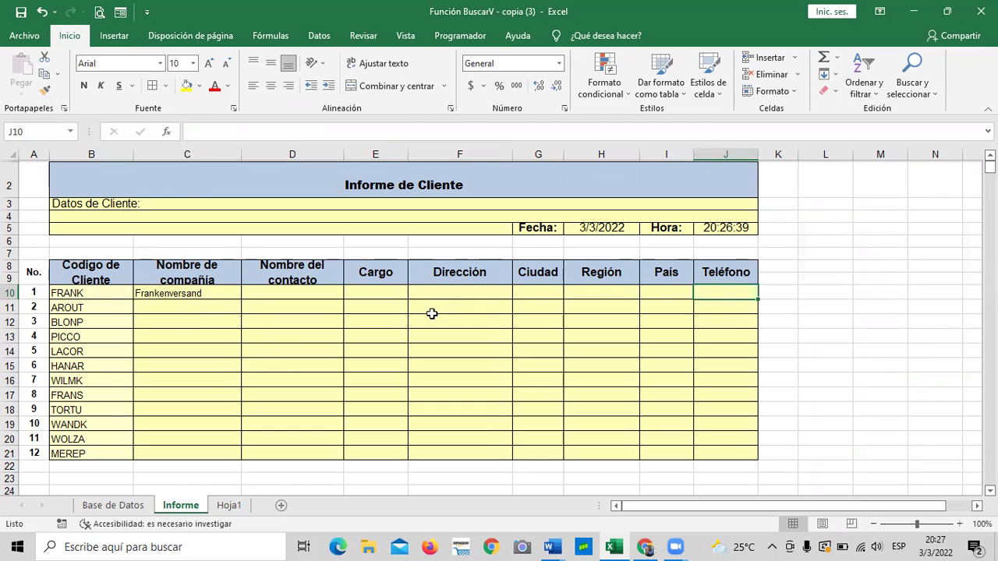
# Change the client code in B10 to FRANS and check the company name in C10
pyautogui.click(123, 295)
pyautogui.click(140, 292)
pyautogui.click(145, 314)
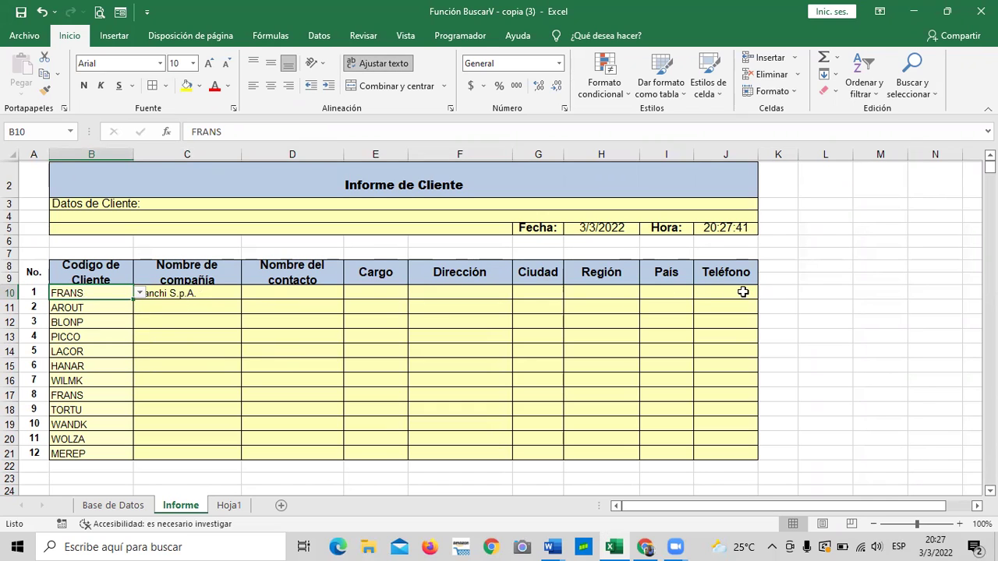
pyautogui.click(189, 353)
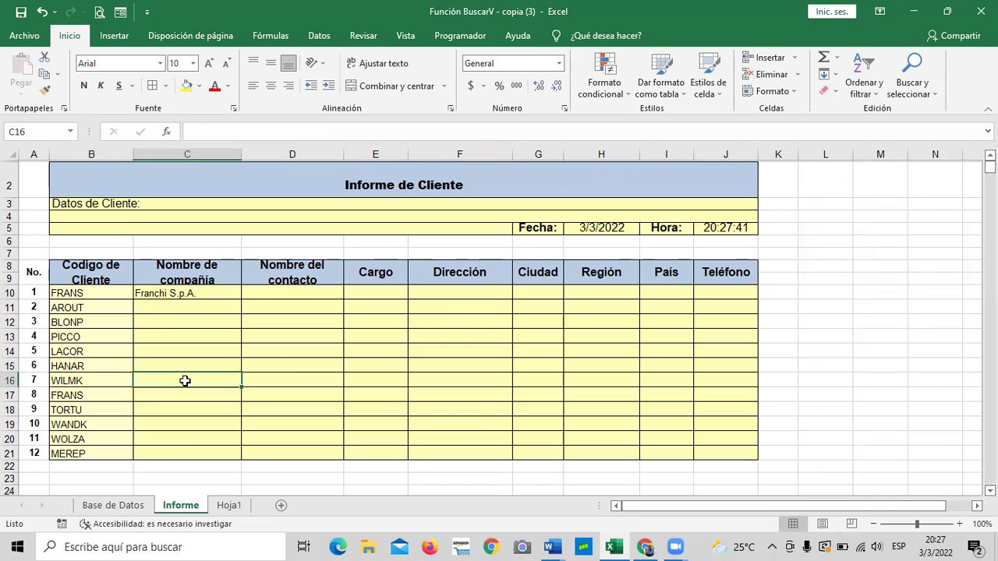
# Start a BUSCARV formula in D10, under the contact name heading, with B10 as the lookup value
pyautogui.click(295, 295)
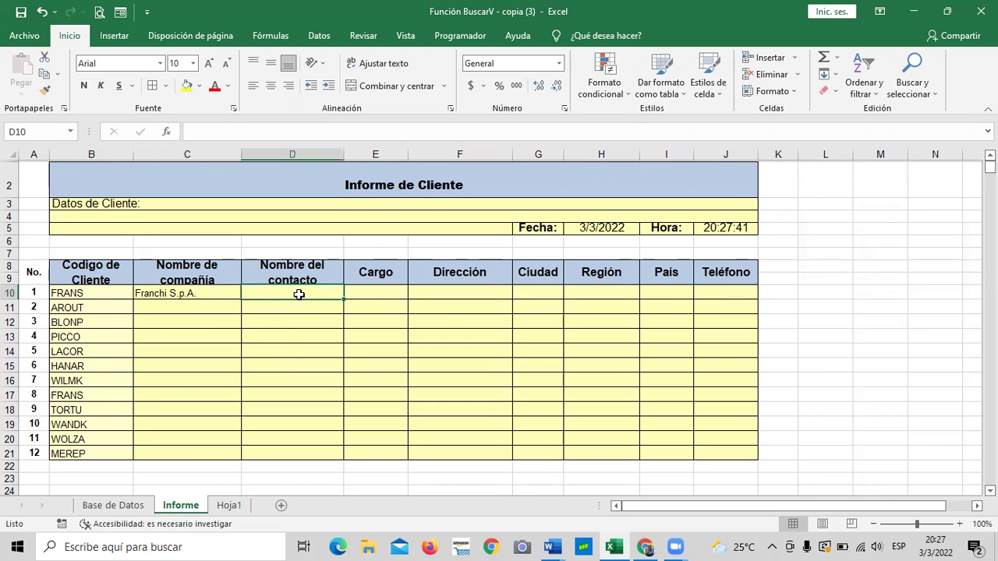
pyautogui.write('=busc')
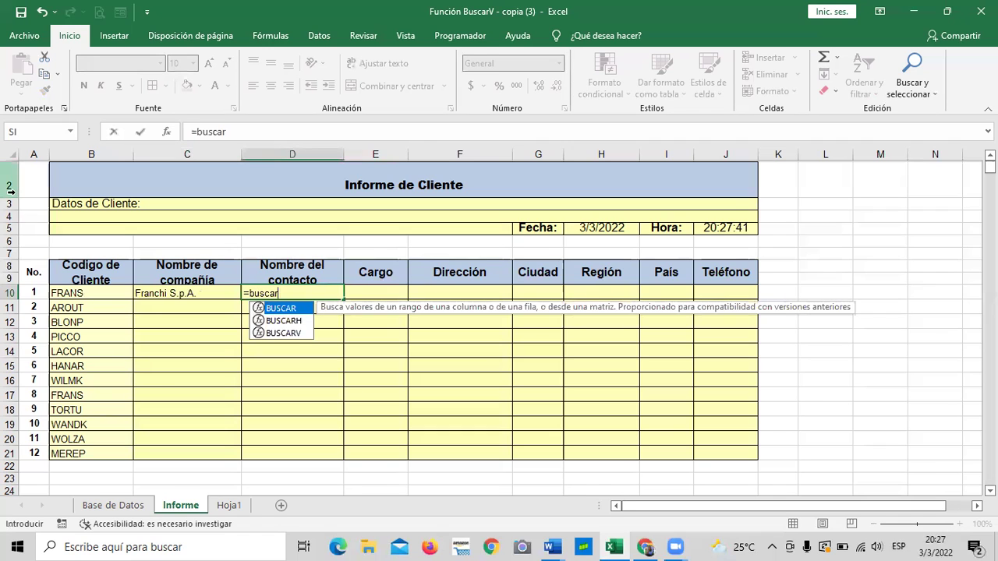
pyautogui.write('ar')
pyautogui.doubleClick(283, 333)
pyautogui.click(100, 294)
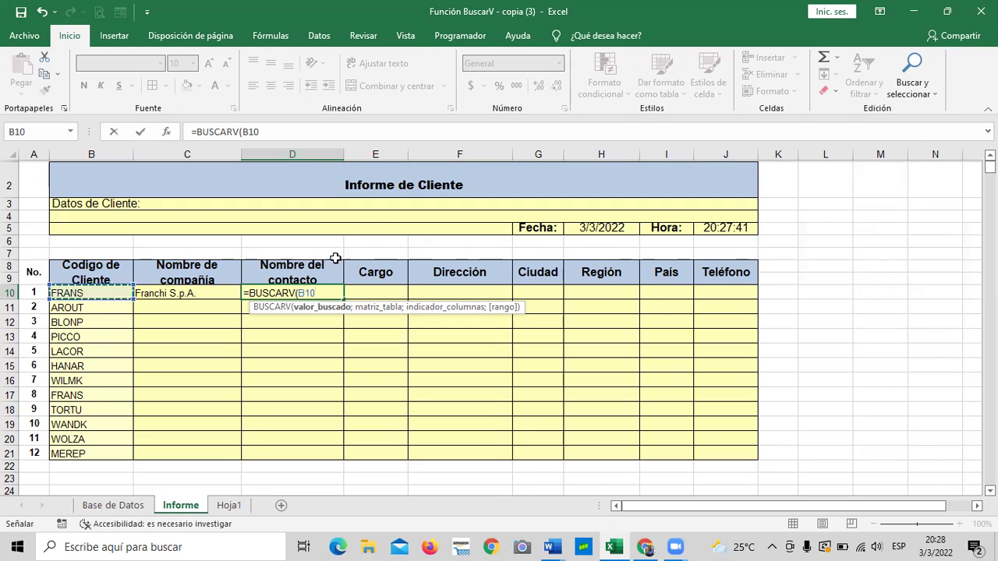
pyautogui.write(';')
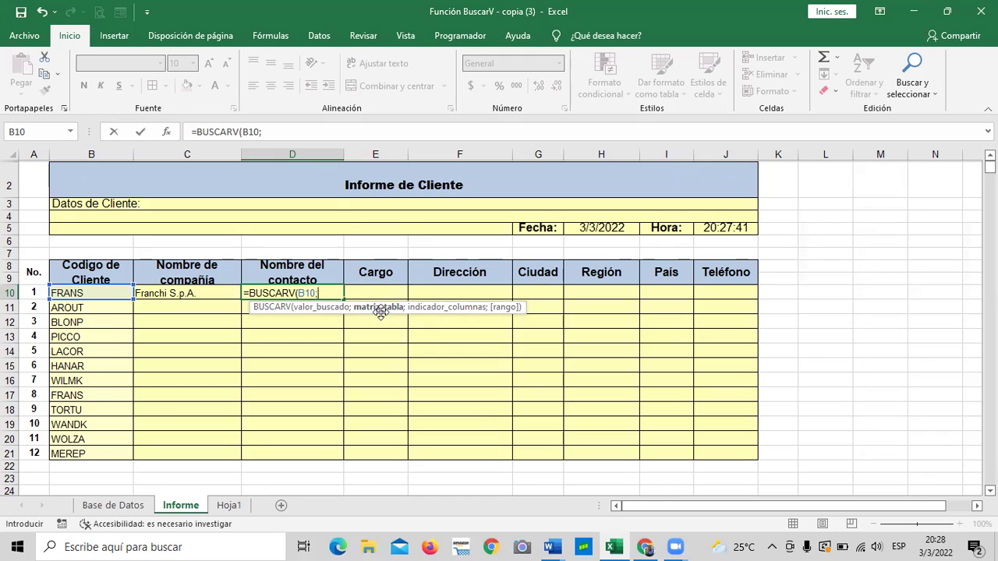
# Set the table array of the D10 formula to 'Base de Datos'!C2:I94
pyautogui.click(113, 505)
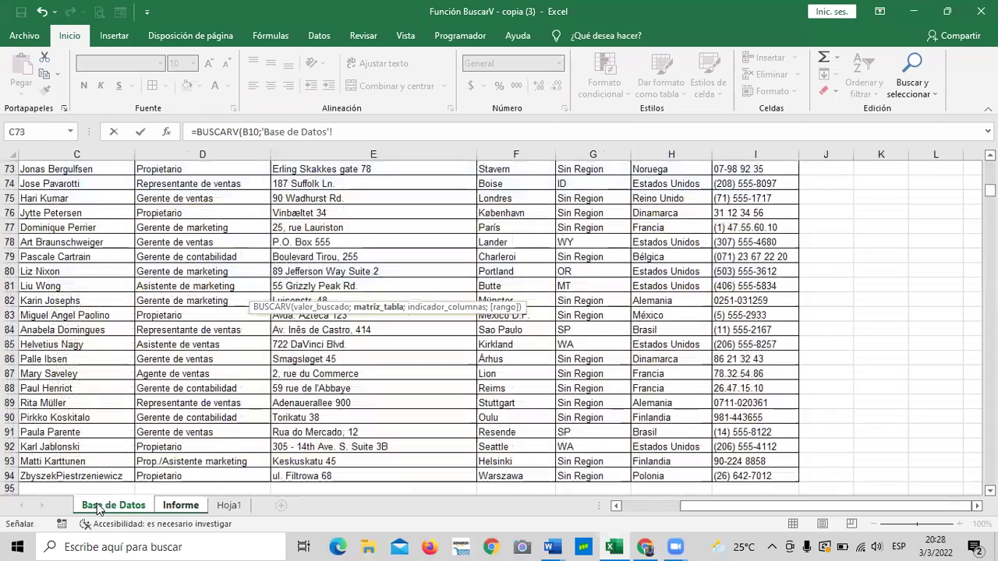
pyautogui.scroll(20, 145, 400)
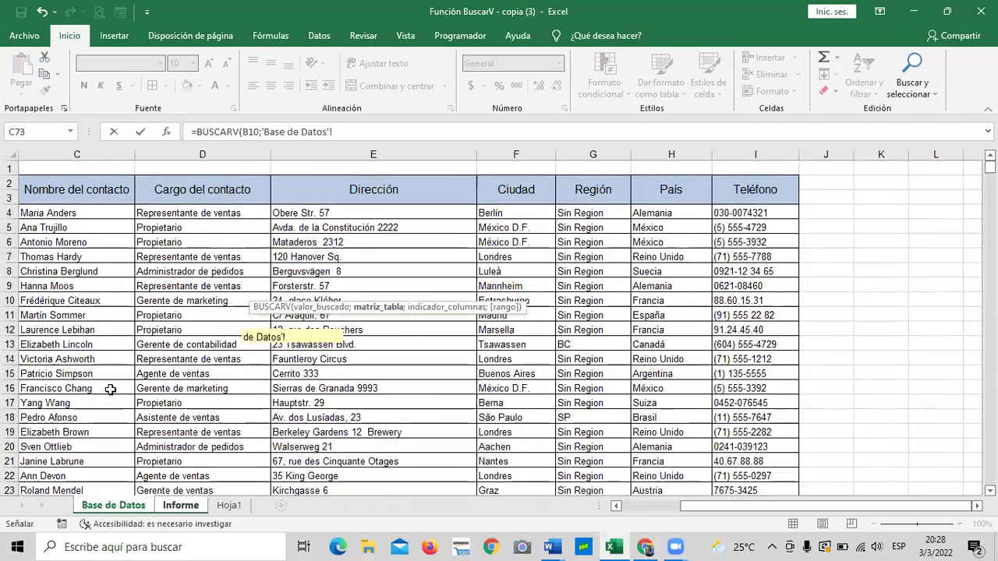
pyautogui.moveTo(67, 195); pyautogui.dragTo(743, 462)
pyautogui.click(403, 131)
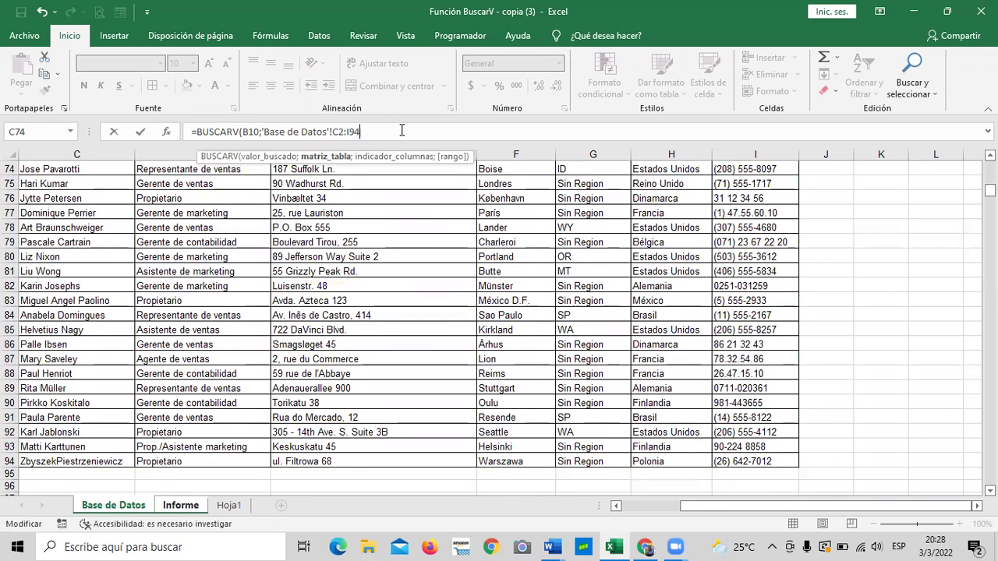
# Complete the D10 formula with column index 3 and FALSO for an exact match
pyautogui.write(';')
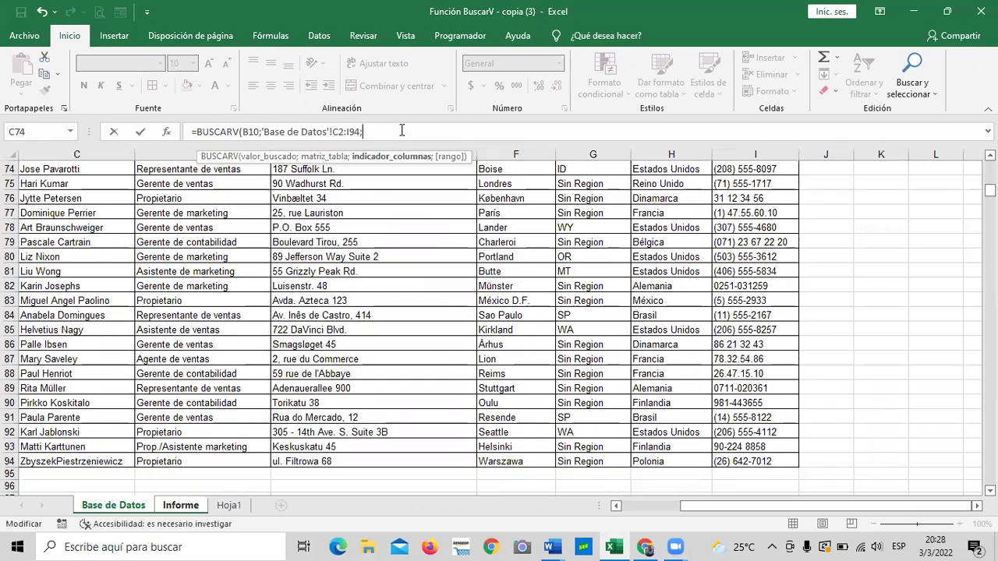
pyautogui.scroll(11, 403, 195)
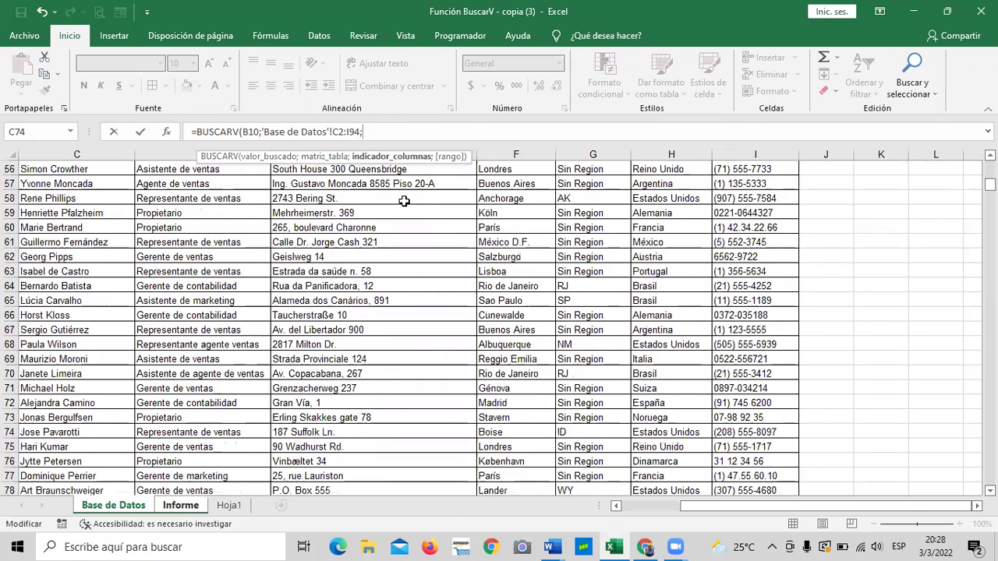
pyautogui.write('3')
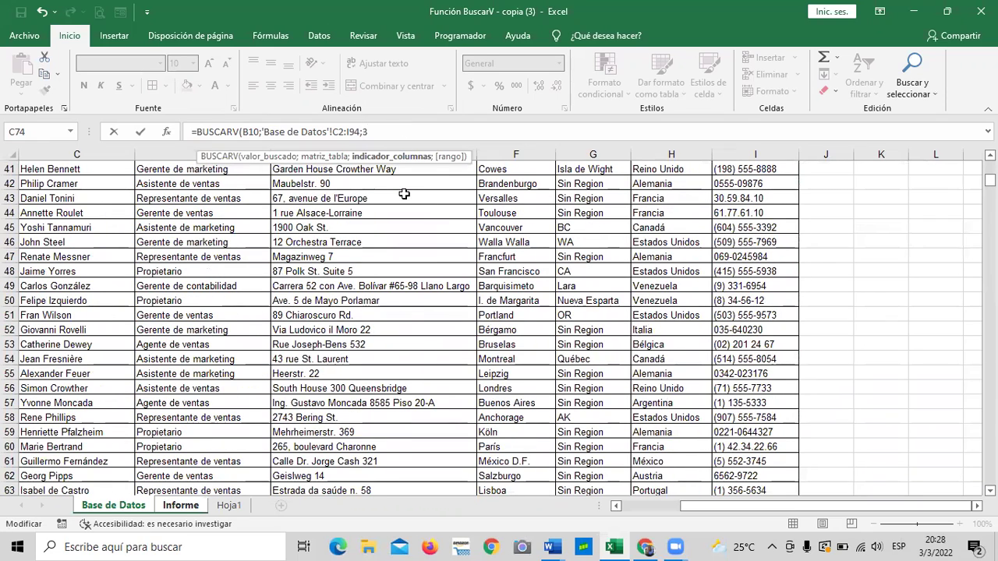
pyautogui.write(';')
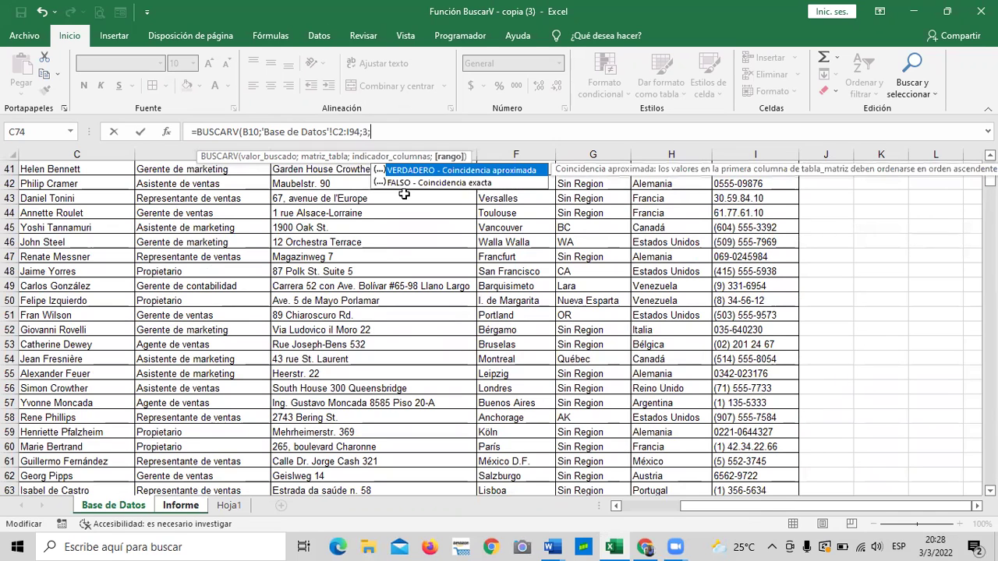
pyautogui.doubleClick(407, 183)
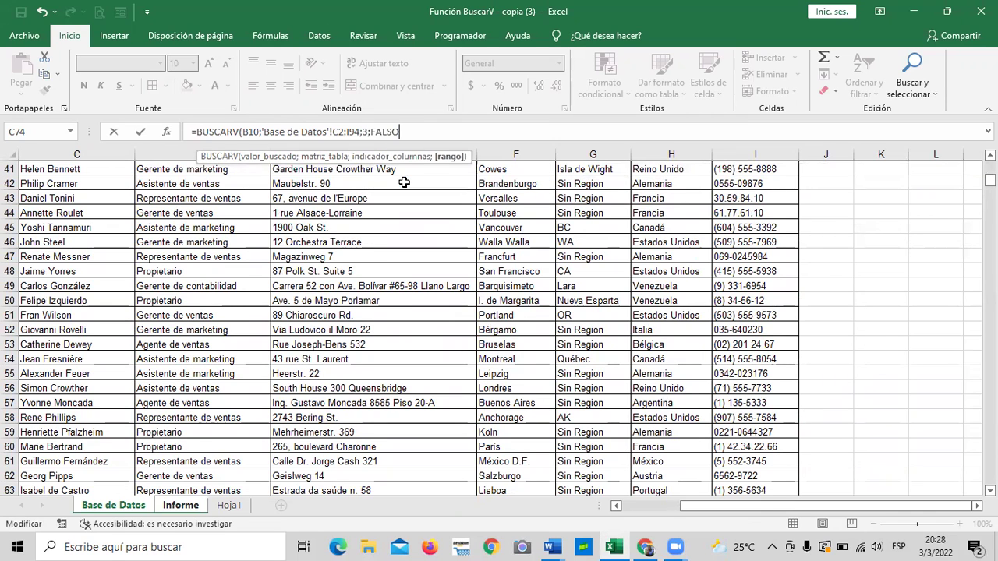
pyautogui.write(')')
pyautogui.press('Return')
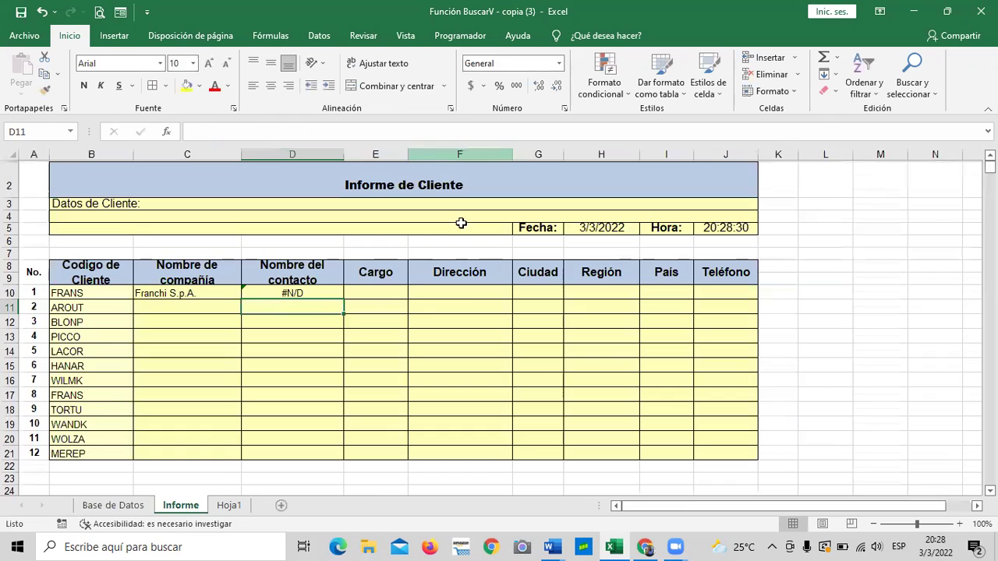
# Replace the table array in the D10 formula by reselecting 'Base de Datos'!C2:I93
pyautogui.click(297, 295)
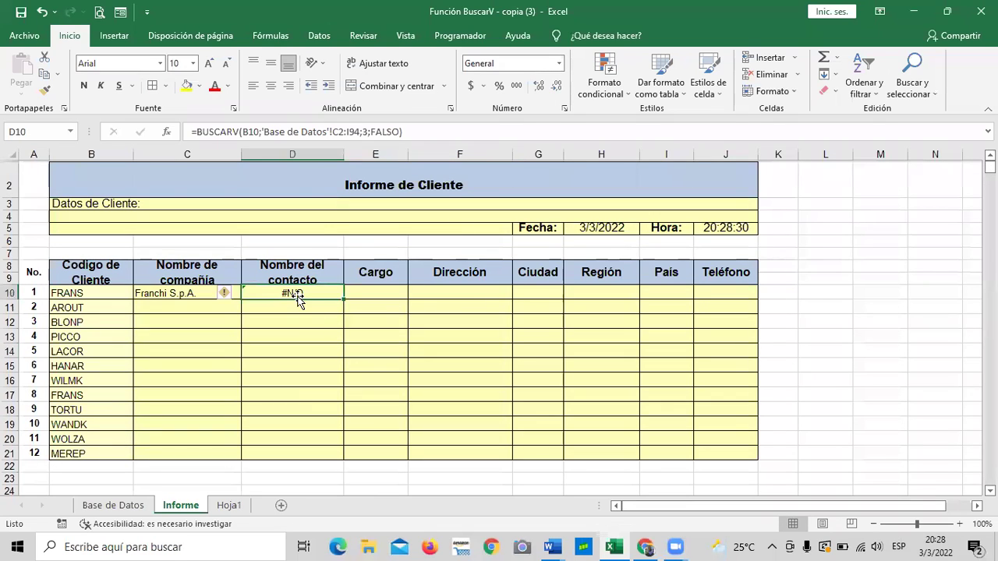
pyautogui.click(359, 132)
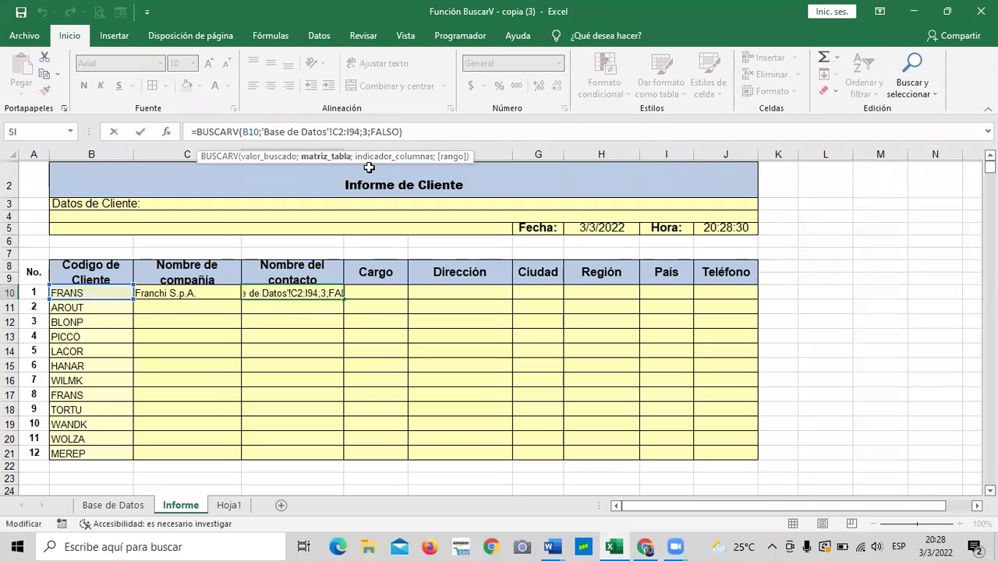
pyautogui.press('BackSpace')
pyautogui.press('BackSpace')
pyautogui.press('BackSpace')
pyautogui.press('BackSpace')
pyautogui.press('BackSpace')
pyautogui.press('BackSpace')
pyautogui.press('BackSpace')
pyautogui.press('BackSpace')
pyautogui.press('BackSpace')
pyautogui.press('BackSpace')
pyautogui.press('BackSpace')
pyautogui.press('BackSpace')
pyautogui.press('BackSpace')
pyautogui.press('BackSpace')
pyautogui.press('BackSpace')
pyautogui.press('BackSpace')
pyautogui.press('BackSpace')
pyautogui.press('BackSpace')
pyautogui.press('BackSpace')
pyautogui.press('BackSpace')
pyautogui.press('BackSpace')
pyautogui.press('BackSpace')
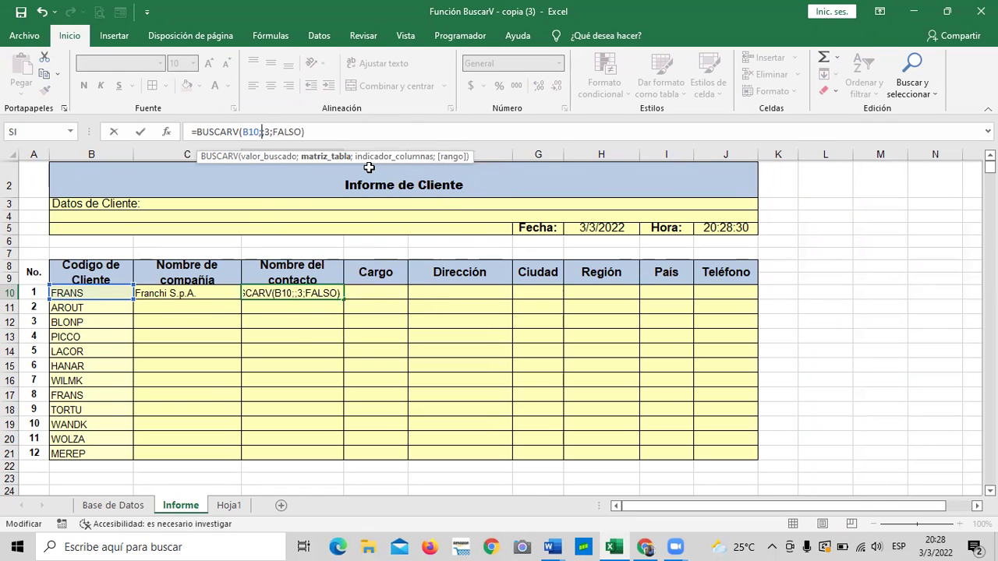
pyautogui.click(87, 505)
pyautogui.scroll(11, 390, 263)
pyautogui.scroll(3, 161, 243)
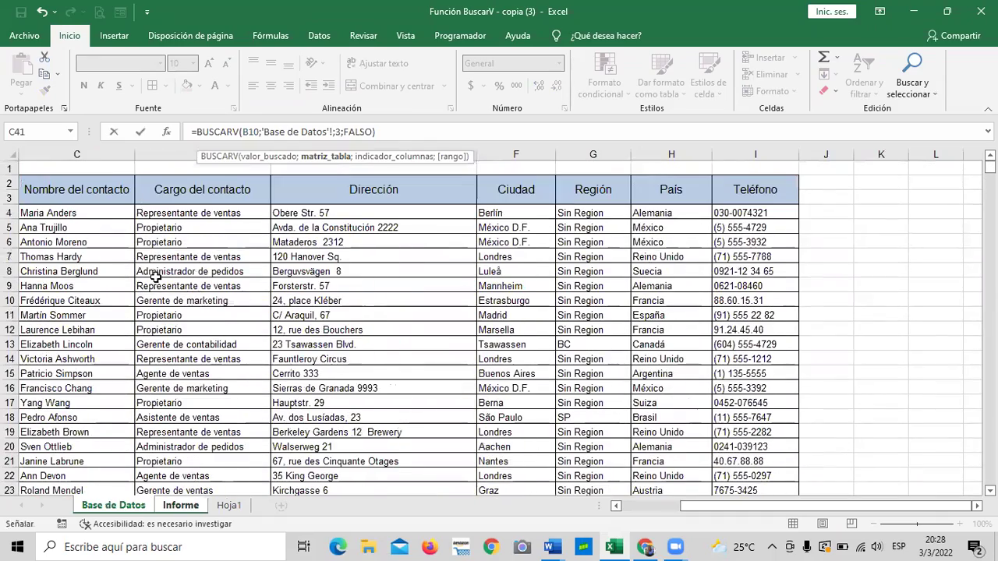
pyautogui.moveTo(77, 190); pyautogui.dragTo(786, 466)
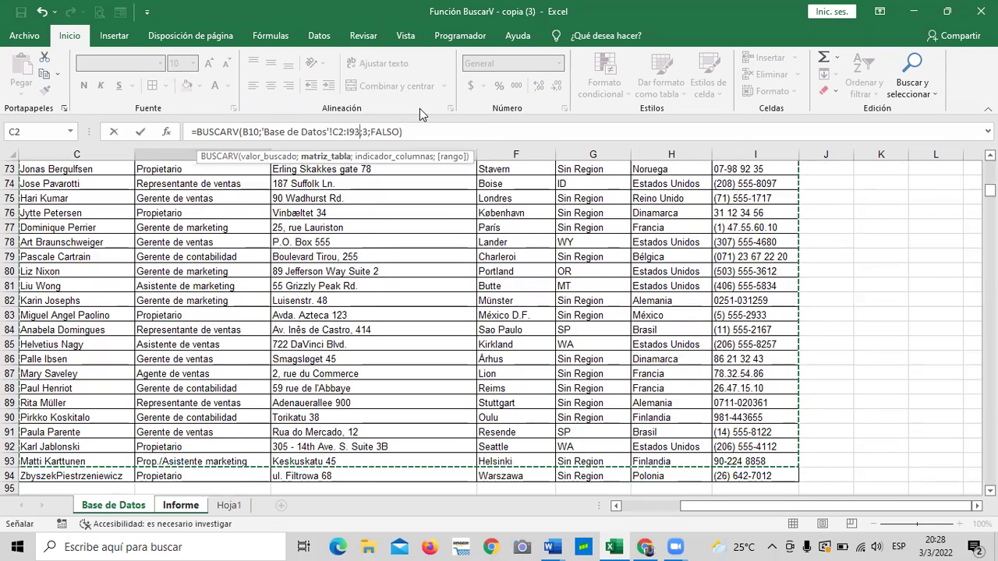
pyautogui.click(416, 126)
pyautogui.press('Return')
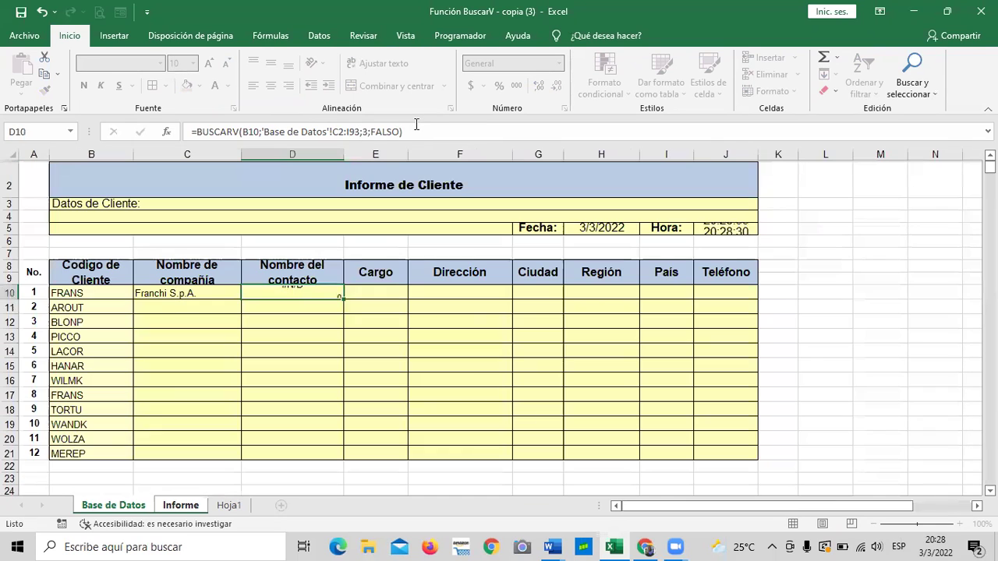
# Locate the client code column on Base de Datos and change the D10 table array to start at column A, as 'Base de Datos'!A2:I93
pyautogui.click(289, 293)
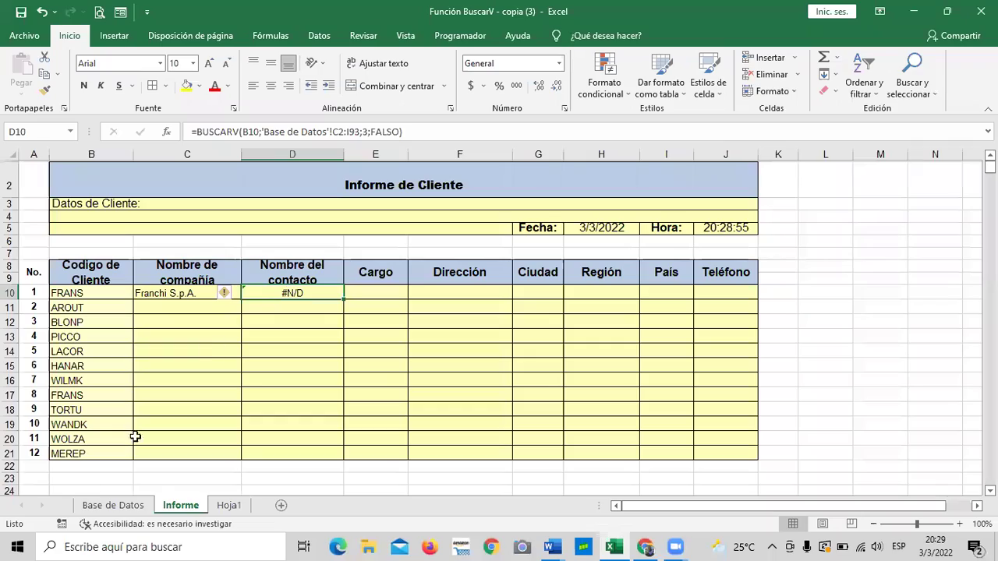
pyautogui.click(113, 506)
pyautogui.scroll(10, 150, 365)
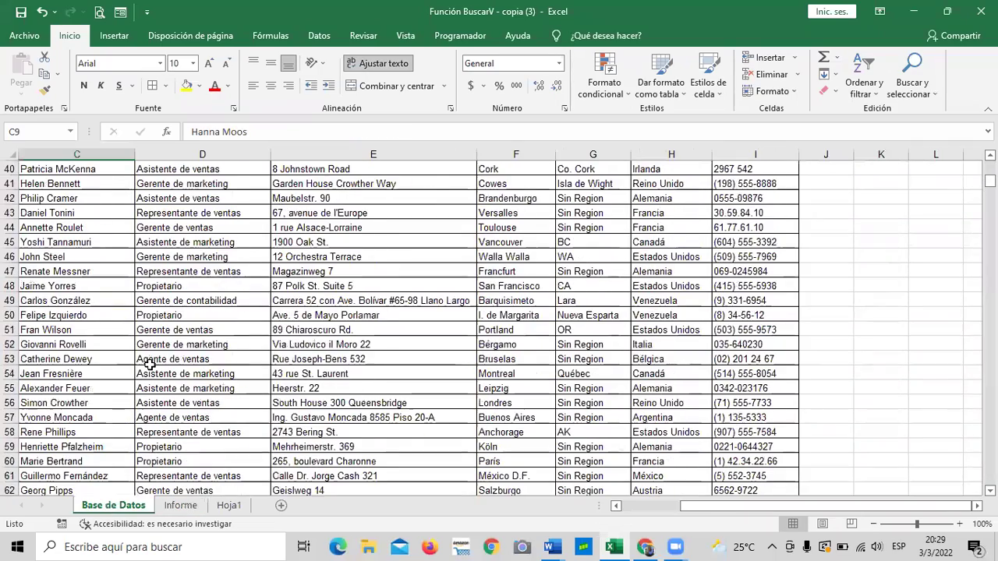
pyautogui.moveTo(705, 505); pyautogui.dragTo(648, 505)
pyautogui.scroll(6, 337, 385)
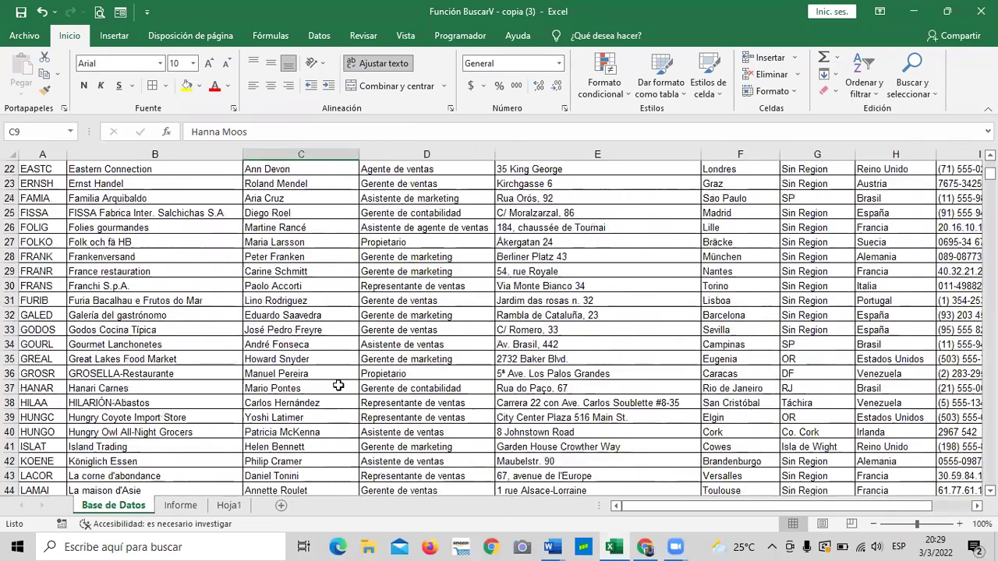
pyautogui.scroll(7, 338, 386)
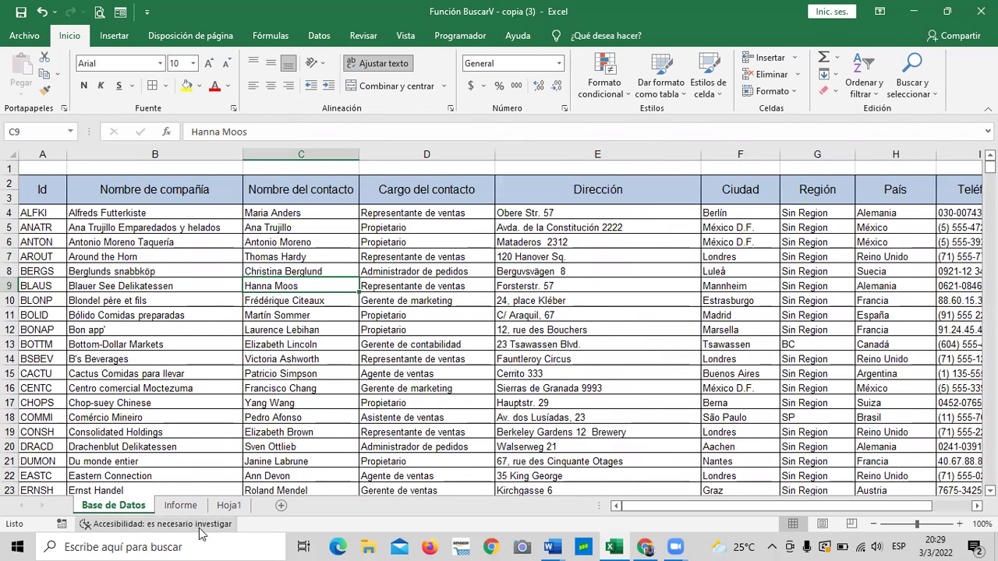
pyautogui.click(180, 506)
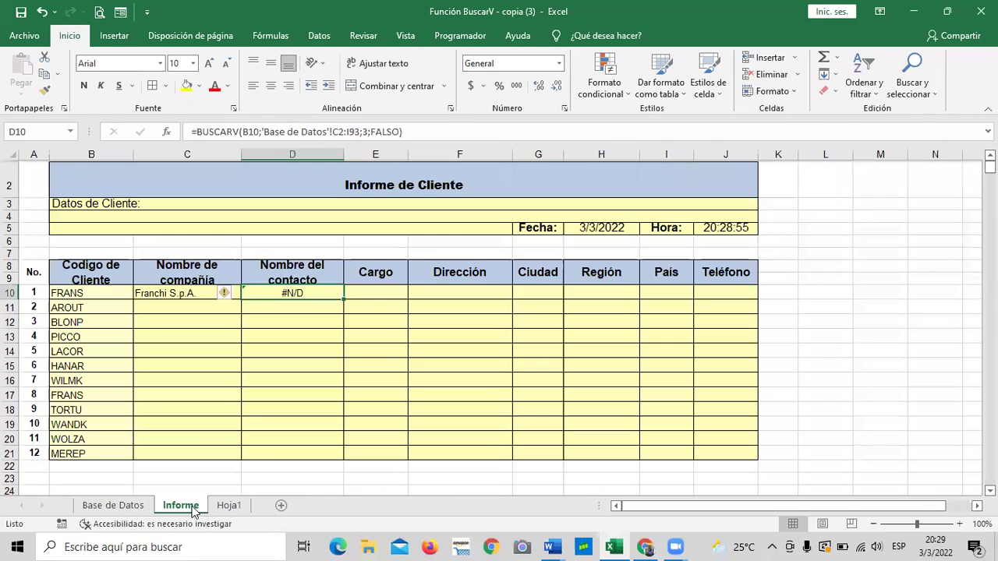
pyautogui.click(342, 133)
pyautogui.press('BackSpace')
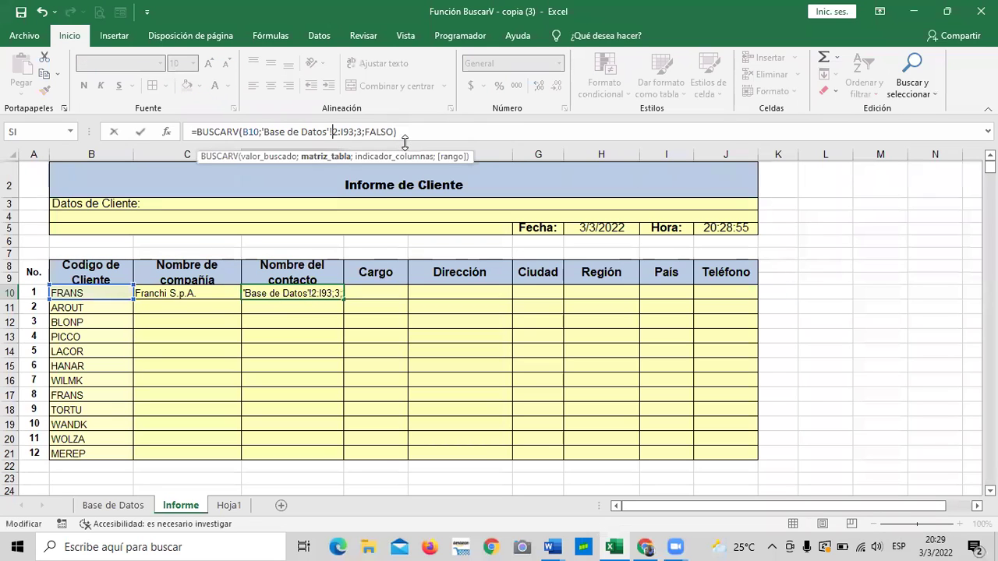
pyautogui.write('A')
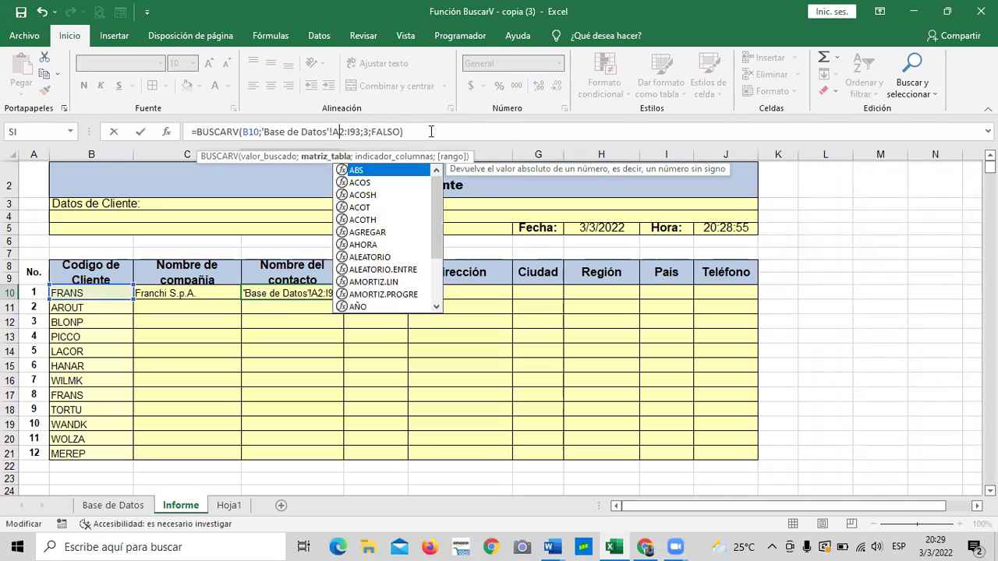
pyautogui.click(431, 131)
pyautogui.press('Return')
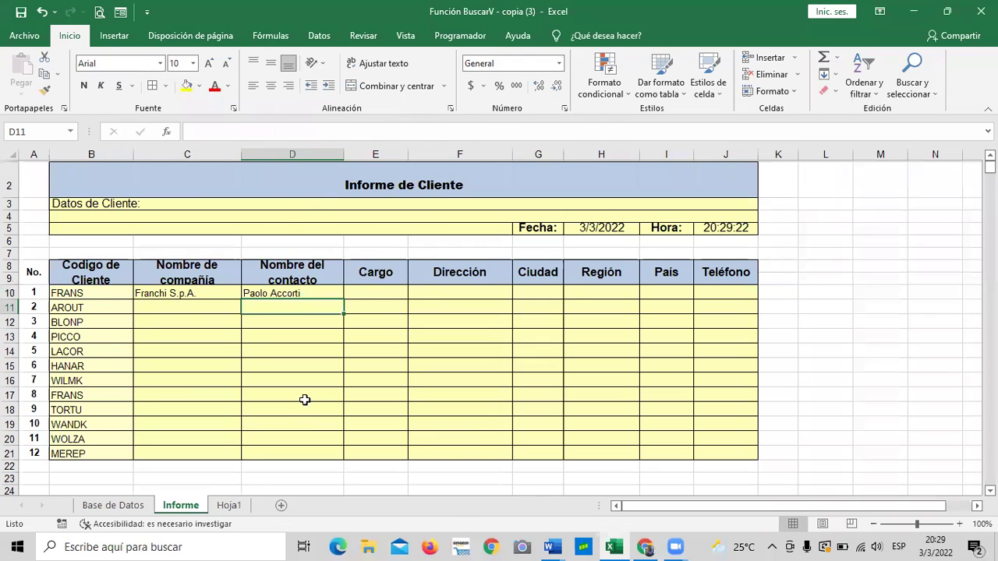
# Change the client code in B10 of Informe to GROSR
pyautogui.click(292, 290)
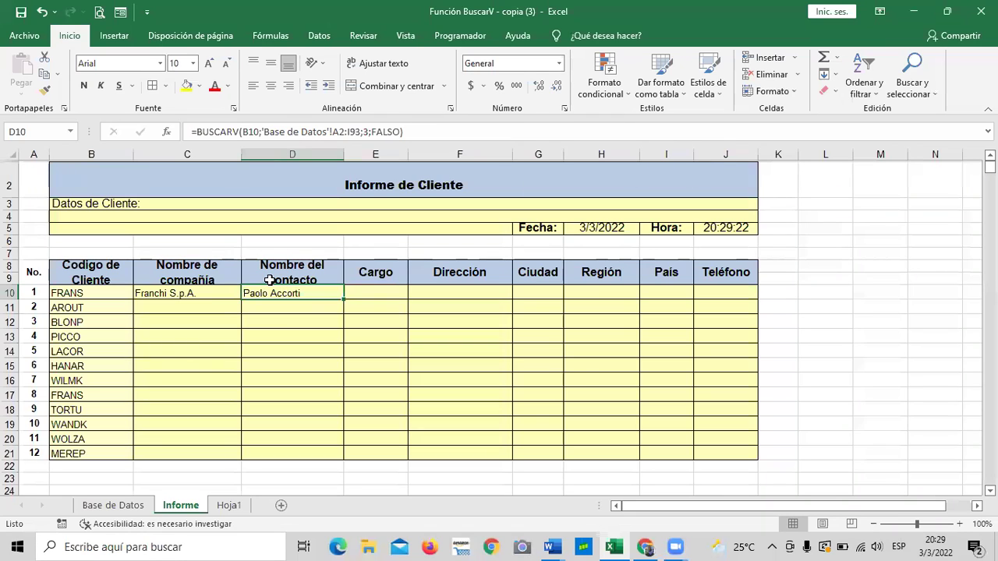
pyautogui.click(115, 293)
pyautogui.click(139, 295)
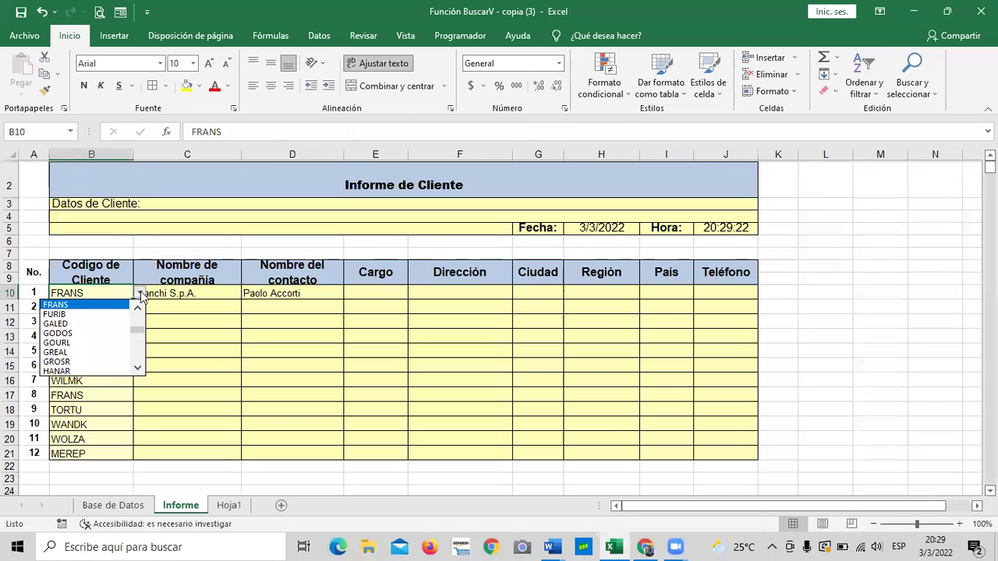
pyautogui.click(84, 363)
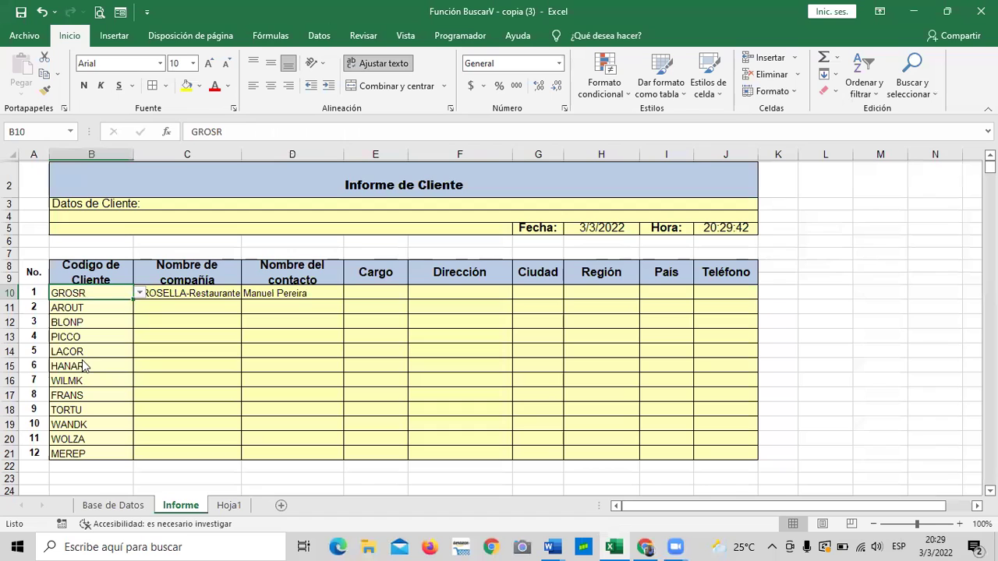
pyautogui.click(332, 407)
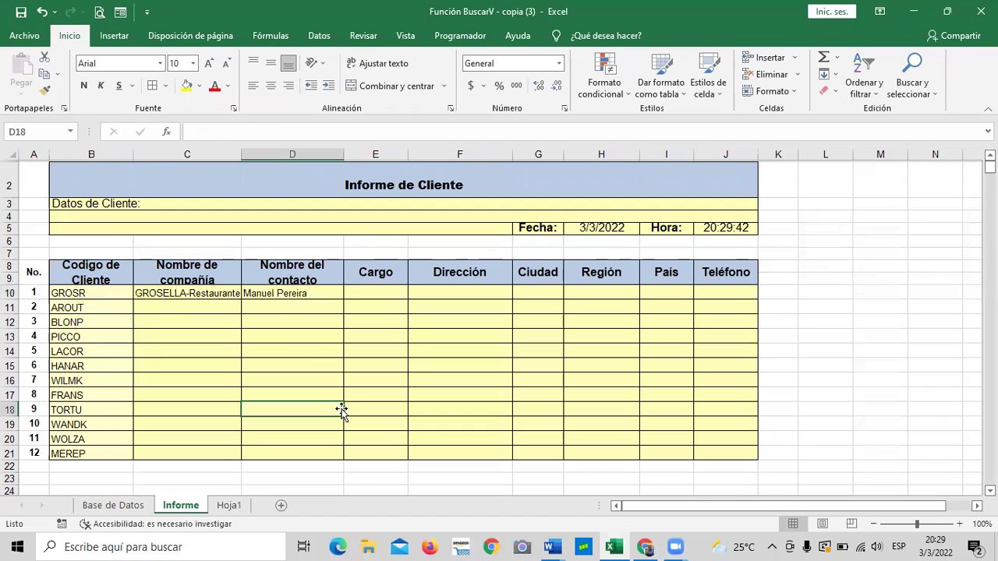
# Start a BUSCARV formula in the Cargo cell E10 with B10 as the lookup value
pyautogui.click(385, 294)
pyautogui.write('=')
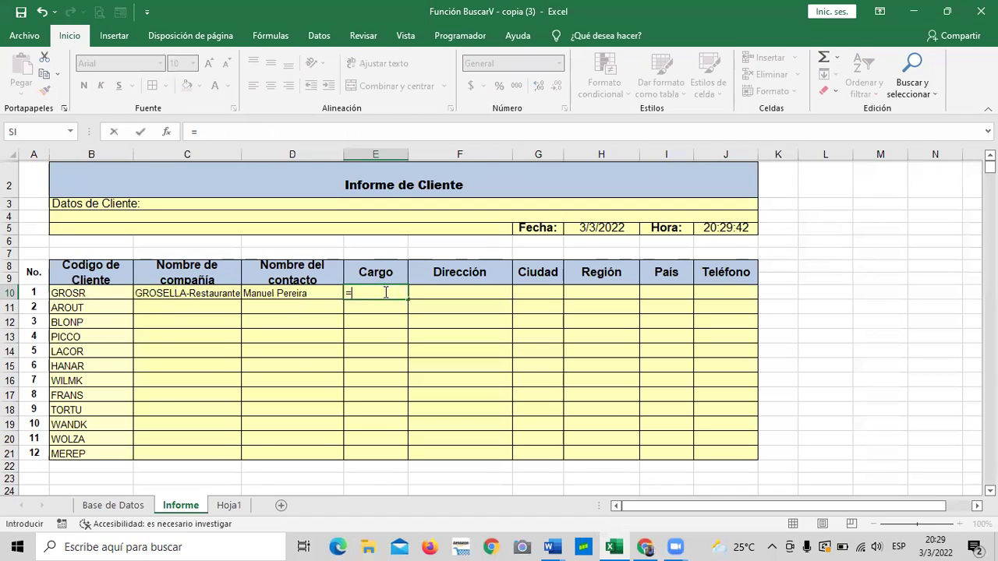
pyautogui.write('buscra')
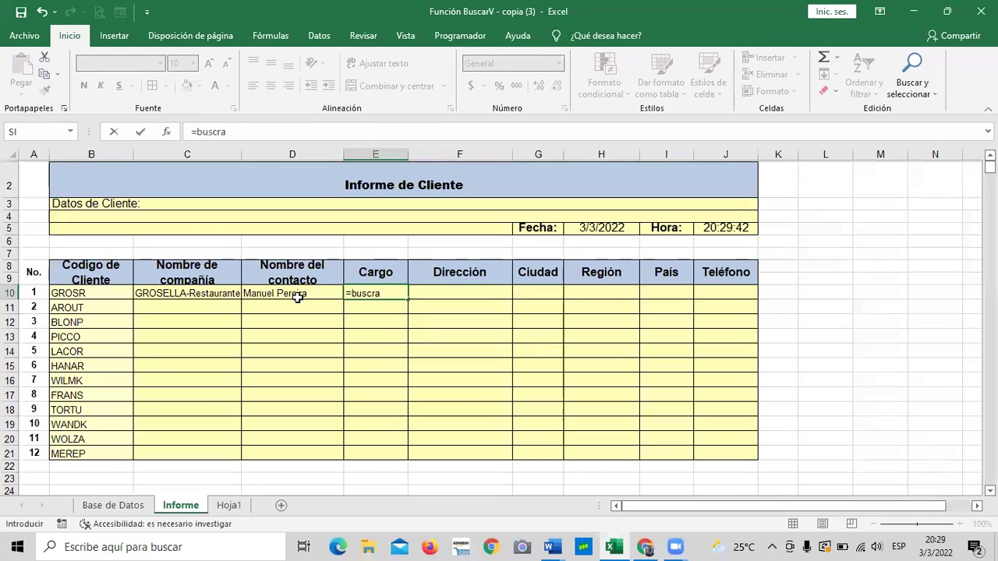
pyautogui.press('BackSpace')
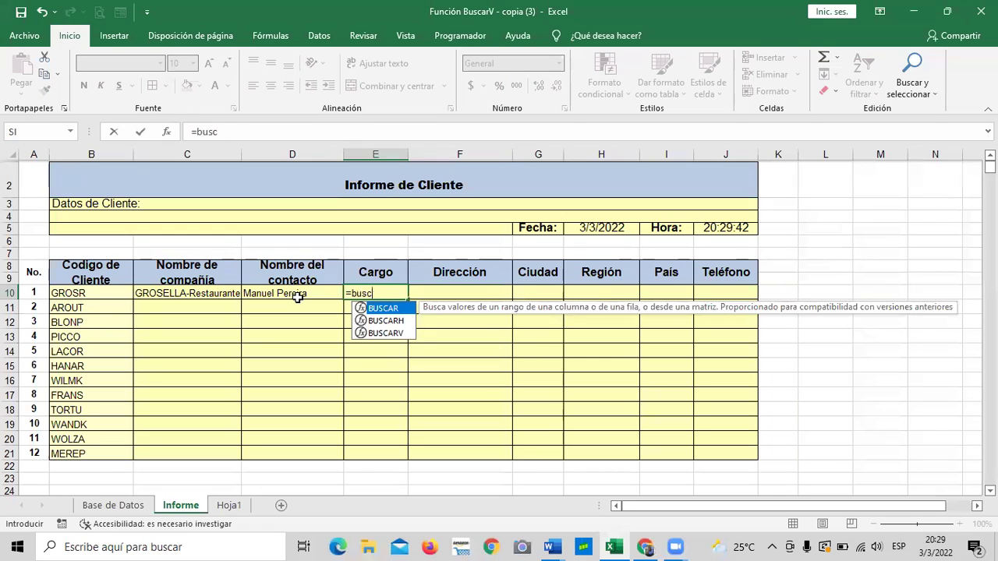
pyautogui.doubleClick(394, 334)
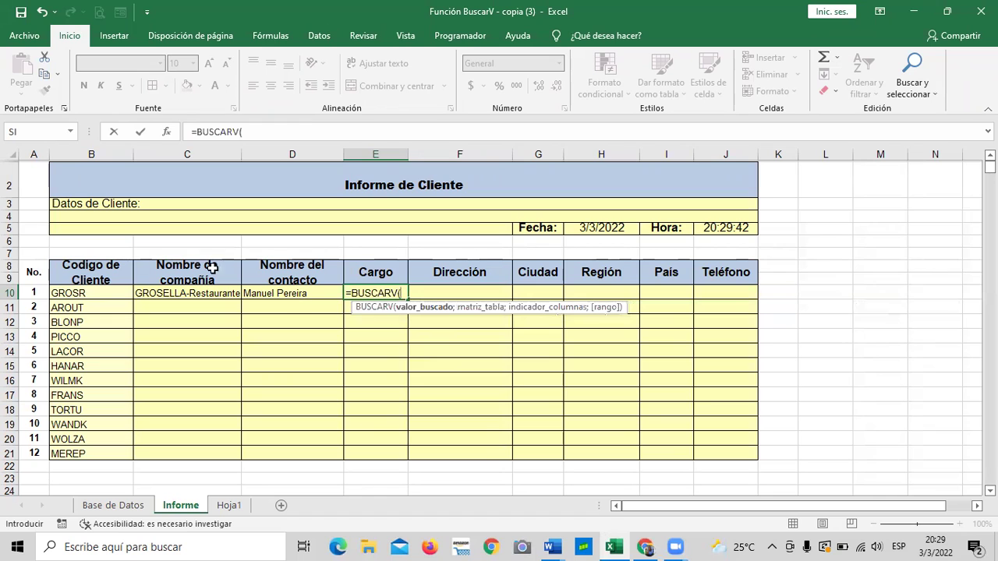
pyautogui.click(73, 293)
pyautogui.write(';')
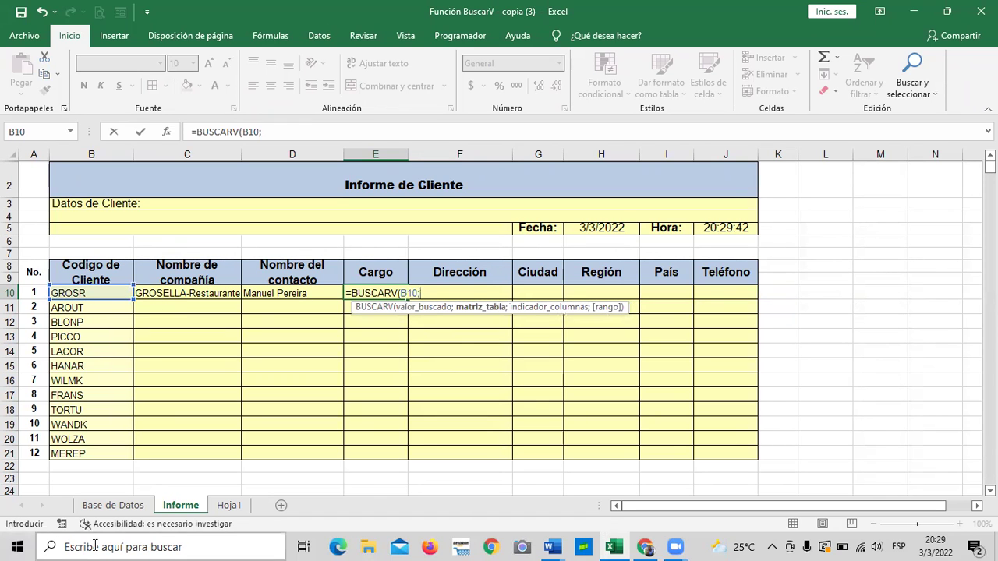
# Set the table array of the E10 formula to 'Base de Datos'!A2:I94
pyautogui.click(113, 506)
pyautogui.moveTo(54, 190); pyautogui.dragTo(787, 200)
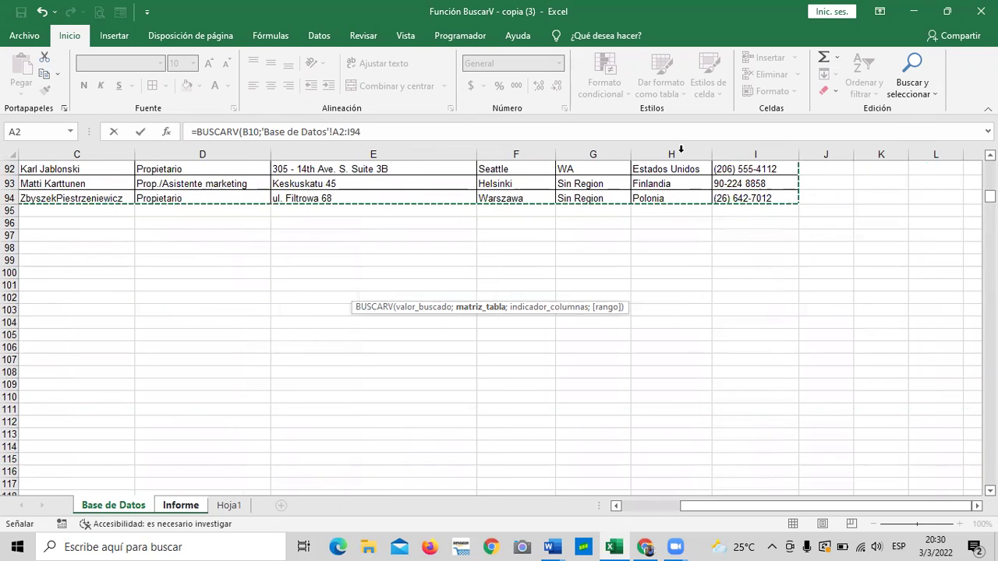
pyautogui.click(388, 130)
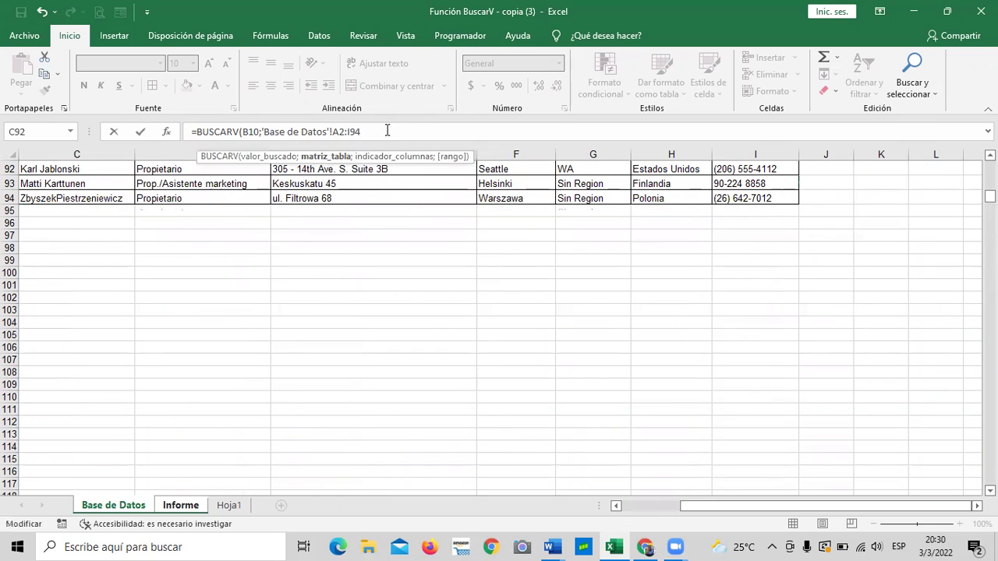
pyautogui.write(';')
# Complete the E10 formula with column index 4 and FALSO for an exact match
pyautogui.scroll(16, 354, 289)
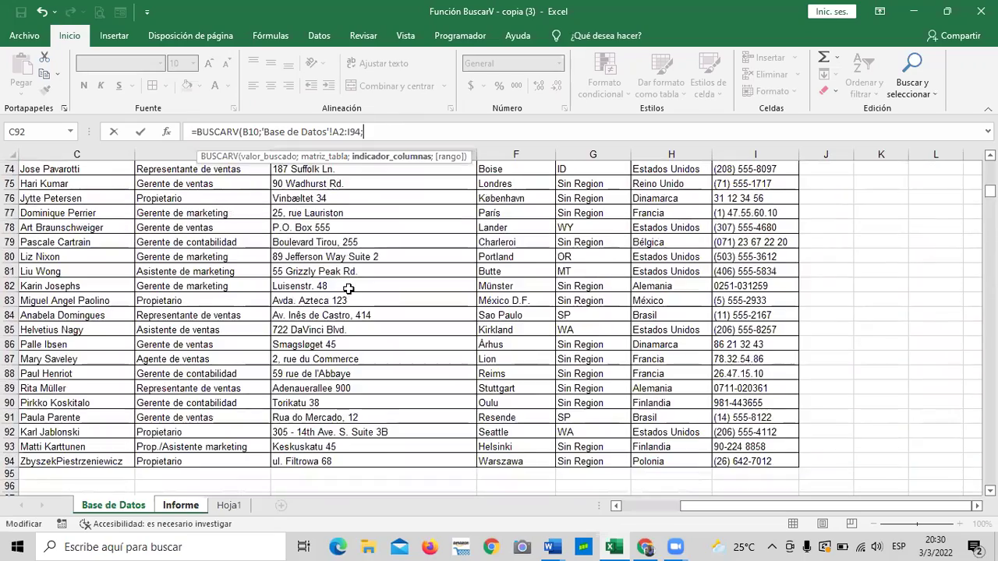
pyautogui.scroll(14, 354, 288)
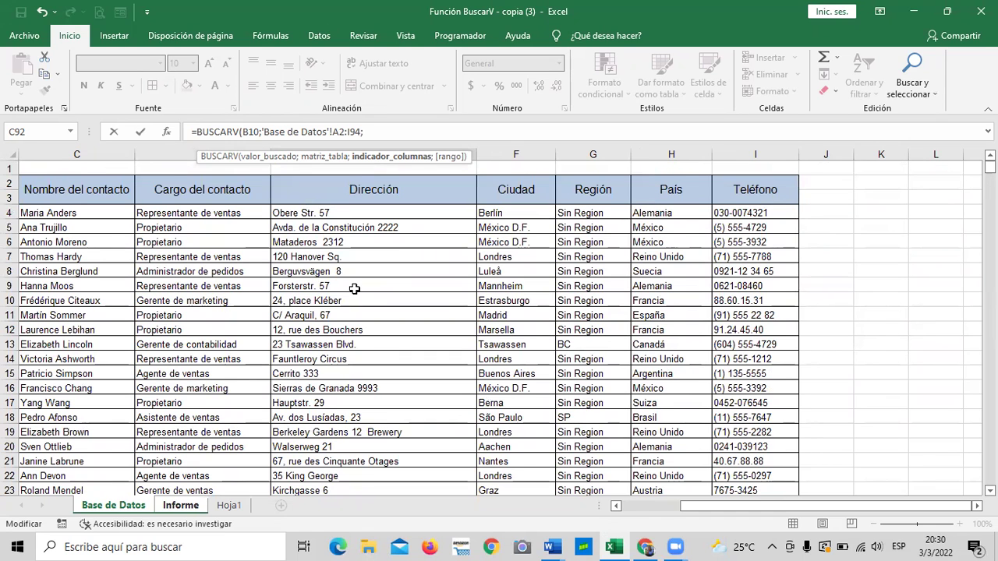
pyautogui.moveTo(719, 506); pyautogui.dragTo(652, 506)
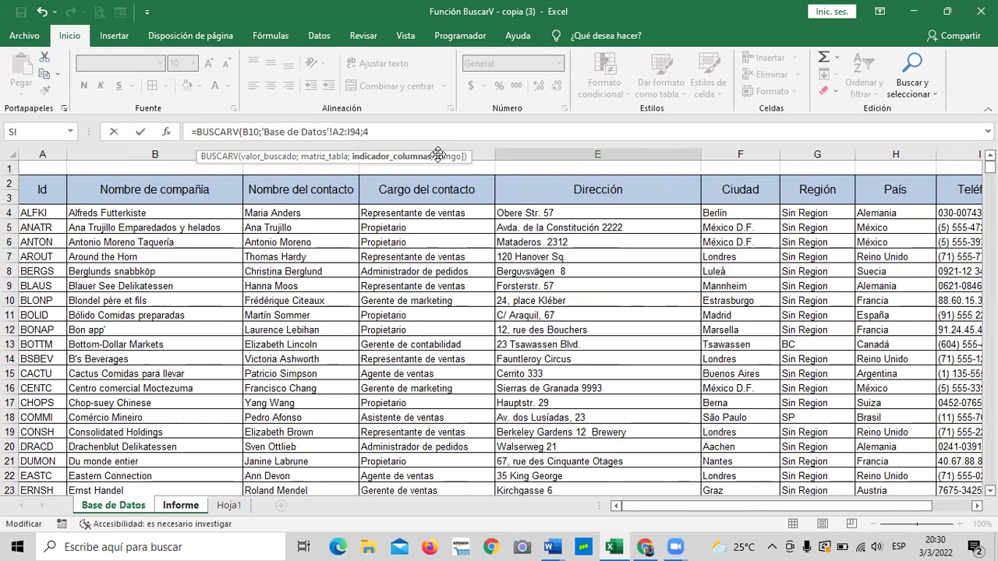
pyautogui.write(';')
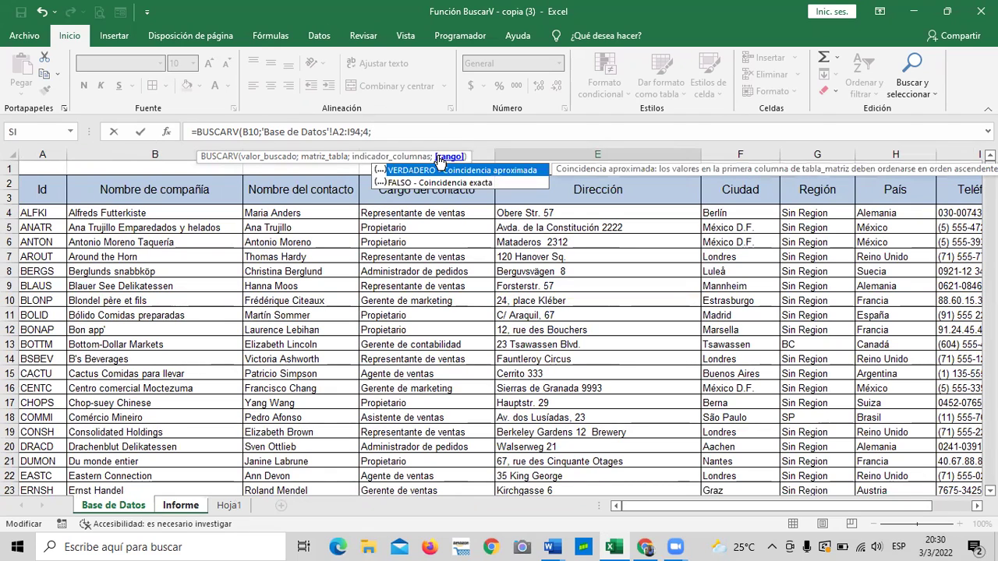
pyautogui.doubleClick(412, 182)
pyautogui.press('Return')
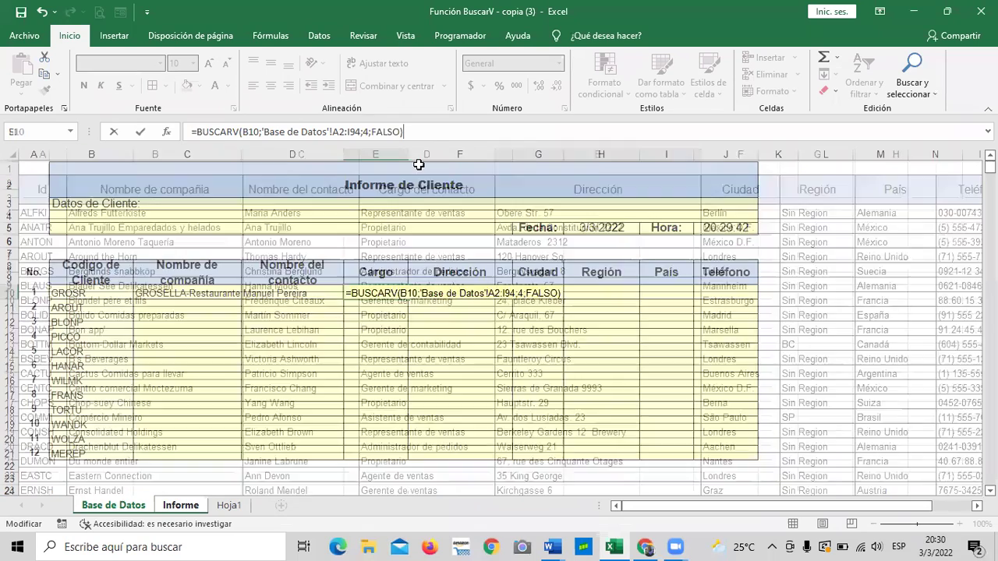
pyautogui.click(380, 293)
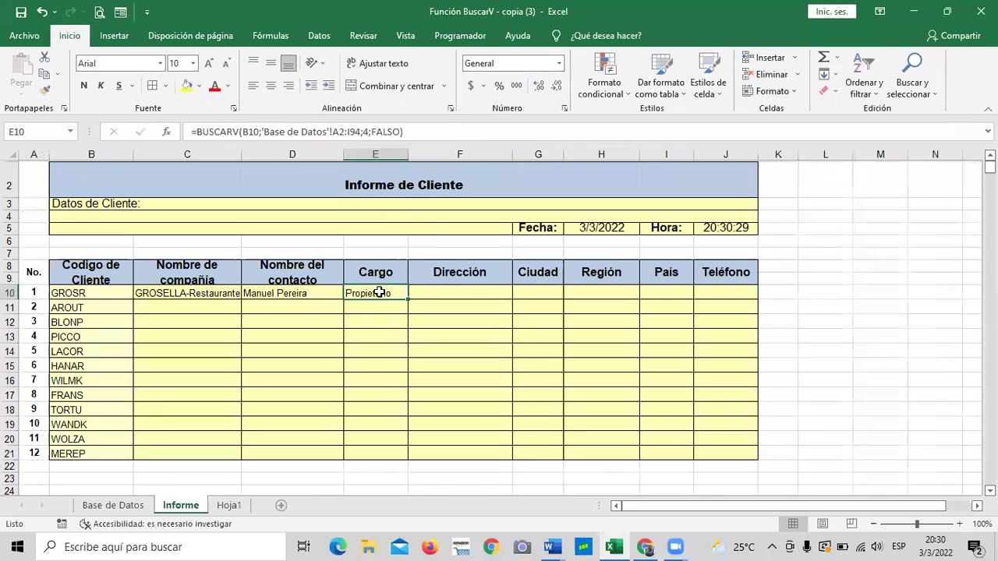
# Widen the Nombre de compañía column so the company name in C10 fits
pyautogui.moveTo(239, 155); pyautogui.dragTo(258, 155)
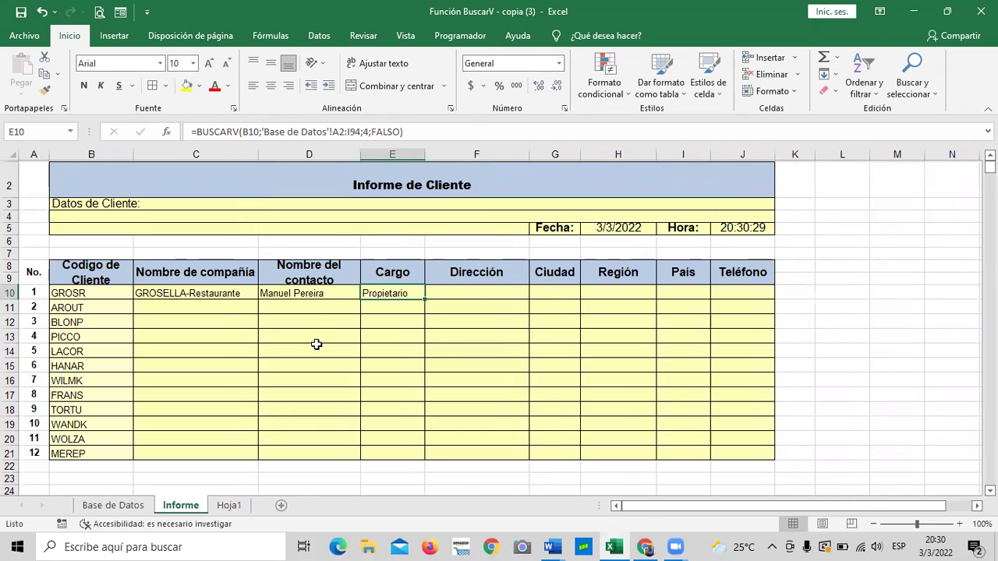
pyautogui.click(225, 295)
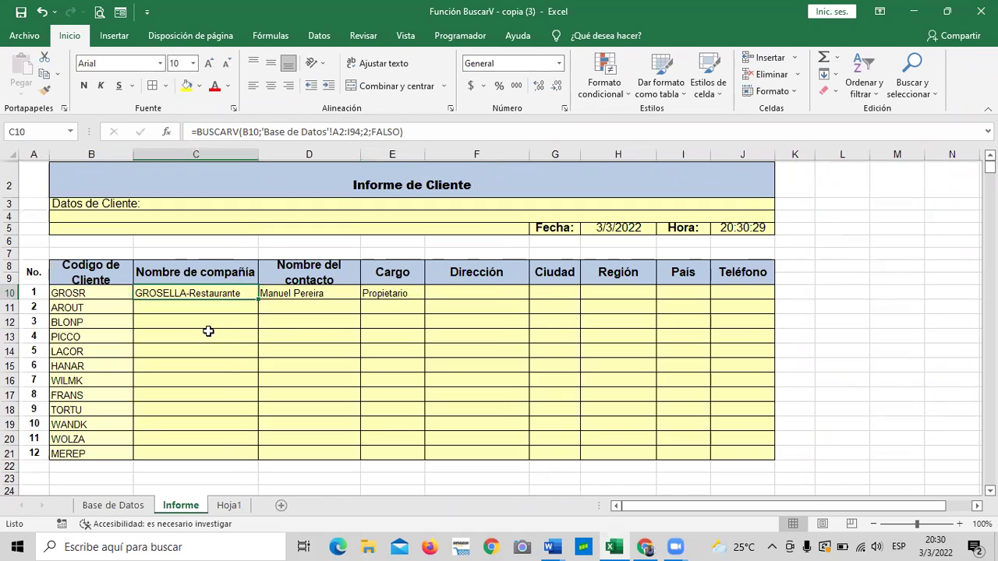
pyautogui.click(504, 288)
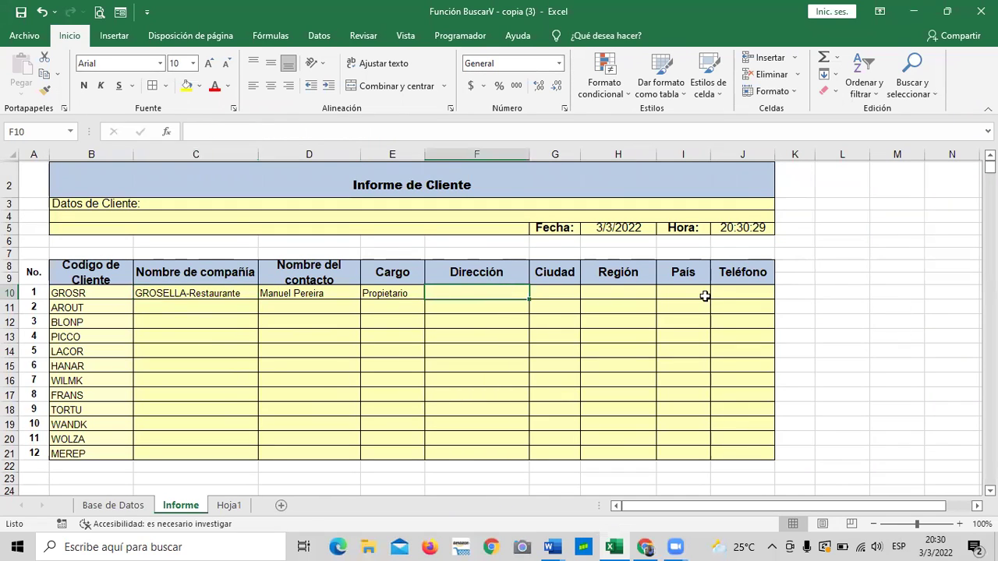
# Start a BUSCARV formula in the País cell I10 with B10 as the lookup value
pyautogui.click(688, 290)
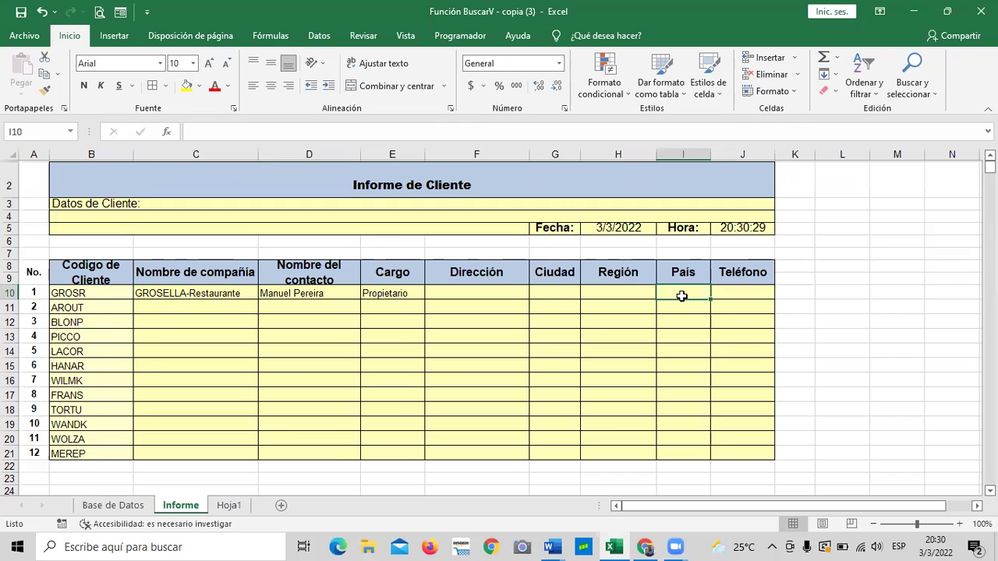
pyautogui.write('=bus')
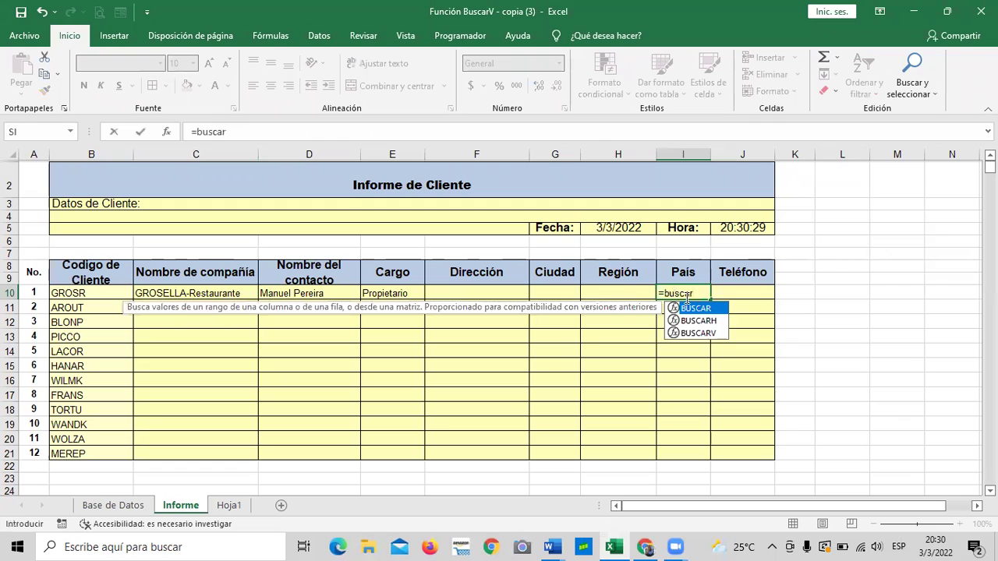
pyautogui.write('car')
pyautogui.doubleClick(700, 334)
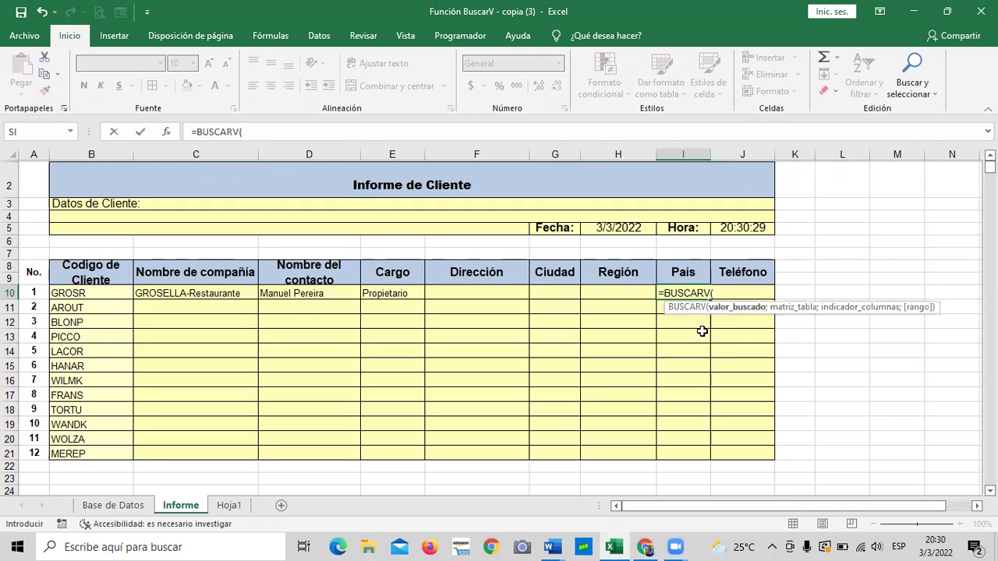
pyautogui.click(78, 293)
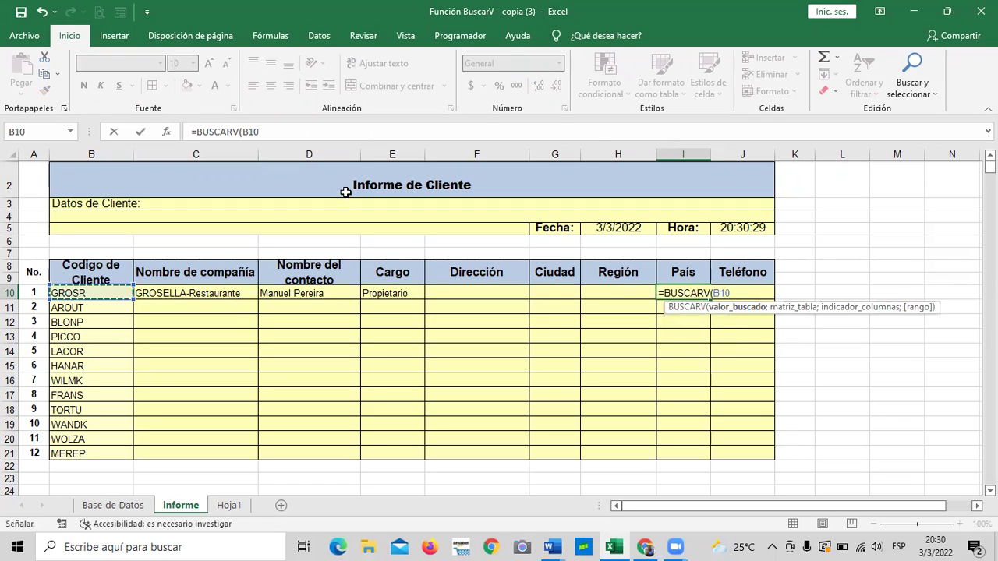
pyautogui.click(355, 133)
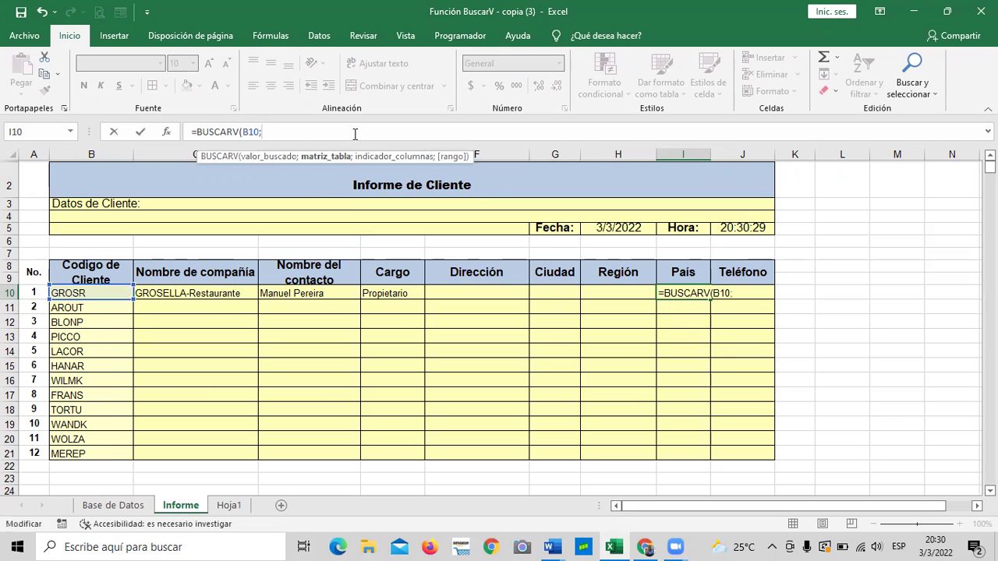
# Set the table array of the I10 formula to 'Base de Datos'!A2:I94
pyautogui.click(114, 505)
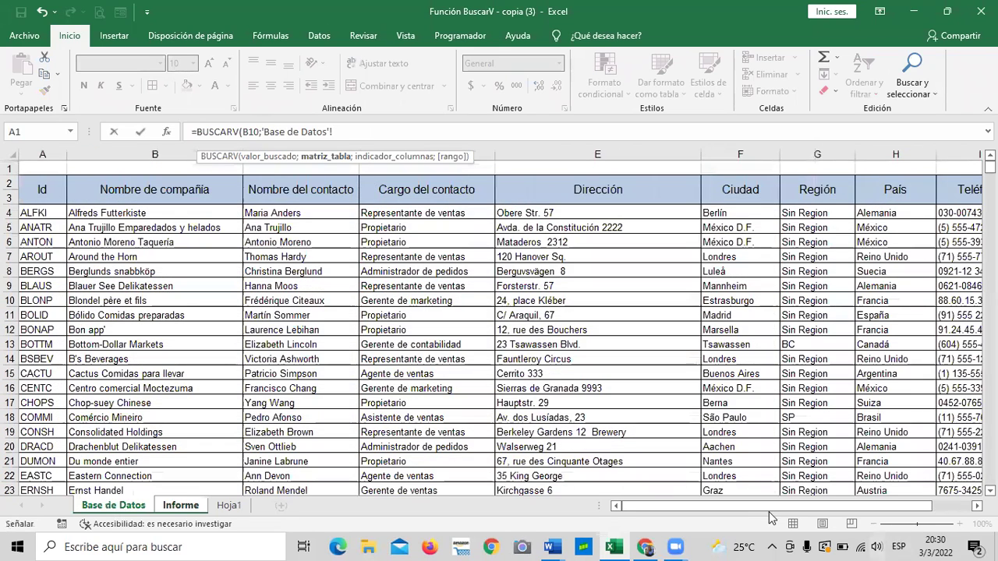
pyautogui.moveTo(42, 184); pyautogui.dragTo(735, 472)
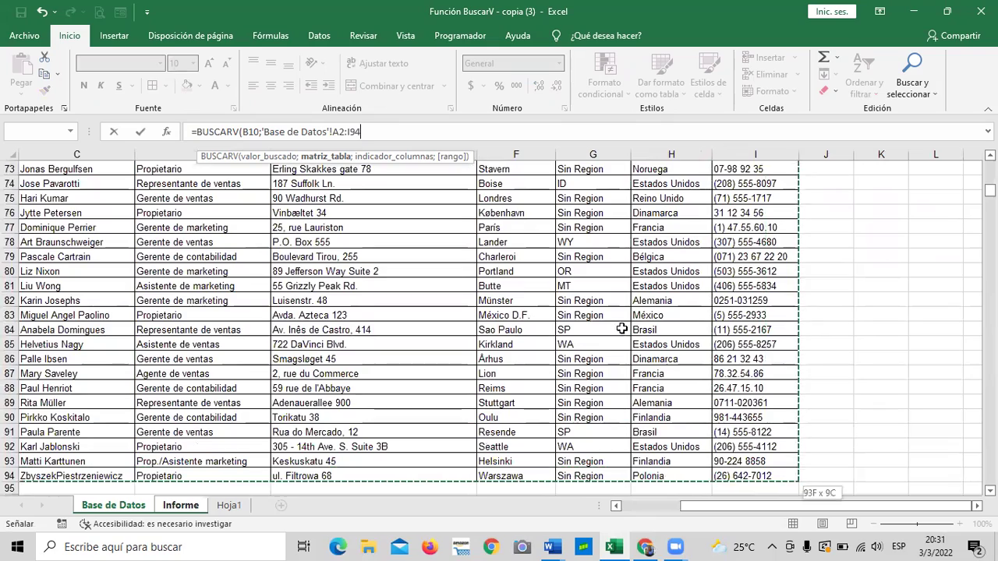
pyautogui.write(';')
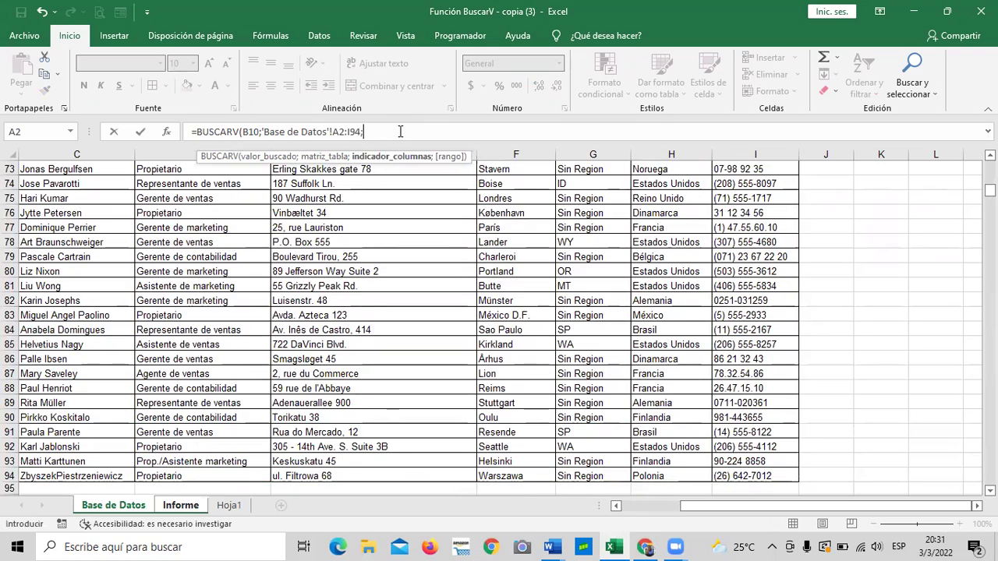
# Complete the I10 formula with column index 8 and FALSO for an exact match
pyautogui.scroll(8, 441, 160)
pyautogui.moveTo(705, 506); pyautogui.dragTo(636, 505)
pyautogui.scroll(16, 573, 456)
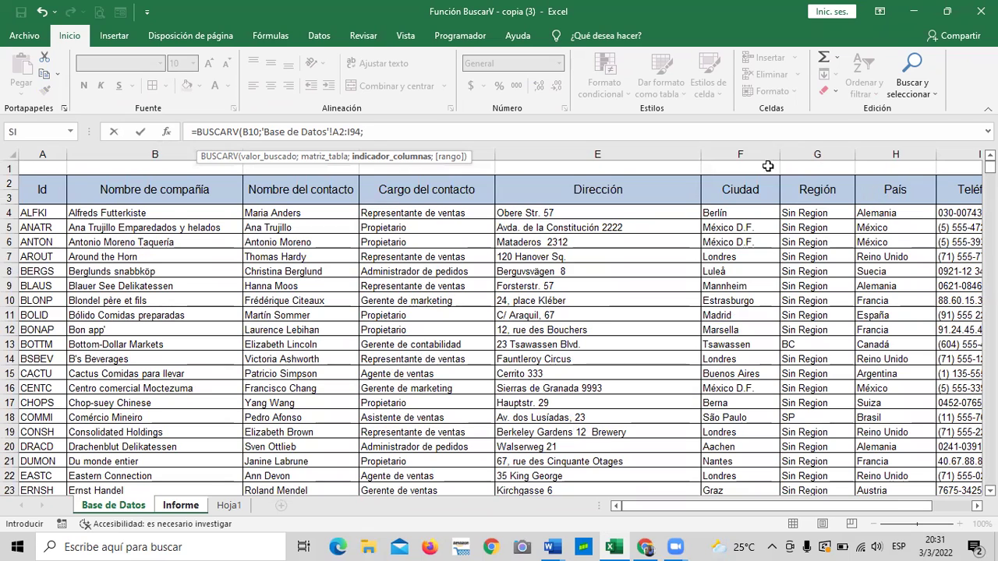
pyautogui.write('8;')
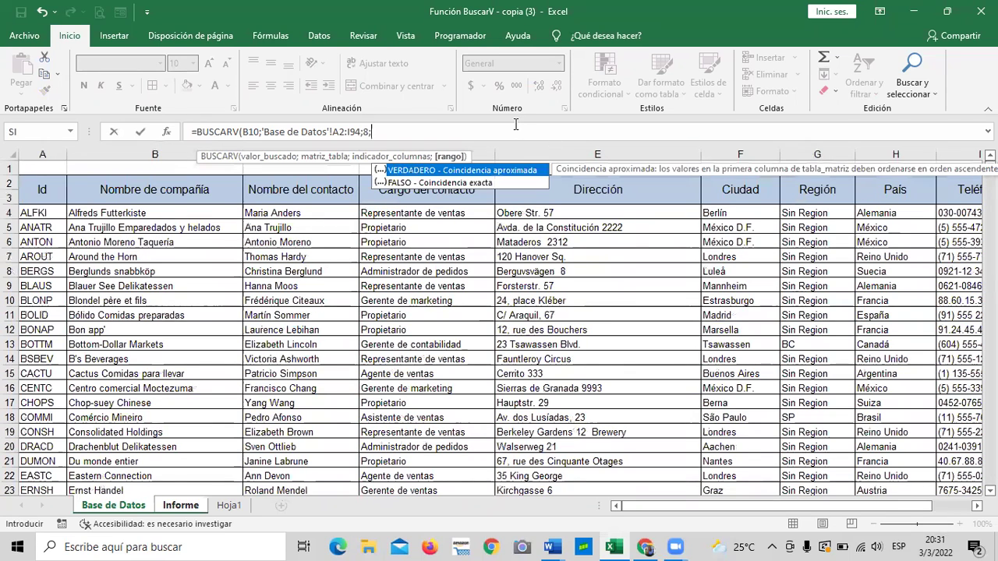
pyautogui.doubleClick(437, 183)
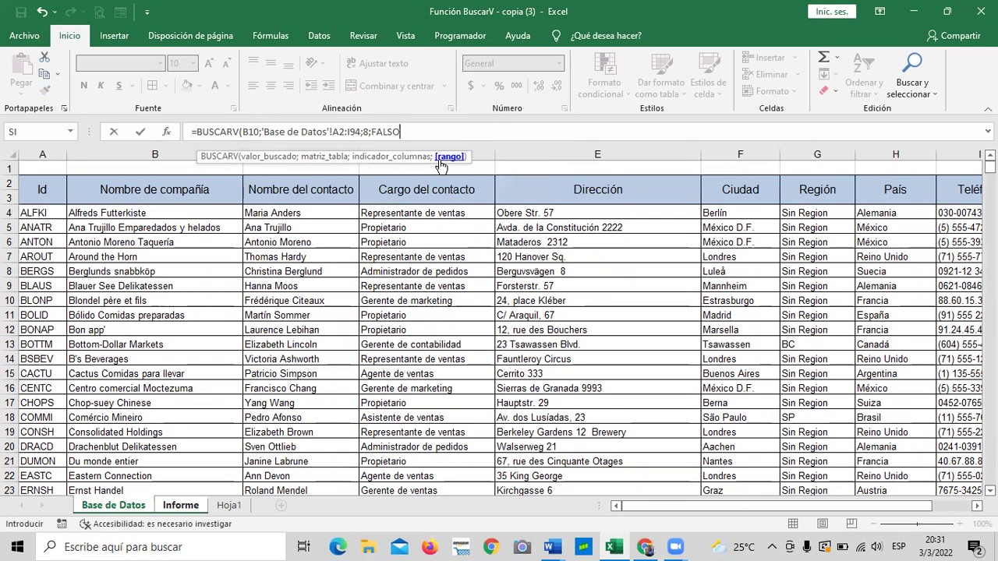
pyautogui.write(')')
pyautogui.press('Return')
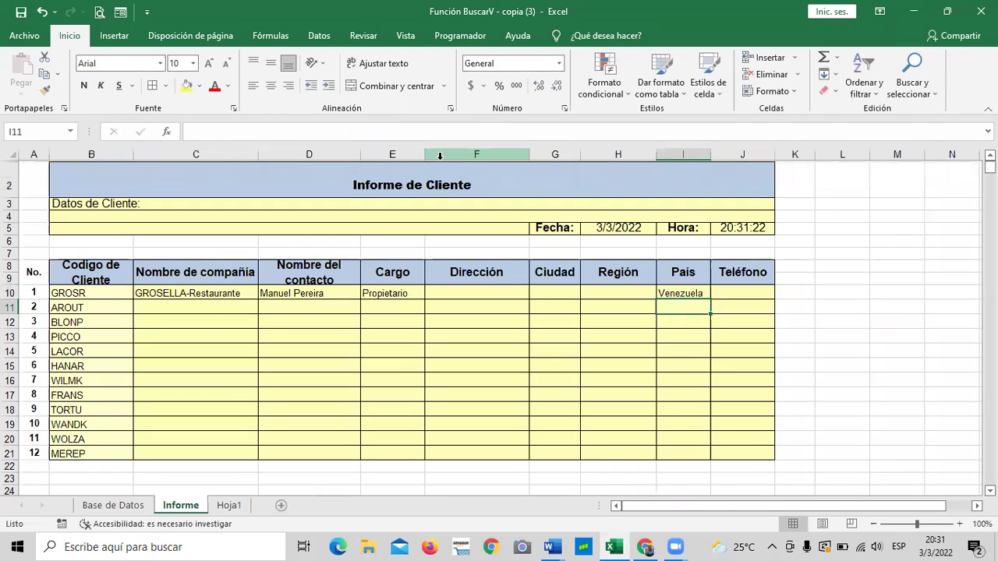
pyautogui.click(695, 294)
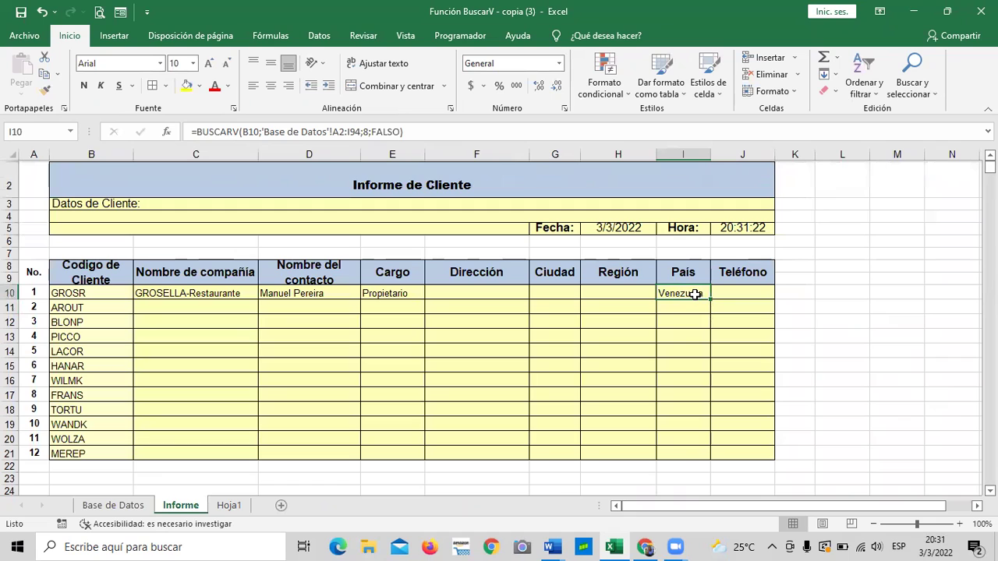
pyautogui.click(748, 290)
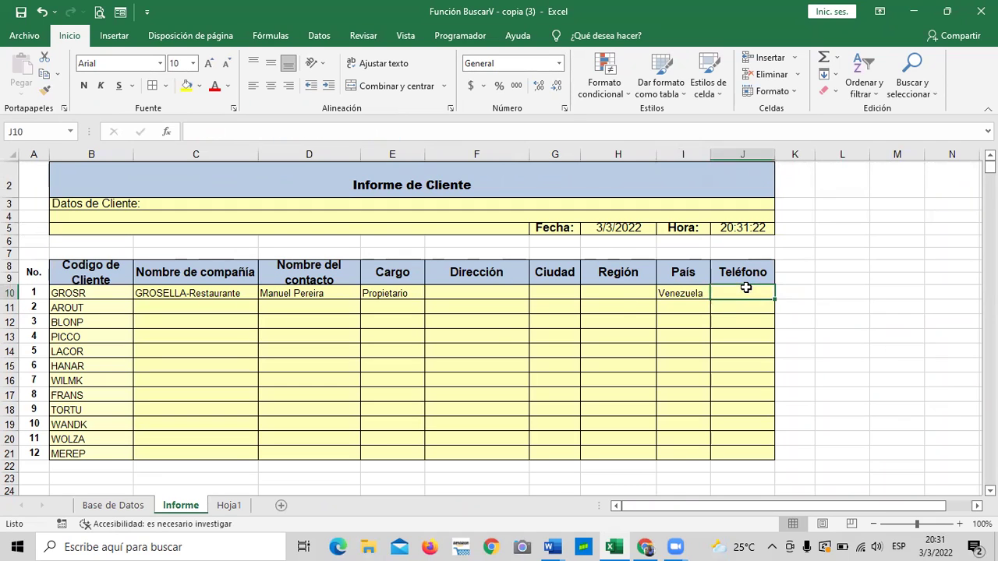
pyautogui.click(603, 290)
pyautogui.click(553, 288)
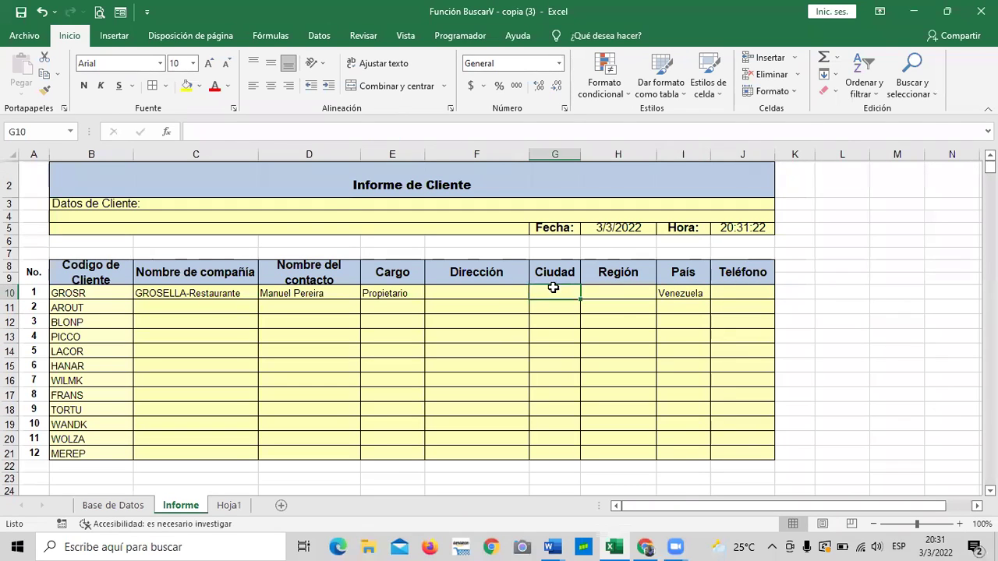
# Examine the formulas behind the Fecha and Hora values in H5 and J5
pyautogui.click(501, 288)
pyautogui.click(622, 226)
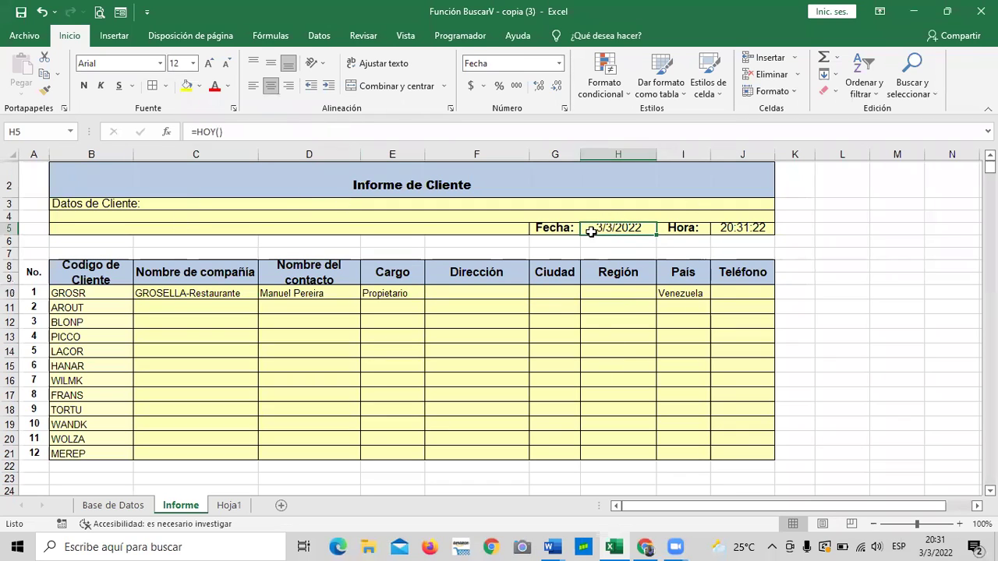
pyautogui.click(746, 227)
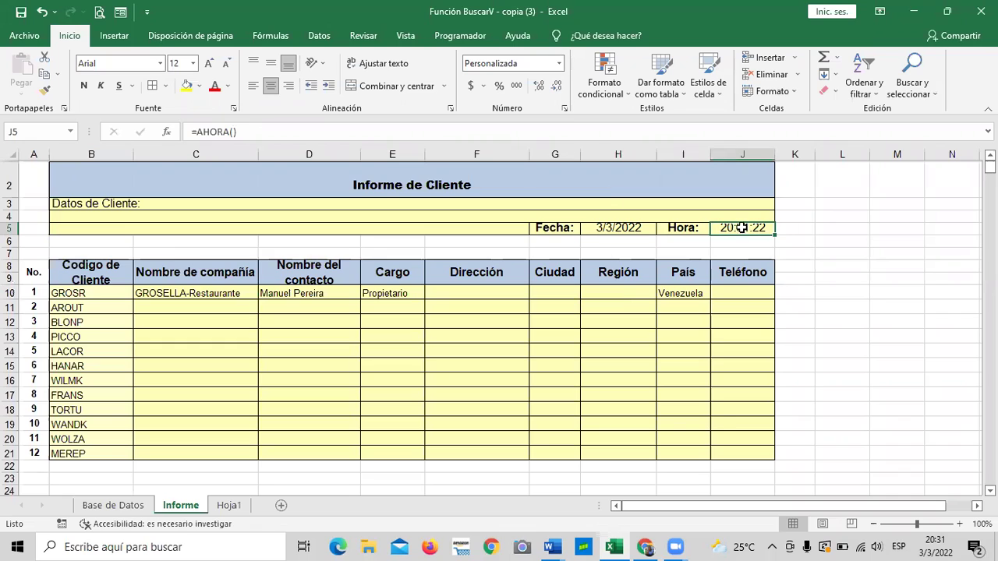
pyautogui.click(684, 423)
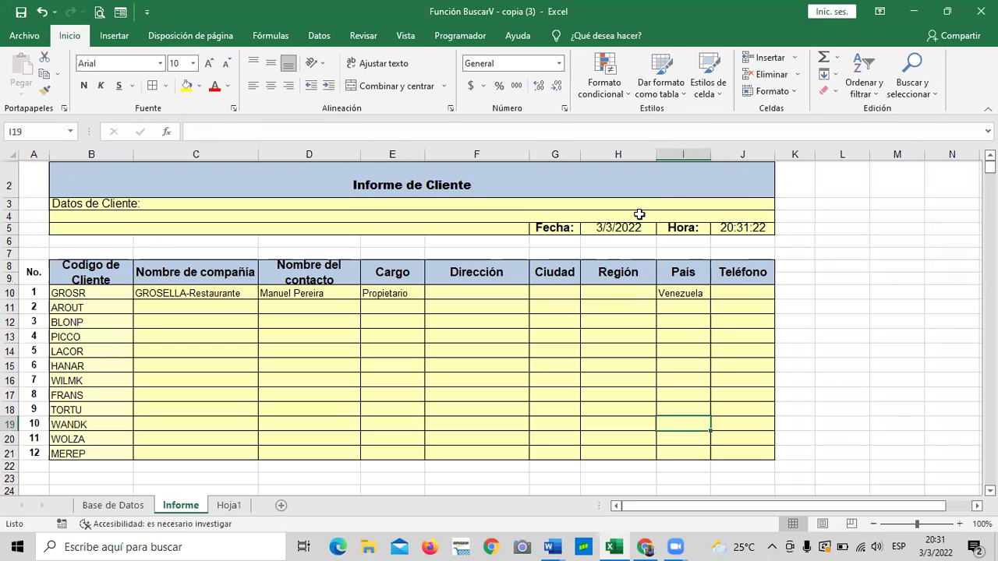
pyautogui.click(526, 356)
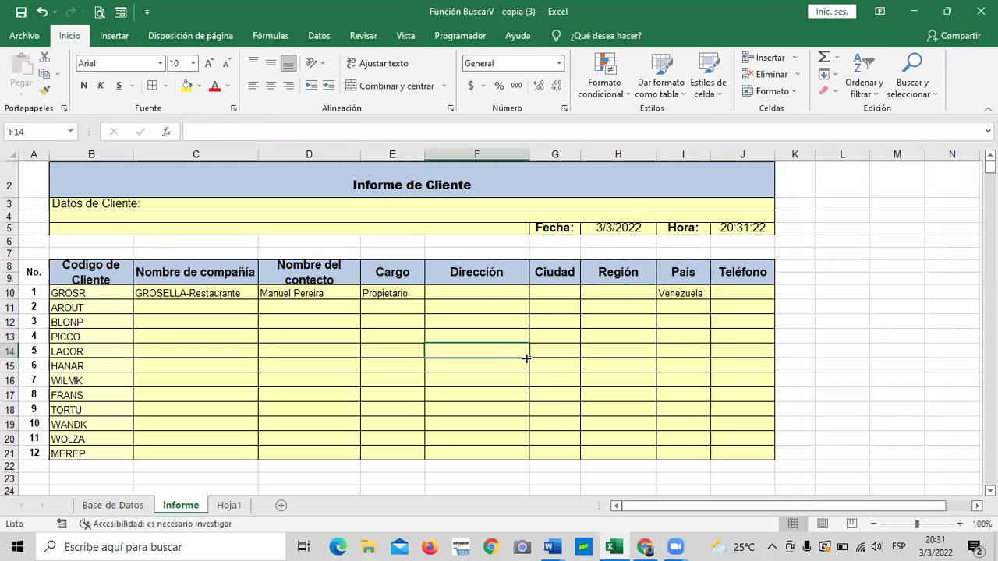
# Switch the client code in B10 to ISLAT and then to LEHMS to test the row's lookups
pyautogui.click(114, 309)
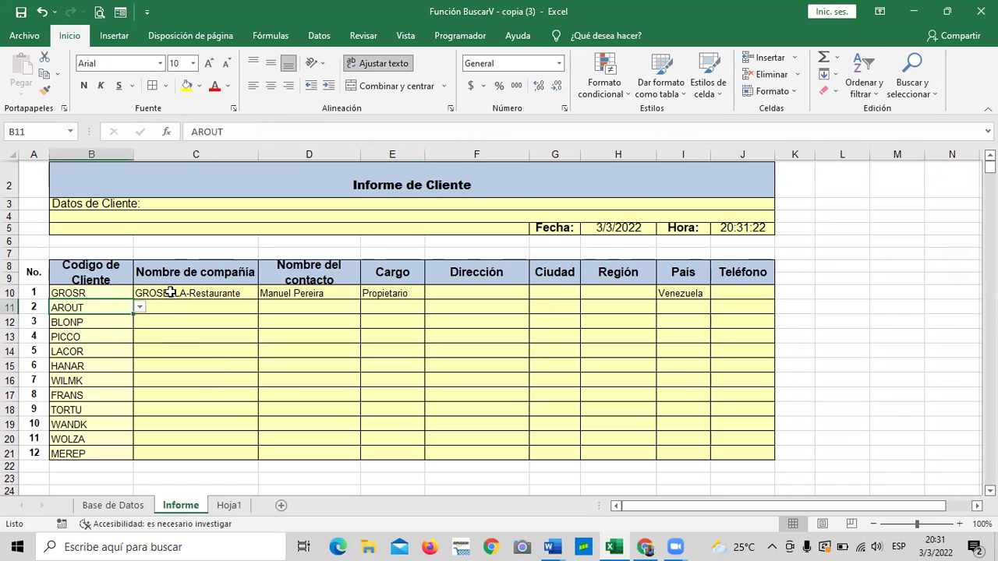
pyautogui.click(170, 293)
pyautogui.click(131, 296)
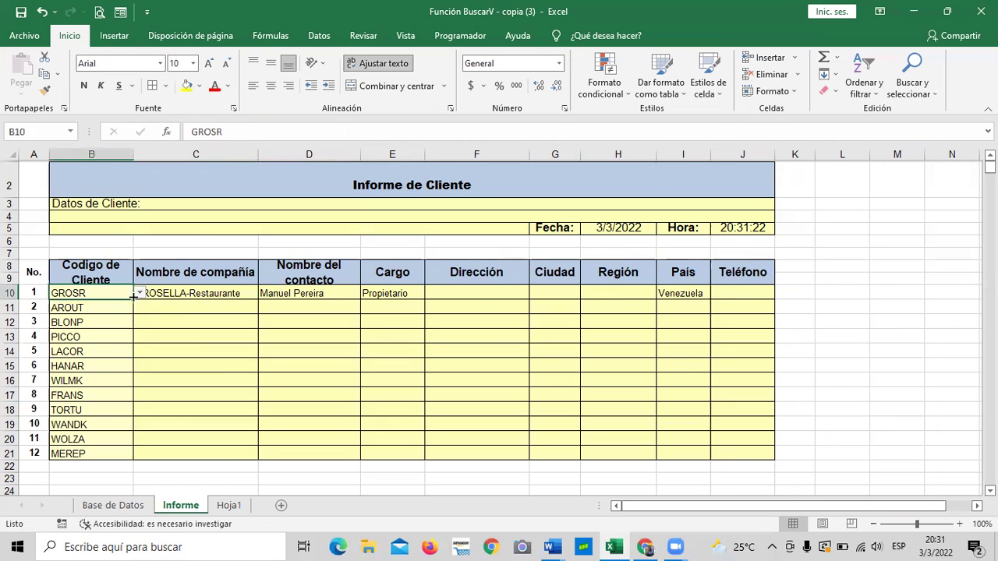
pyautogui.click(140, 293)
pyautogui.click(109, 351)
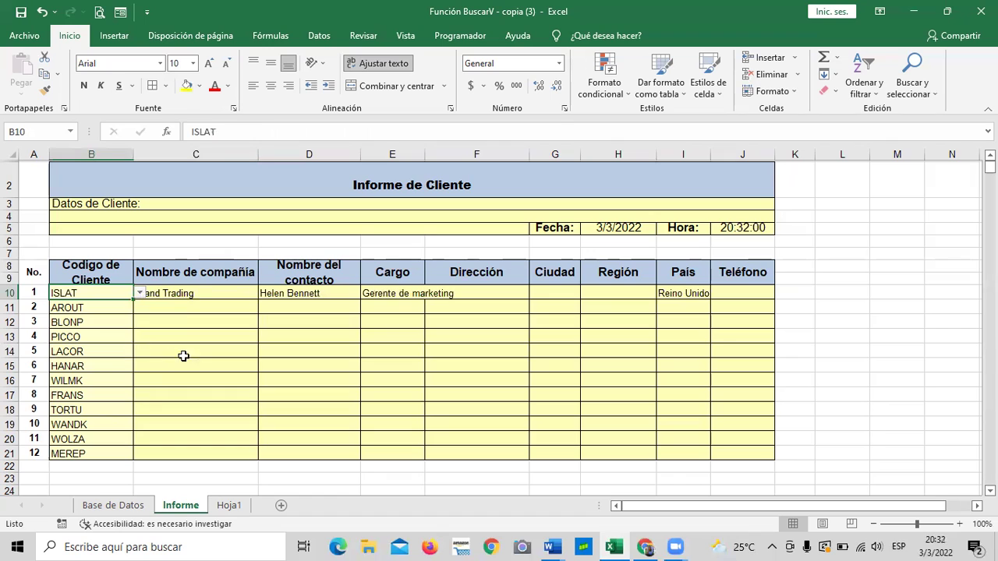
pyautogui.click(140, 293)
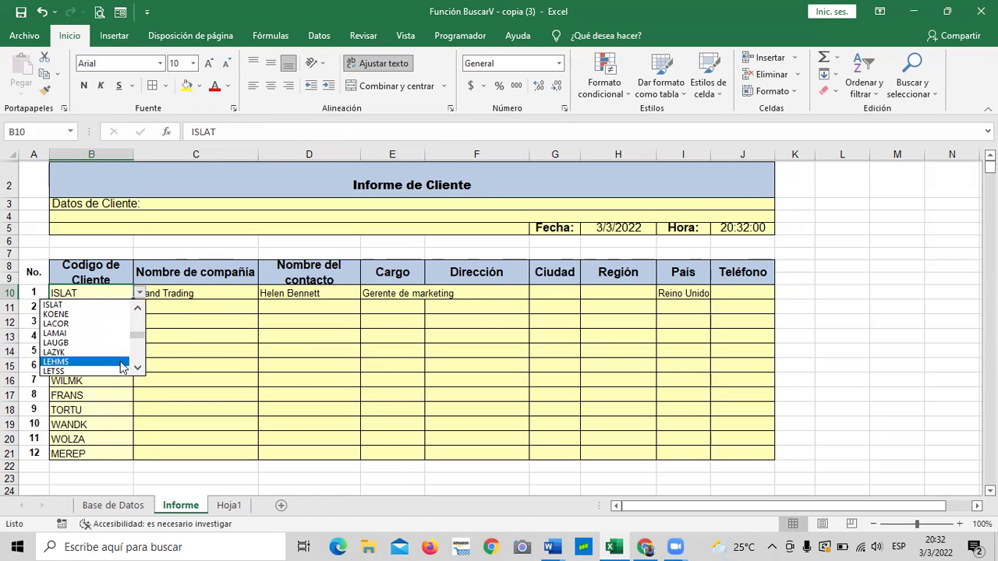
pyautogui.click(121, 361)
# Choose BONAP as the client code in B11
pyautogui.click(117, 307)
pyautogui.click(139, 307)
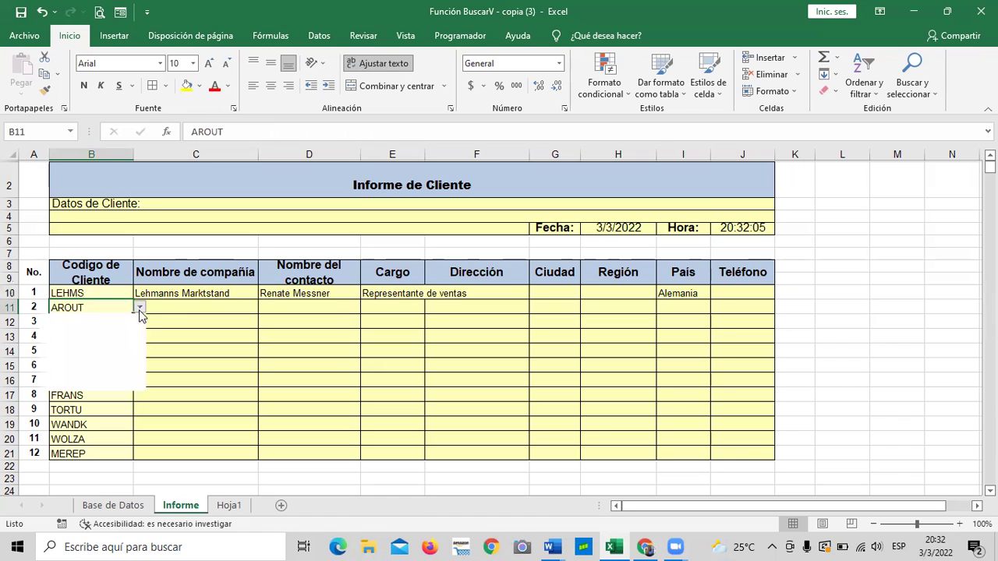
pyautogui.click(117, 369)
pyautogui.click(194, 381)
# Start a BUSCARV formula in the Nombre de compañía cell C11 with B11 as the lookup value
pyautogui.click(190, 310)
pyautogui.write('=buscar')
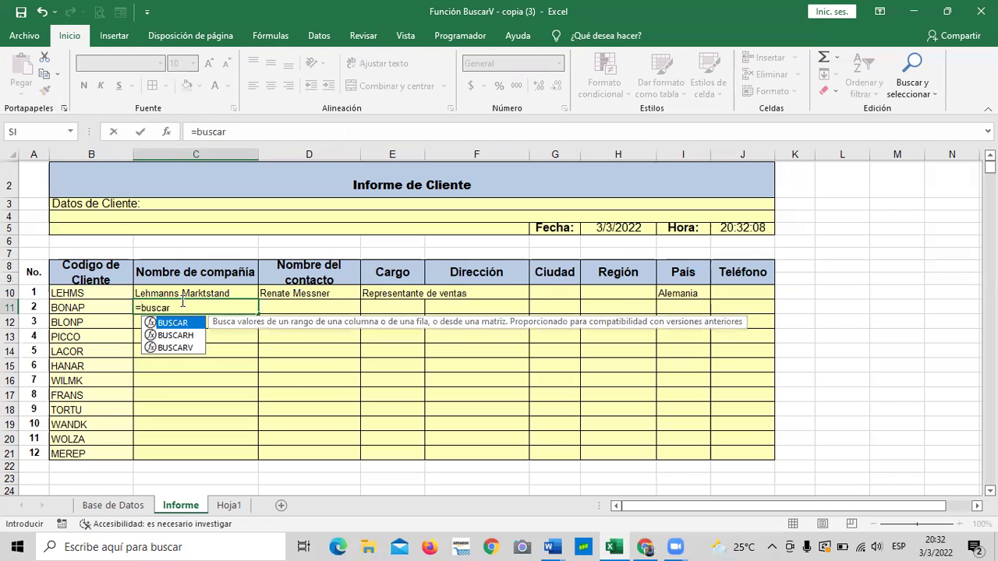
pyautogui.doubleClick(180, 348)
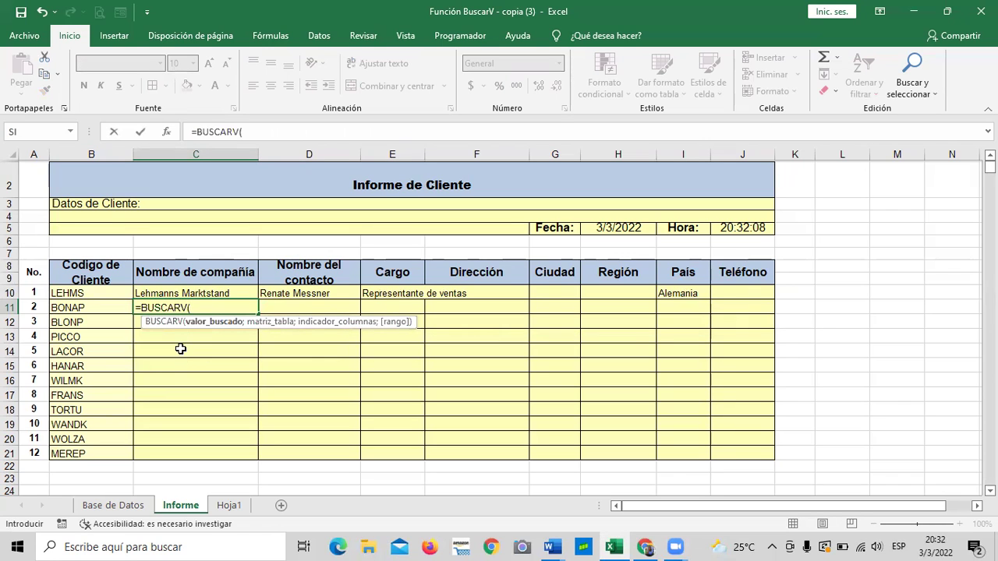
pyautogui.click(111, 304)
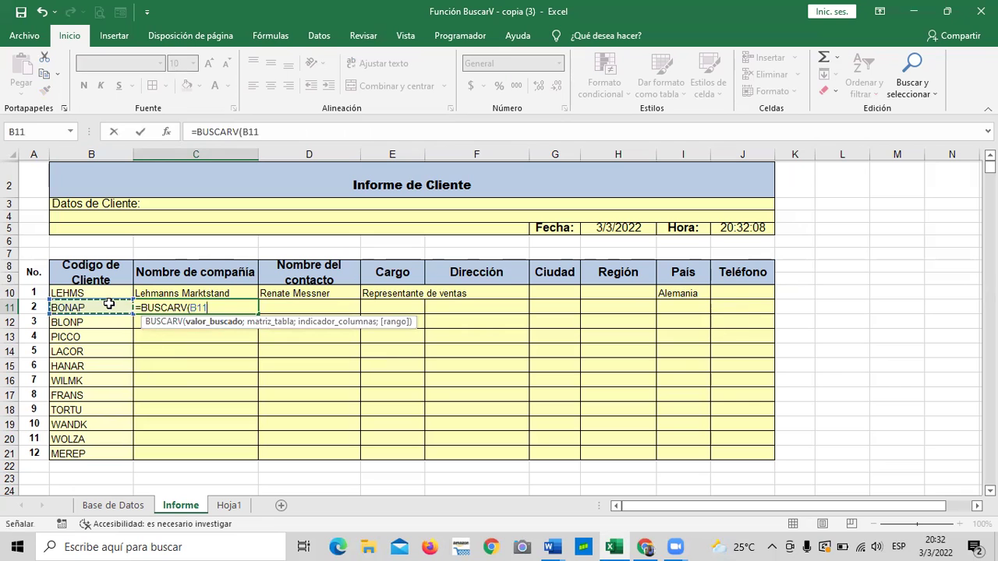
pyautogui.write(';')
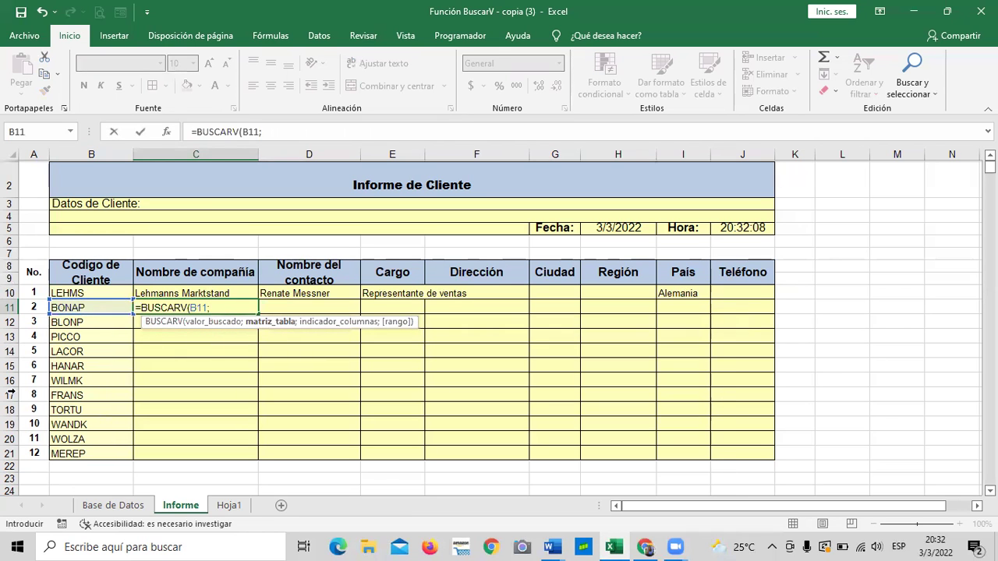
# Set the table array of the C11 formula to 'Base de Datos'!A2:I94
pyautogui.click(113, 505)
pyautogui.moveTo(63, 187); pyautogui.dragTo(773, 463)
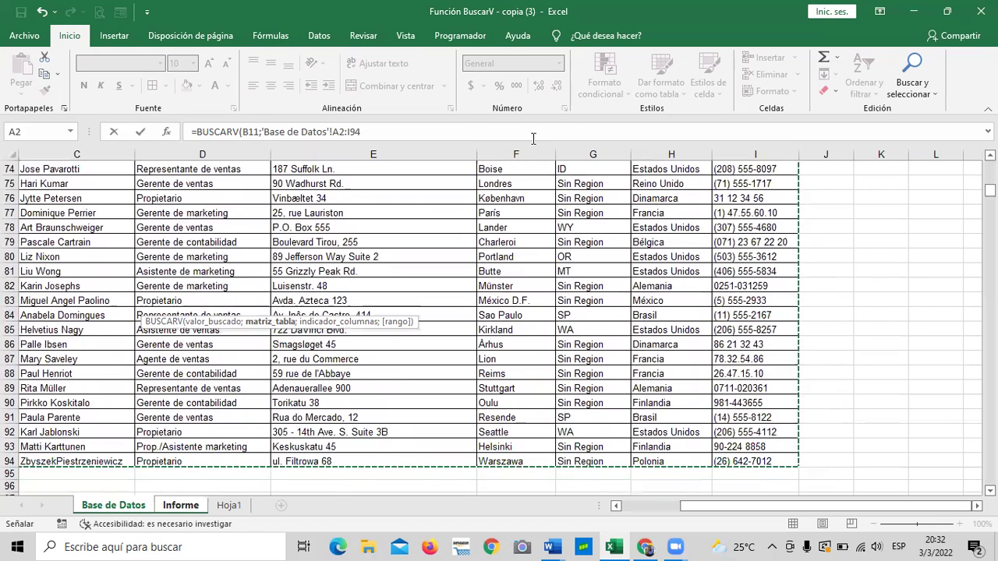
pyautogui.click(443, 130)
pyautogui.write(';')
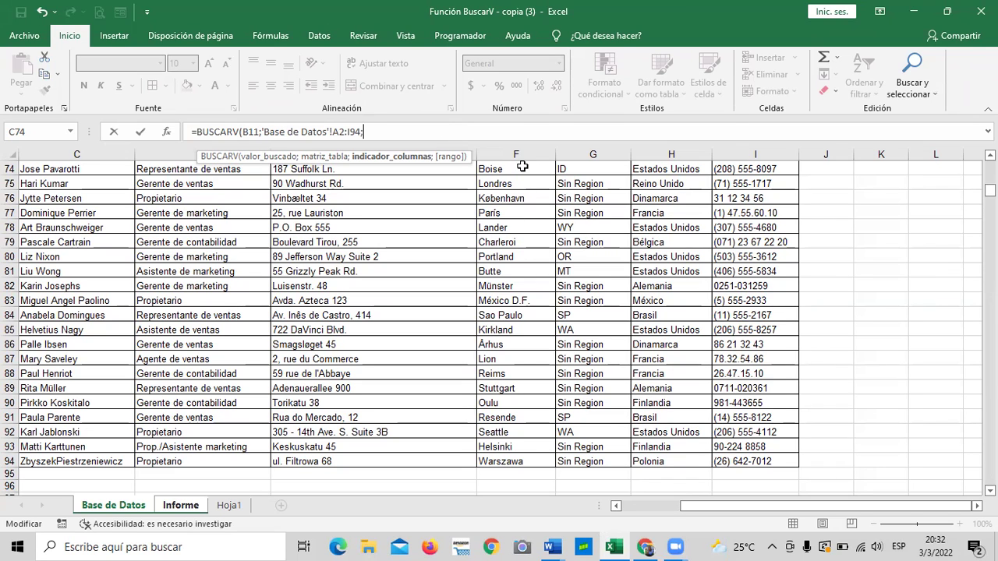
# Complete the C11 formula with column index 2 and FALSO for an exact match
pyautogui.scroll(16, 505, 265)
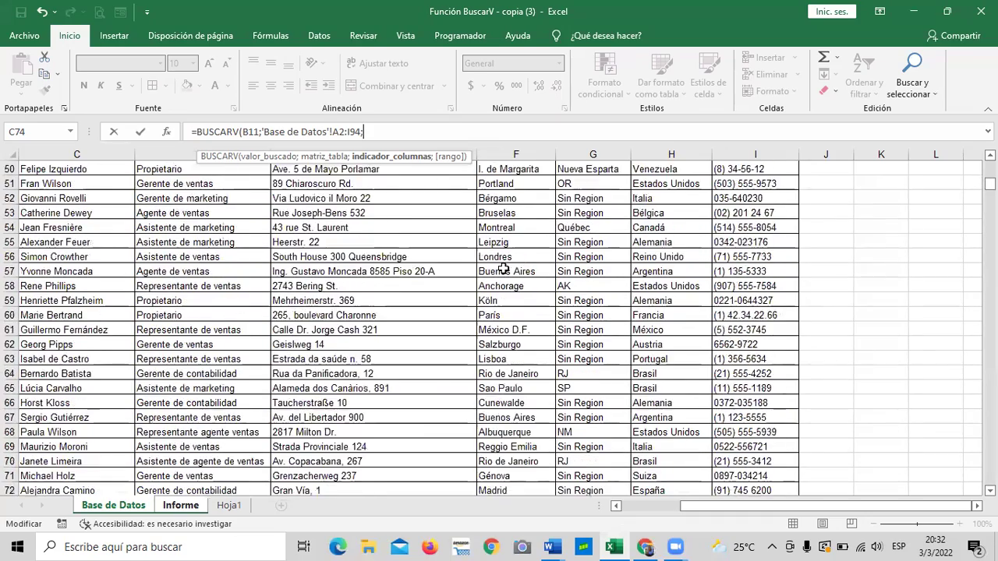
pyautogui.scroll(5, 504, 268)
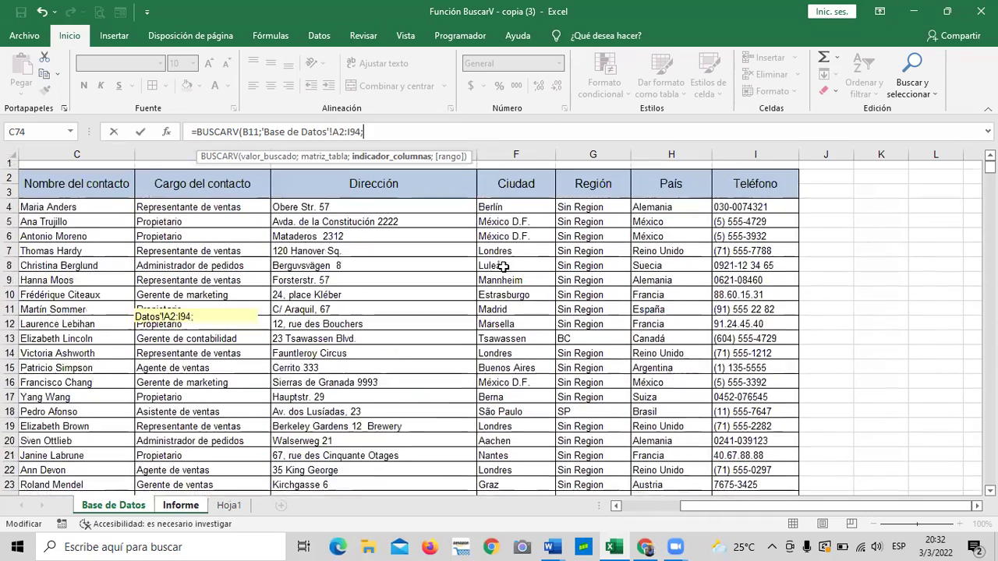
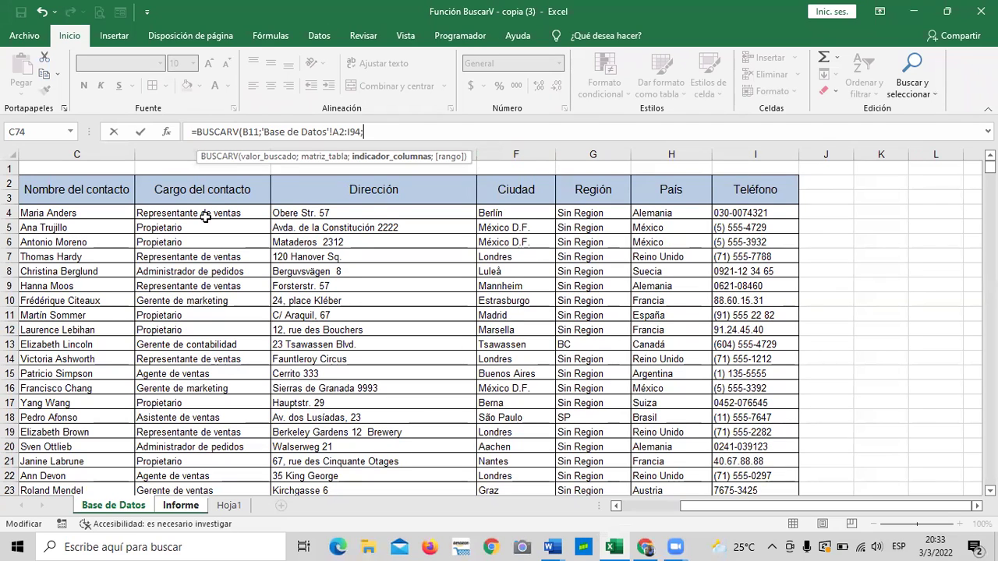
pyautogui.write('2;')
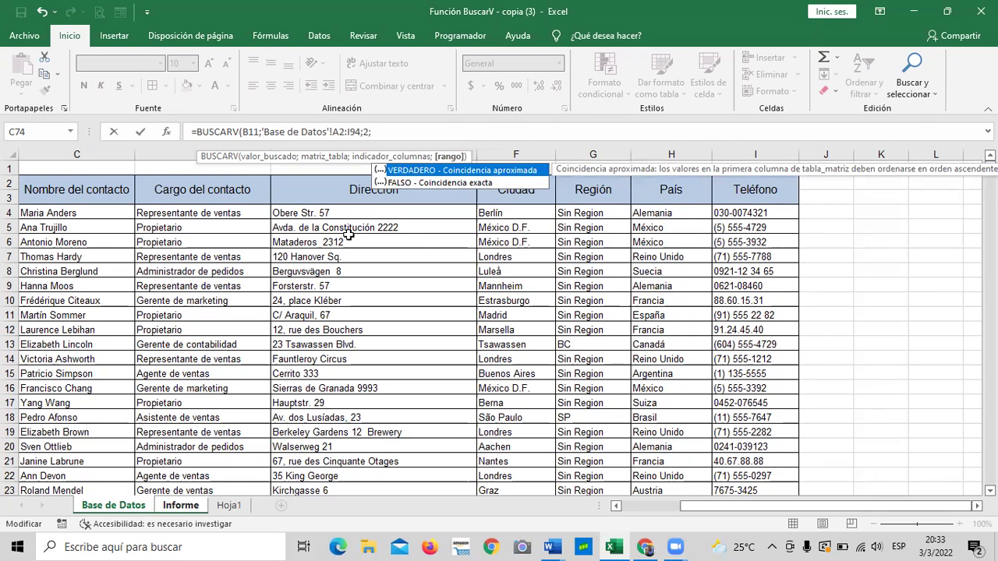
pyautogui.doubleClick(485, 184)
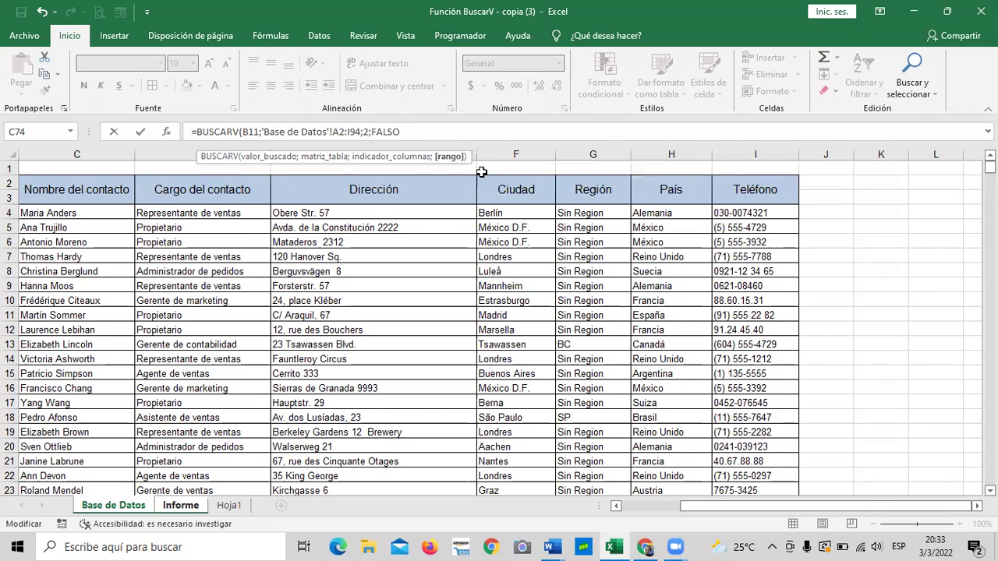
pyautogui.write(')')
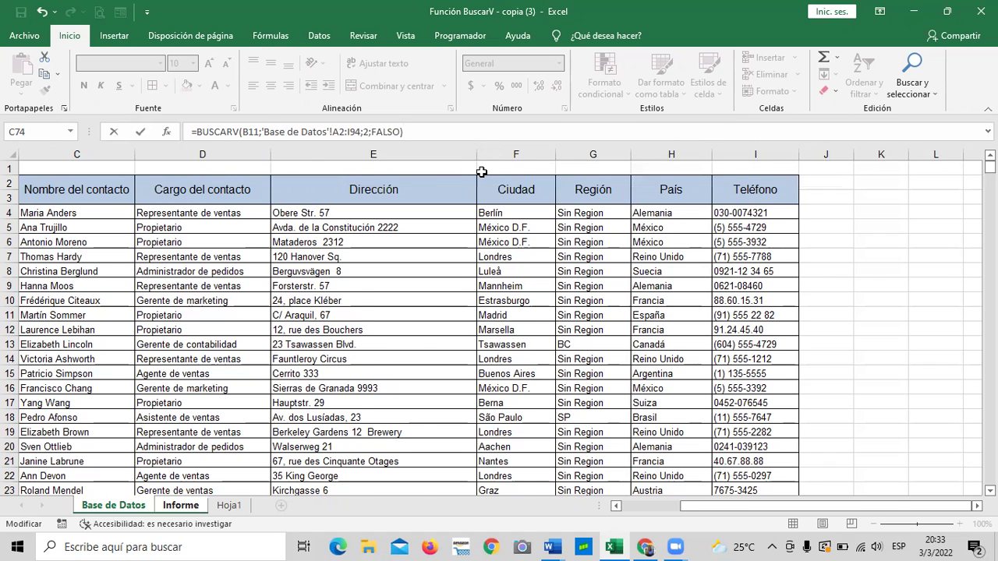
pyautogui.press('Return')
pyautogui.click(297, 352)
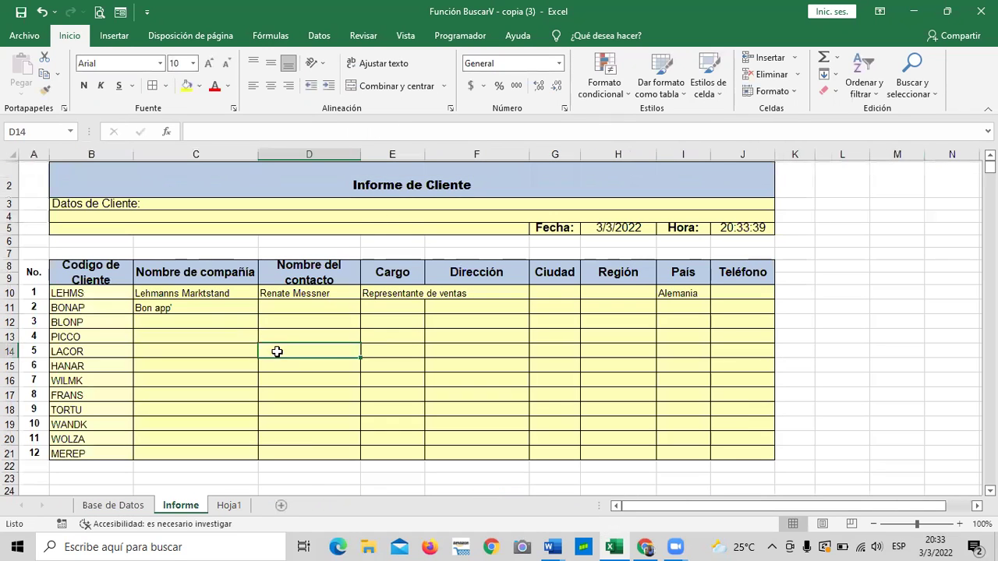
# Review the arguments of the BUSCARV formula in C11 without changing them
pyautogui.click(235, 310)
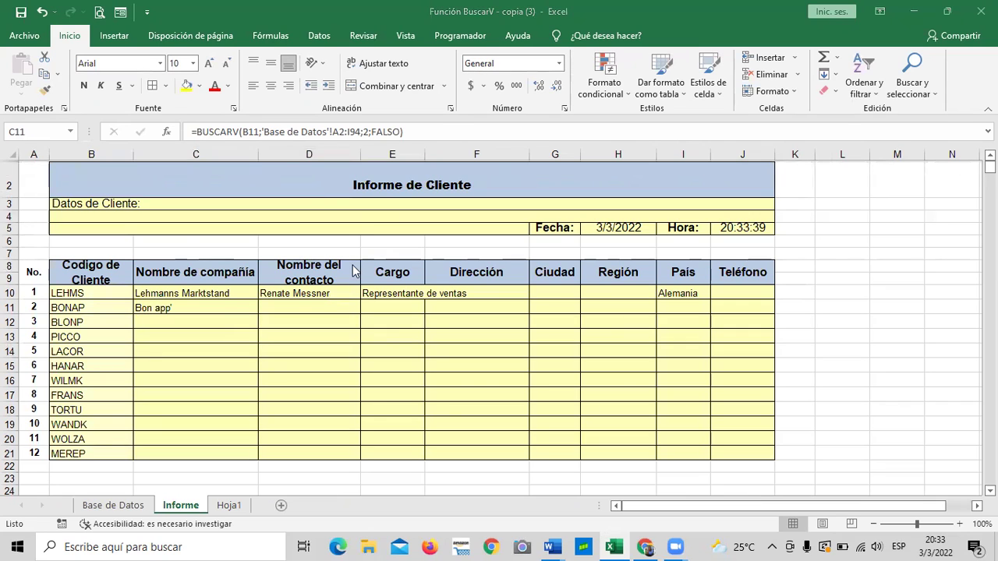
pyautogui.click(188, 307)
pyautogui.click(446, 133)
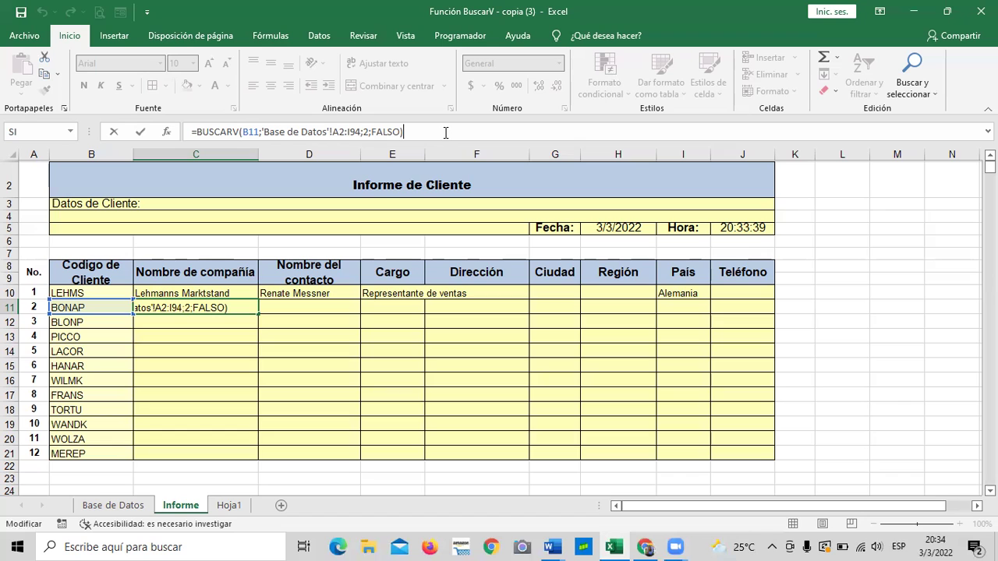
pyautogui.press('Return')
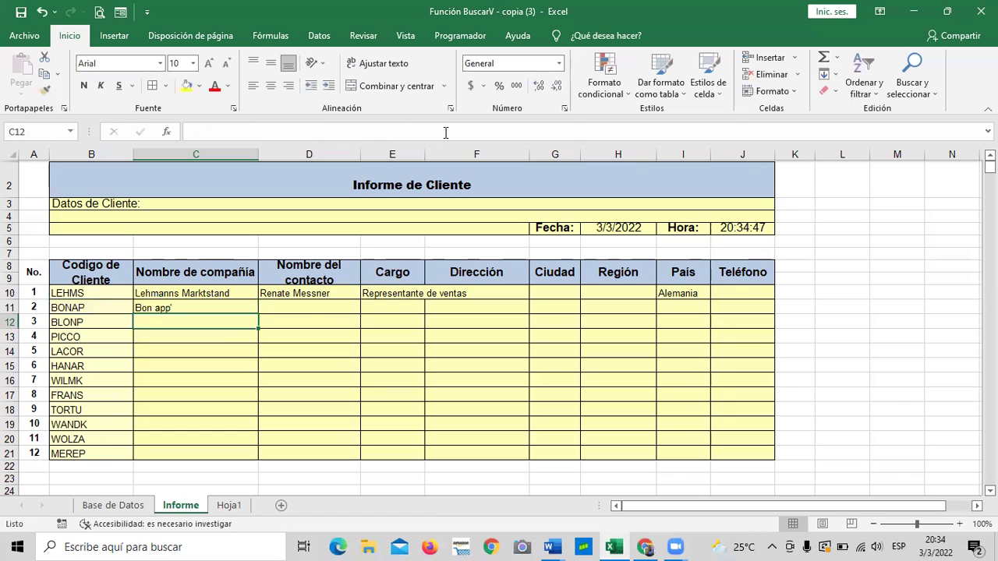
# Start a BUSCARV formula in cell D11 of the Informe sheet with B11 as the lookup value
pyautogui.click(334, 379)
pyautogui.click(333, 313)
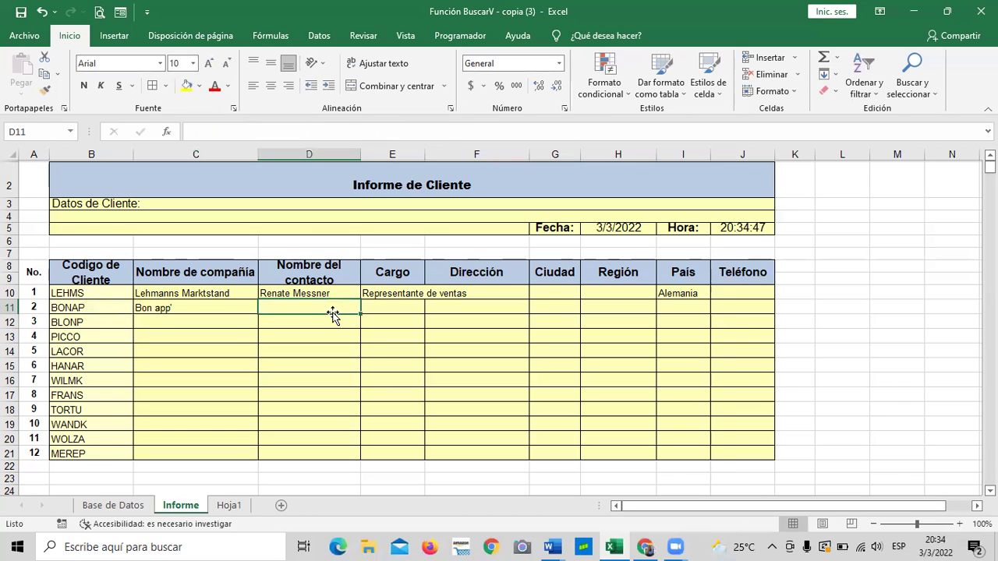
pyautogui.write('=bus')
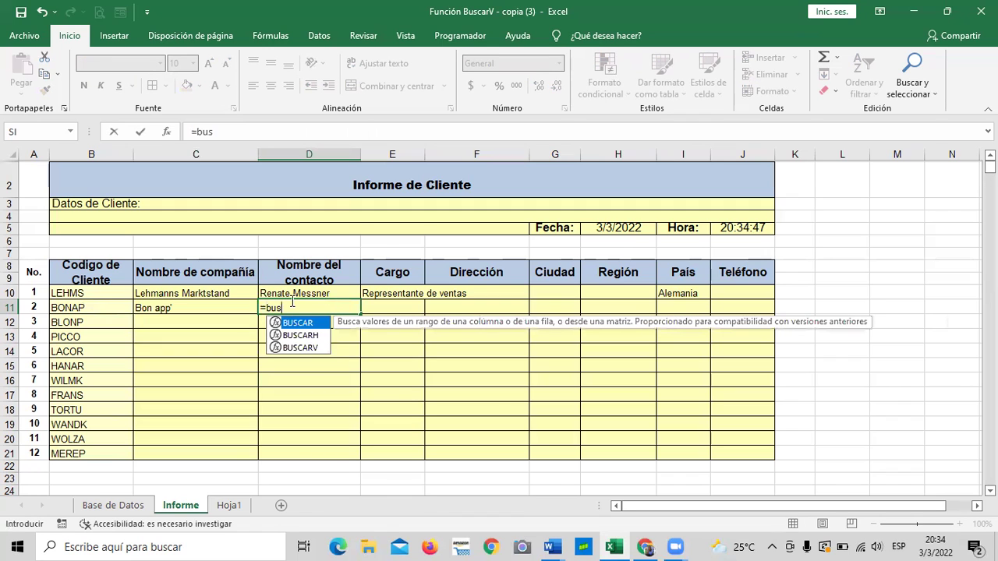
pyautogui.write('car')
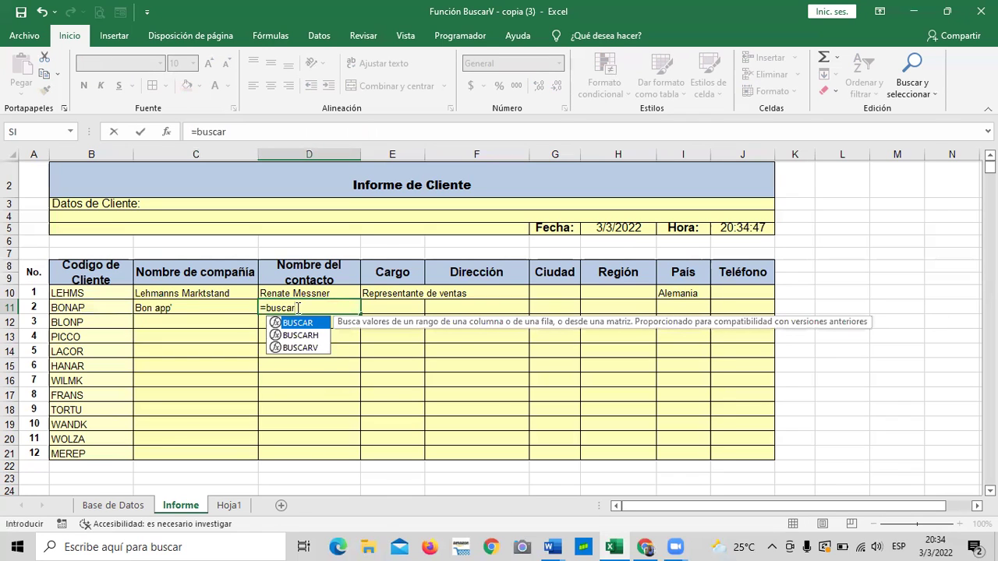
pyautogui.doubleClick(310, 348)
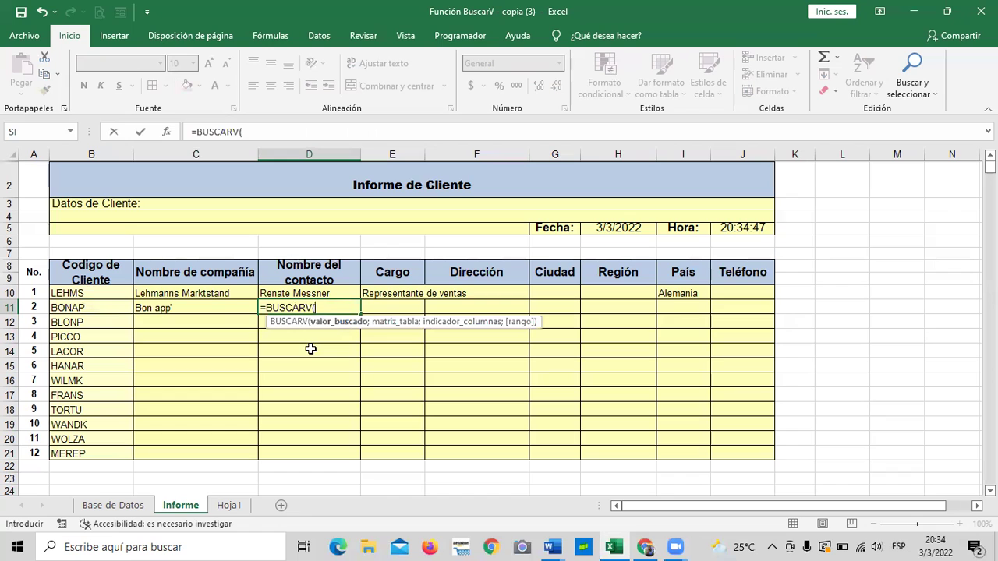
pyautogui.click(91, 311)
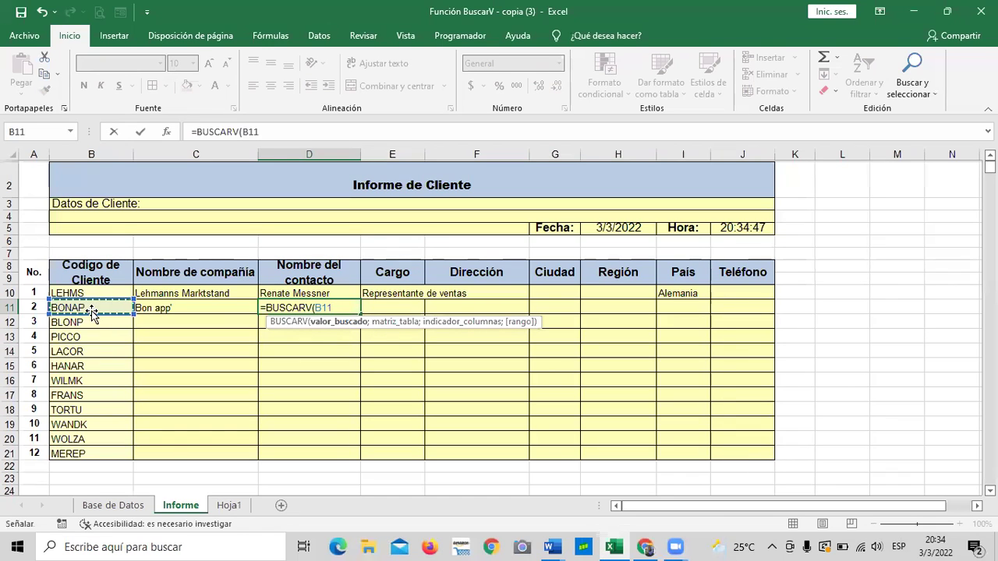
pyautogui.write(';')
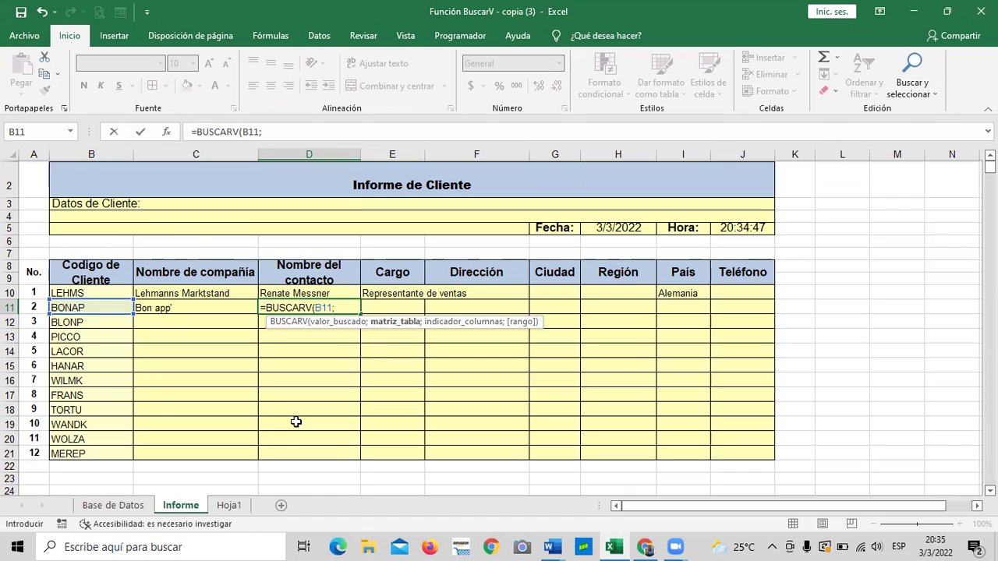
# Add the range C2:I94 of the Base de Datos sheet as the formula's lookup table
pyautogui.click(116, 503)
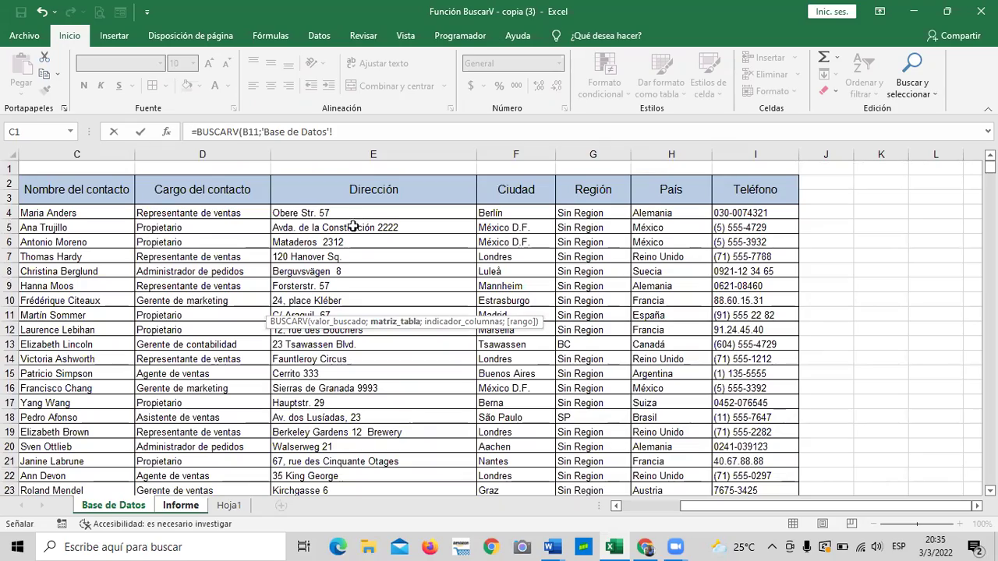
pyautogui.click(368, 131)
pyautogui.moveTo(112, 190); pyautogui.dragTo(733, 446)
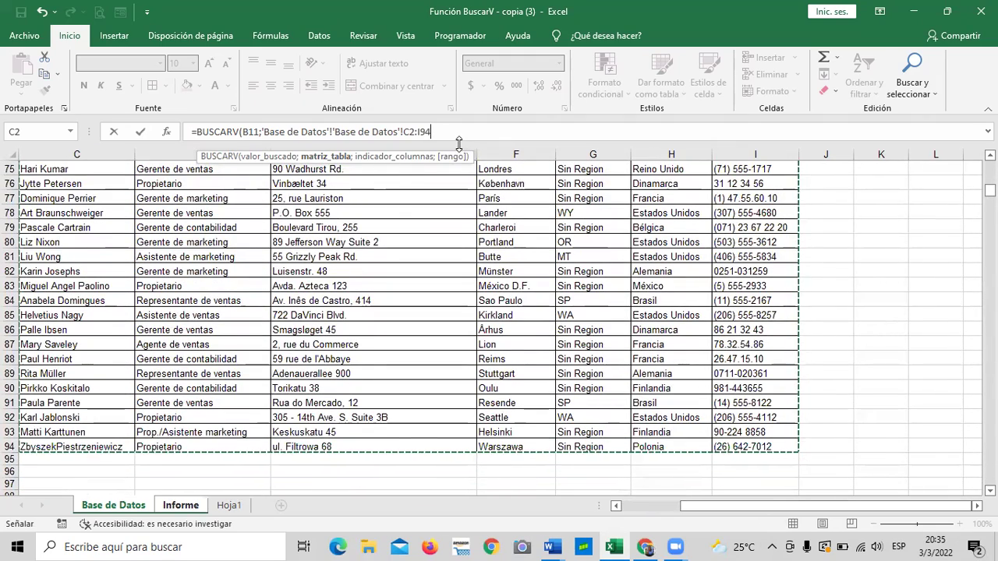
pyautogui.write(';')
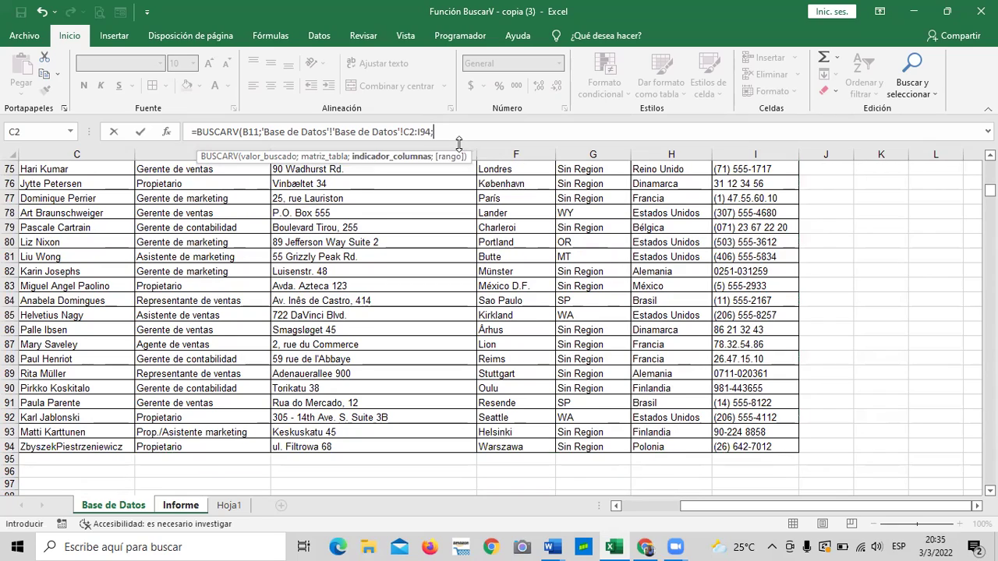
# Complete the formula with column index 3 and exact match FALSO, and try to enter it
pyautogui.scroll(16, 435, 319)
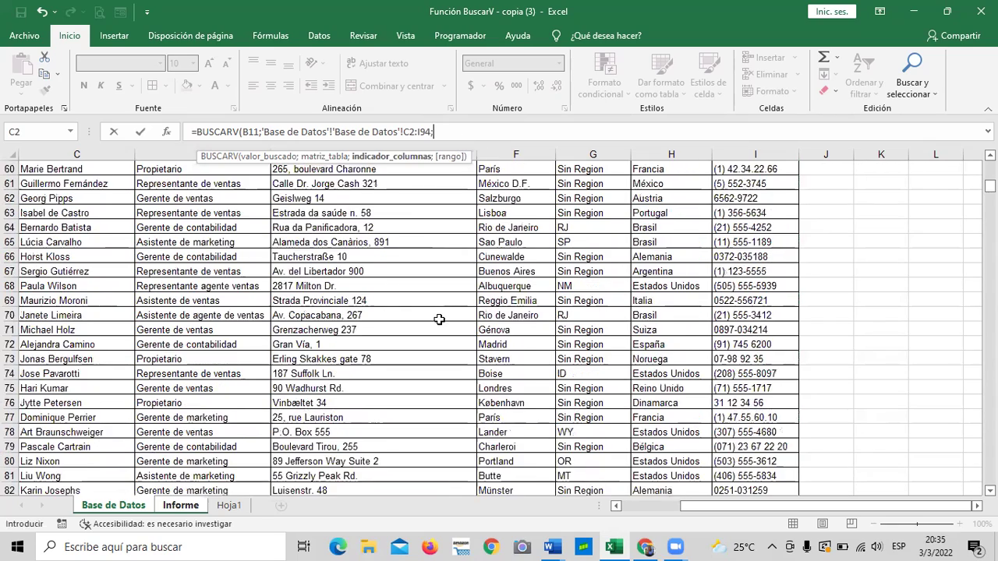
pyautogui.scroll(9, 436, 320)
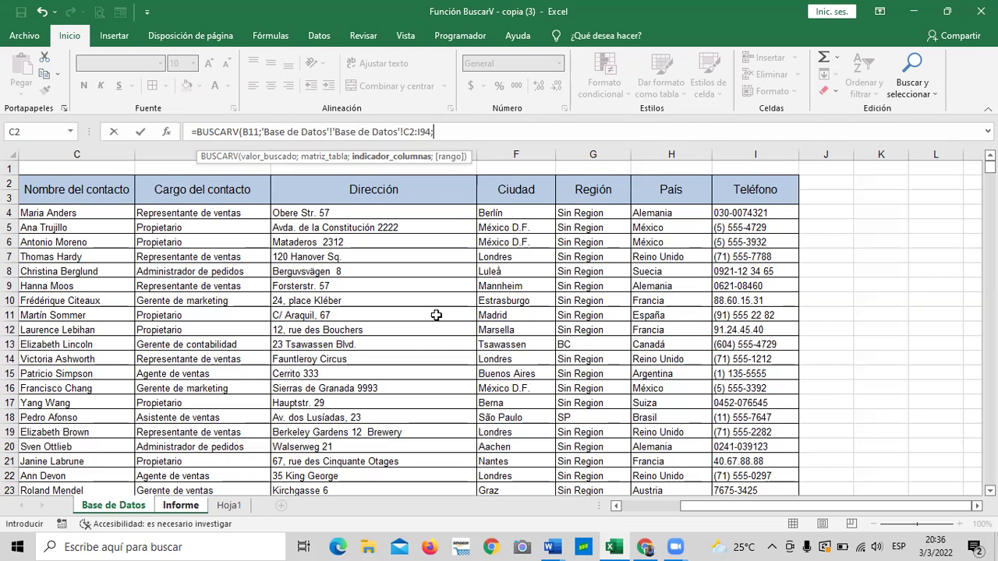
pyautogui.write(';')
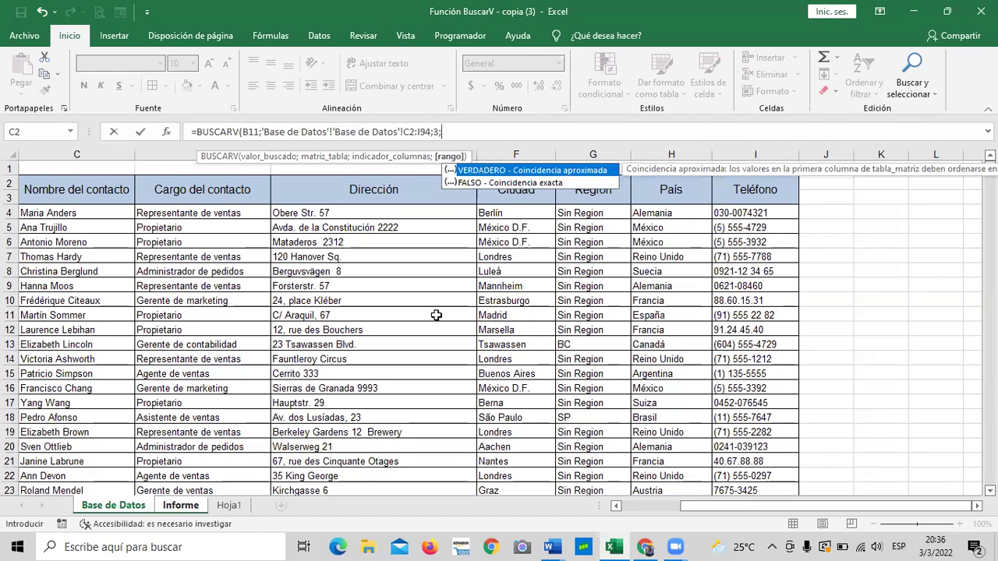
pyautogui.doubleClick(565, 184)
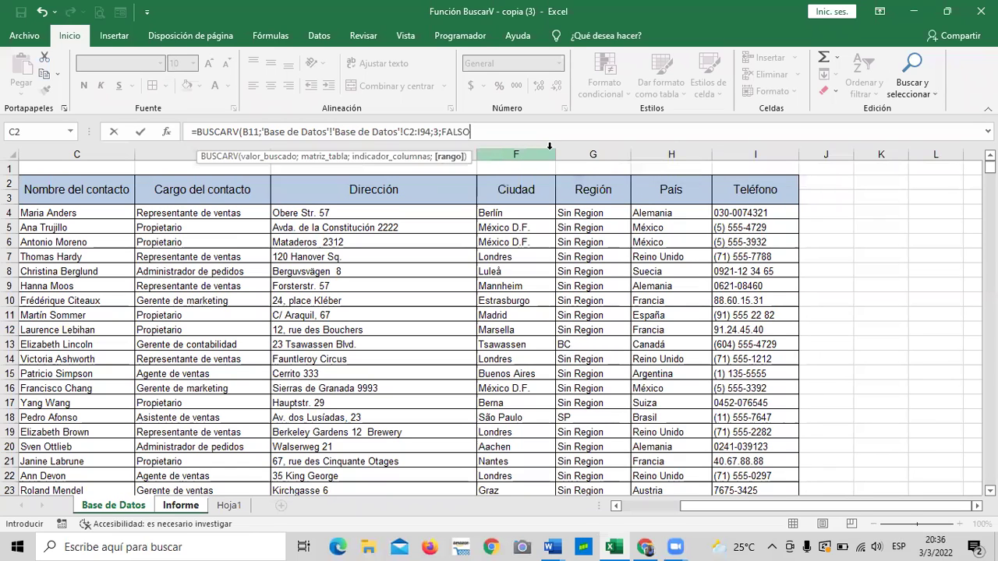
pyautogui.write(')')
pyautogui.press('Return')
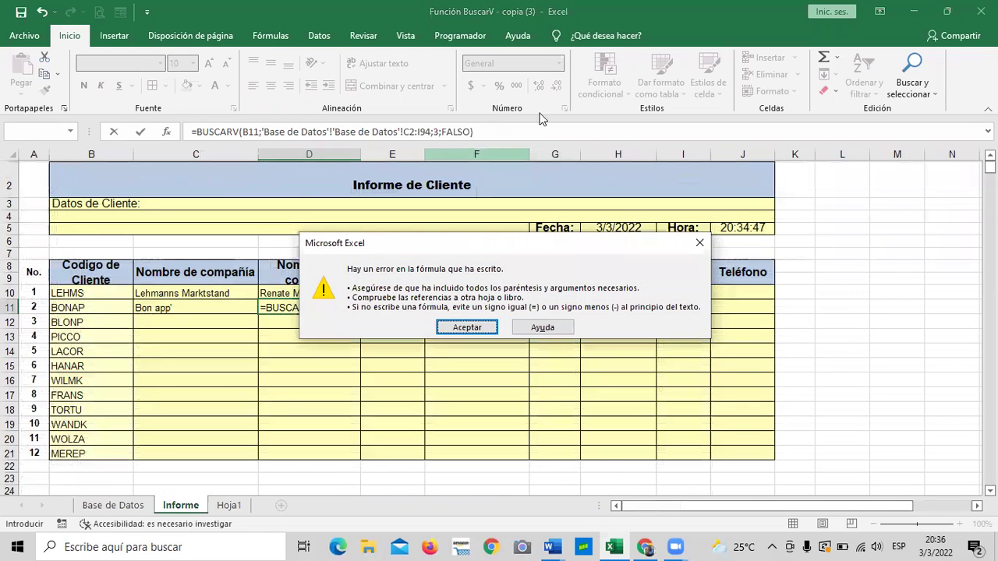
pyautogui.click(467, 328)
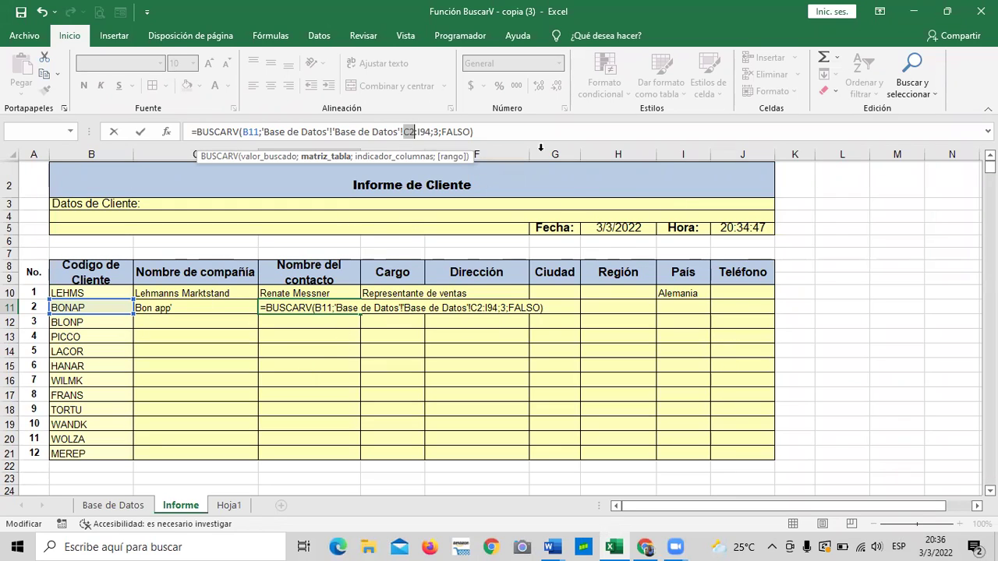
# Change the start of the formula's table range to A2 and try to enter the formula again
pyautogui.click(486, 130)
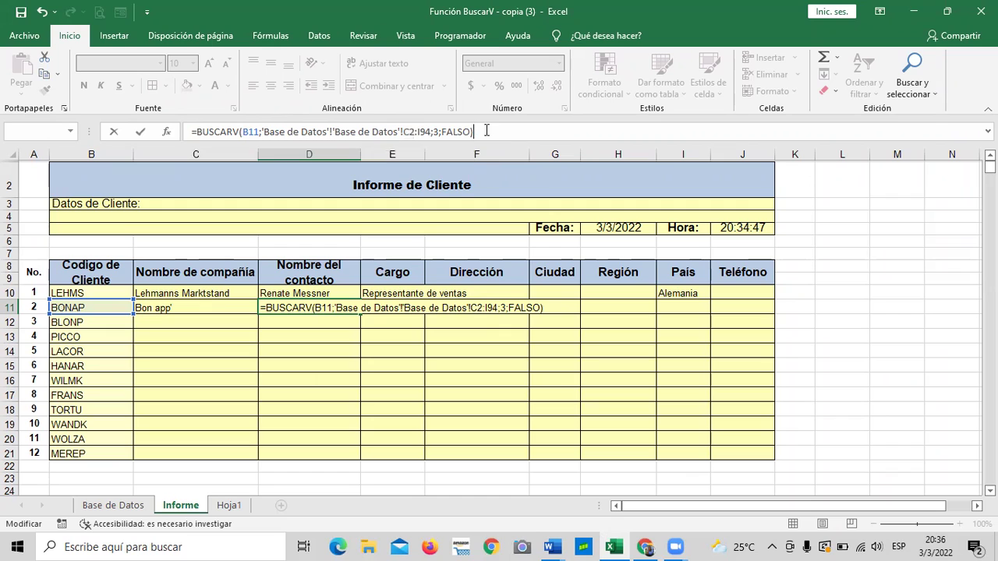
pyautogui.click(409, 131)
pyautogui.press('BackSpace')
pyautogui.write('A')
pyautogui.click(473, 133)
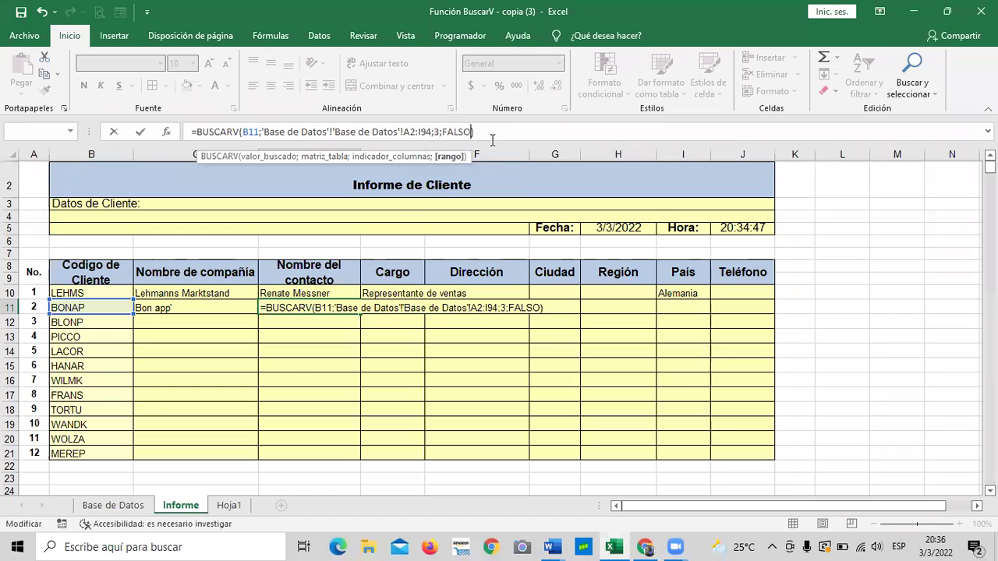
pyautogui.click(492, 134)
pyautogui.press('Return')
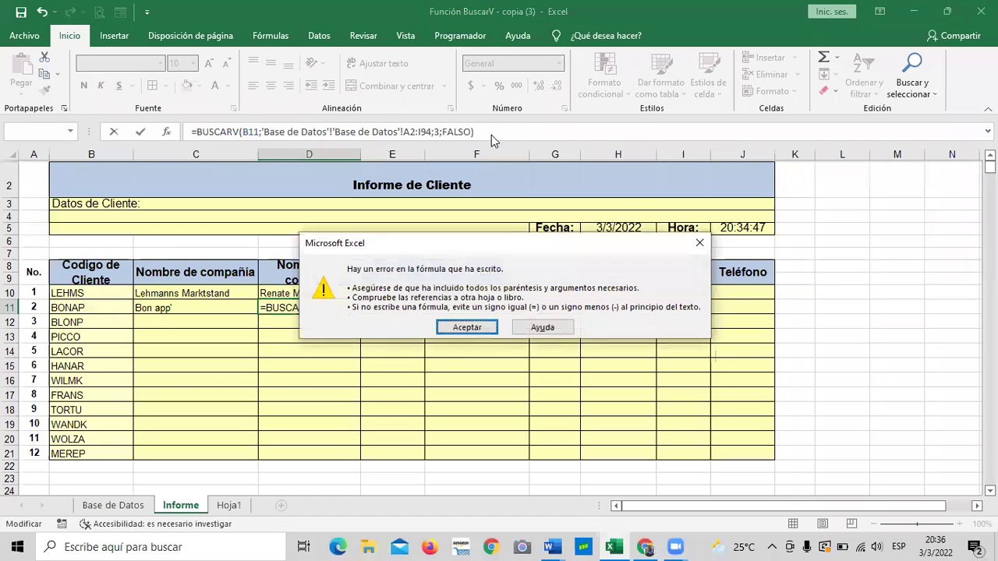
pyautogui.click(462, 327)
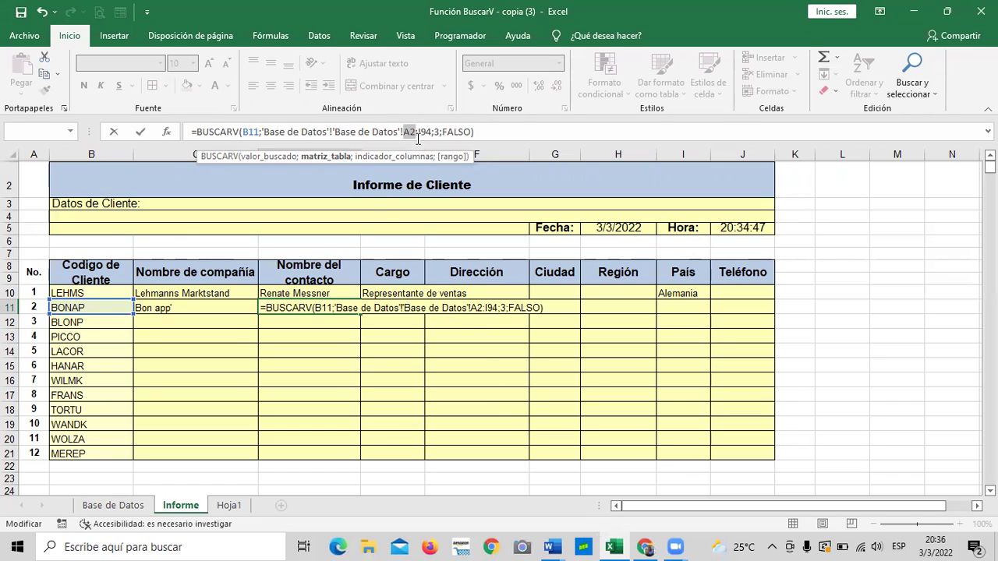
# Delete the duplicated 'Base de Datos' sheet name from the formula and try to enter it
pyautogui.click(328, 131)
pyautogui.press('BackSpace')
pyautogui.press('BackSpace')
pyautogui.press('BackSpace')
pyautogui.press('BackSpace')
pyautogui.press('BackSpace')
pyautogui.press('BackSpace')
pyautogui.press('BackSpace')
pyautogui.press('BackSpace')
pyautogui.press('BackSpace')
pyautogui.press('BackSpace')
pyautogui.press('BackSpace')
pyautogui.press('BackSpace')
pyautogui.press('BackSpace')
pyautogui.press('BackSpace')
pyautogui.press('BackSpace')
pyautogui.press('BackSpace')
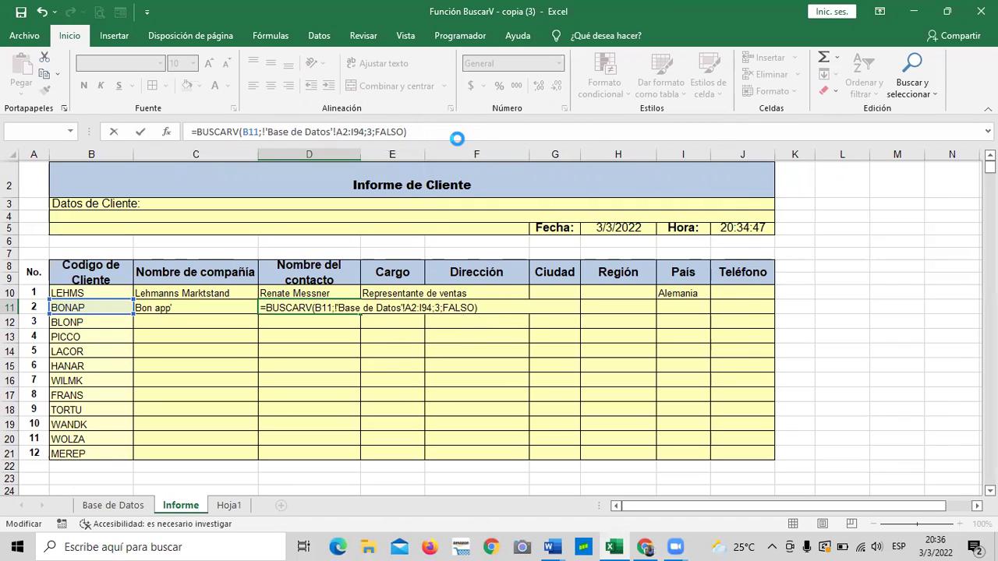
pyautogui.click(450, 350)
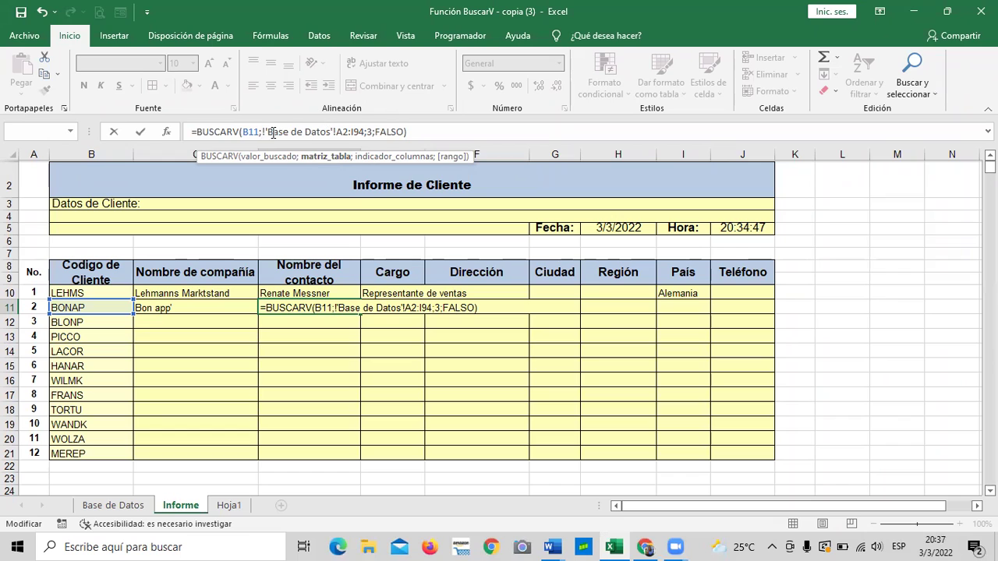
# Replace the semicolon after B11 in the formula and try once more to enter it
pyautogui.press('BackSpace')
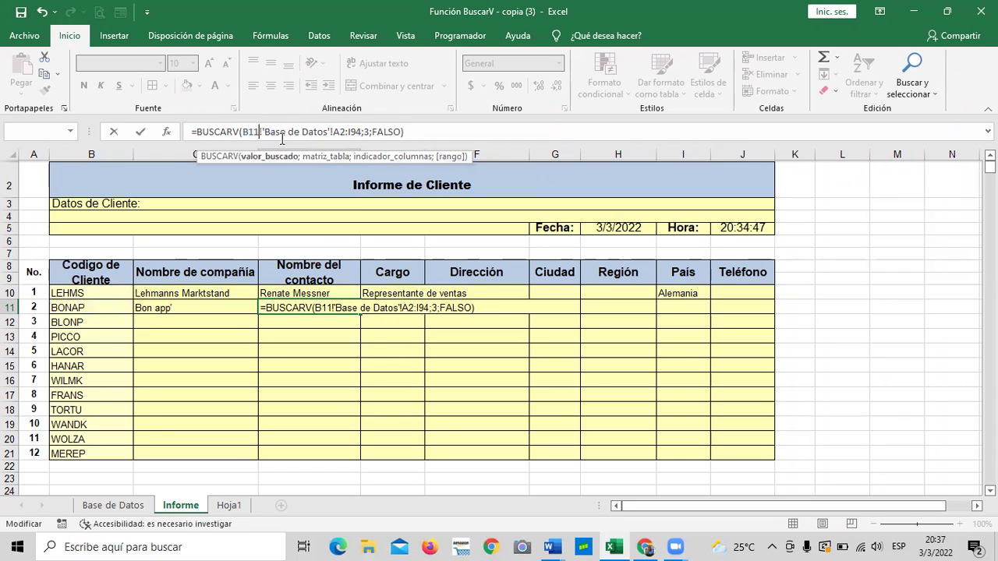
pyautogui.write(';')
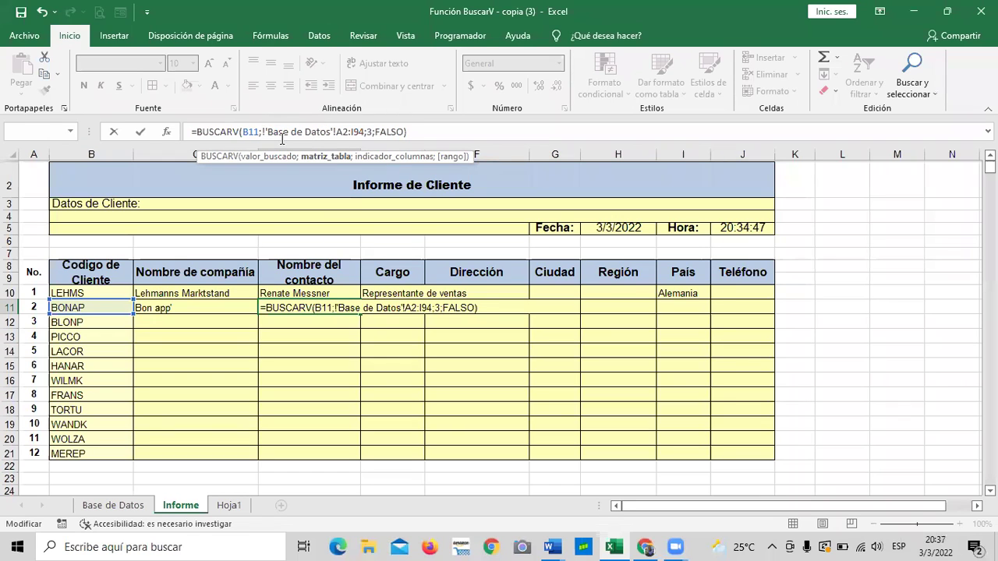
pyautogui.press('Return')
pyautogui.click(491, 351)
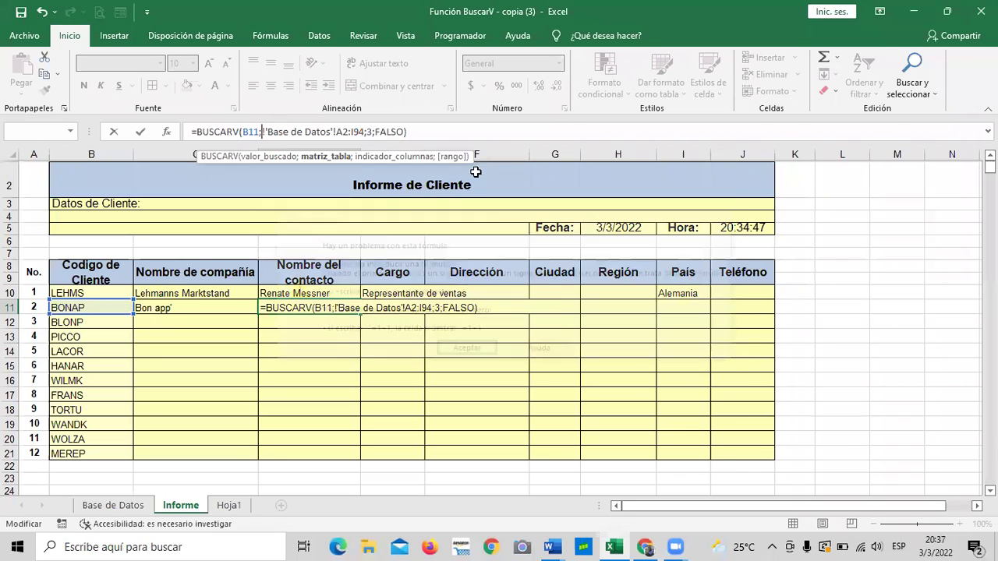
# Discard the faulty BUSCARV formula in D11
pyautogui.moveTo(408, 131); pyautogui.dragTo(206, 130)
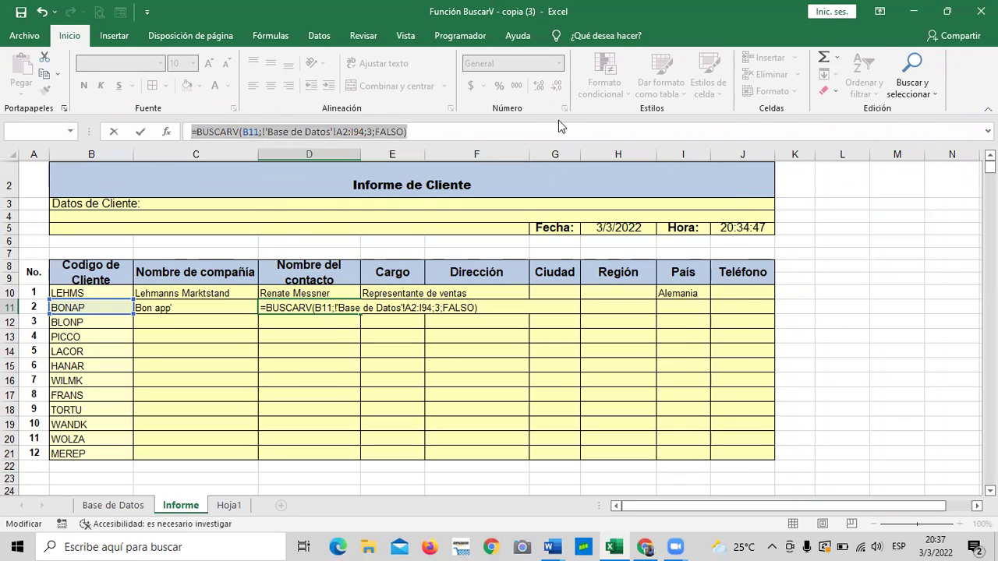
pyautogui.press('Escape')
pyautogui.click(470, 327)
pyautogui.click(489, 374)
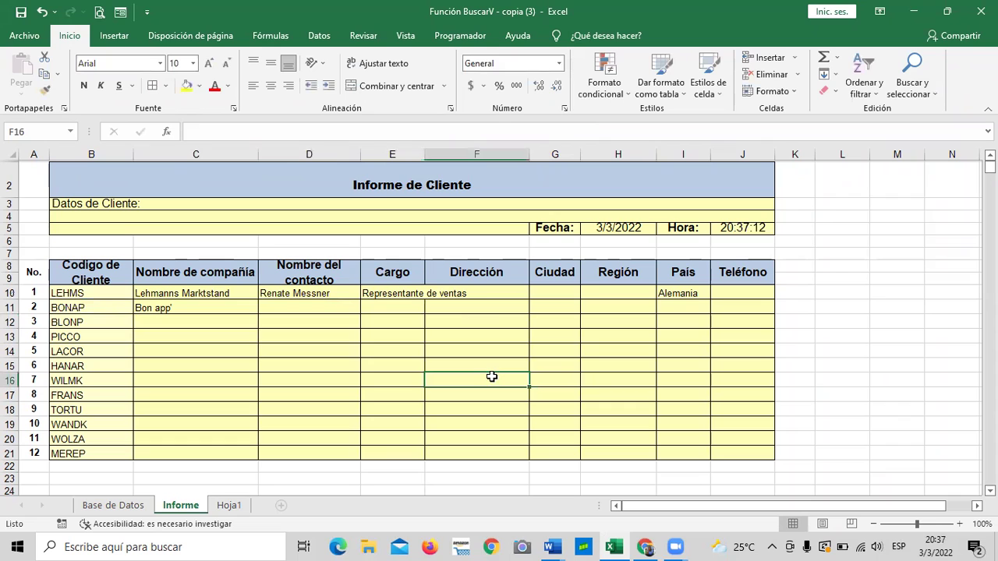
# Widen the Cargo column of the report so that the job title in row 10 fits
pyautogui.moveTo(425, 156); pyautogui.dragTo(475, 163)
pyautogui.click(432, 365)
pyautogui.click(438, 307)
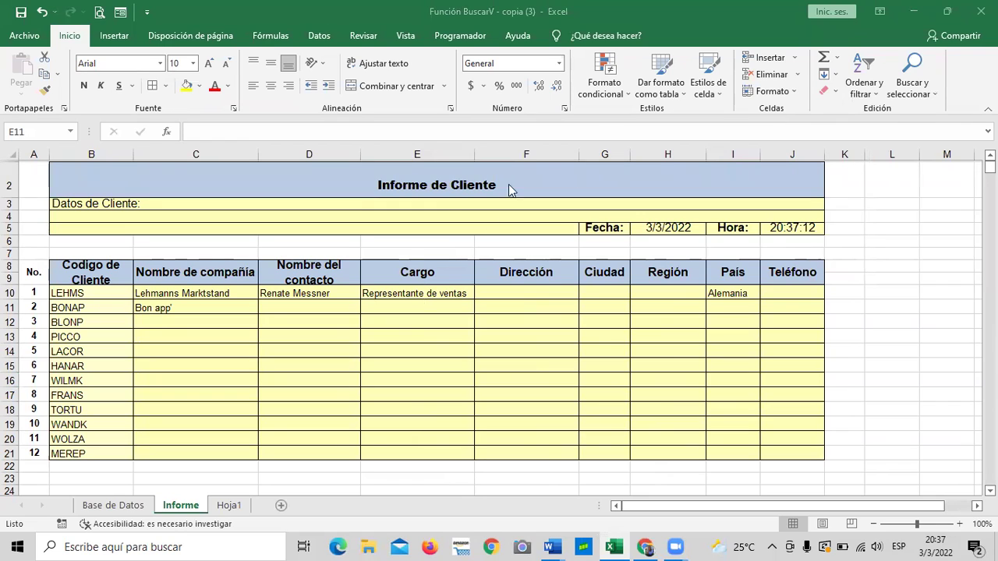
pyautogui.click(574, 378)
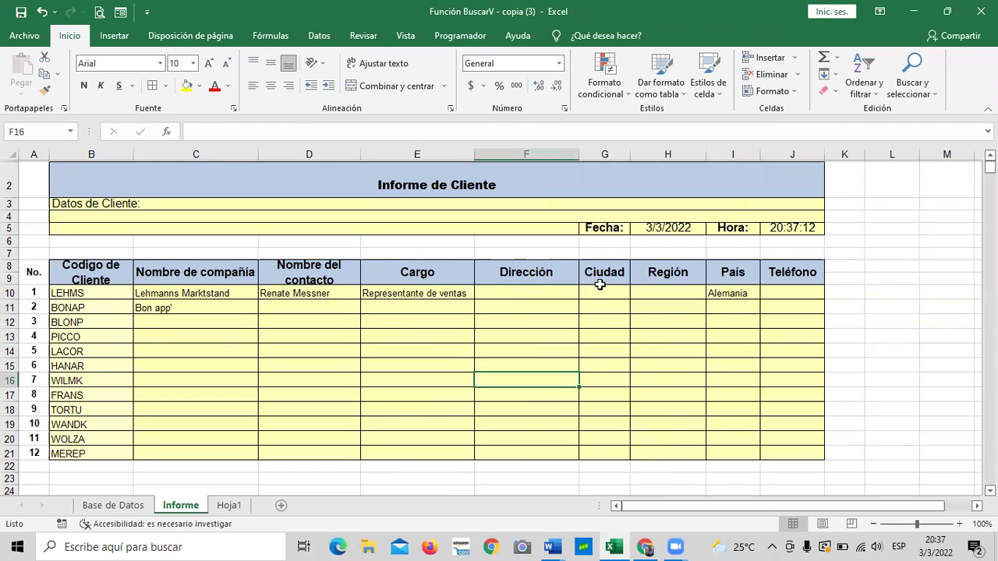
pyautogui.click(428, 411)
# Begin a new BUSCARV formula in D11 that looks up the client code in B11
pyautogui.click(292, 307)
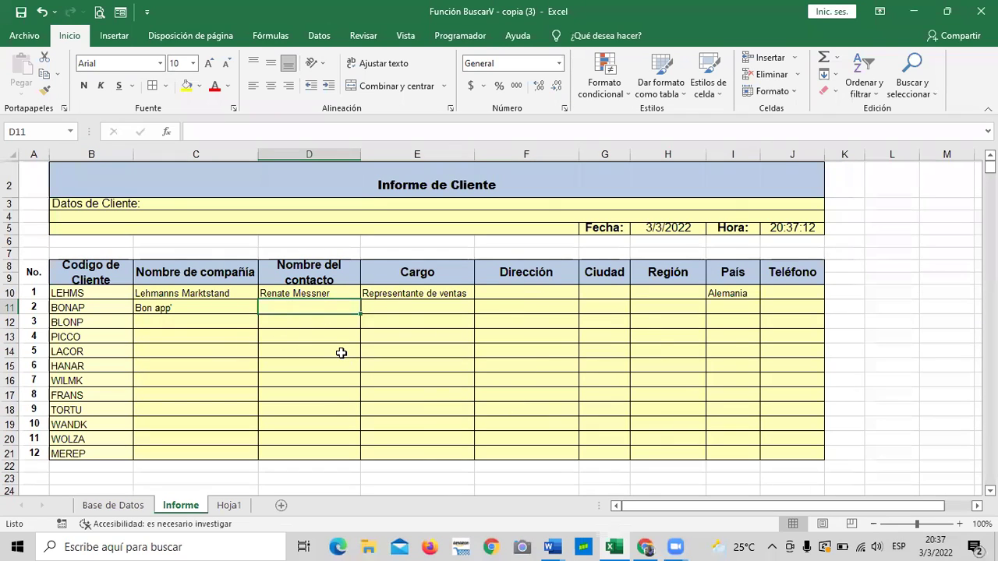
pyautogui.write('=busc')
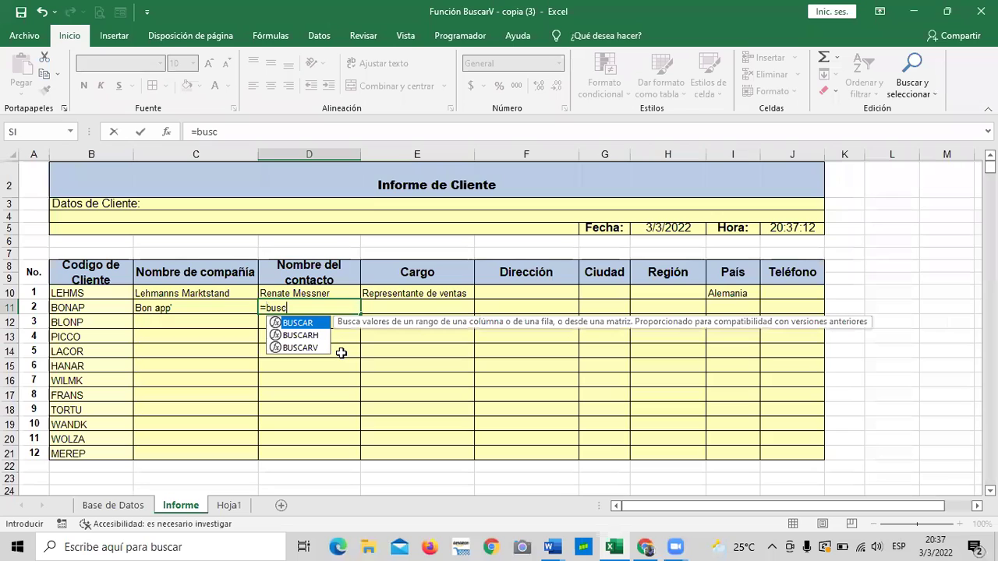
pyautogui.write('ar')
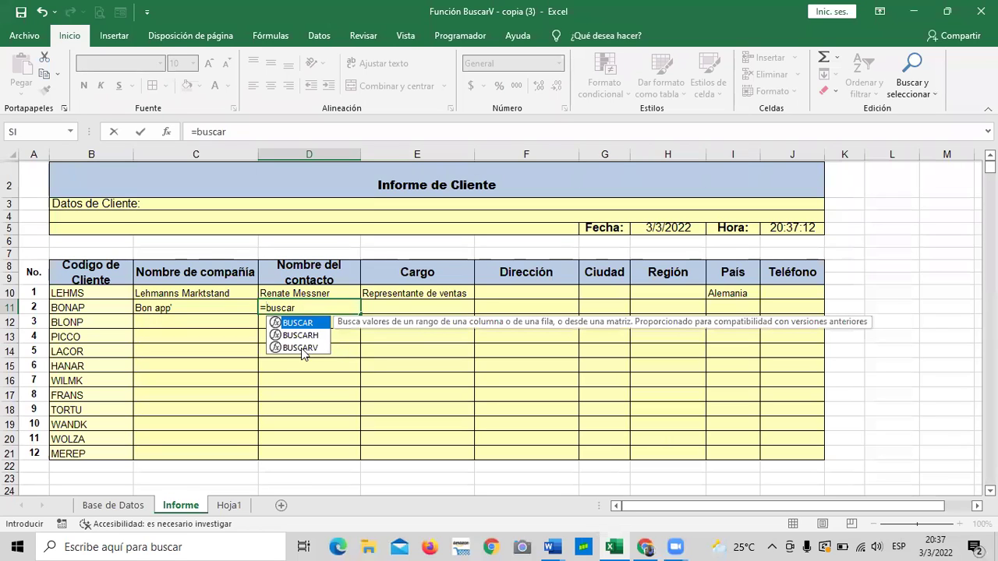
pyautogui.doubleClick(301, 349)
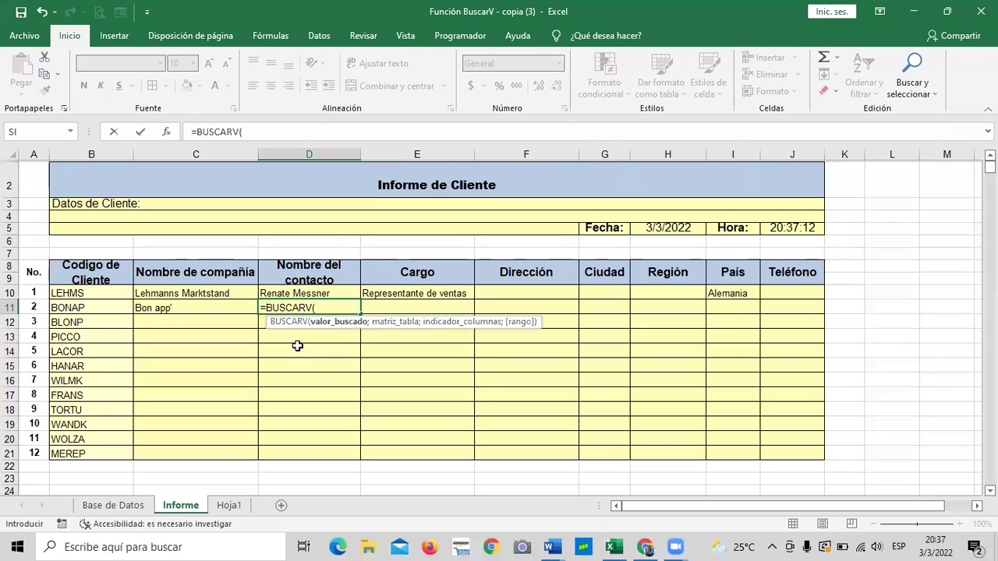
pyautogui.click(86, 306)
pyautogui.write(';')
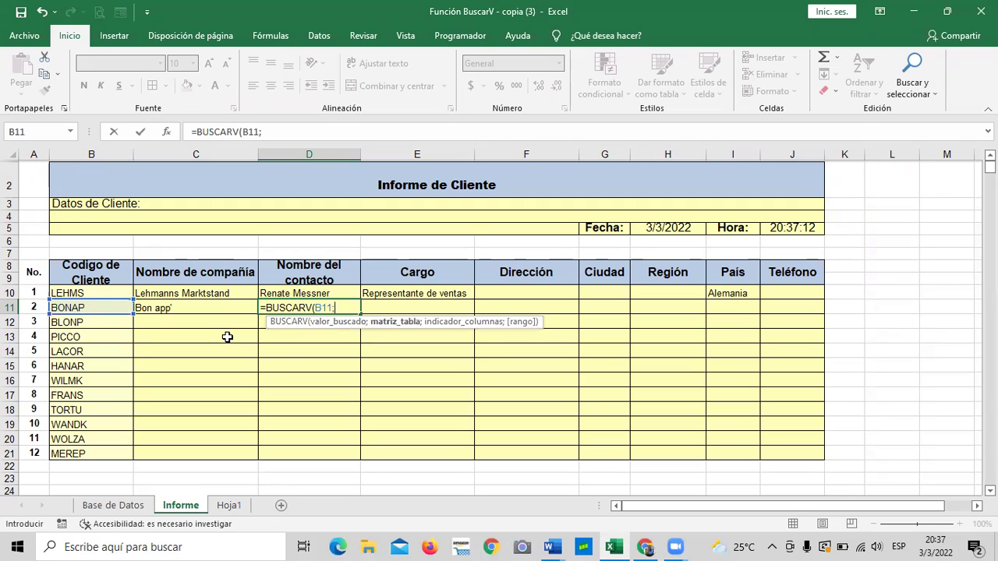
# Set the formula's lookup table to the range A2:I94 on the Base de Datos sheet
pyautogui.click(139, 508)
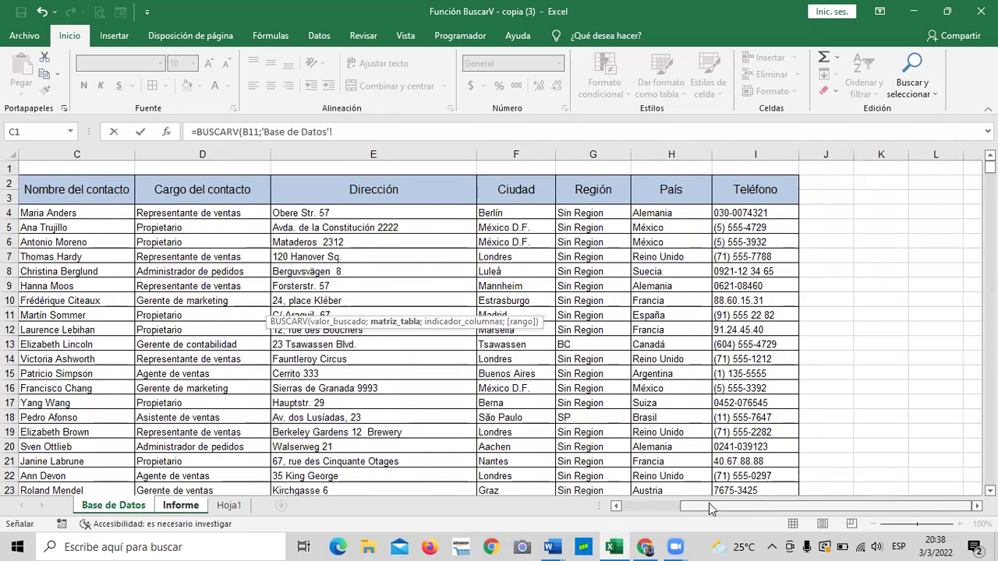
pyautogui.moveTo(710, 509); pyautogui.dragTo(651, 508)
pyautogui.moveTo(47, 191); pyautogui.dragTo(672, 476)
pyautogui.click(387, 125)
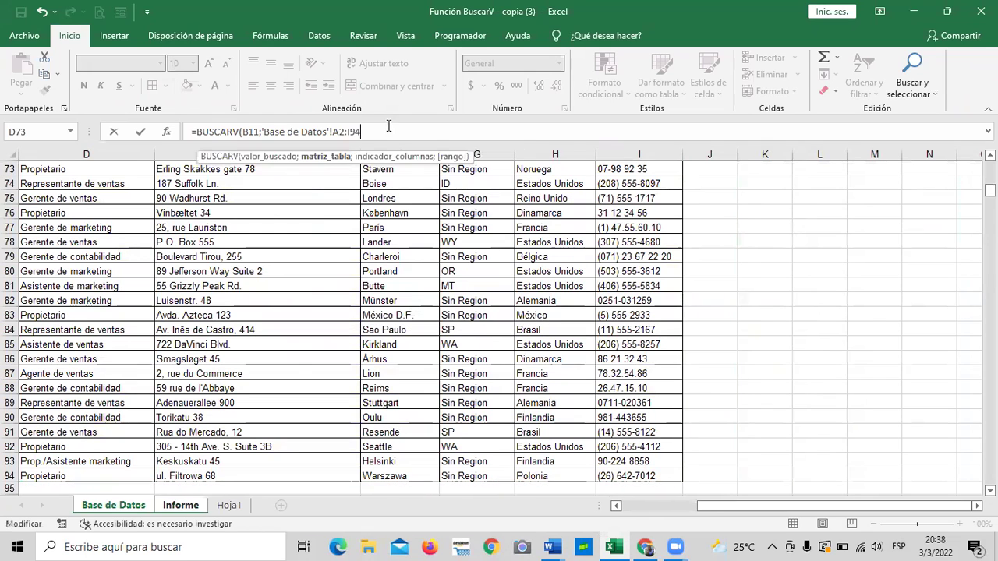
# Complete the BUSCARV formula in D11 with column index 3 and exact match (FALSO)
pyautogui.write(';3;')
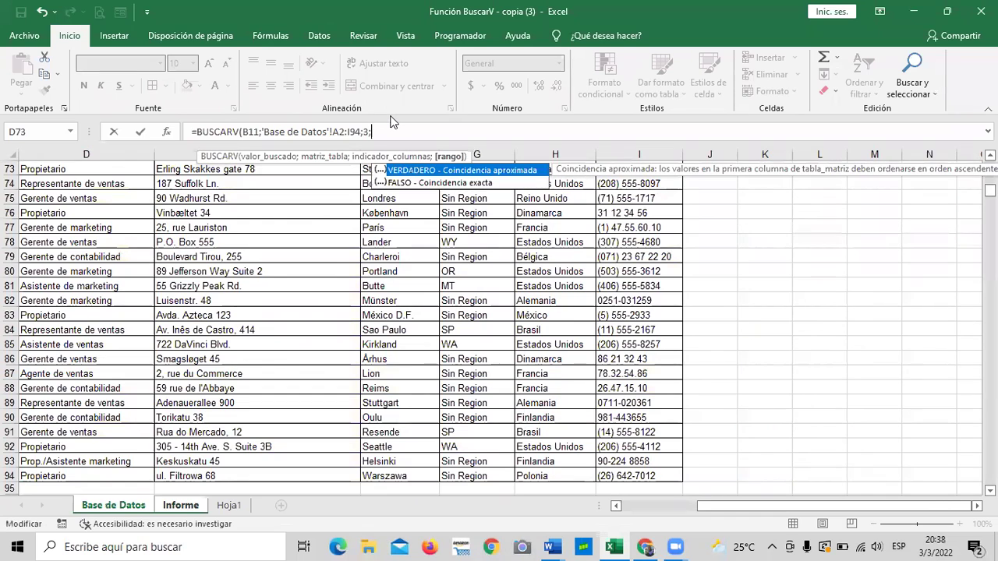
pyautogui.doubleClick(431, 182)
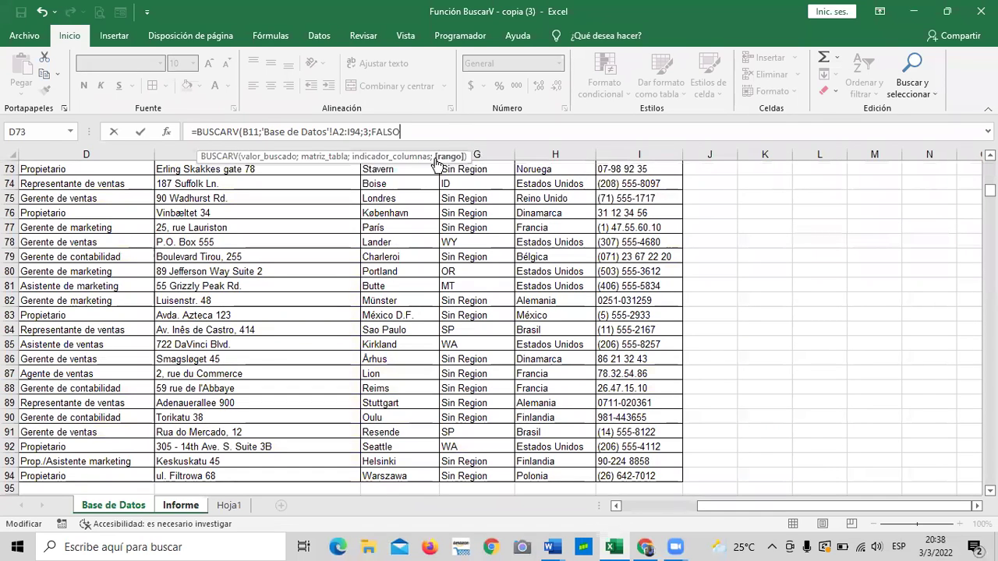
pyautogui.write(')')
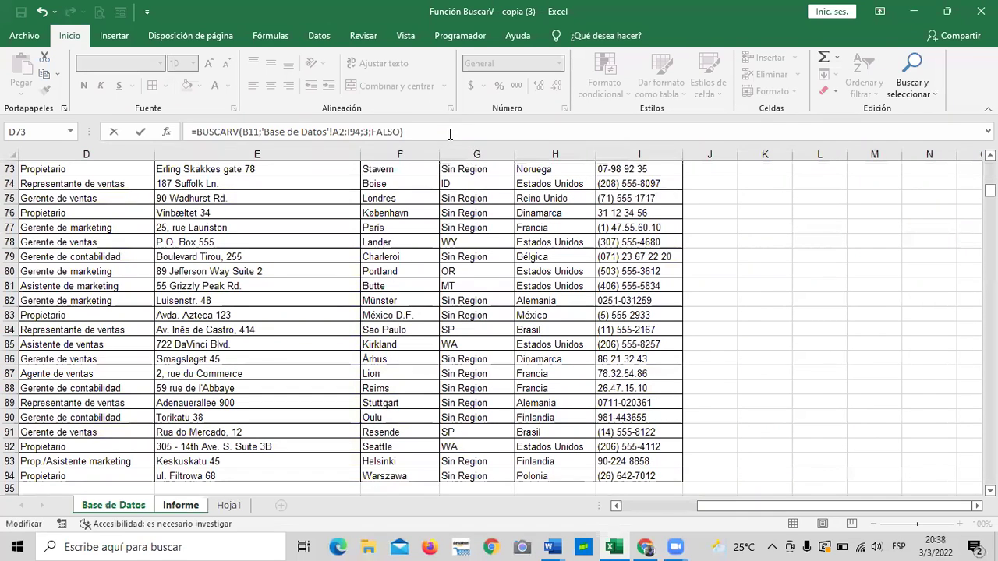
pyautogui.press('Return')
pyautogui.click(277, 367)
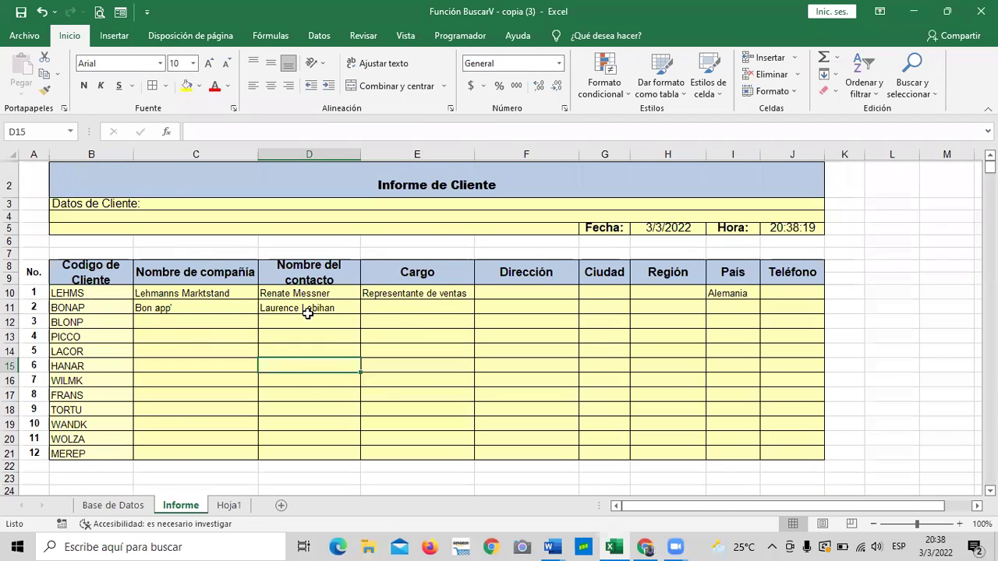
# Test the row 11 lookups by choosing client code CHOPS and finally PARIS in B11
pyautogui.click(417, 305)
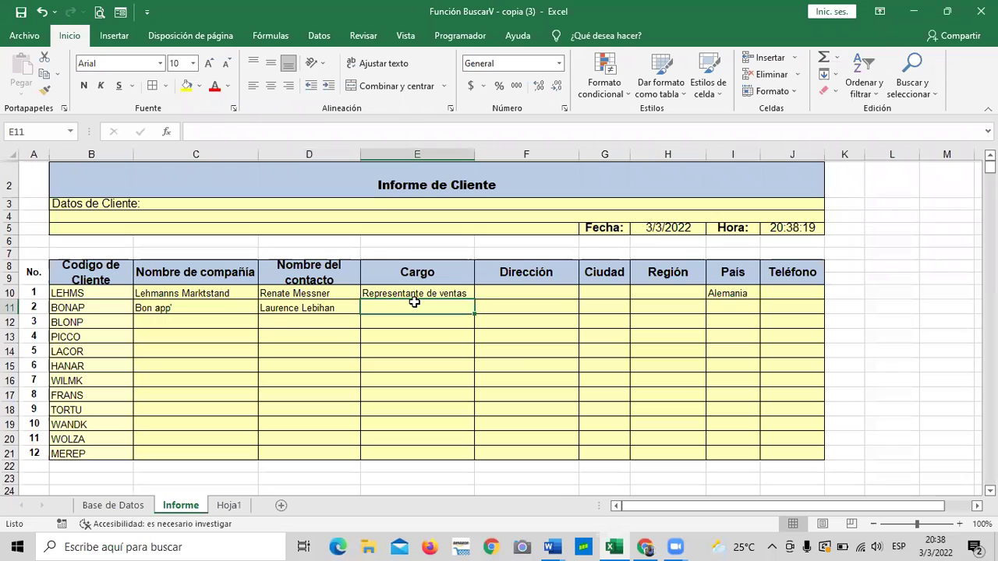
pyautogui.click(112, 308)
pyautogui.click(140, 308)
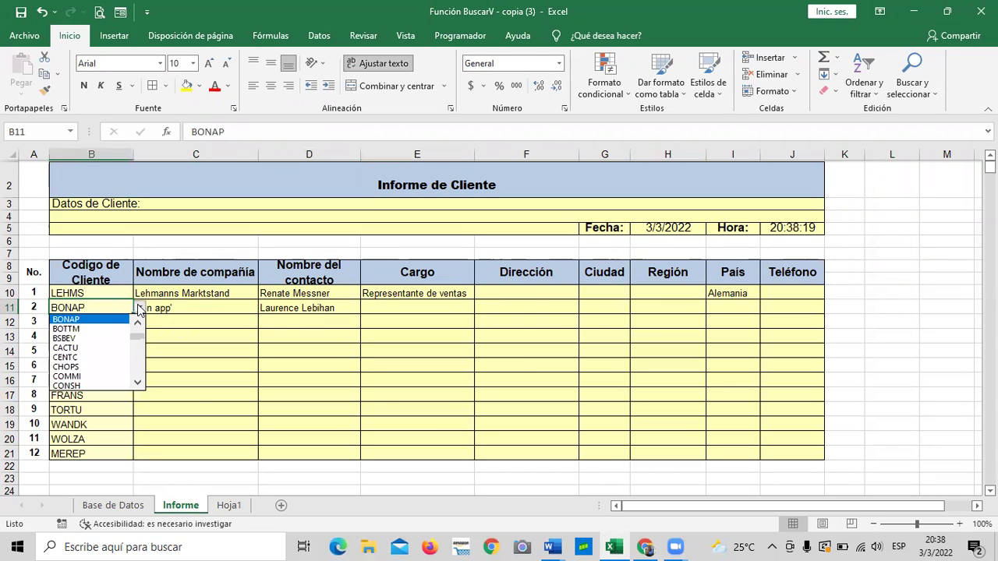
pyautogui.click(103, 370)
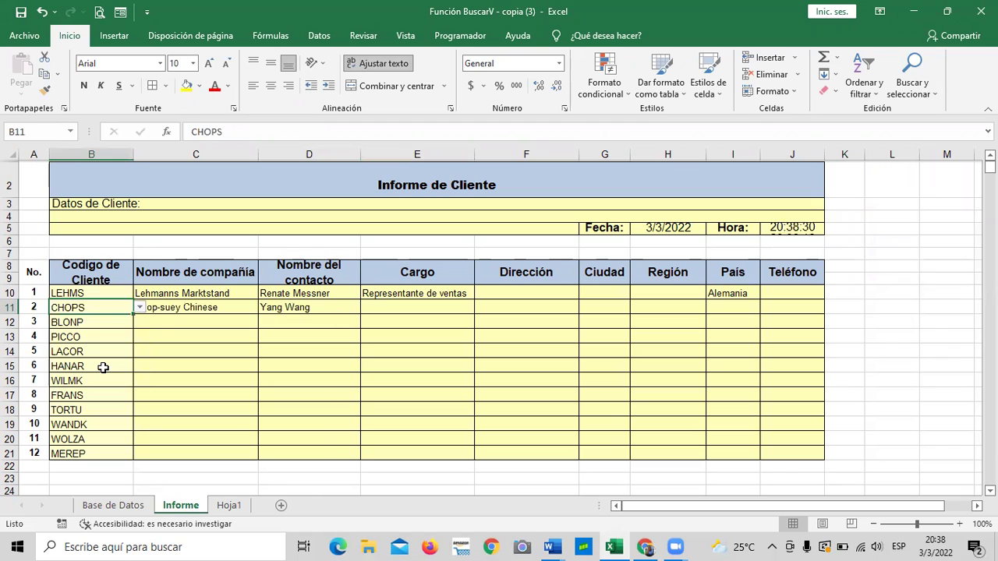
pyautogui.click(142, 308)
pyautogui.moveTo(138, 341); pyautogui.dragTo(138, 357)
pyautogui.click(97, 348)
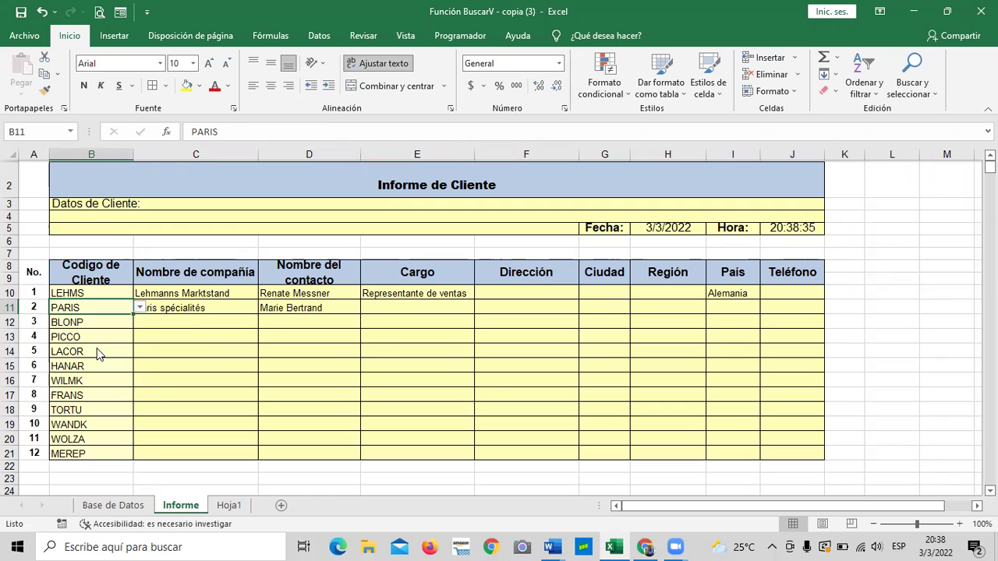
pyautogui.click(423, 305)
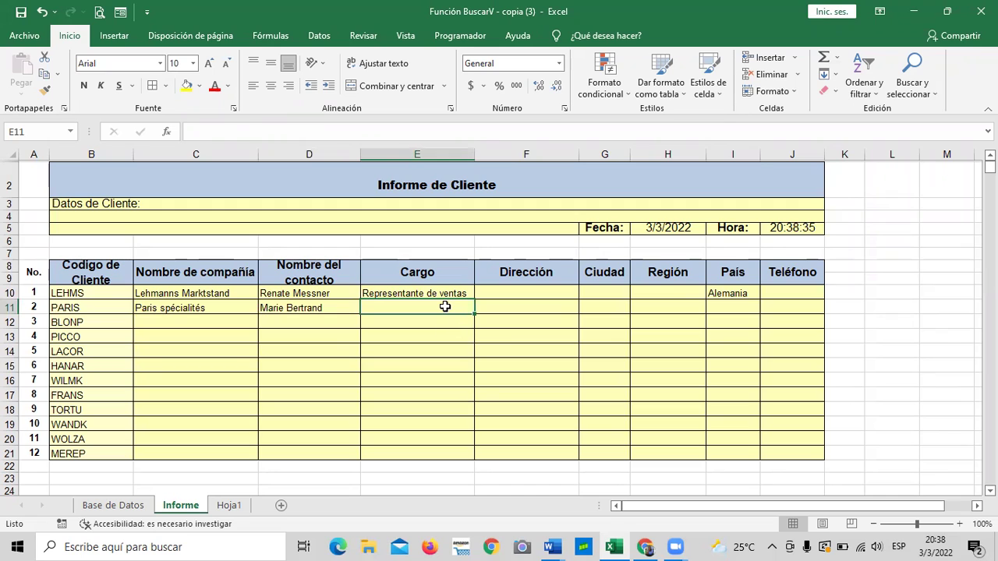
# Begin a BUSCARV formula in the Teléfono cell J10 that looks up the client code in B10
pyautogui.click(786, 289)
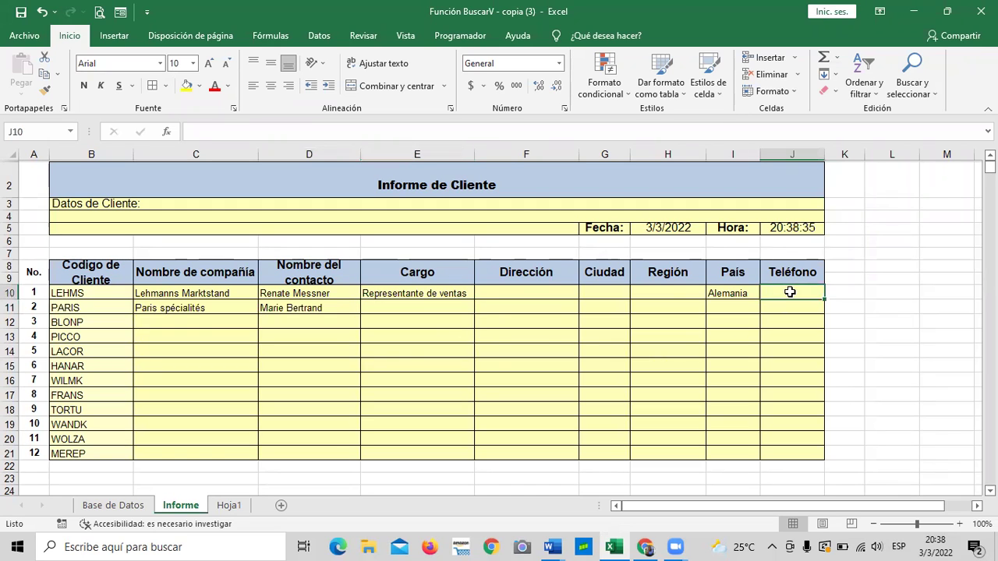
pyautogui.write('=bus')
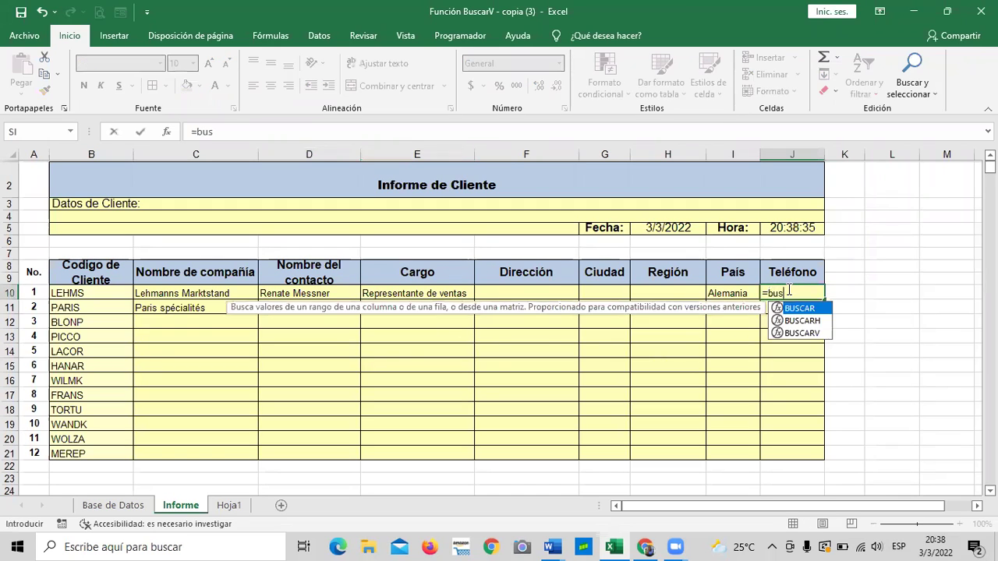
pyautogui.write('car')
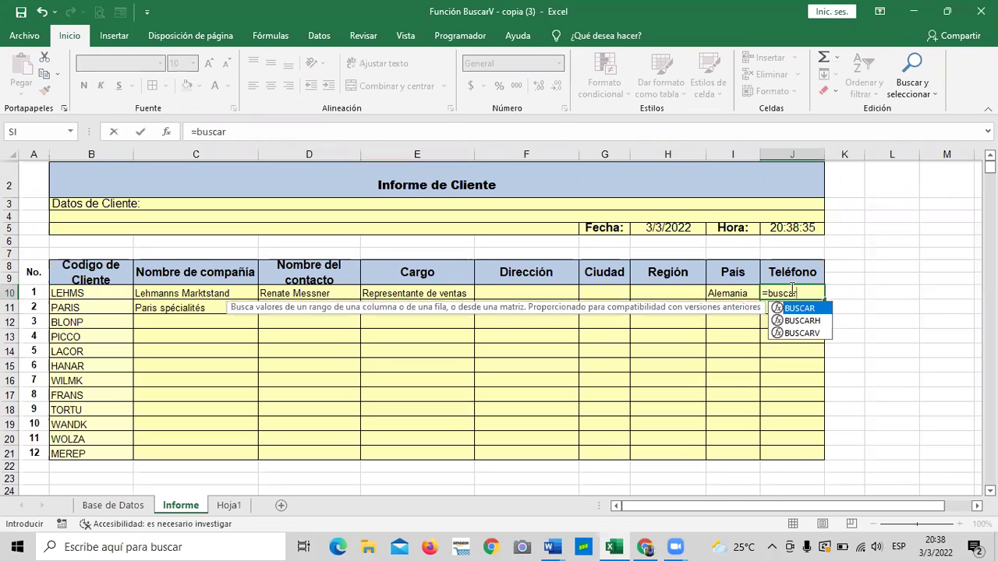
pyautogui.doubleClick(811, 333)
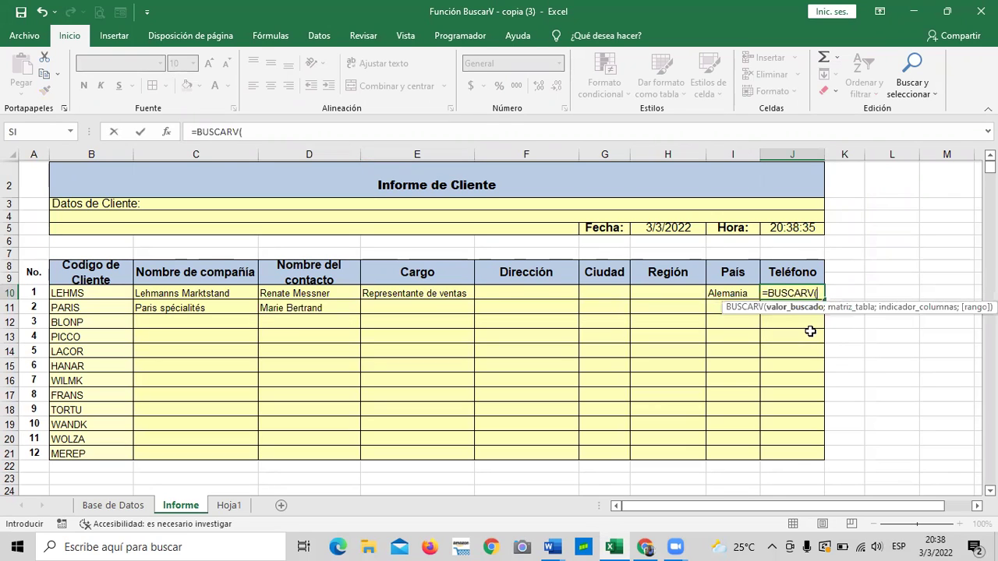
pyautogui.click(70, 293)
pyautogui.write(';')
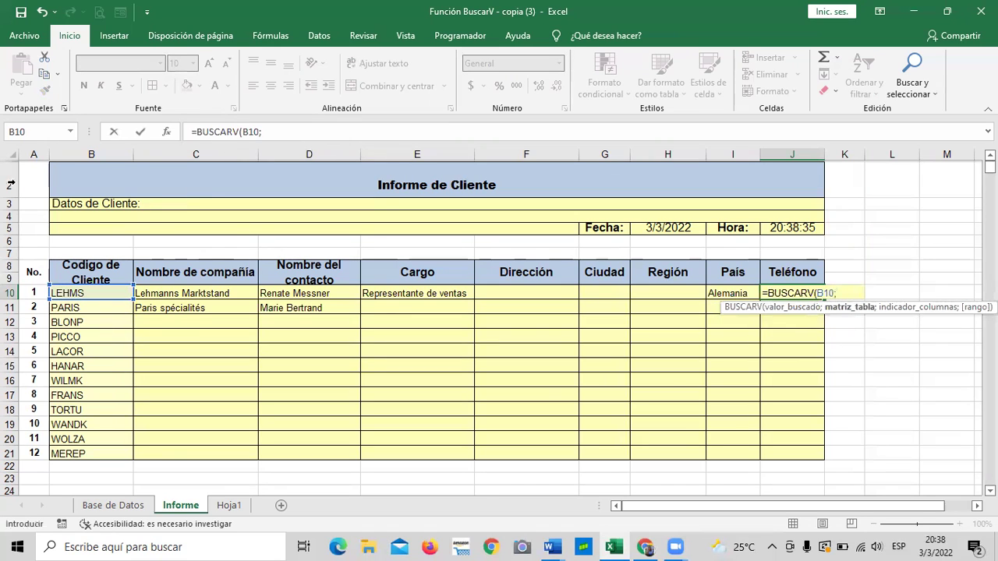
# Set the J10 formula's lookup table to the range A2:I94 on the Base de Datos sheet
pyautogui.click(113, 505)
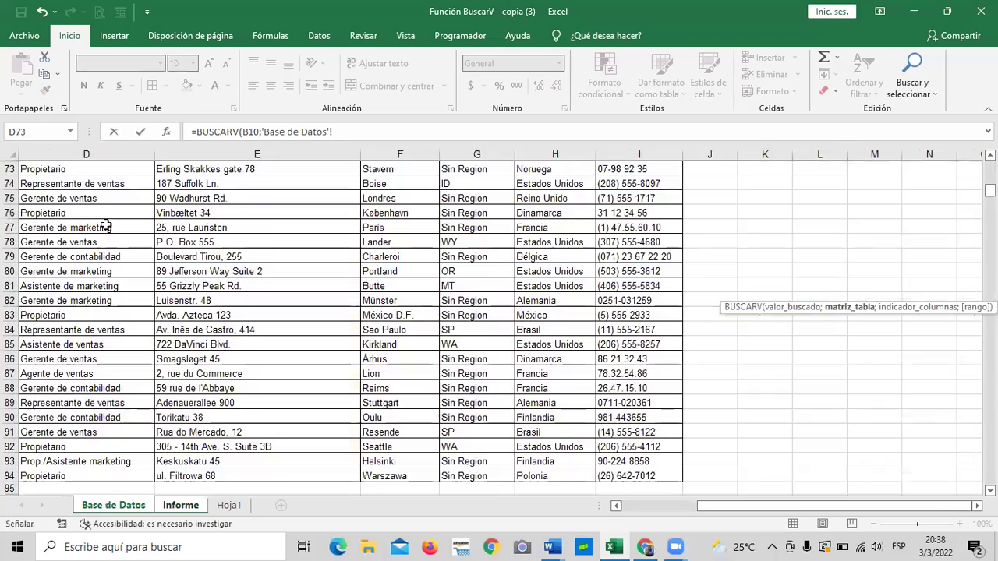
pyautogui.scroll(6, 75, 256)
pyautogui.moveTo(708, 506); pyautogui.dragTo(605, 506)
pyautogui.scroll(5, 99, 289)
pyautogui.scroll(13, 100, 289)
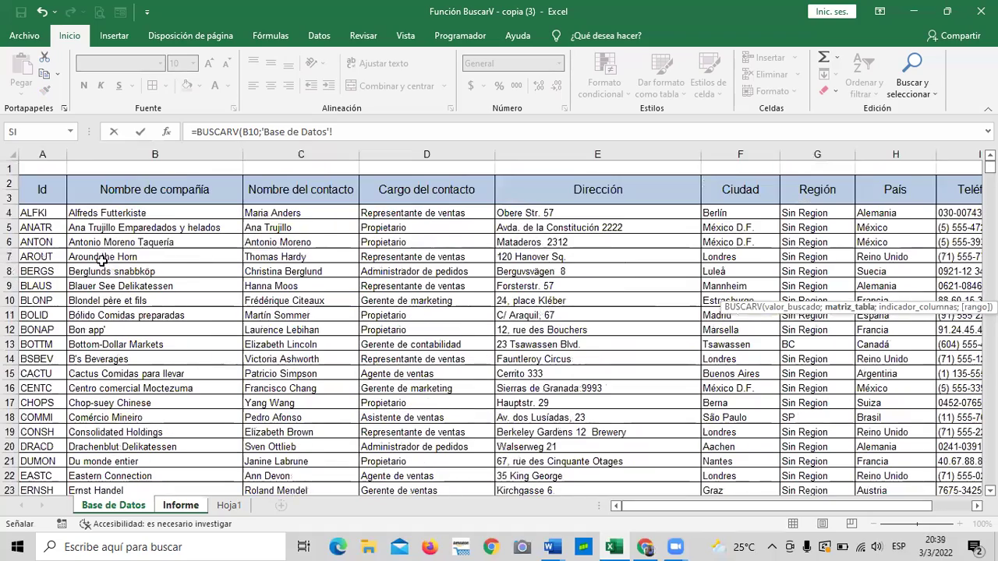
pyautogui.click(48, 189)
pyautogui.moveTo(48, 189); pyautogui.dragTo(775, 480)
pyautogui.click(403, 133)
# Complete the J10 formula with column index 9 and exact match (FALSO), and slightly widen the Teléfono column
pyautogui.write(';')
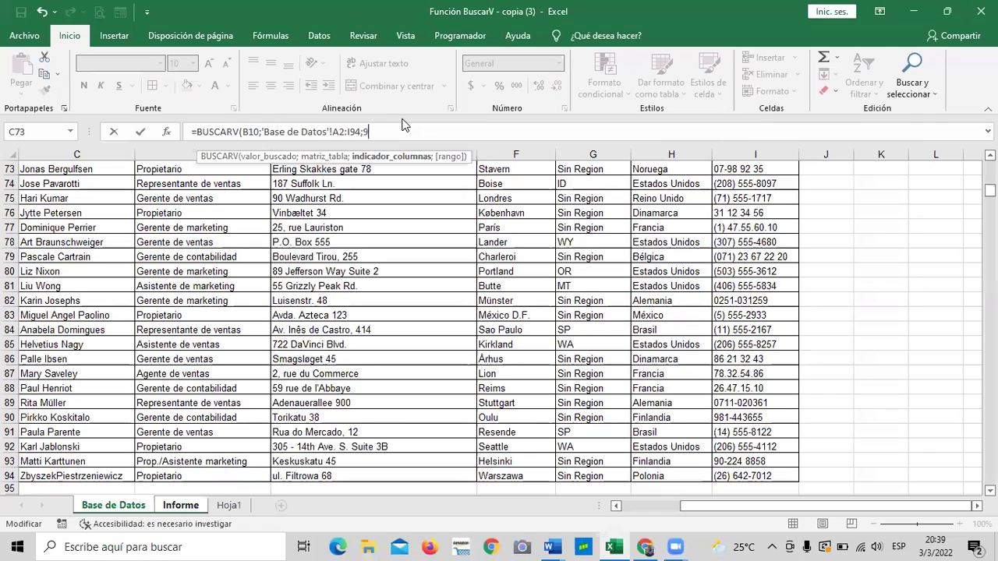
pyautogui.write('9;')
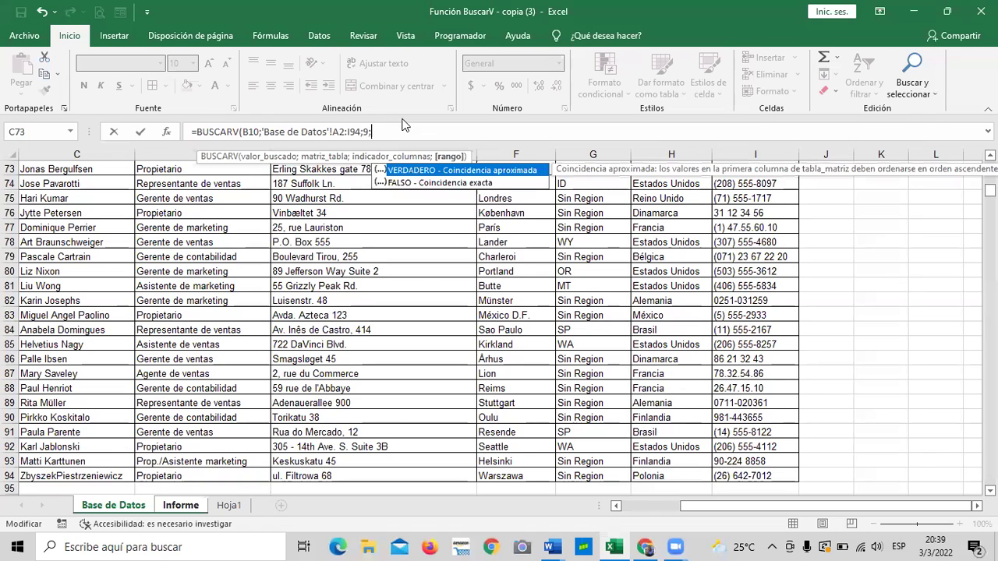
pyautogui.doubleClick(403, 184)
pyautogui.write(')')
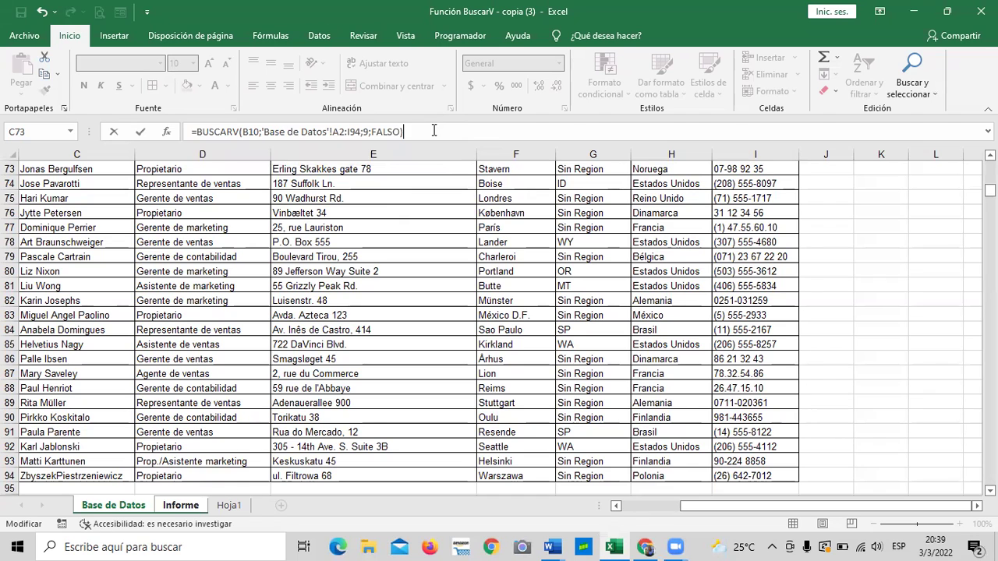
pyautogui.press('Return')
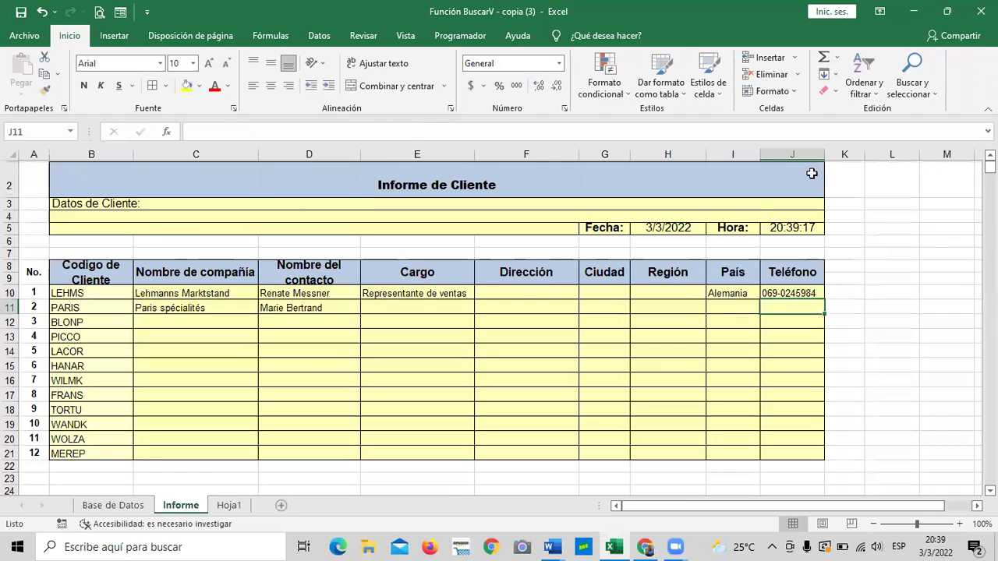
pyautogui.moveTo(825, 154); pyautogui.dragTo(832, 154)
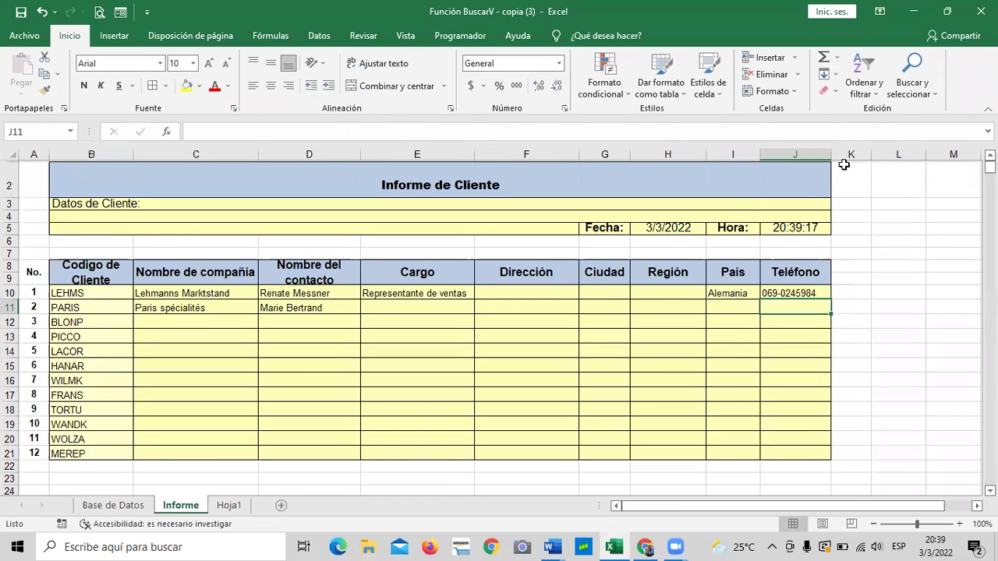
pyautogui.click(856, 363)
# Copy the Cargo cell E10 and paste only its value into E31 below the report, checking the pasted cell's content
pyautogui.scroll(-3, 864, 330)
pyautogui.scroll(2, 329, 395)
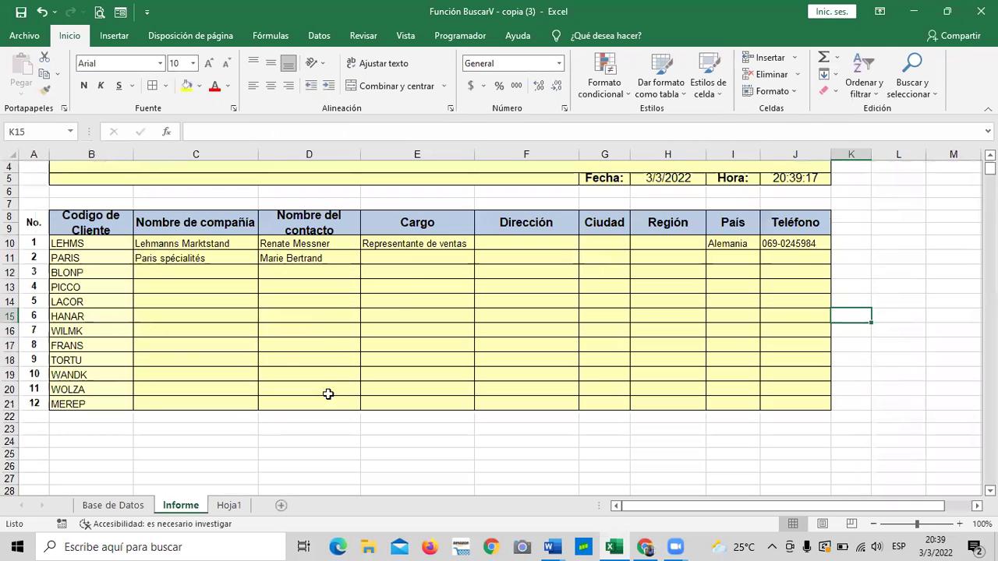
pyautogui.click(411, 240)
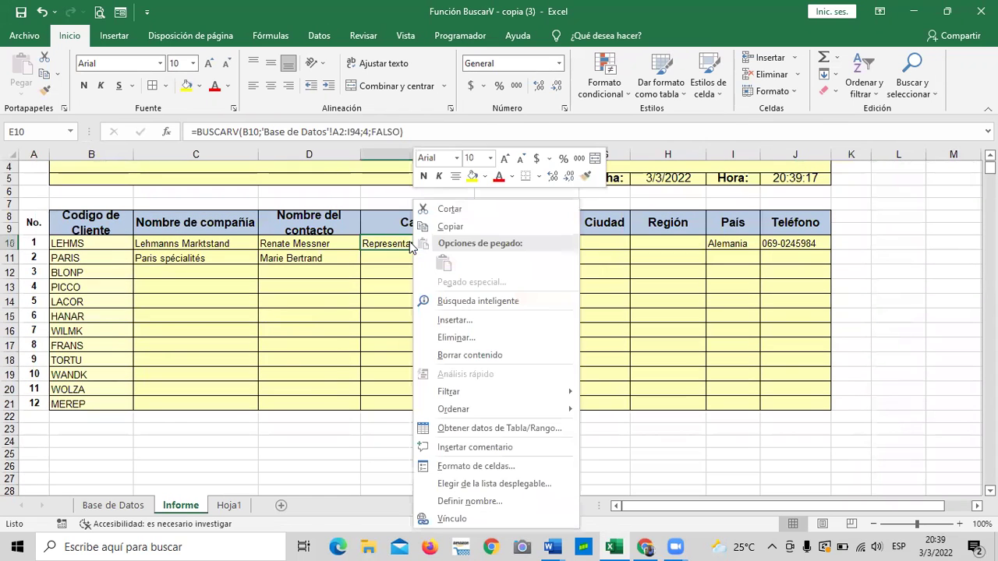
pyautogui.click(450, 226)
pyautogui.scroll(-4, 392, 373)
pyautogui.click(397, 366)
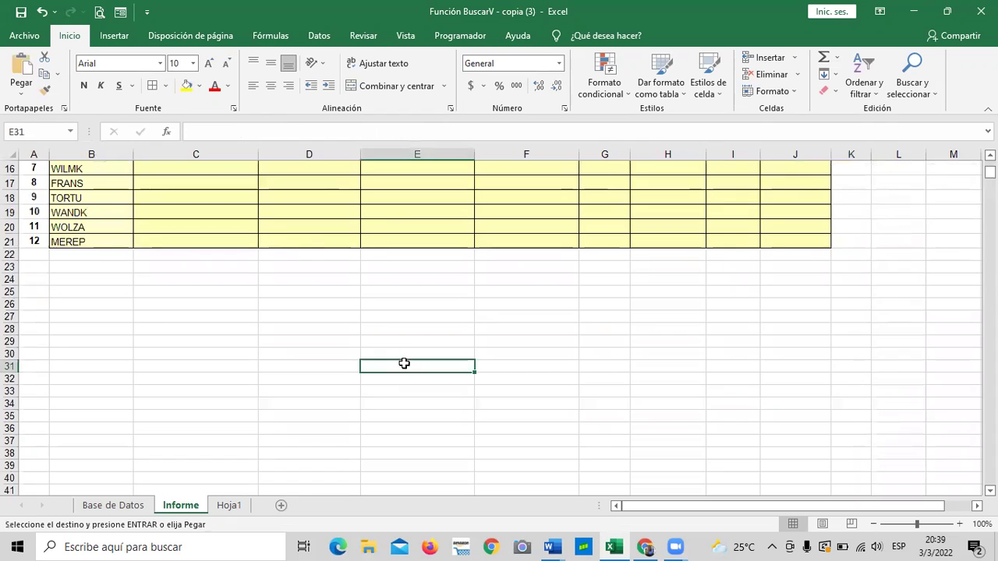
pyautogui.rightClick(407, 366)
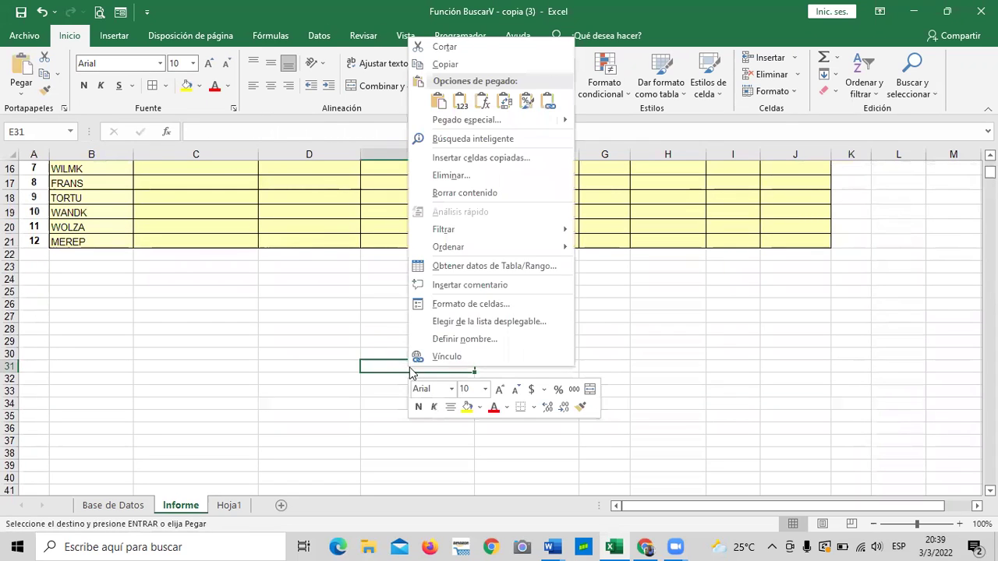
pyautogui.click(437, 100)
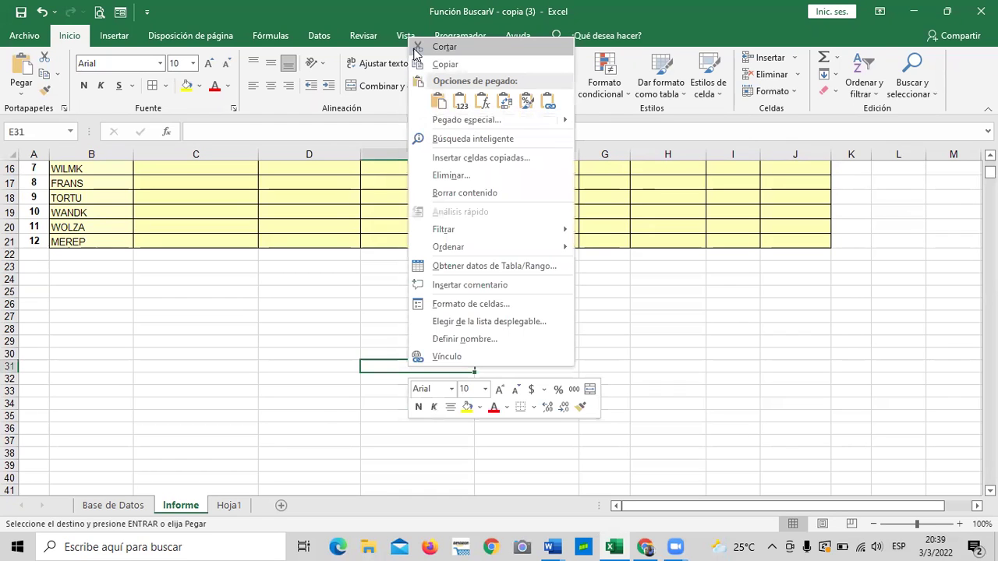
pyautogui.click(440, 103)
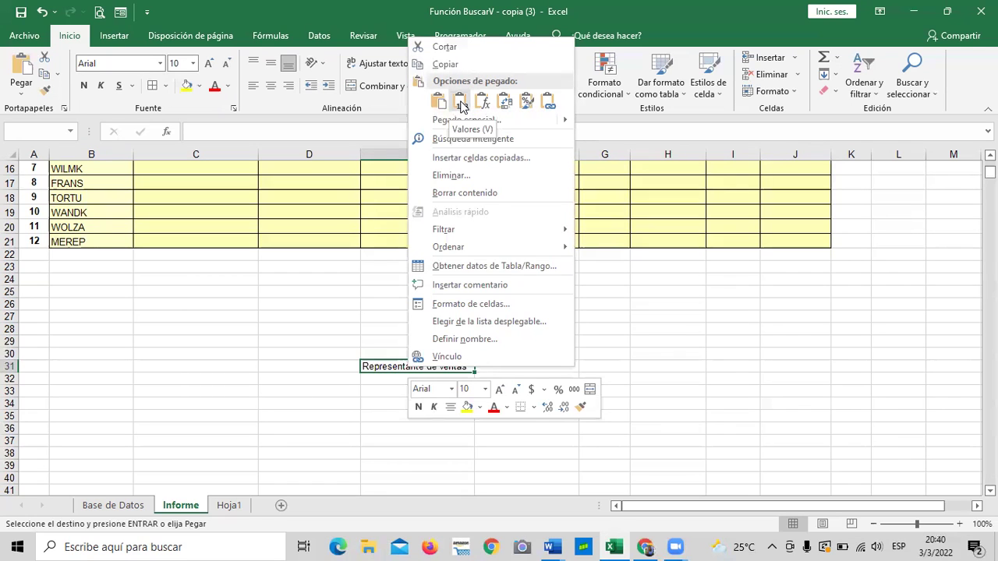
pyautogui.click(460, 106)
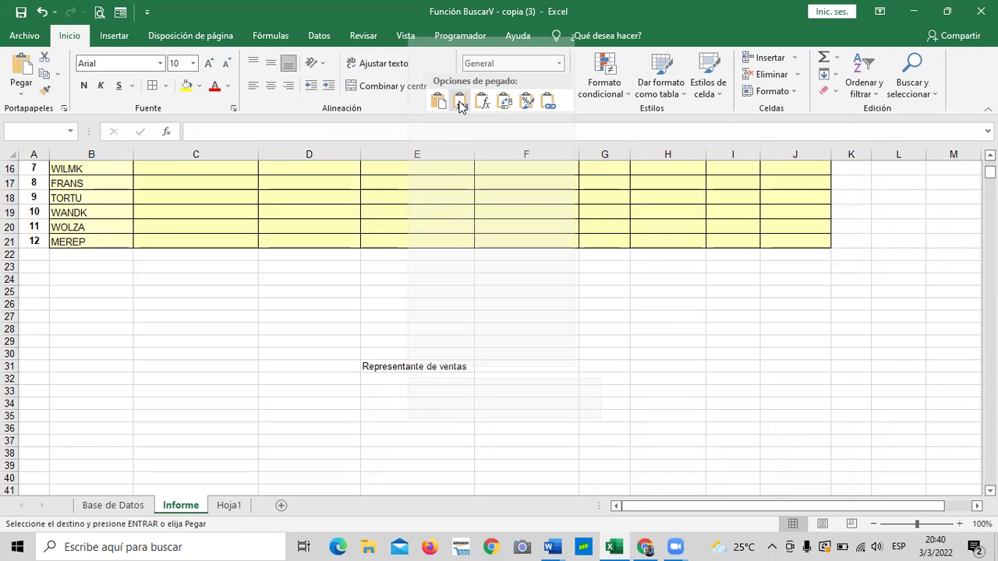
pyautogui.click(460, 105)
pyautogui.click(592, 403)
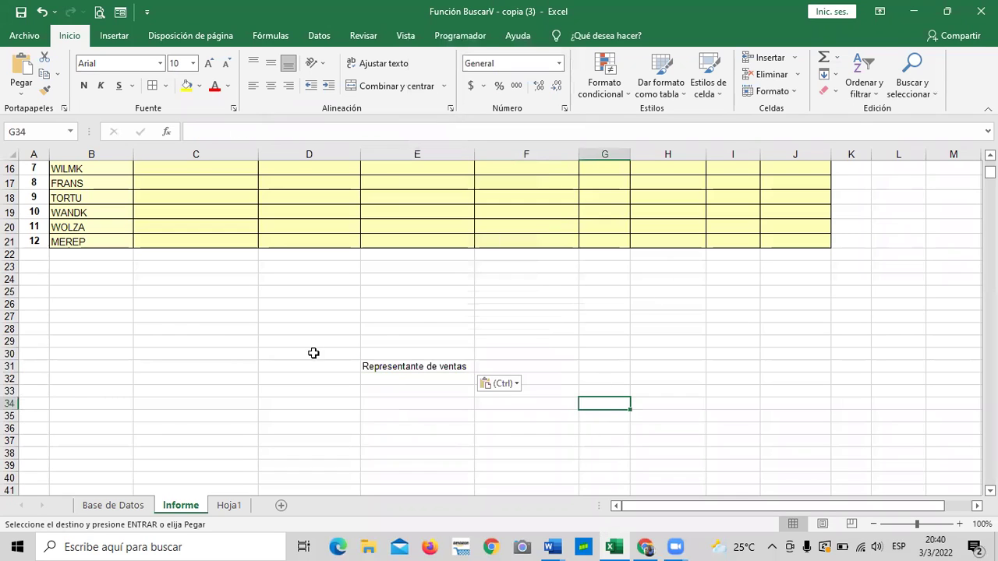
pyautogui.click(389, 366)
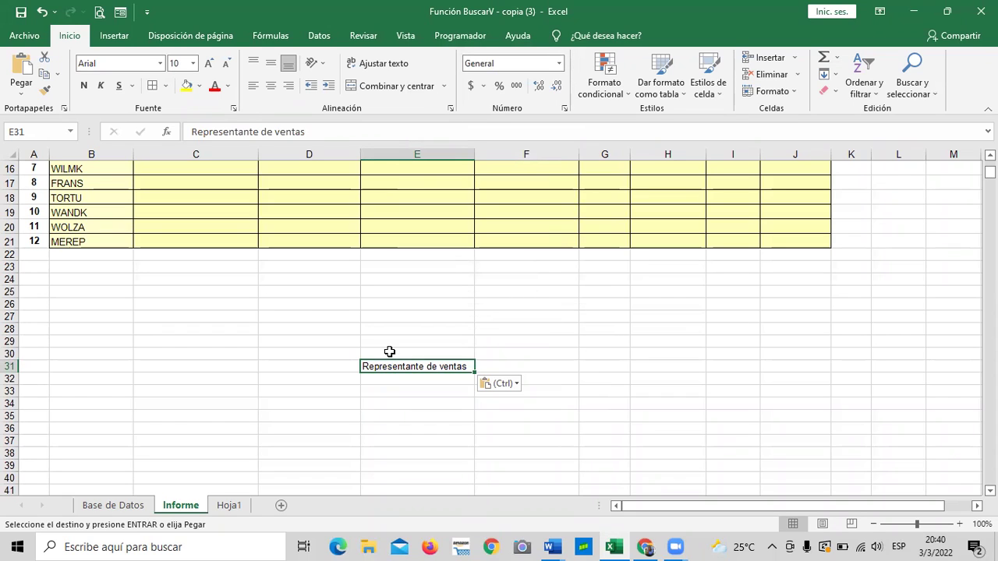
# Examine the Base de Datos sheet up to its header row and first records, and return to the report on the Informe sheet
pyautogui.click(113, 507)
pyautogui.scroll(5, 312, 384)
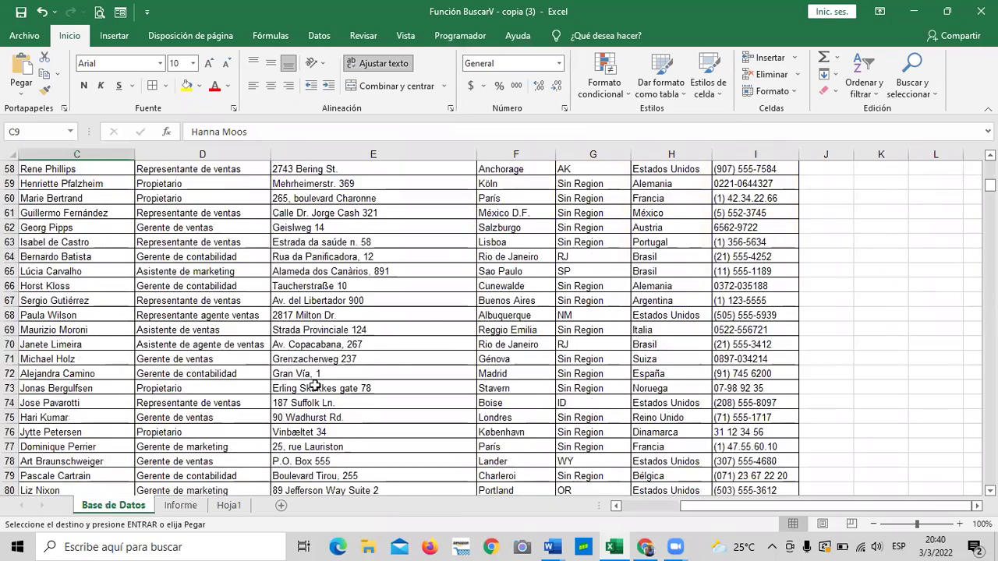
pyautogui.scroll(5, 314, 387)
pyautogui.scroll(11, 314, 387)
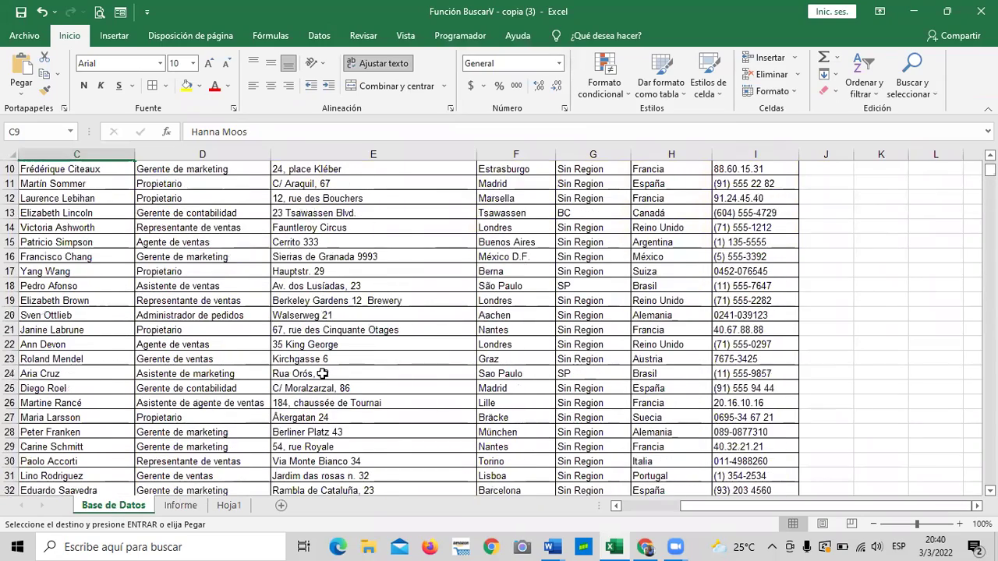
pyautogui.scroll(3, 322, 373)
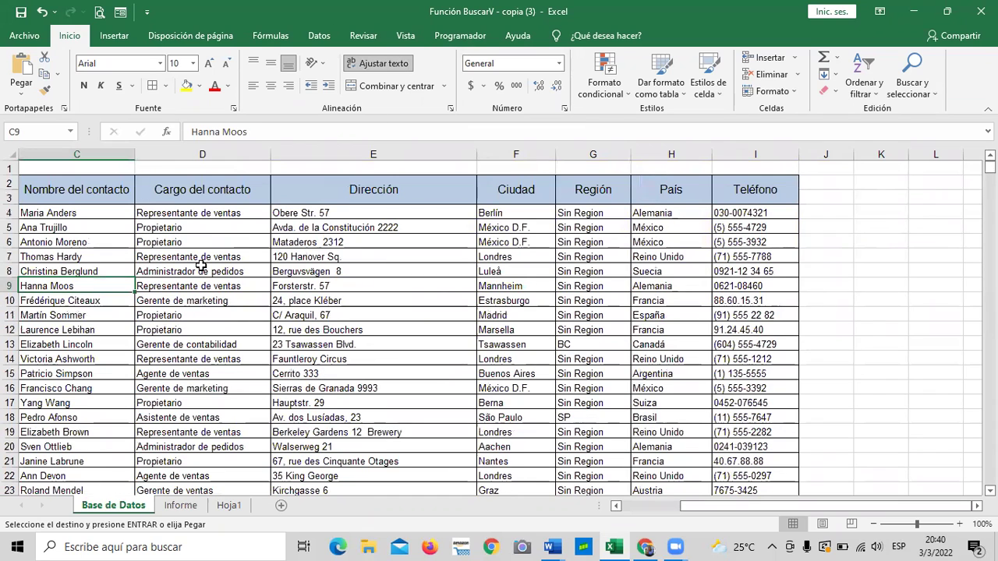
pyautogui.click(115, 214)
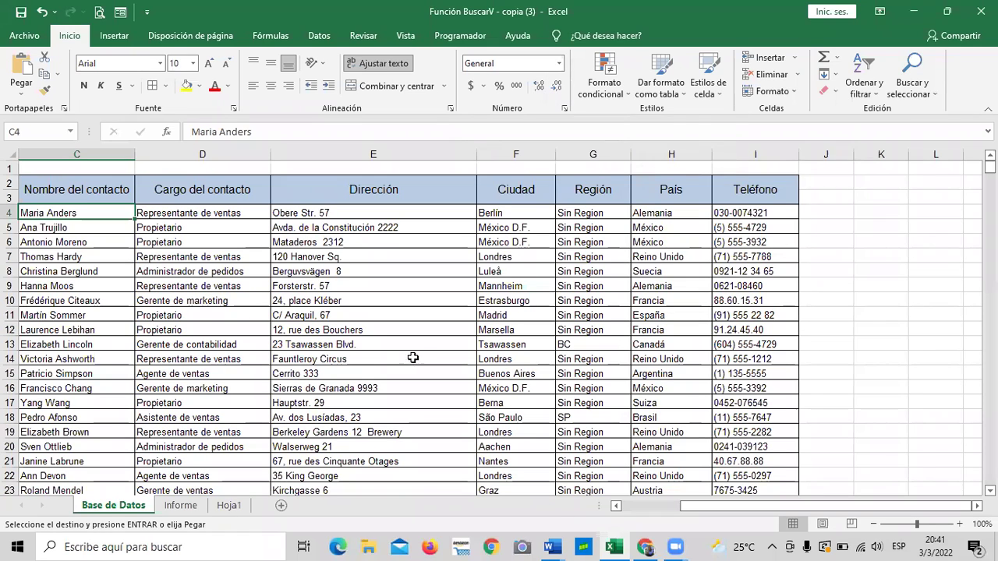
pyautogui.click(180, 505)
pyautogui.scroll(4, 310, 445)
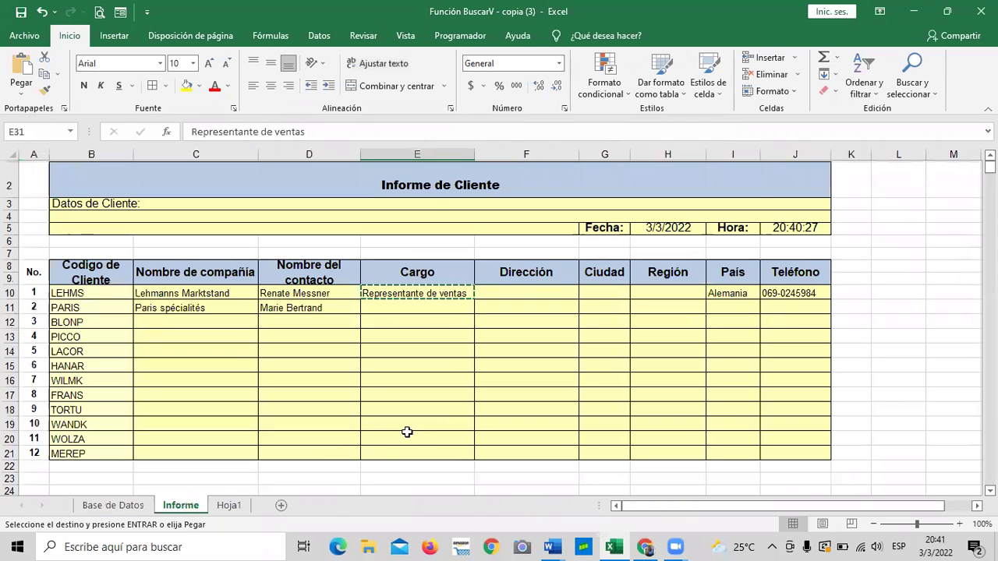
# Paste the copied cell into E31 below the report and clear that cell's content
pyautogui.press('Return')
pyautogui.scroll(5, 462, 427)
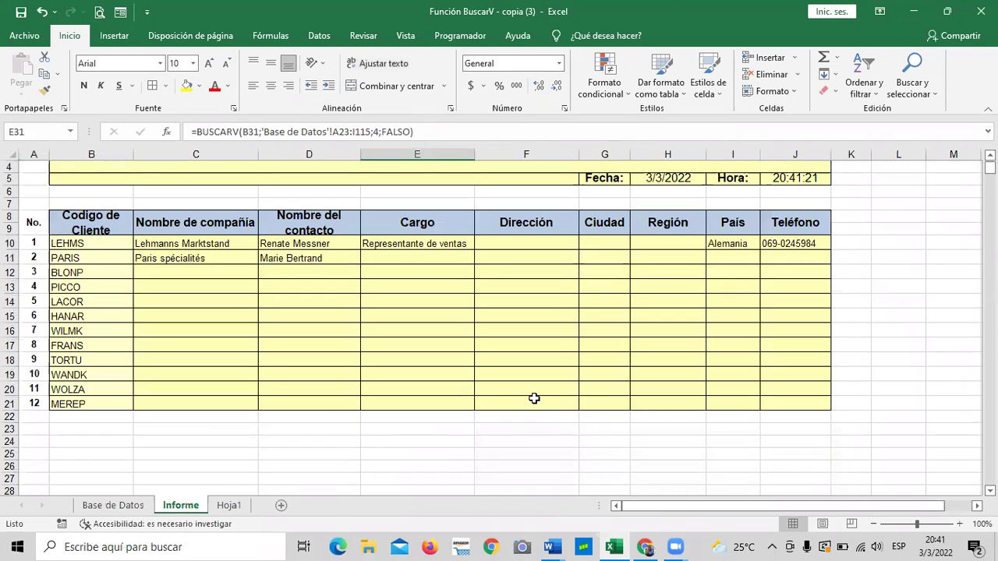
pyautogui.scroll(-4, 499, 382)
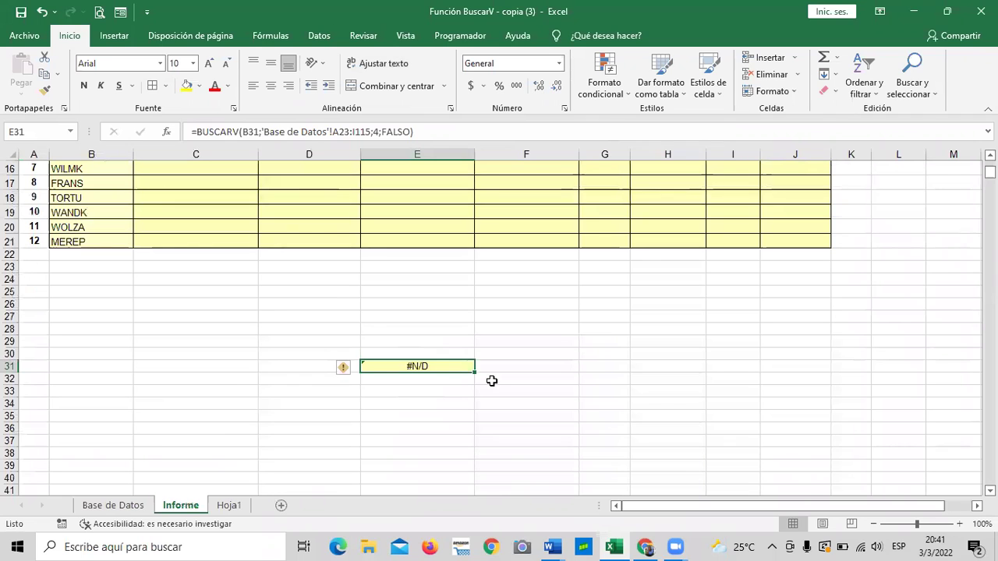
pyautogui.press('Delete')
pyautogui.click(522, 378)
pyautogui.click(441, 365)
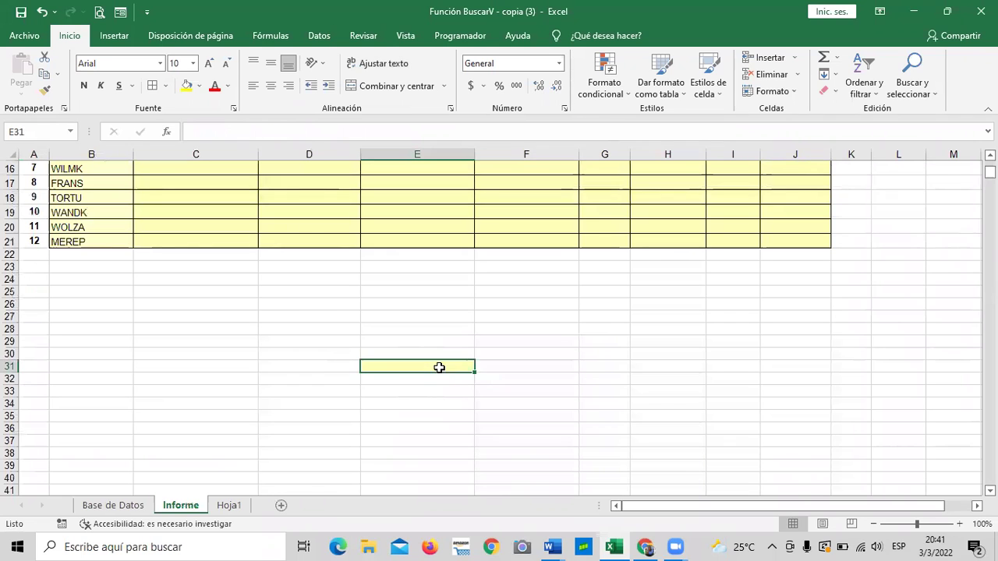
pyautogui.scroll(5, 556, 340)
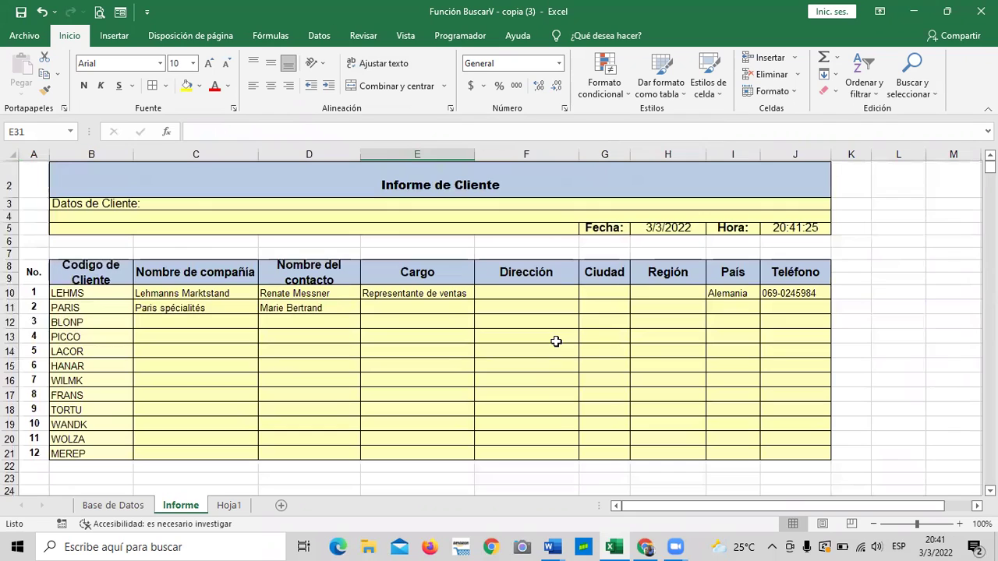
# Start a BUSCARV formula in the Cargo cell E11 with the client code B11 as the lookup value
pyautogui.click(420, 311)
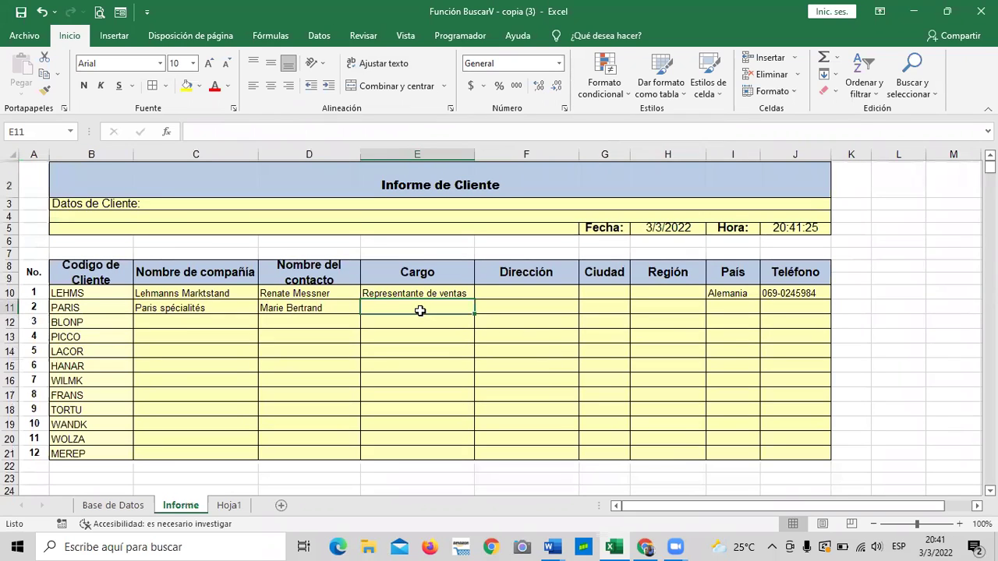
pyautogui.write('=')
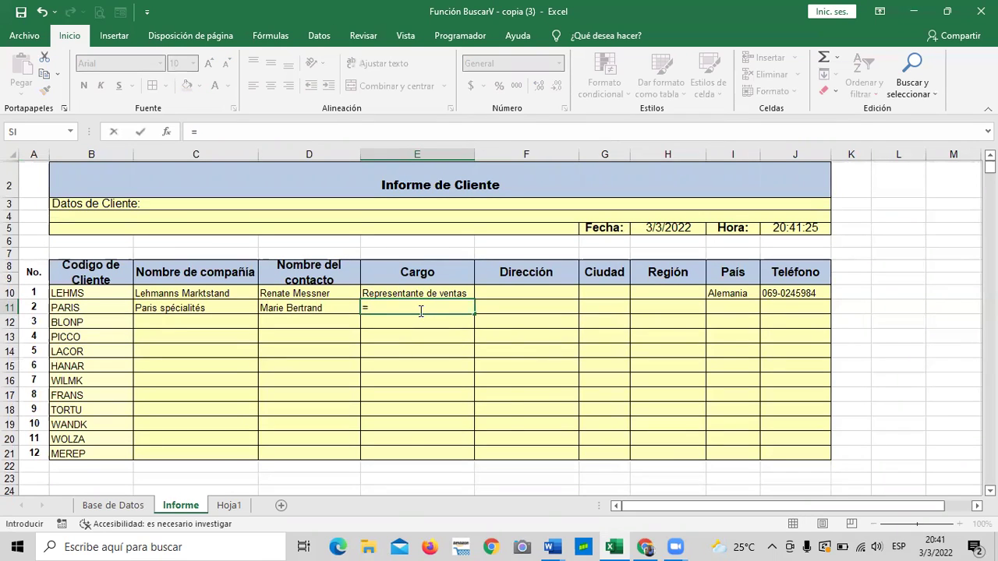
pyautogui.write('busc')
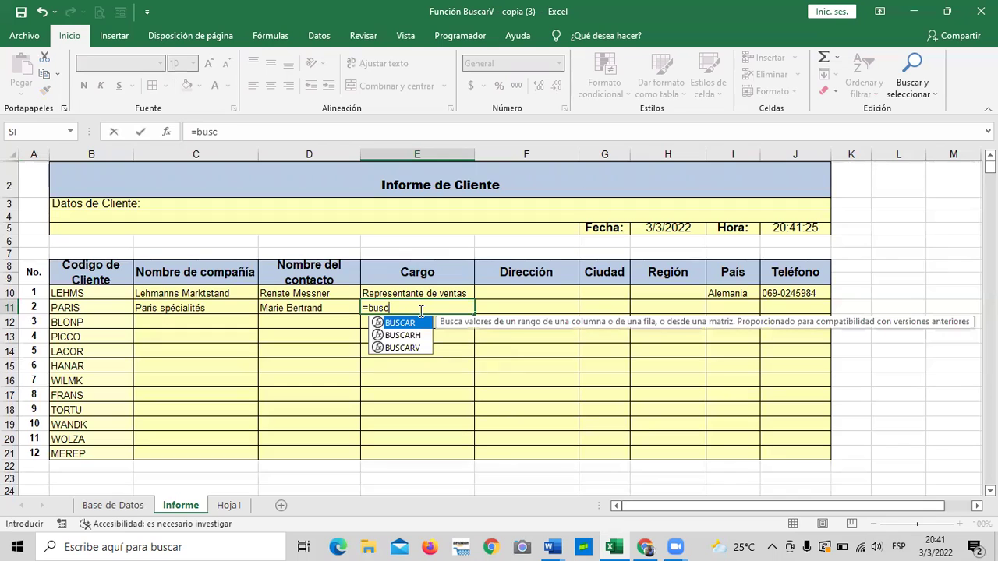
pyautogui.doubleClick(405, 348)
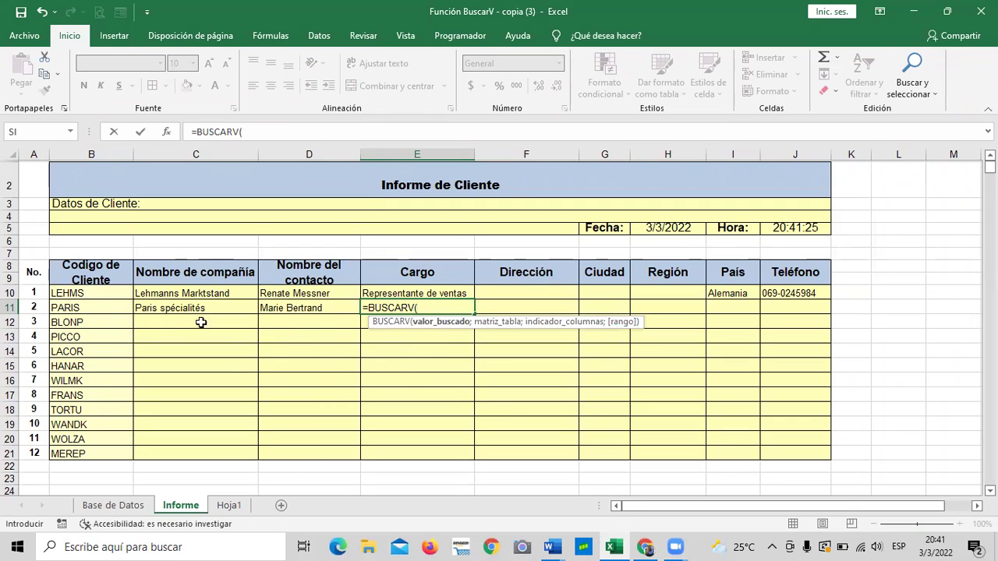
pyautogui.click(97, 311)
pyautogui.write(';')
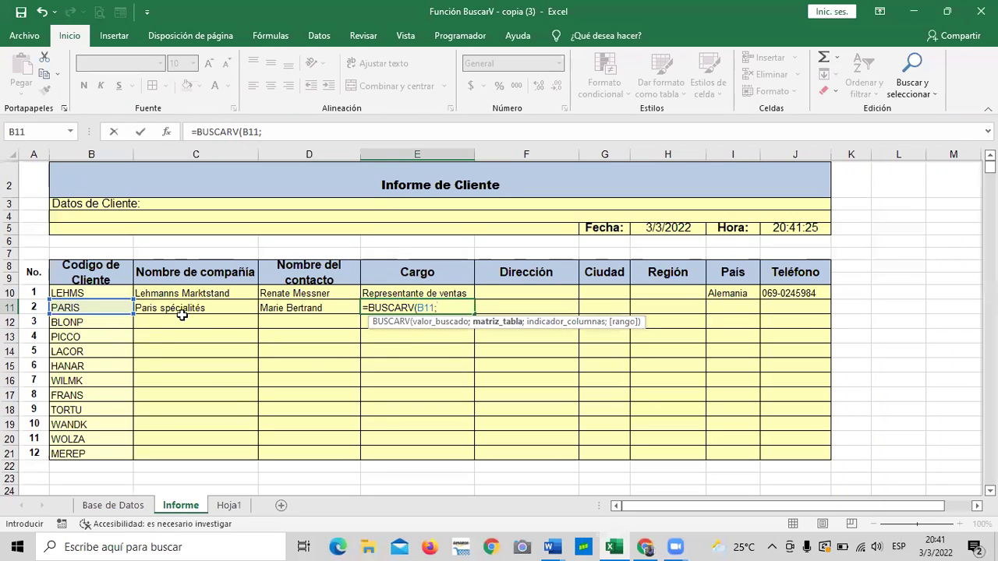
# Set the E11 formula's lookup table to the range A2:I94 on the Base de Datos sheet
pyautogui.click(113, 506)
pyautogui.moveTo(811, 505); pyautogui.dragTo(755, 505)
pyautogui.moveTo(67, 188); pyautogui.dragTo(768, 433)
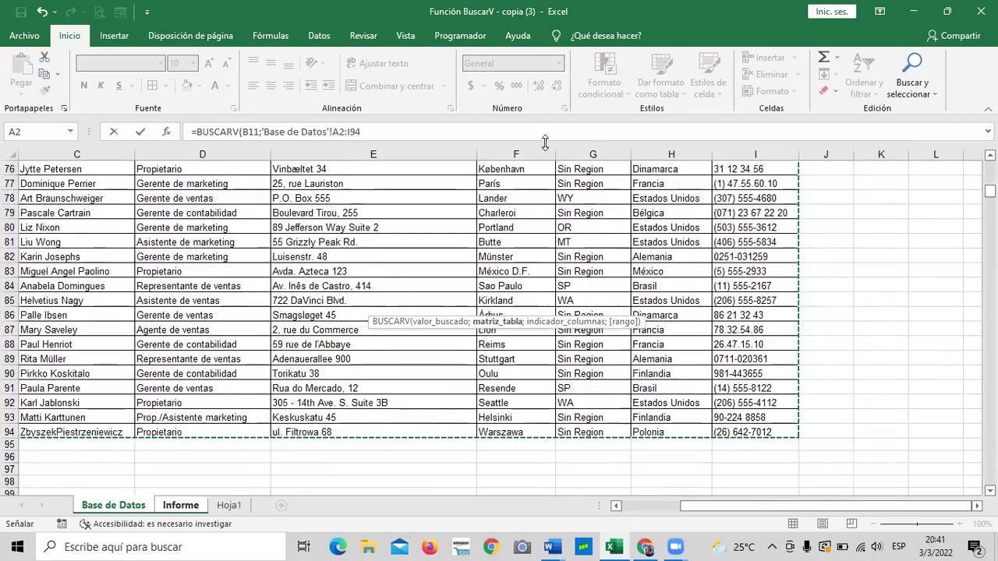
pyautogui.click(514, 134)
pyautogui.write(';')
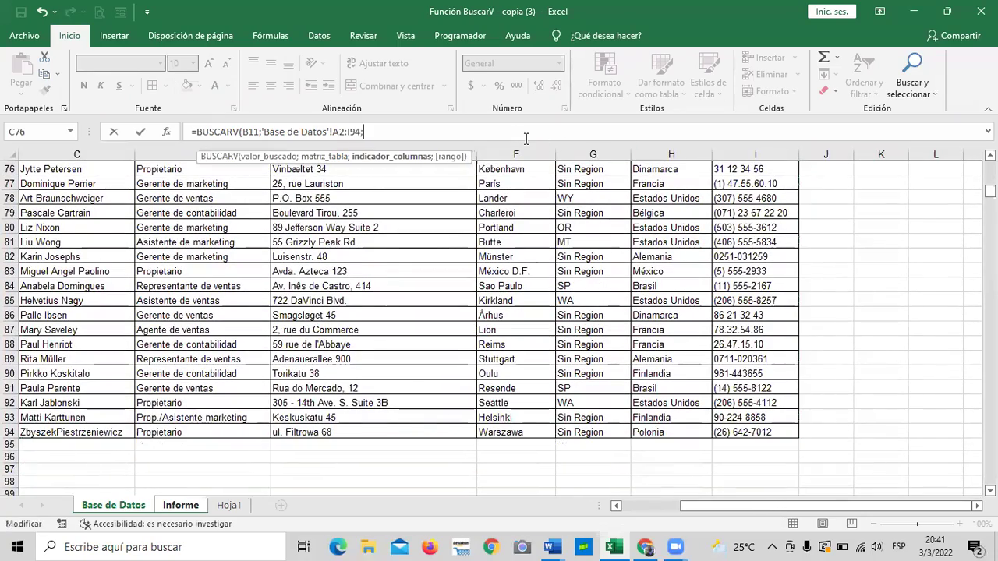
# Complete the E11 formula with column index 4 and exact match (FALSO), and check the finished cell
pyautogui.scroll(8, 536, 379)
pyautogui.scroll(9, 511, 389)
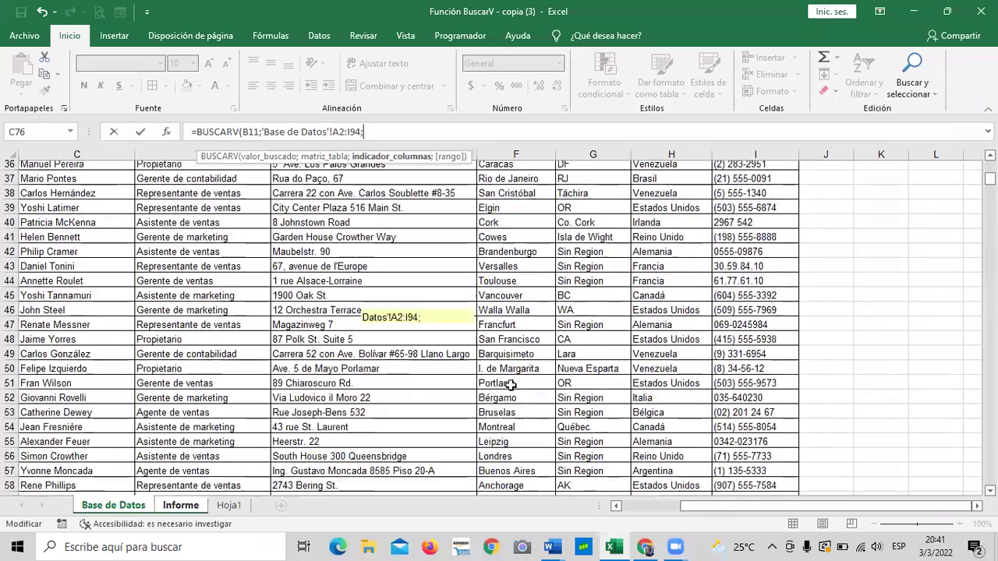
pyautogui.click(614, 506)
pyautogui.click(614, 506)
pyautogui.scroll(8, 499, 328)
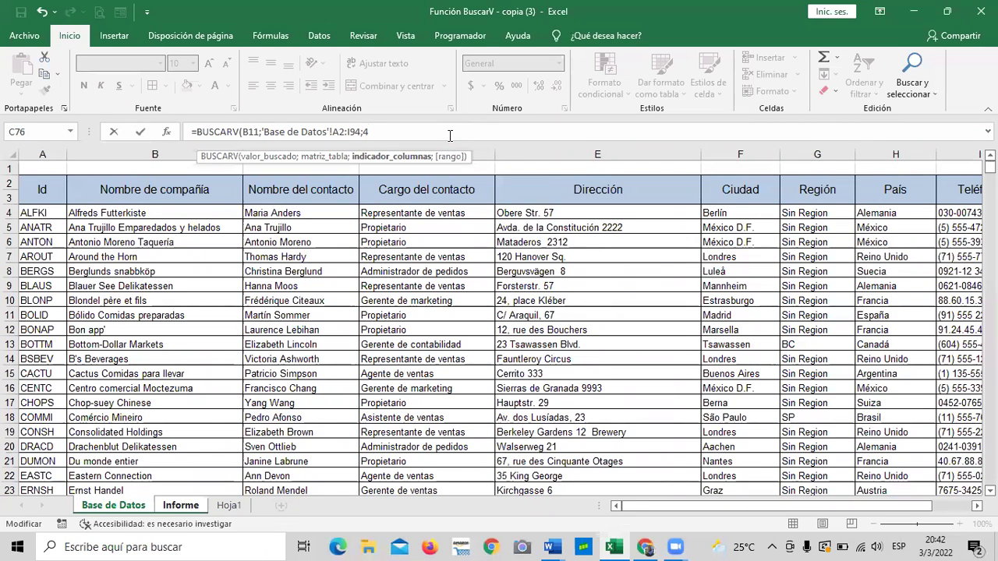
pyautogui.write('4;')
pyautogui.doubleClick(473, 183)
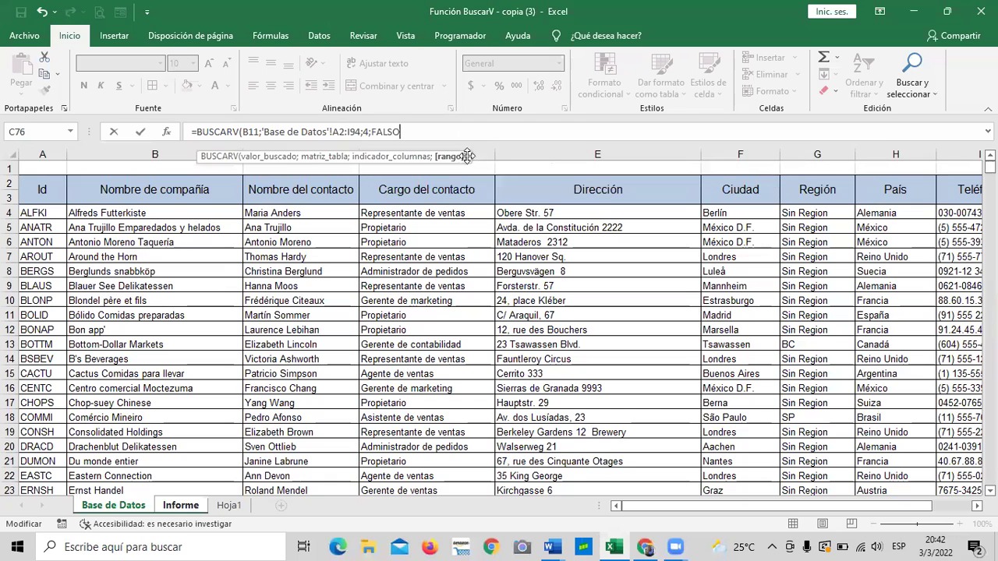
pyautogui.write(')')
pyautogui.press('Return')
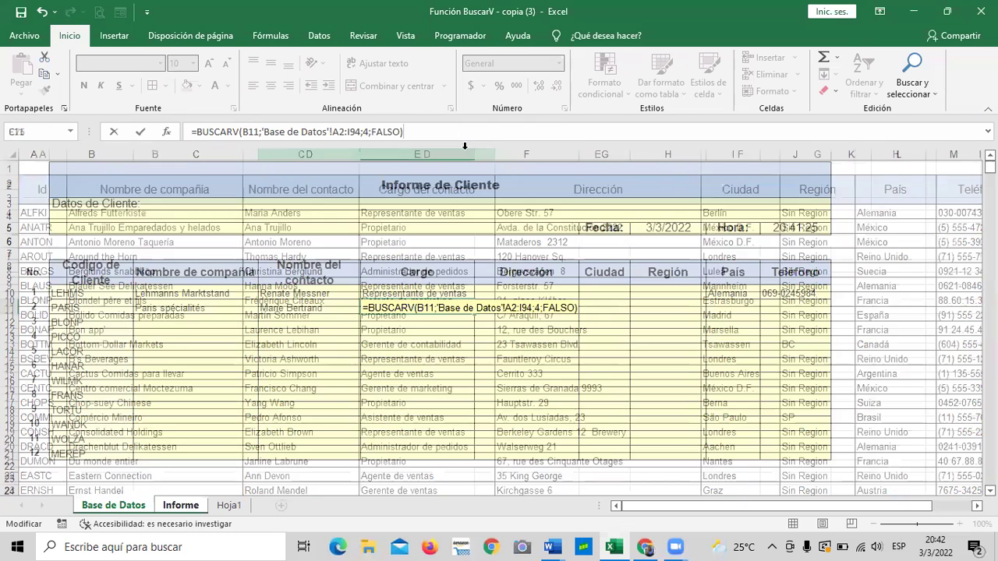
pyautogui.click(415, 364)
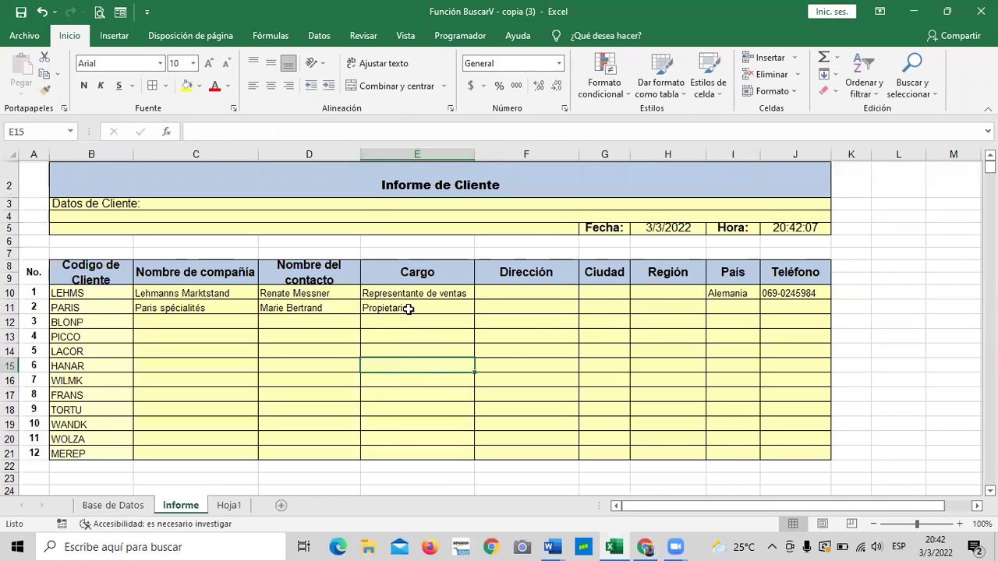
pyautogui.click(408, 310)
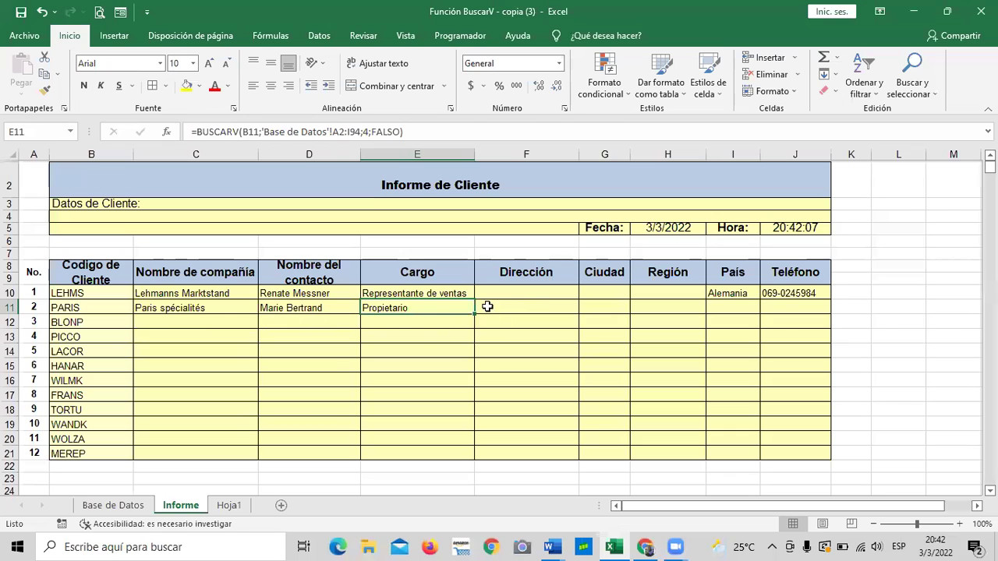
# Start a BUSCARV formula in the País cell I11 with the client code B11 as the lookup value
pyautogui.click(737, 304)
pyautogui.write('=buscar')
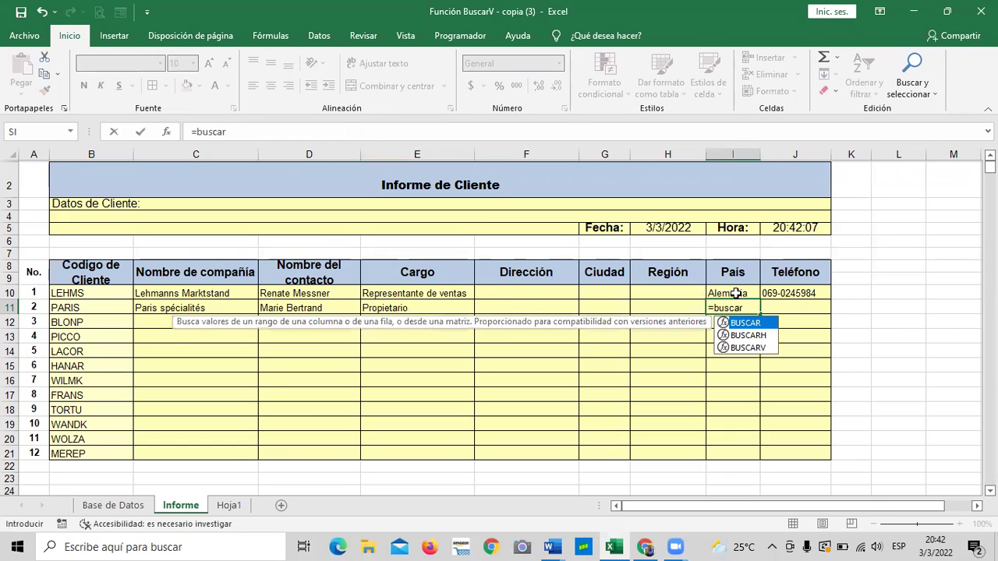
pyautogui.doubleClick(747, 344)
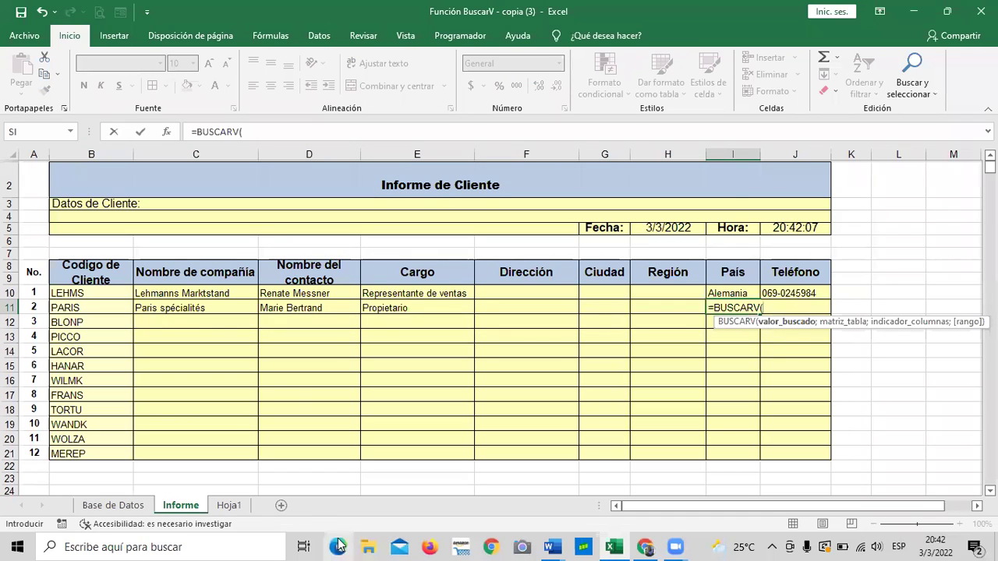
pyautogui.click(83, 308)
pyautogui.write(';')
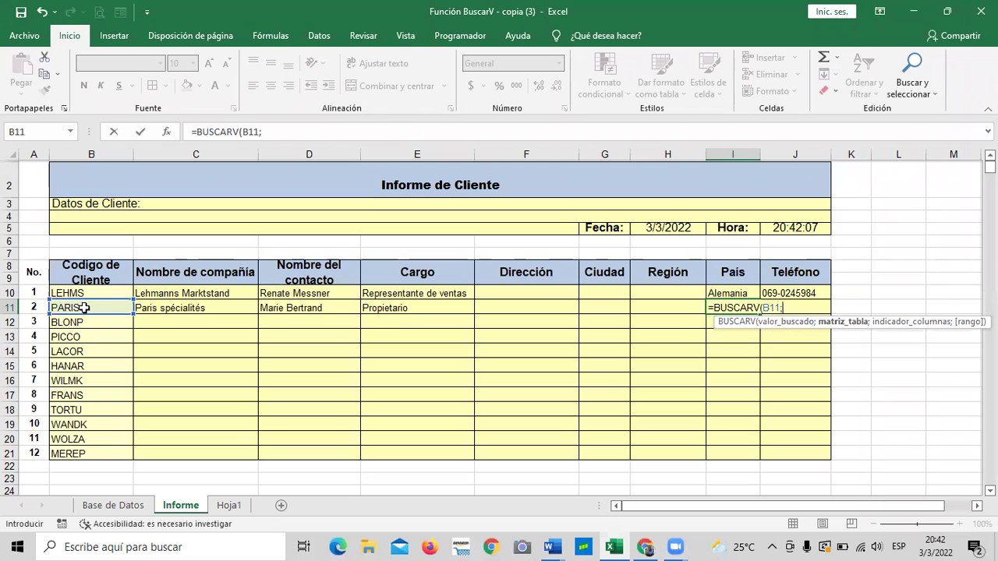
# Set the I11 formula's lookup table to the range A2:I94 on the Base de Datos sheet
pyautogui.click(113, 506)
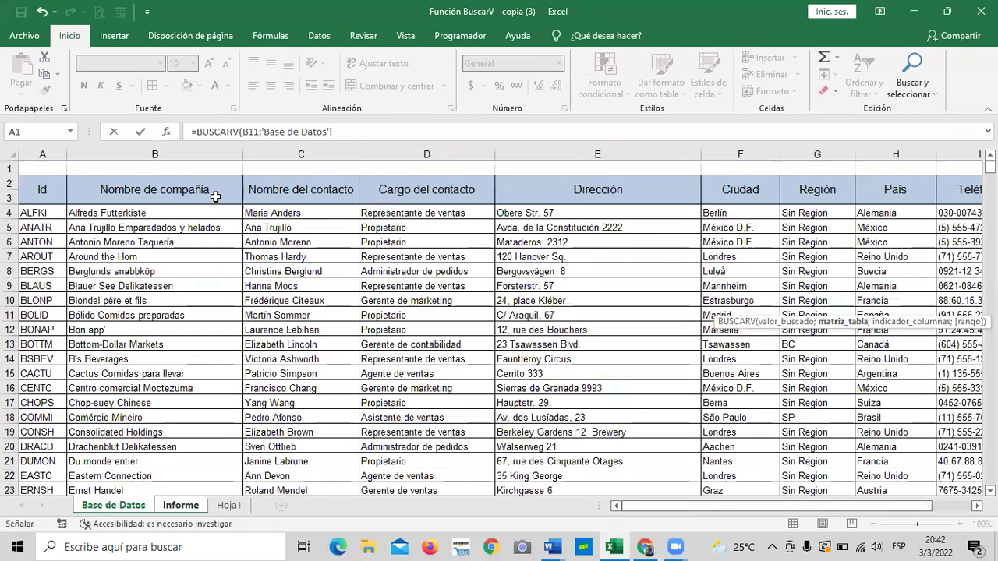
pyautogui.click(50, 188)
pyautogui.moveTo(581, 261); pyautogui.dragTo(784, 417)
pyautogui.click(436, 132)
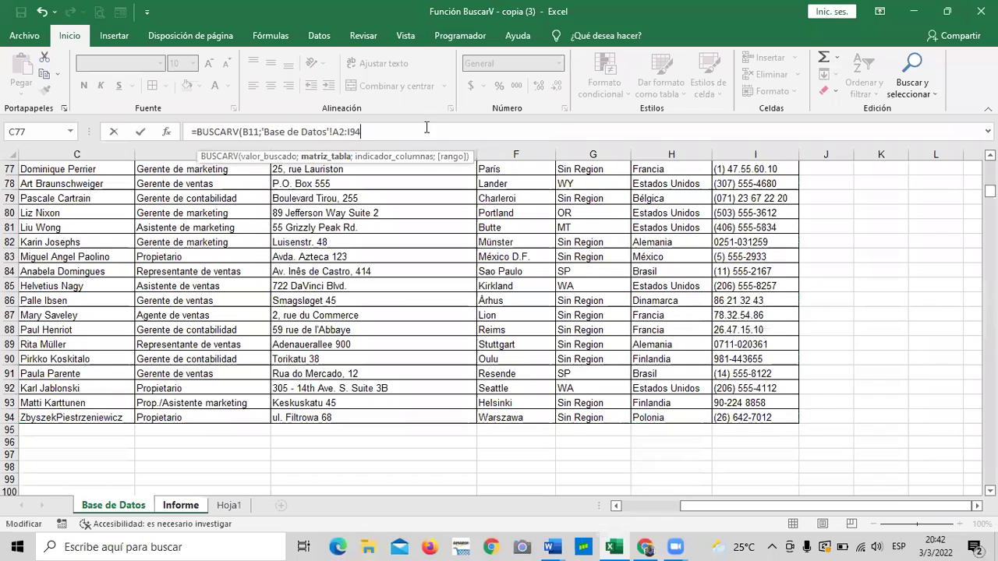
pyautogui.write(';')
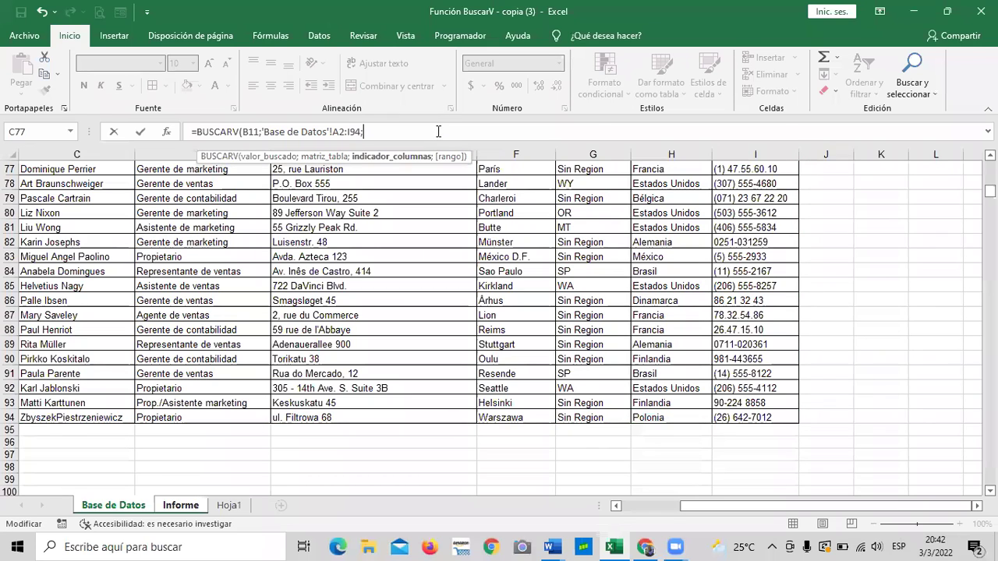
# Complete the I11 formula with column index 8 and exact match (FALSO), and check the finished cell
pyautogui.write('8;')
pyautogui.doubleClick(461, 182)
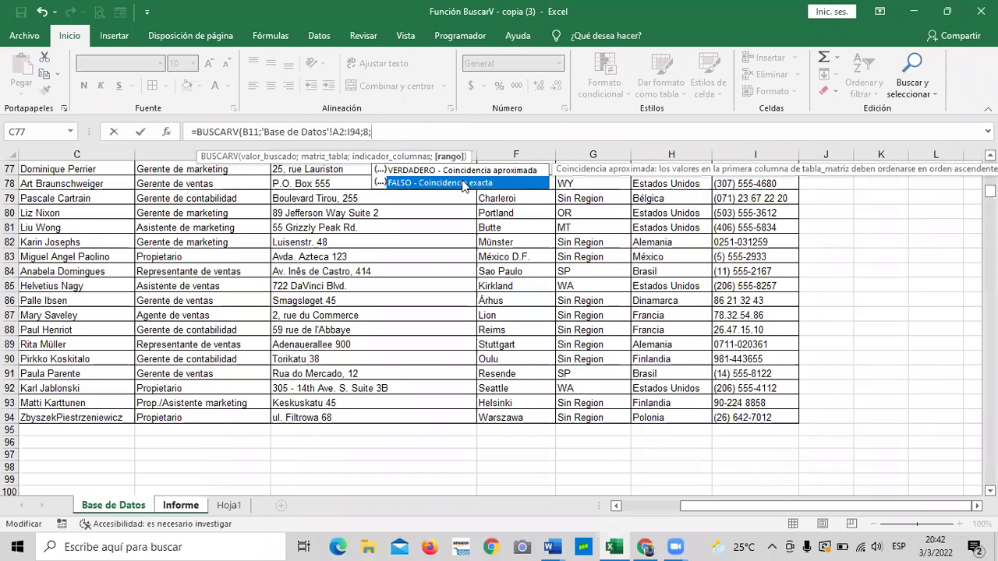
pyautogui.write(')')
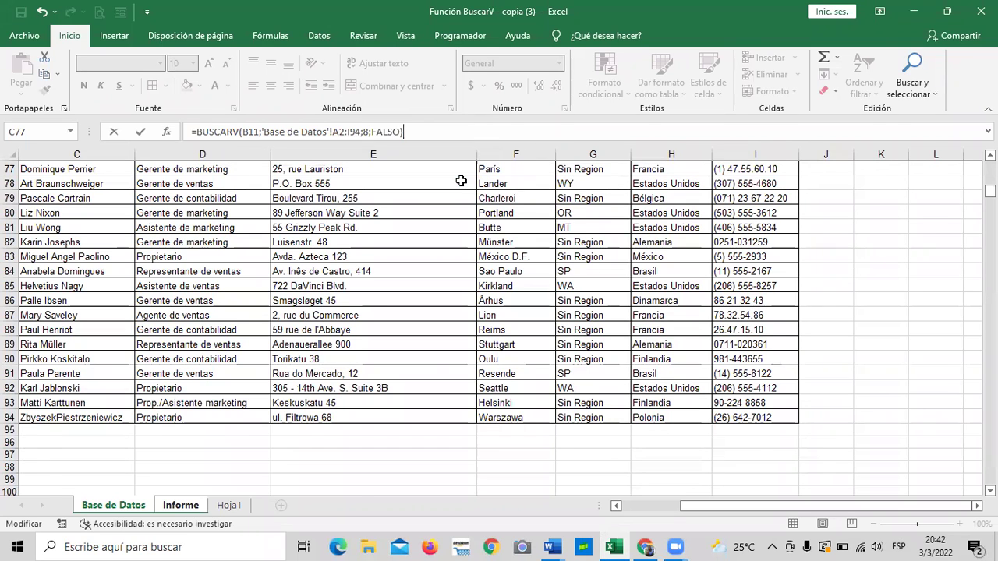
pyautogui.press('Return')
pyautogui.click(785, 405)
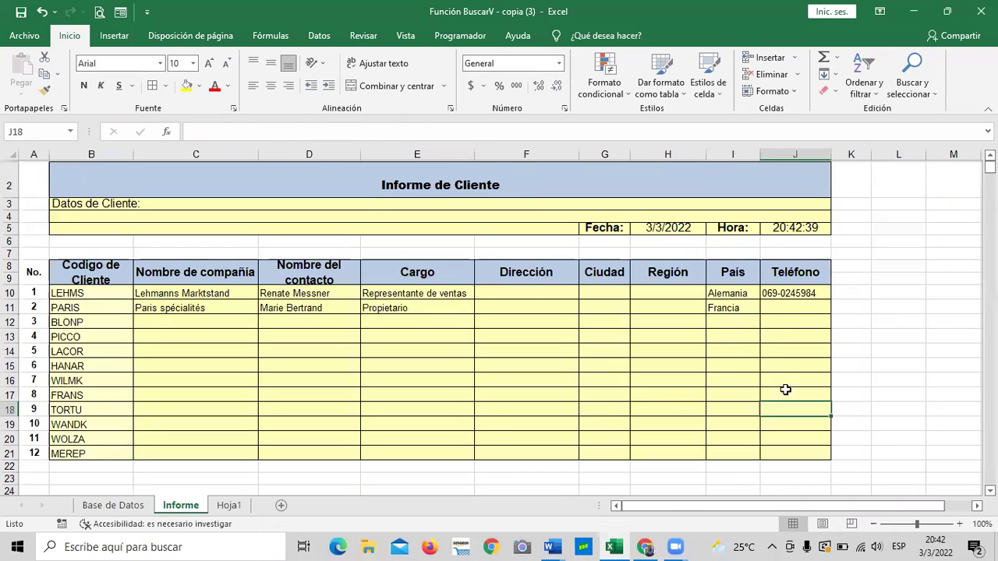
pyautogui.click(733, 308)
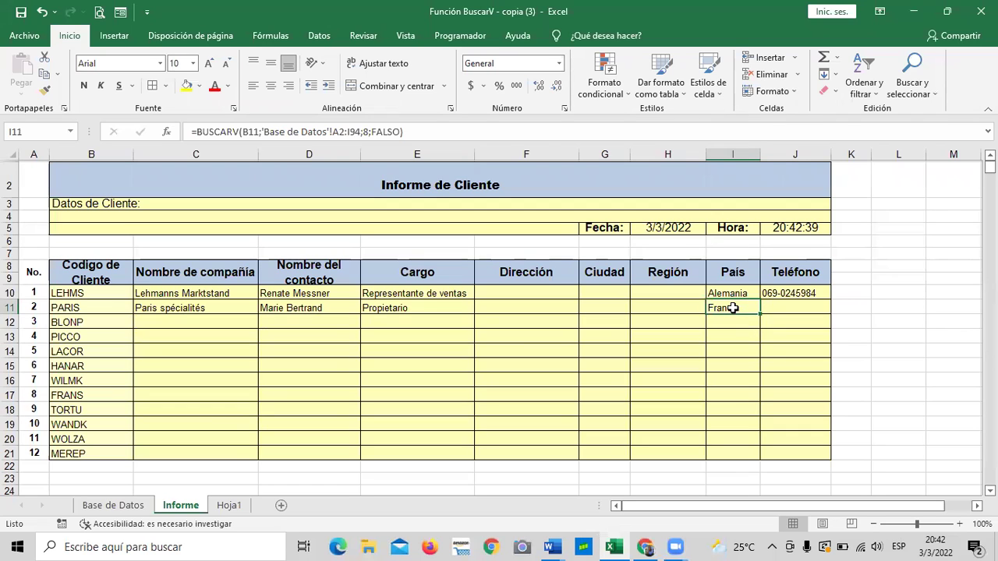
pyautogui.click(809, 306)
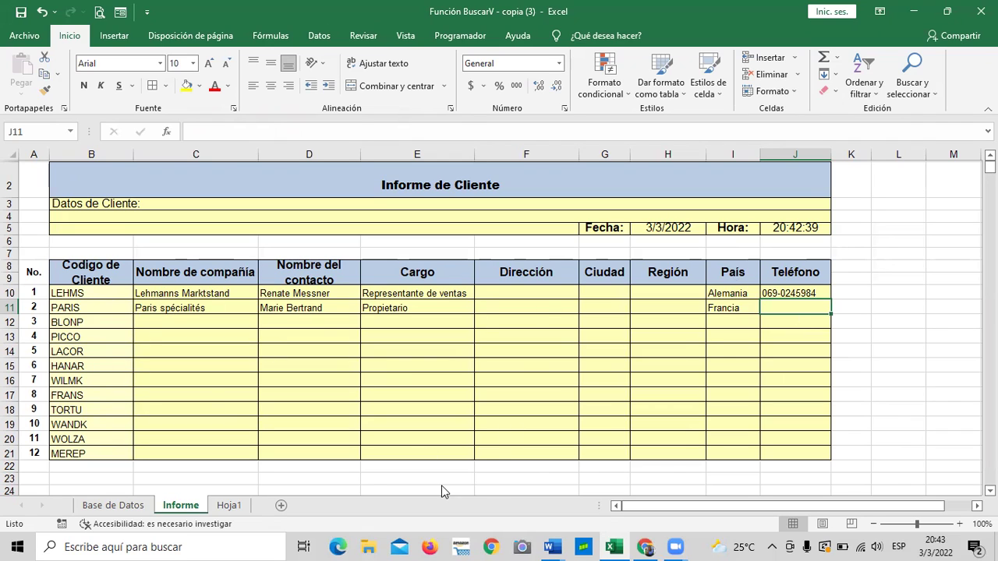
# Change the client code in B10 to MAISD and the one in B11 to QUICK using their lists of allowed codes
pyautogui.click(117, 294)
pyautogui.click(139, 294)
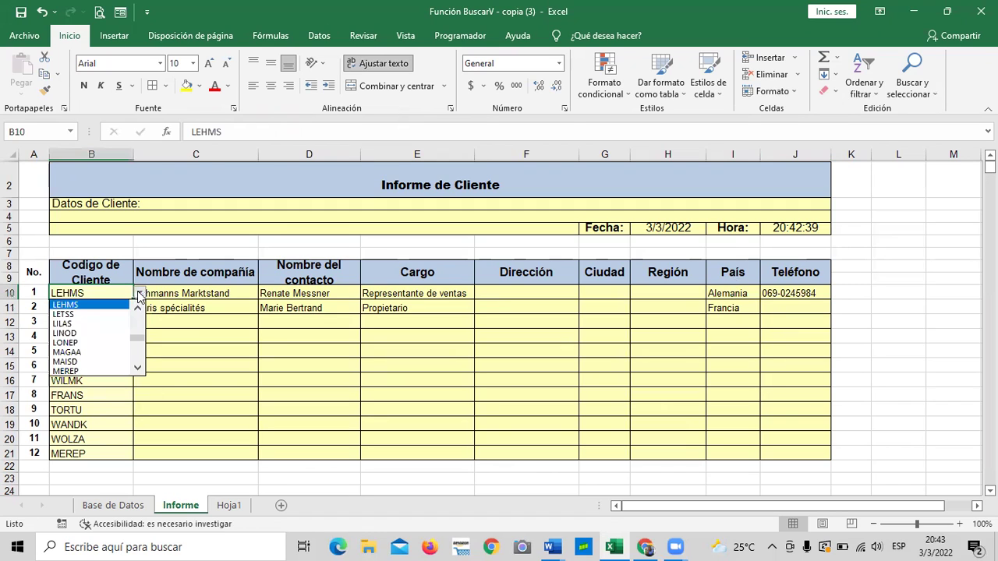
pyautogui.click(106, 359)
pyautogui.click(92, 311)
pyautogui.click(139, 308)
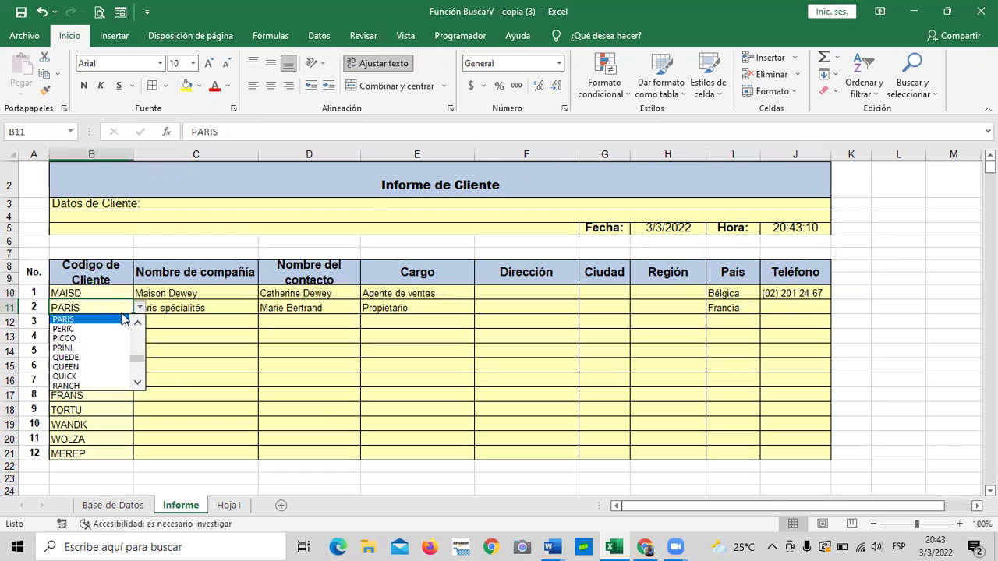
pyautogui.click(109, 379)
pyautogui.click(359, 410)
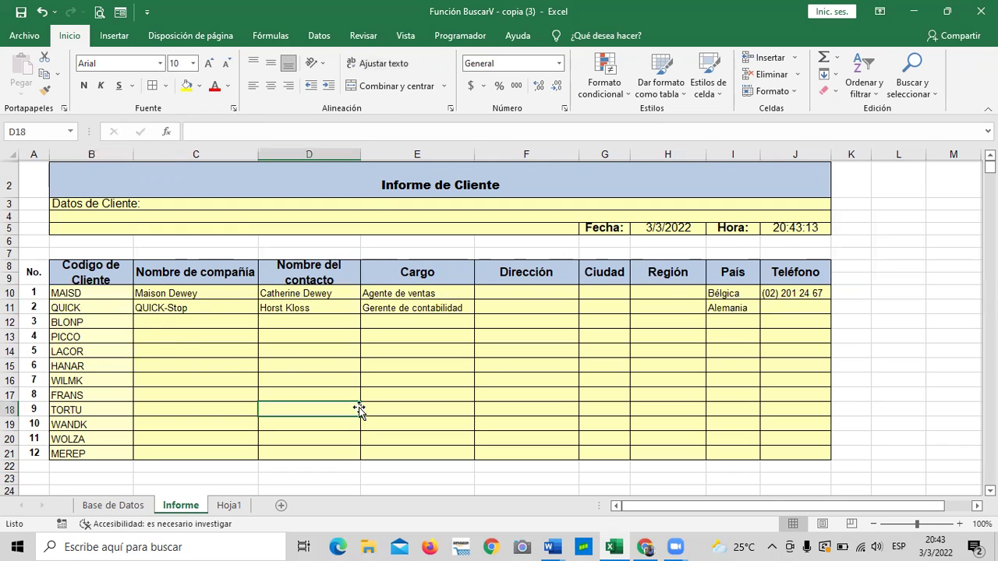
# Start a BUSCARV formula in the Dirección cell F10 with the client code B10 as the lookup value
pyautogui.click(511, 289)
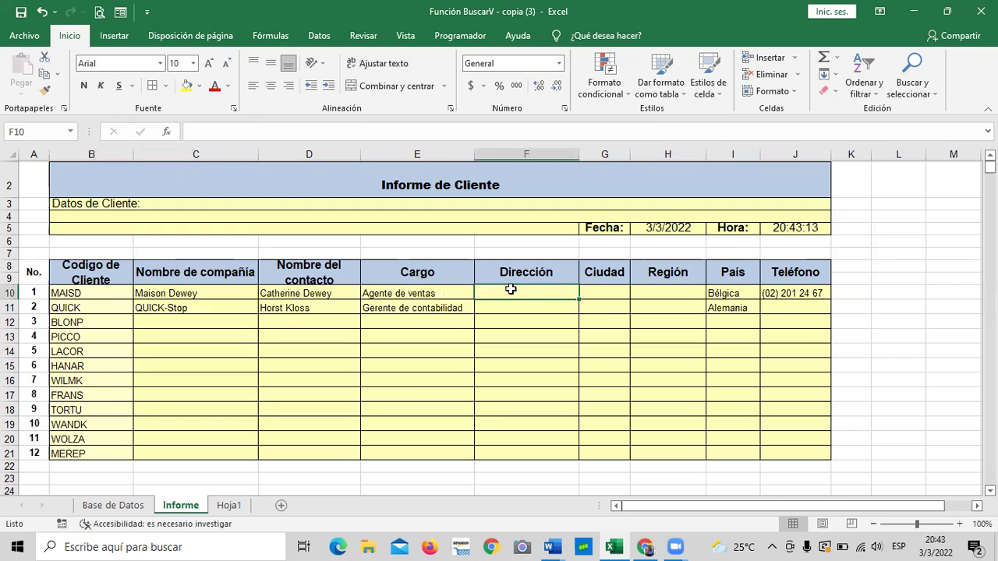
pyautogui.write('=')
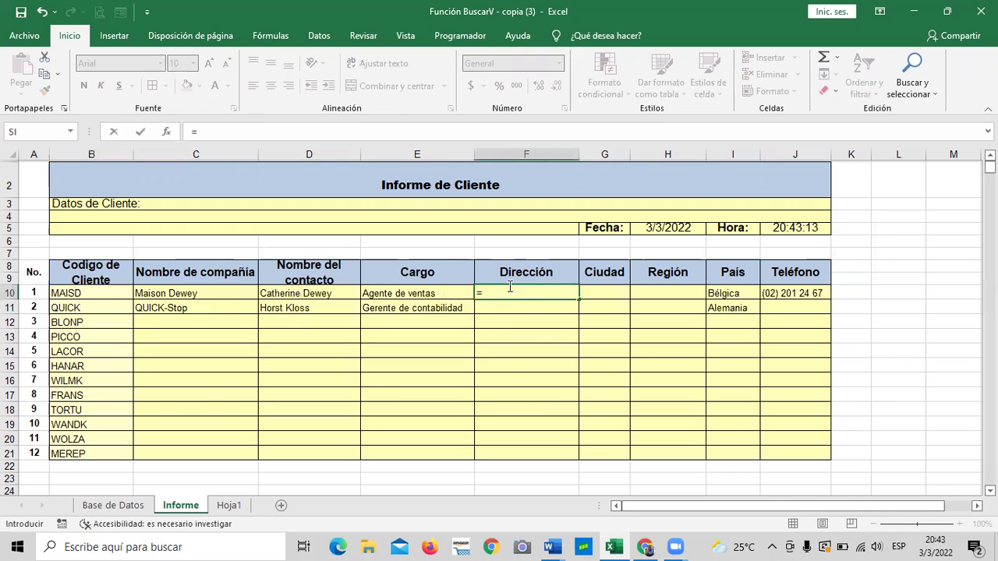
pyautogui.write('buscar')
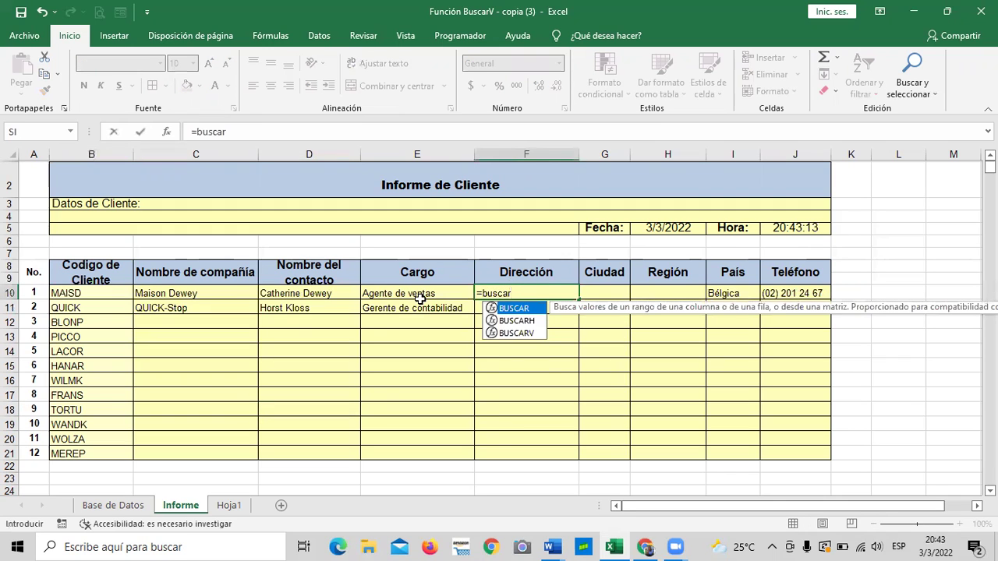
pyautogui.doubleClick(516, 333)
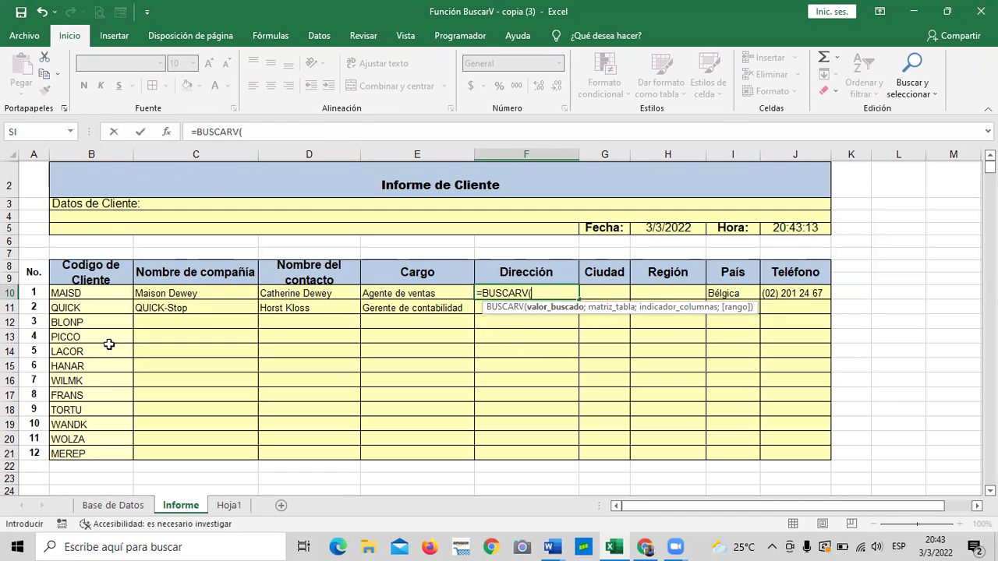
pyautogui.click(104, 293)
pyautogui.write(';')
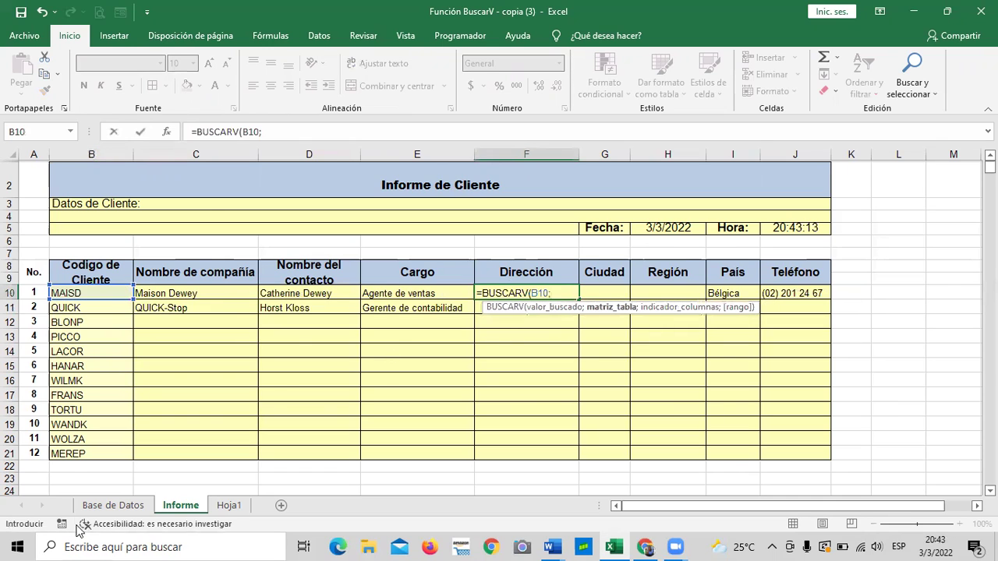
# Set the F10 formula's lookup table to the range A2:I94 on the Base de Datos sheet
pyautogui.click(101, 507)
pyautogui.scroll(6, 206, 428)
pyautogui.moveTo(680, 506); pyautogui.dragTo(622, 506)
pyautogui.scroll(19, 289, 345)
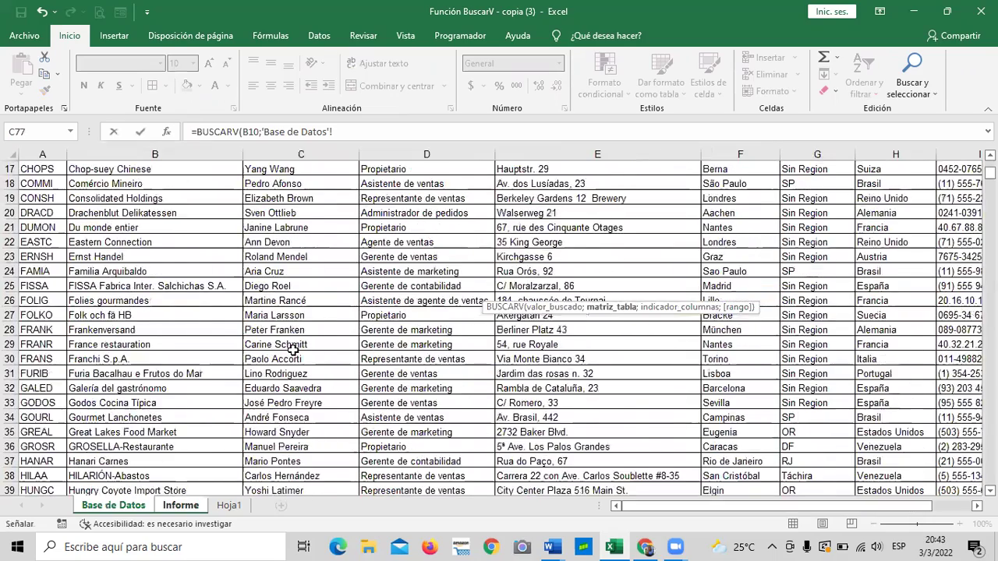
pyautogui.moveTo(45, 187); pyautogui.dragTo(769, 240)
pyautogui.click(418, 132)
pyautogui.write(';')
# Find the Dirección column's position in Base de Datos and try to complete the F10 formula with column index 5 and FALSO
pyautogui.scroll(20, 449, 254)
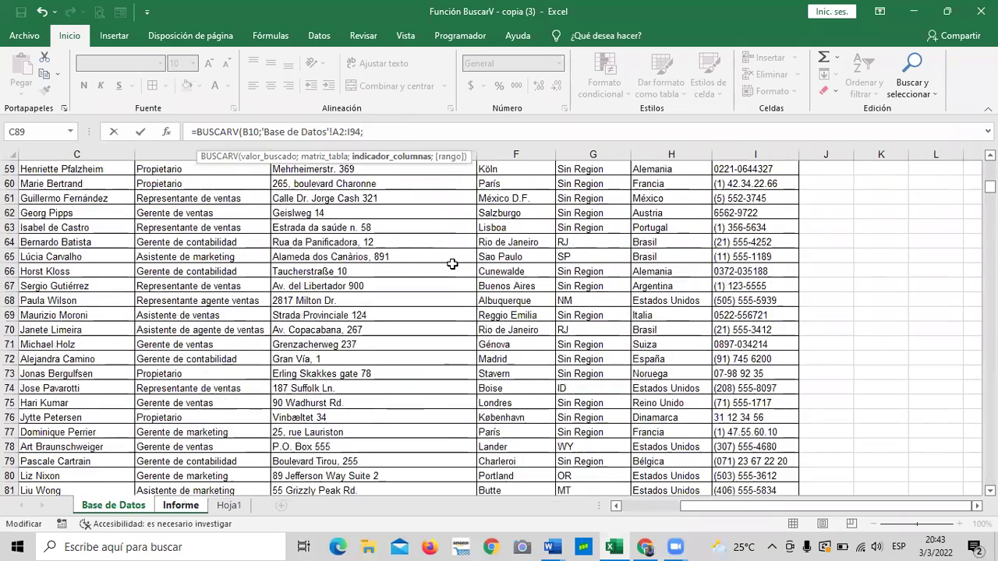
pyautogui.scroll(8, 449, 254)
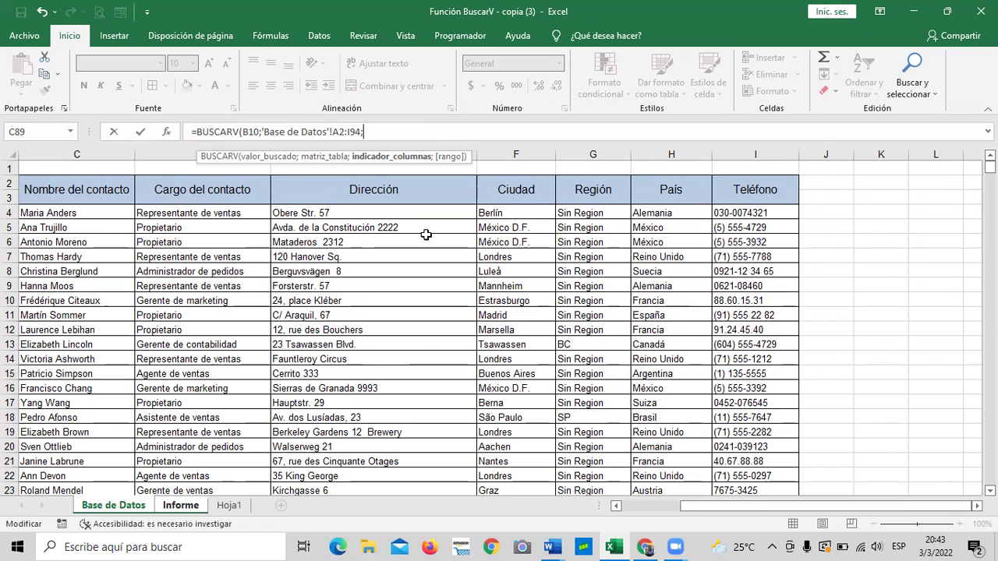
pyautogui.click(180, 505)
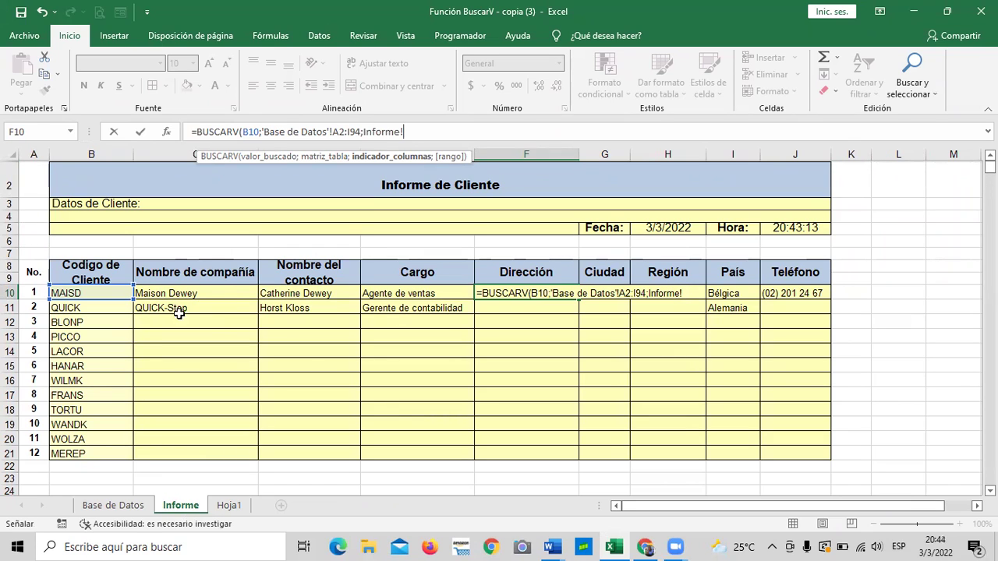
pyautogui.click(129, 508)
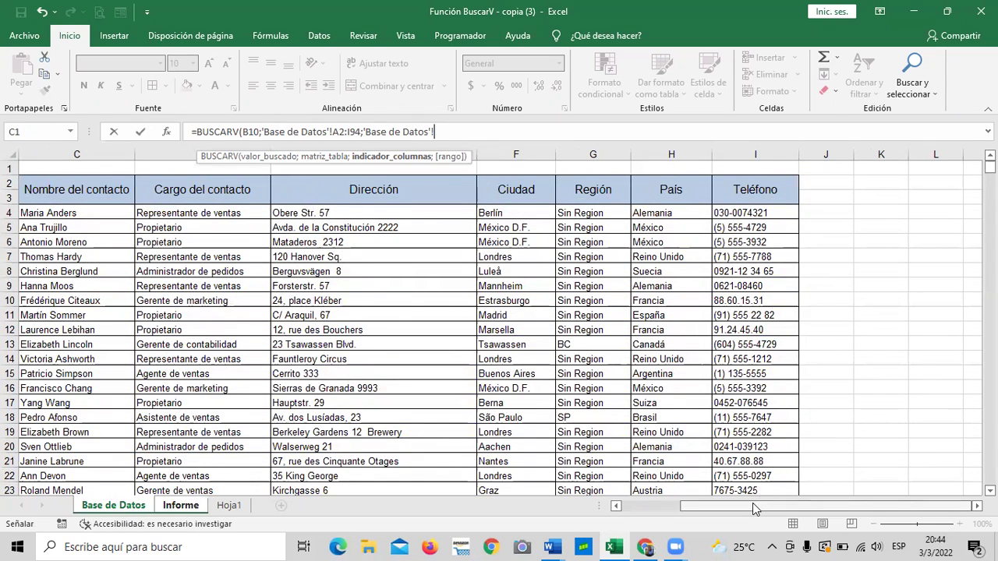
pyautogui.moveTo(753, 508); pyautogui.dragTo(695, 508)
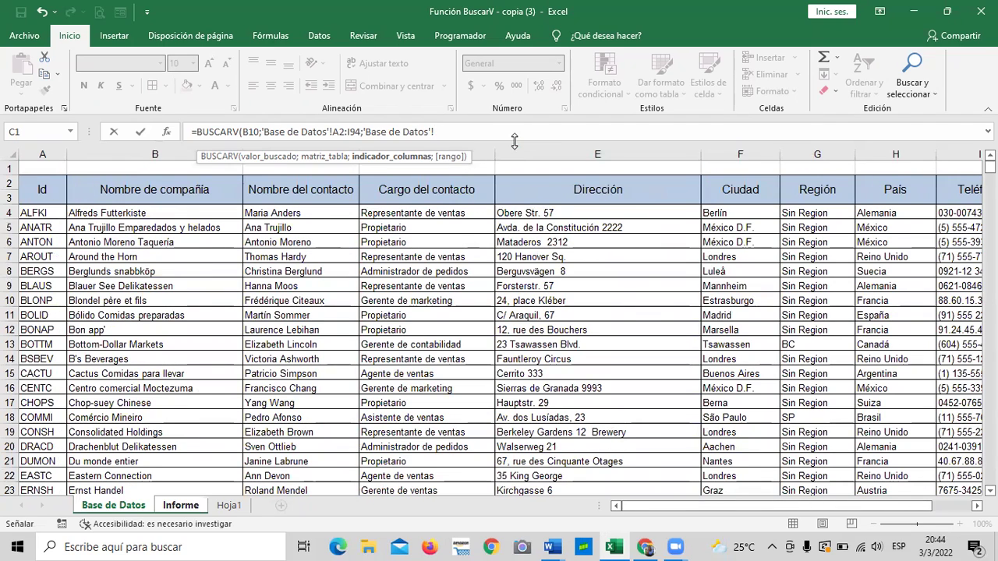
pyautogui.write('5;')
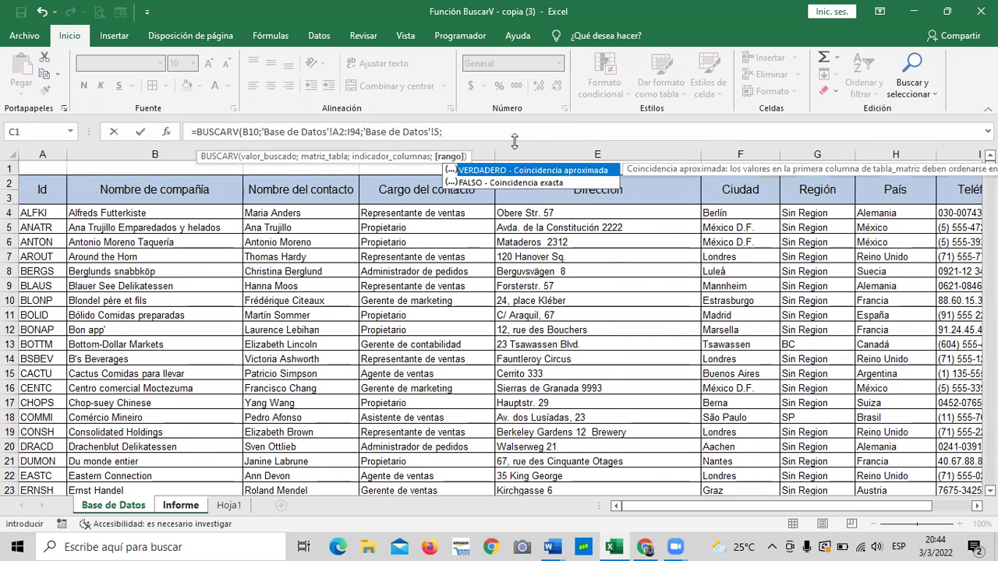
pyautogui.doubleClick(482, 182)
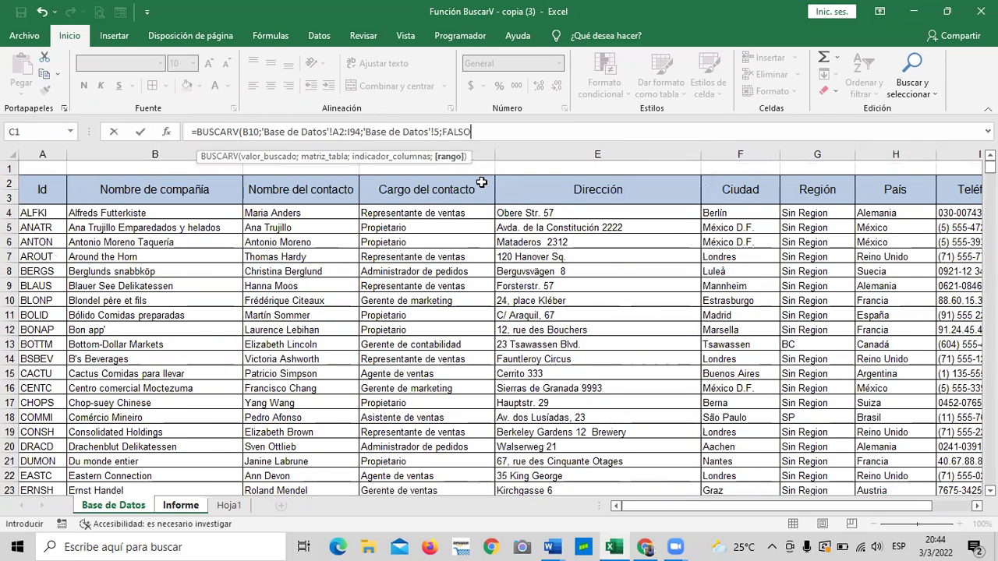
pyautogui.write(')')
pyautogui.press('Return')
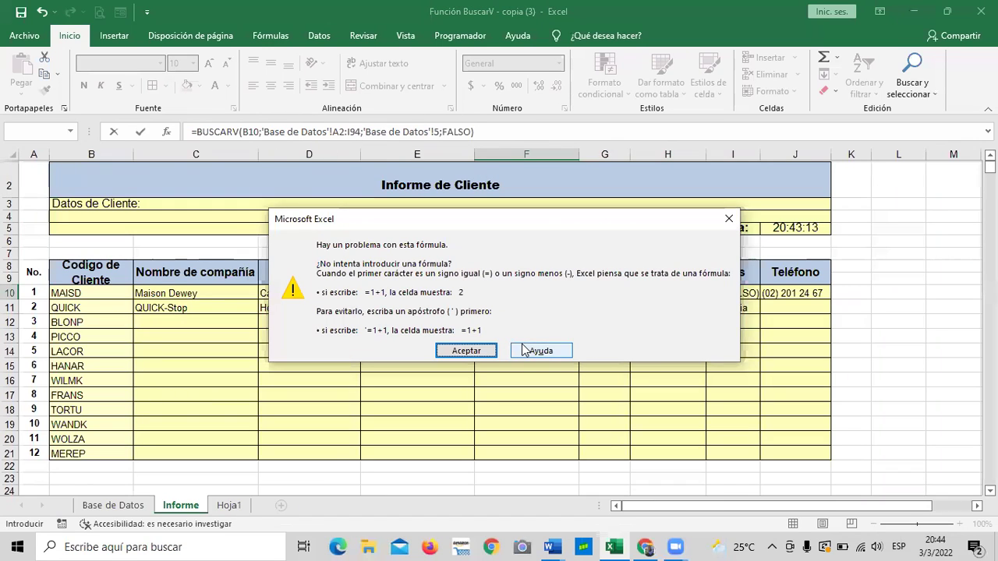
# Discard the faulty formula in F10 and return to the Informe sheet
pyautogui.click(491, 352)
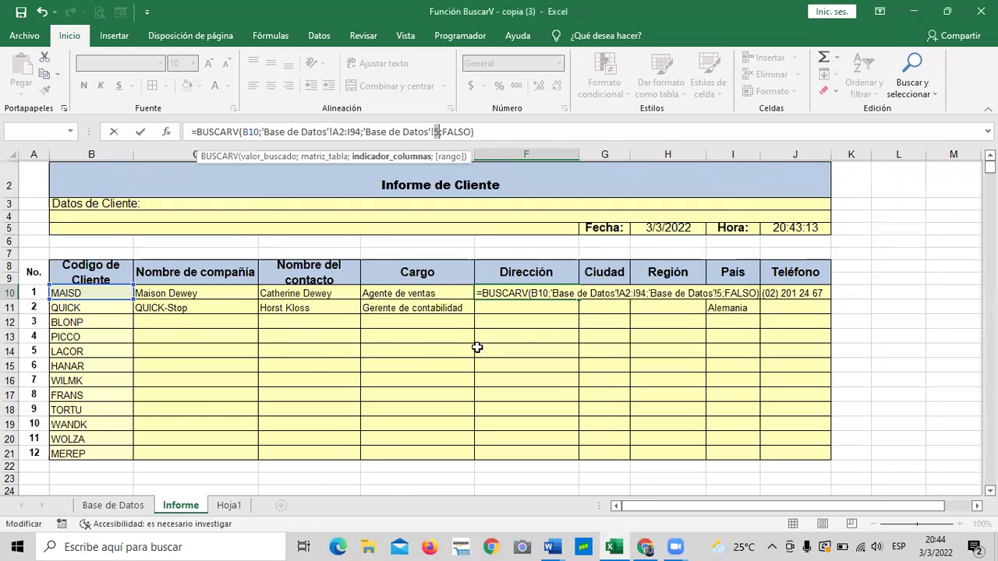
pyautogui.moveTo(482, 134); pyautogui.dragTo(167, 135)
pyautogui.press('Escape')
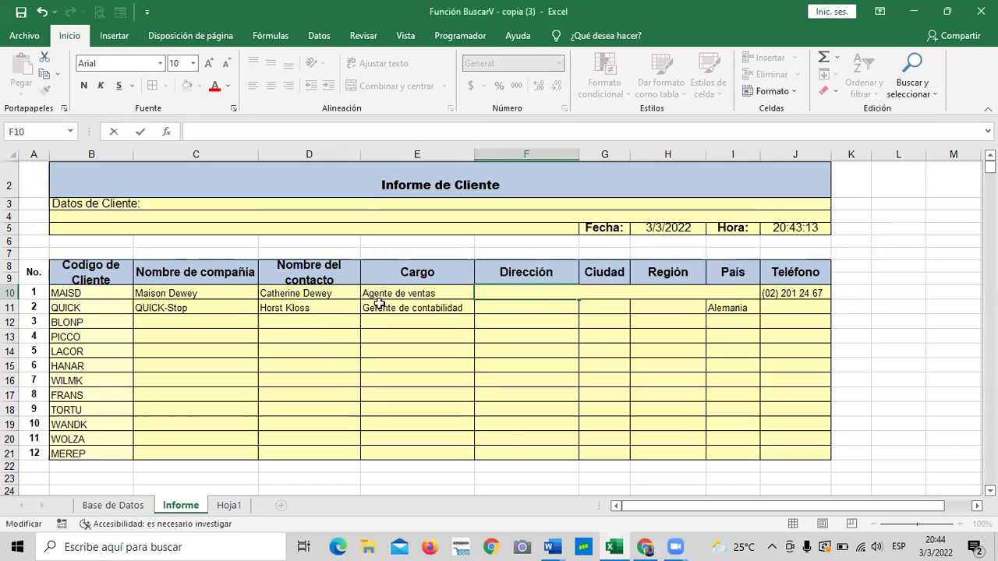
pyautogui.click(512, 437)
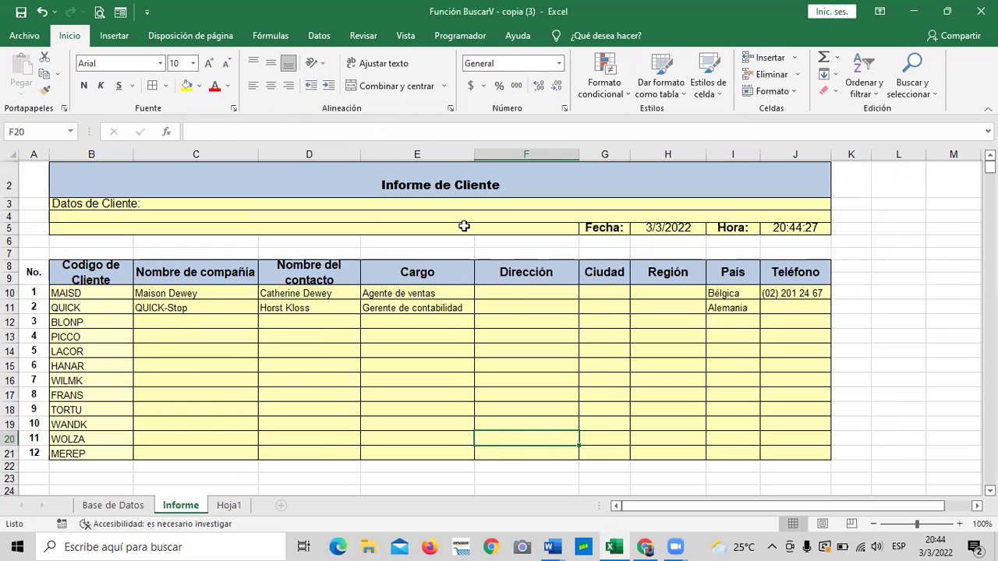
pyautogui.click(131, 505)
pyautogui.click(178, 507)
pyautogui.click(542, 380)
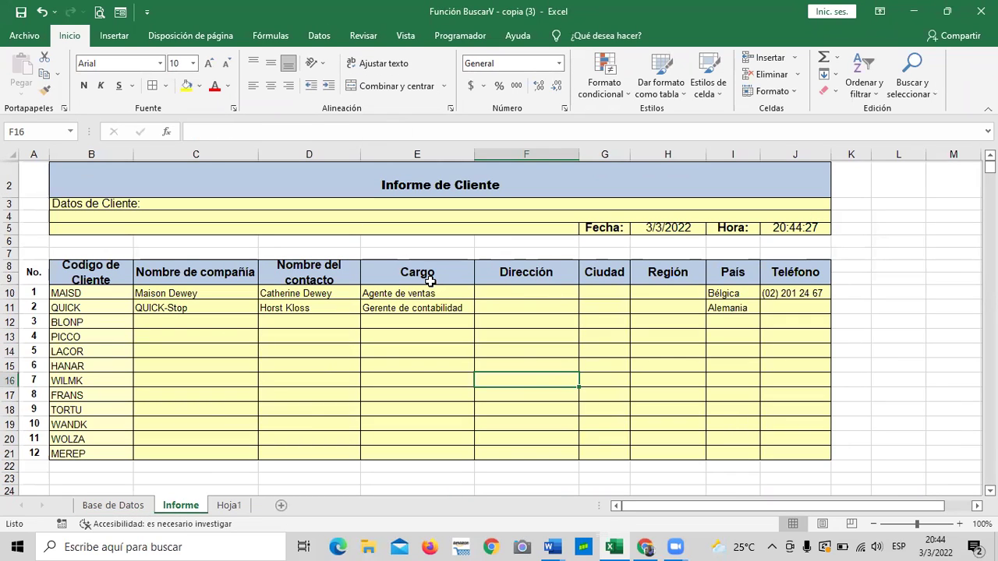
# Begin the BUSCARV formula again in Dirección cell F10, using client code B10 as the lookup value
pyautogui.click(564, 296)
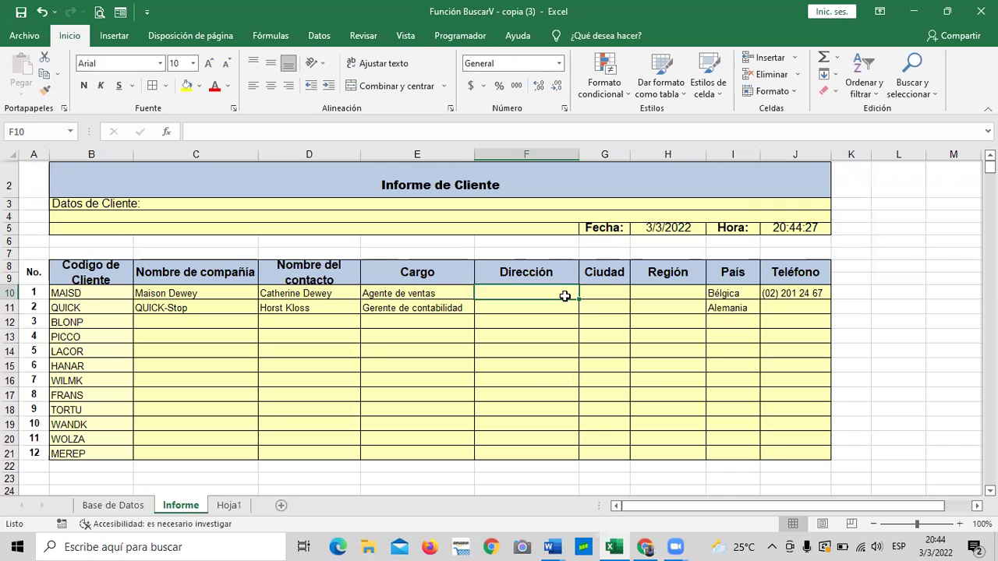
pyautogui.write('=')
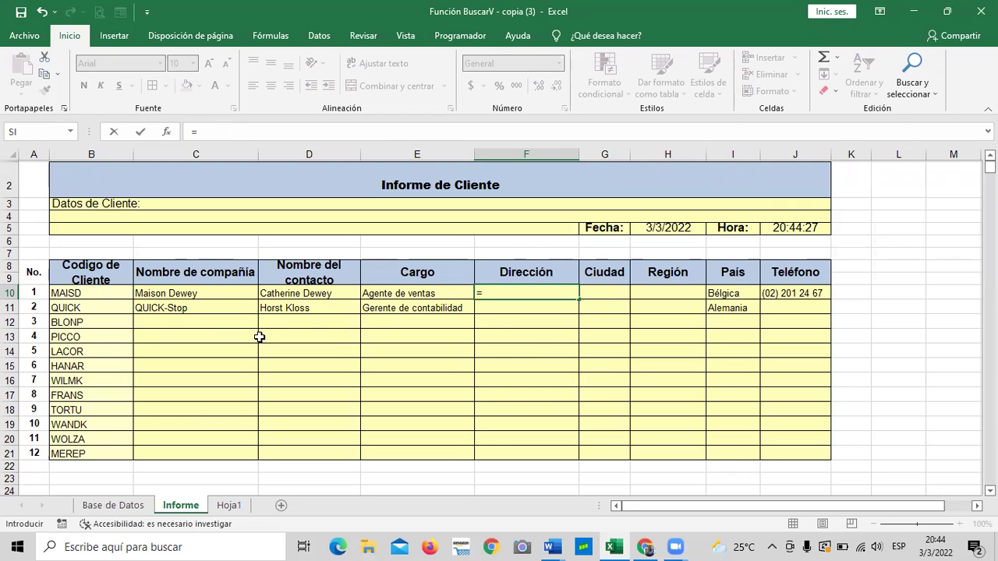
pyautogui.write('buscar')
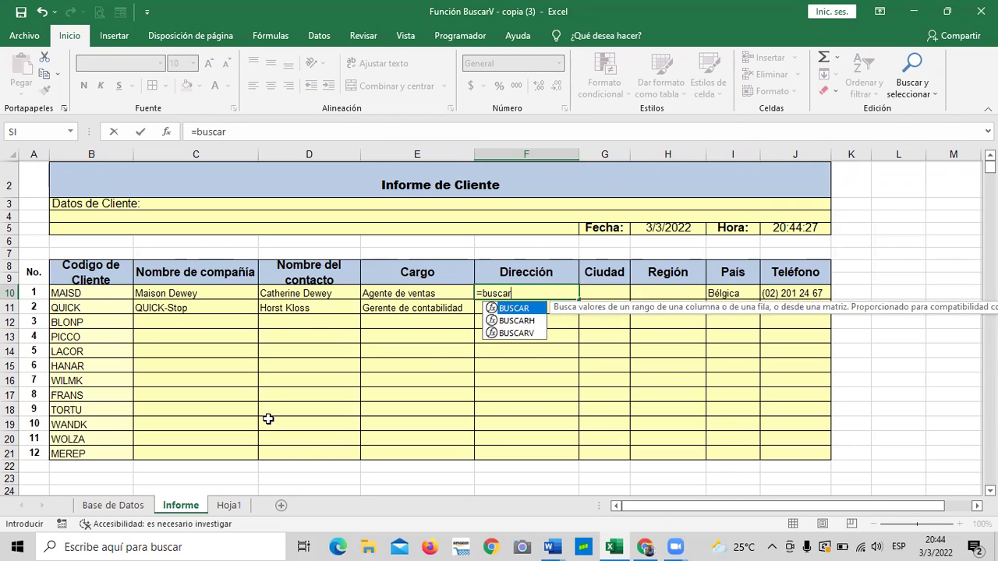
pyautogui.doubleClick(518, 334)
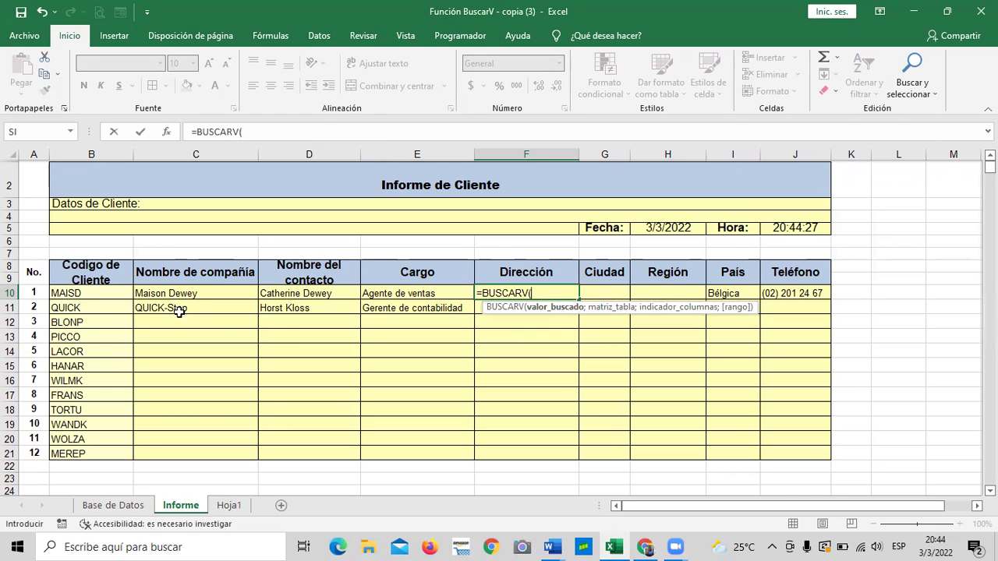
pyautogui.click(117, 290)
pyautogui.write(';')
# Select A2:I94 on the Base de Datos sheet as the table array of the new F10 formula
pyautogui.click(113, 505)
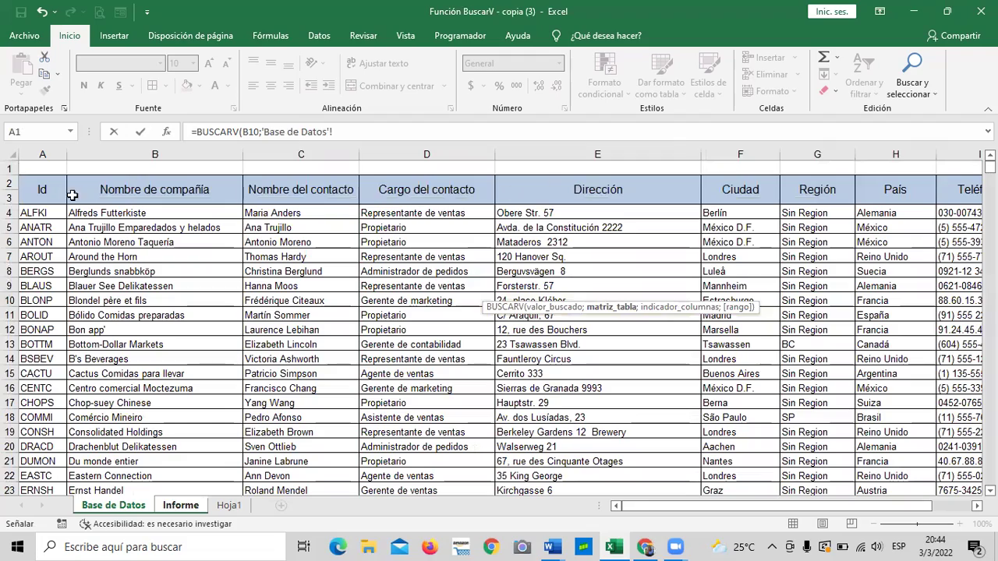
pyautogui.moveTo(74, 195); pyautogui.dragTo(767, 478)
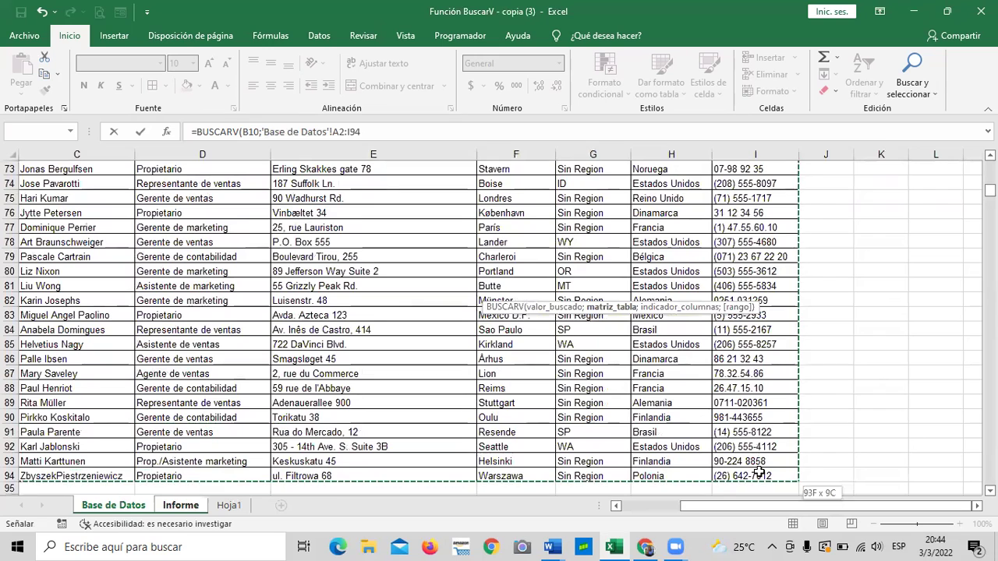
pyautogui.click(400, 136)
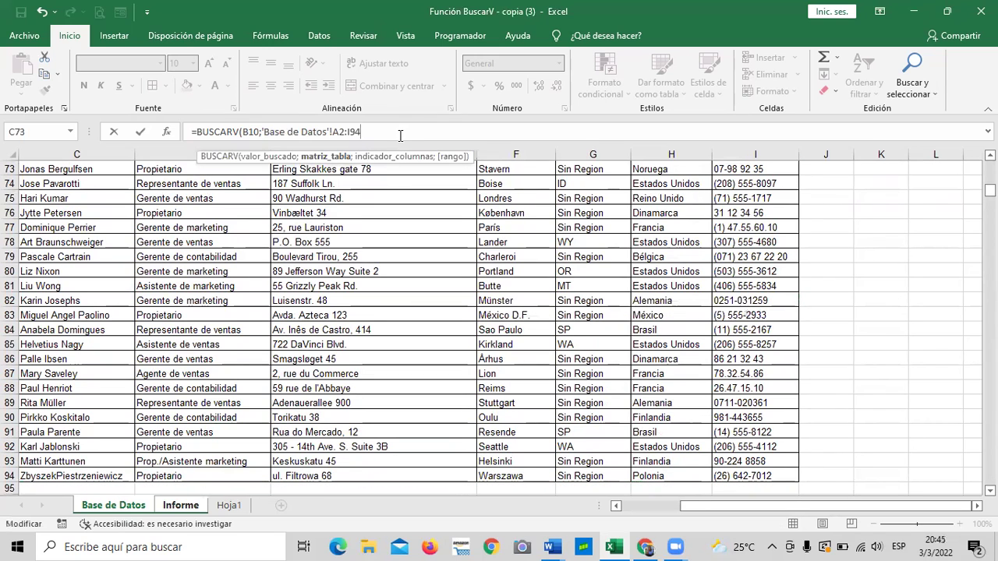
pyautogui.write(';')
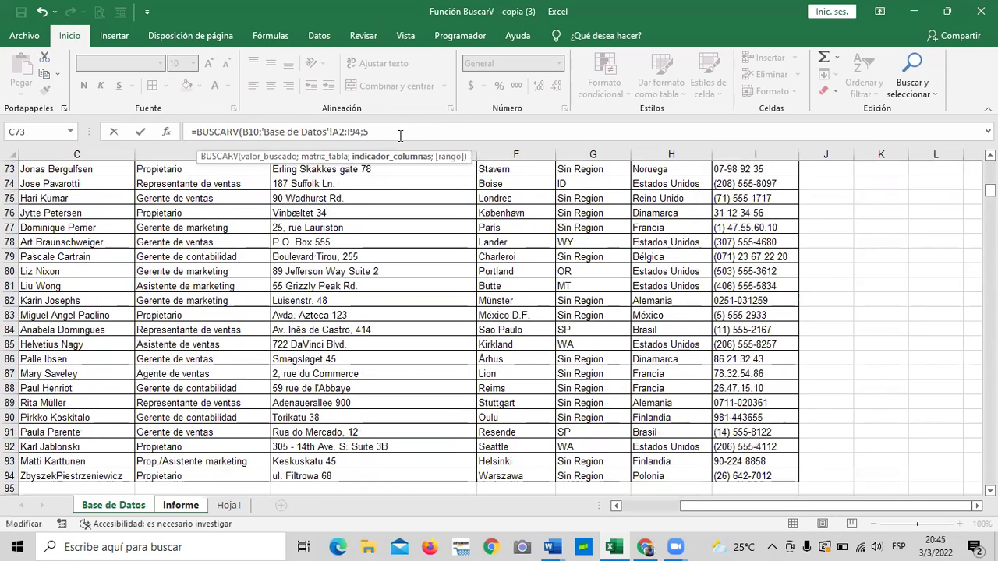
# Complete the F10 formula with column index 5 and exact match (FALSO), and check the finished cell
pyautogui.write('5;')
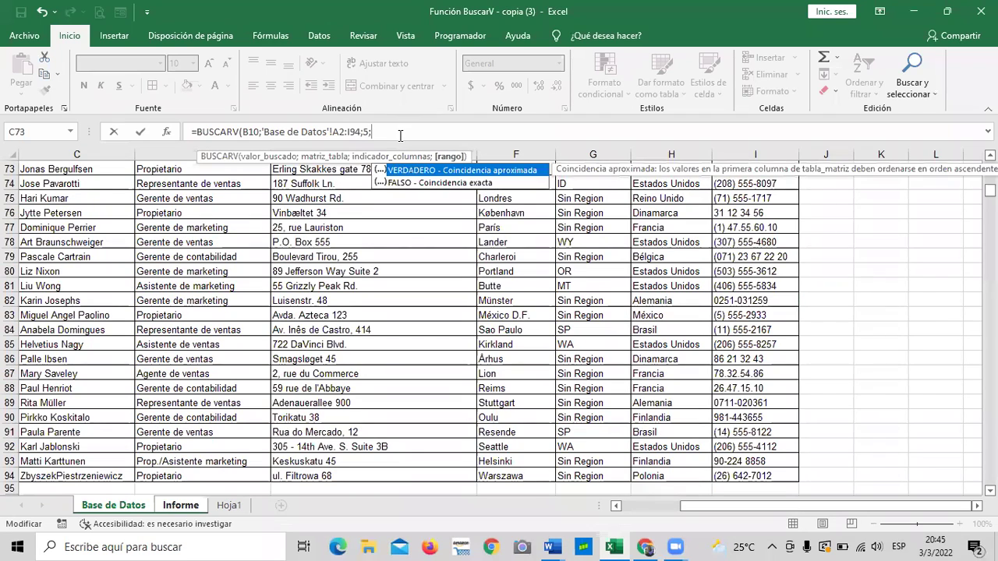
pyautogui.doubleClick(387, 186)
pyautogui.write(')')
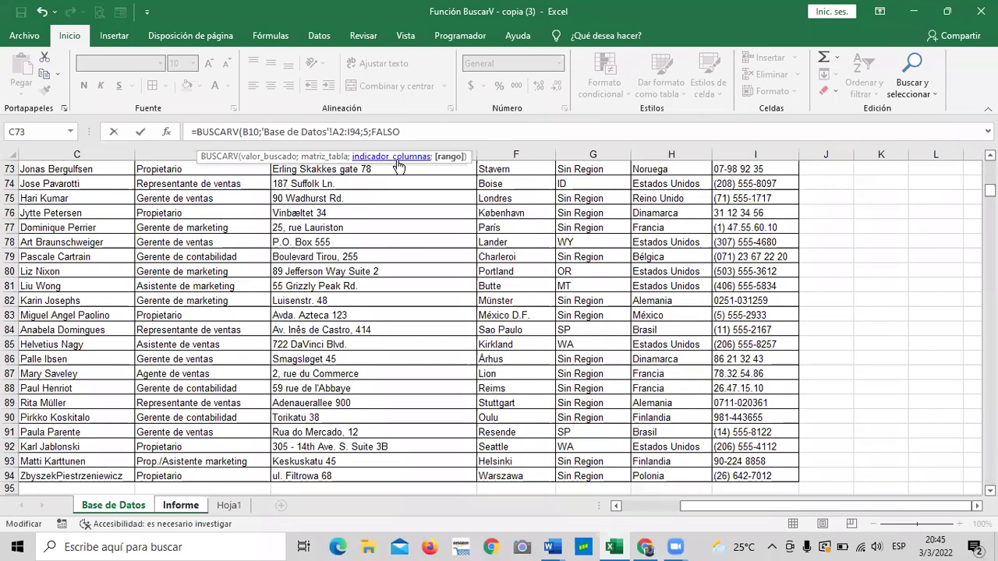
pyautogui.press('Return')
pyautogui.click(552, 376)
pyautogui.click(540, 294)
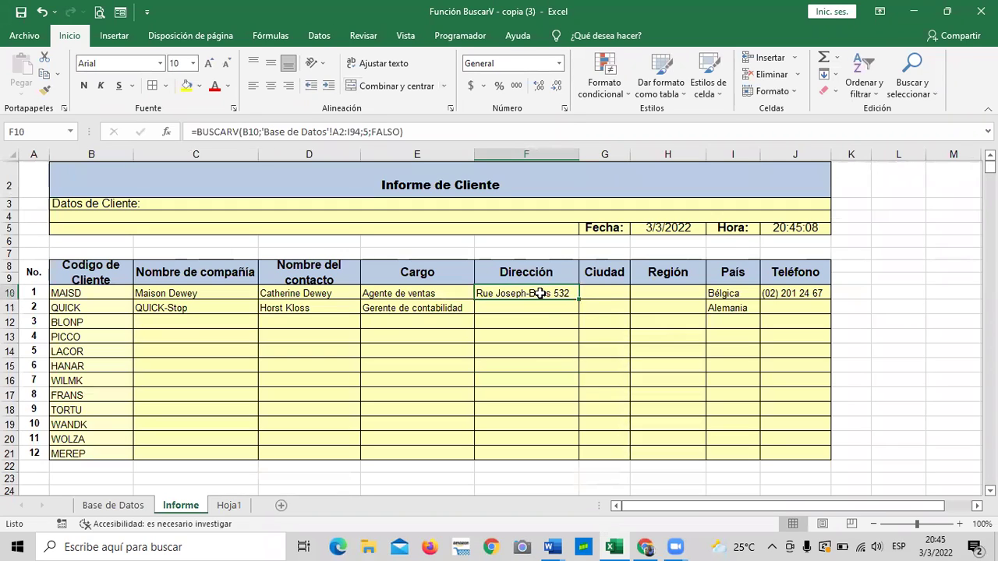
# Change the client code in B10 to ANTON using its list of allowed codes
pyautogui.click(602, 294)
pyautogui.click(673, 292)
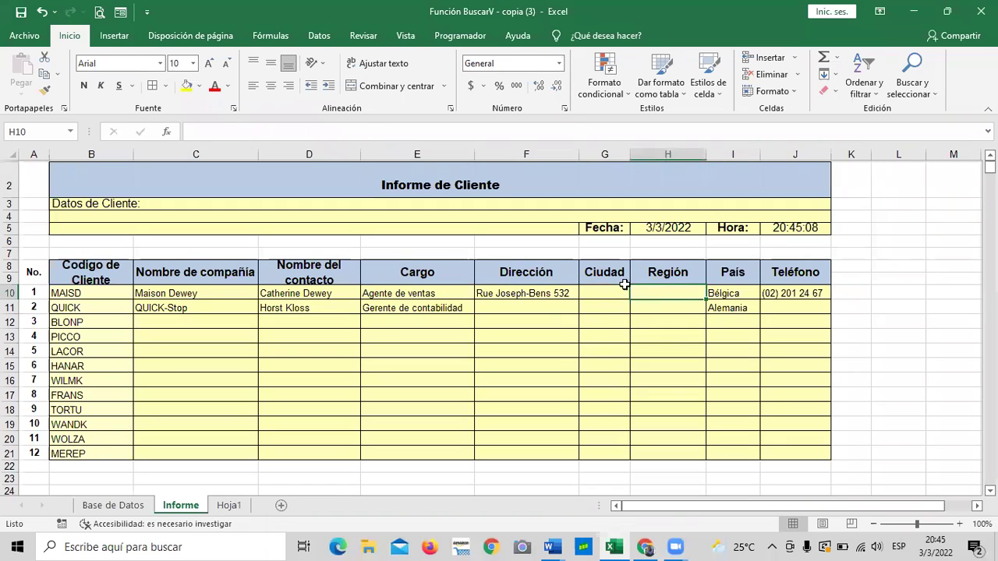
pyautogui.click(122, 290)
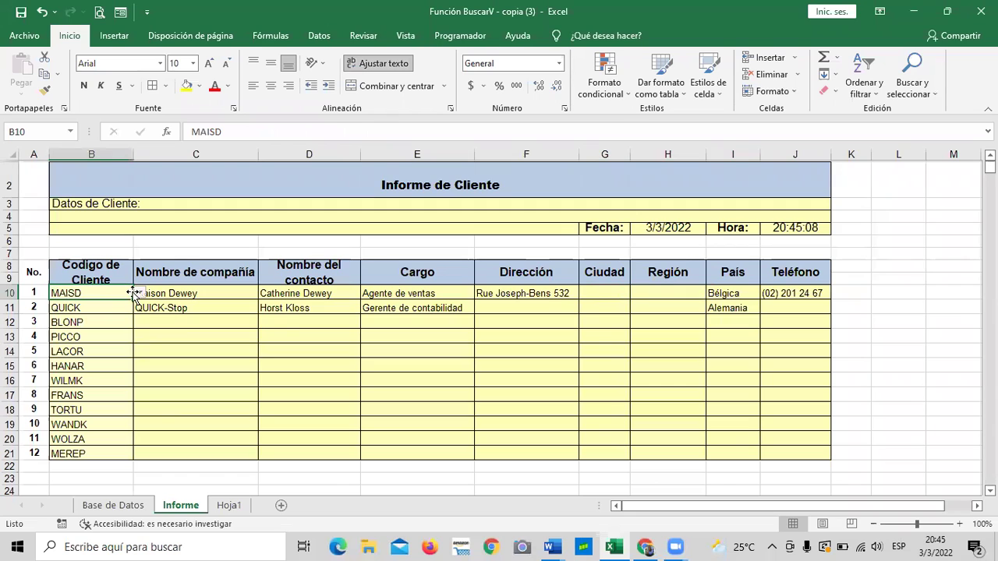
pyautogui.click(140, 294)
pyautogui.scroll(15, 88, 326)
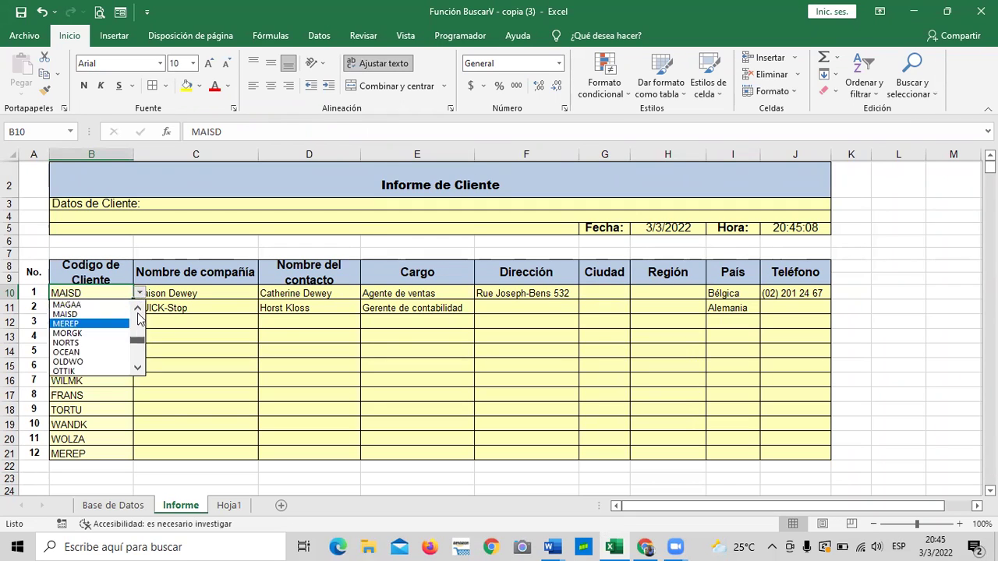
pyautogui.click(86, 325)
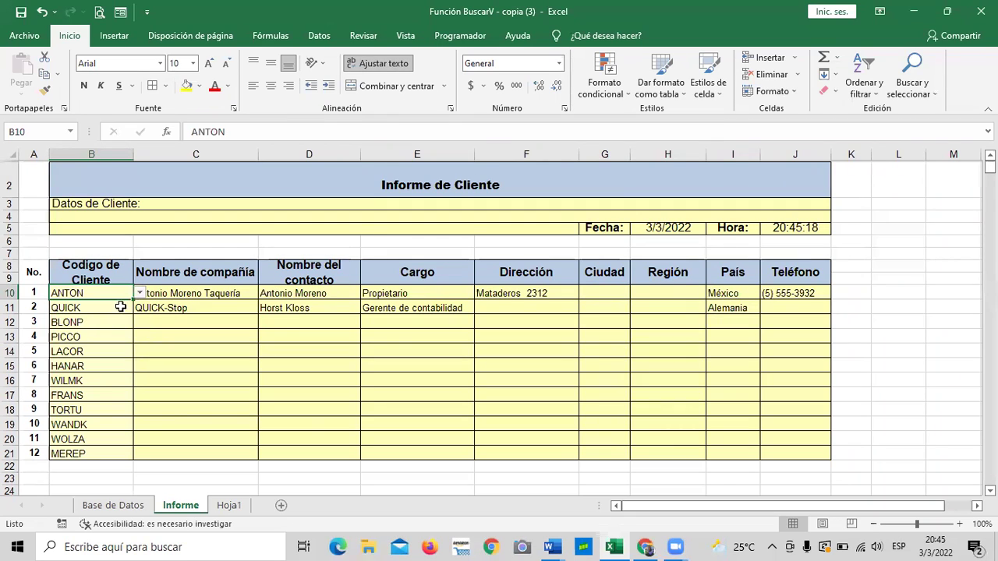
# Change the client code in B10 to WOLZA using its list of allowed codes
pyautogui.click(139, 294)
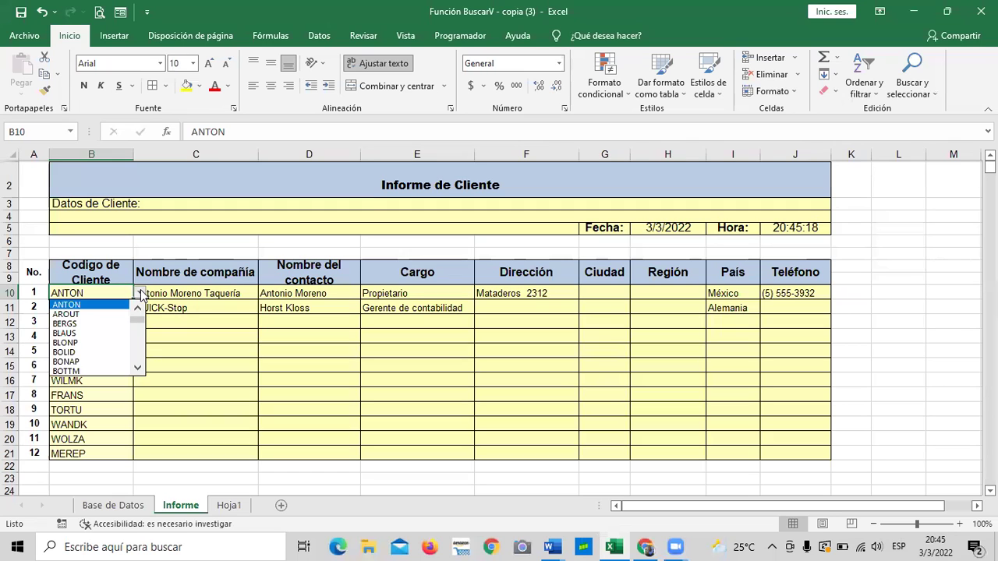
pyautogui.scroll(-20, 107, 317)
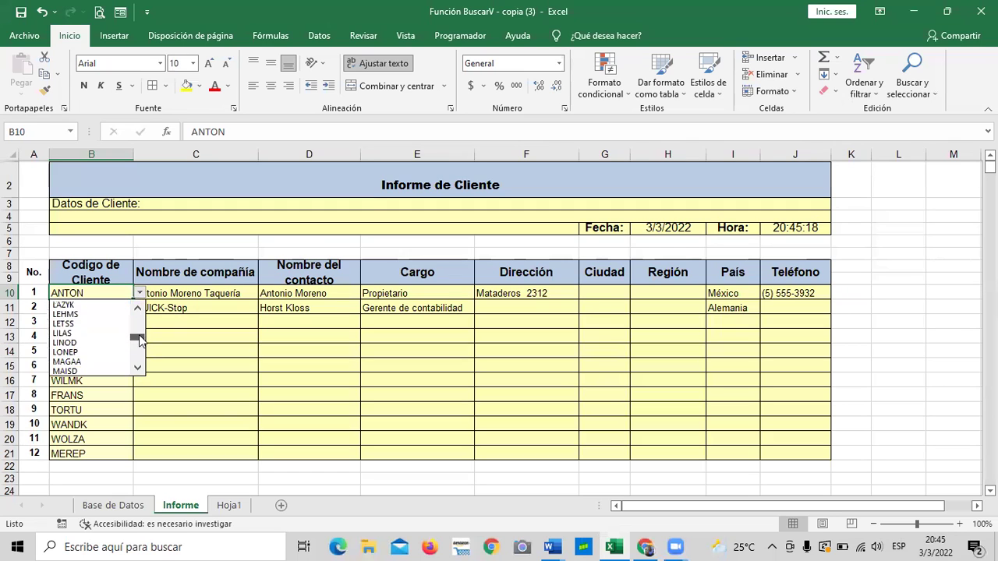
pyautogui.scroll(-3, 143, 361)
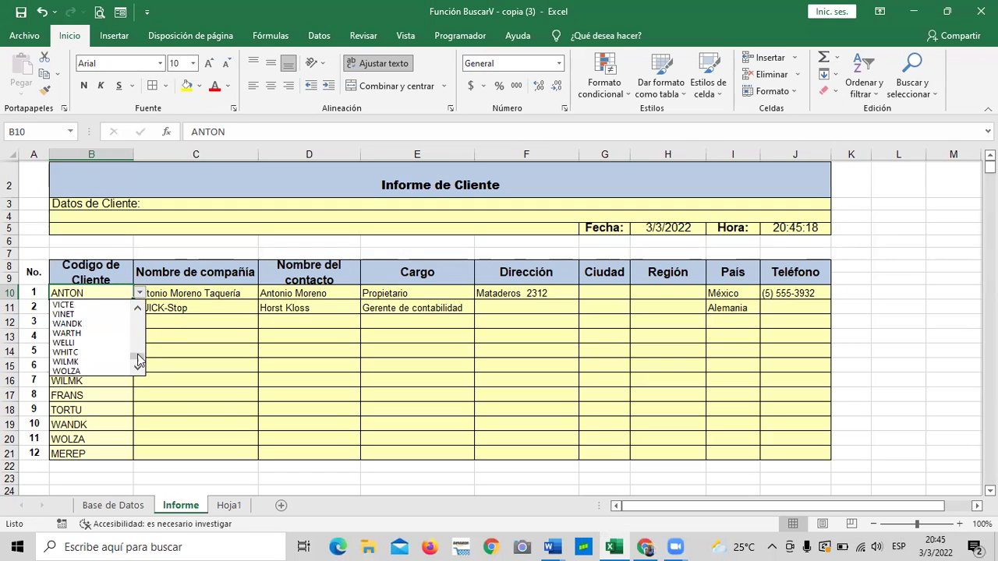
pyautogui.click(93, 370)
pyautogui.click(140, 294)
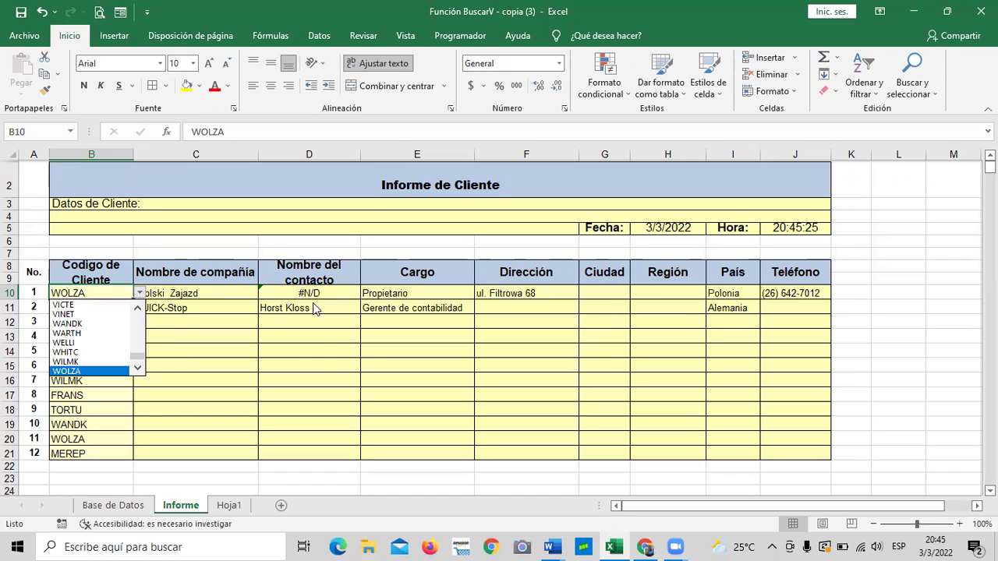
pyautogui.click(246, 382)
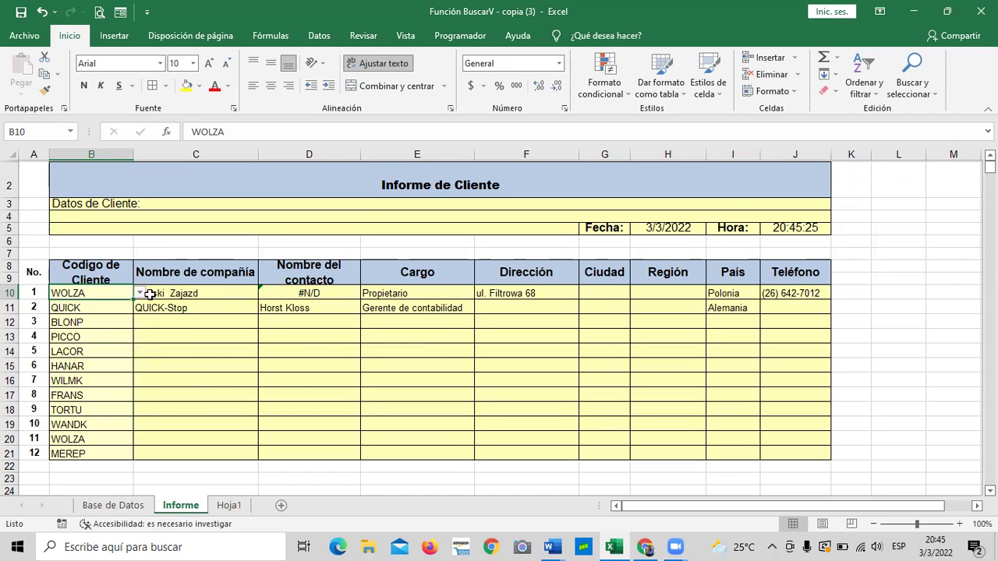
# Inspect the BUSCARV formula in Nombre del contacto cell D10, checking its table array, without changing it
pyautogui.click(281, 292)
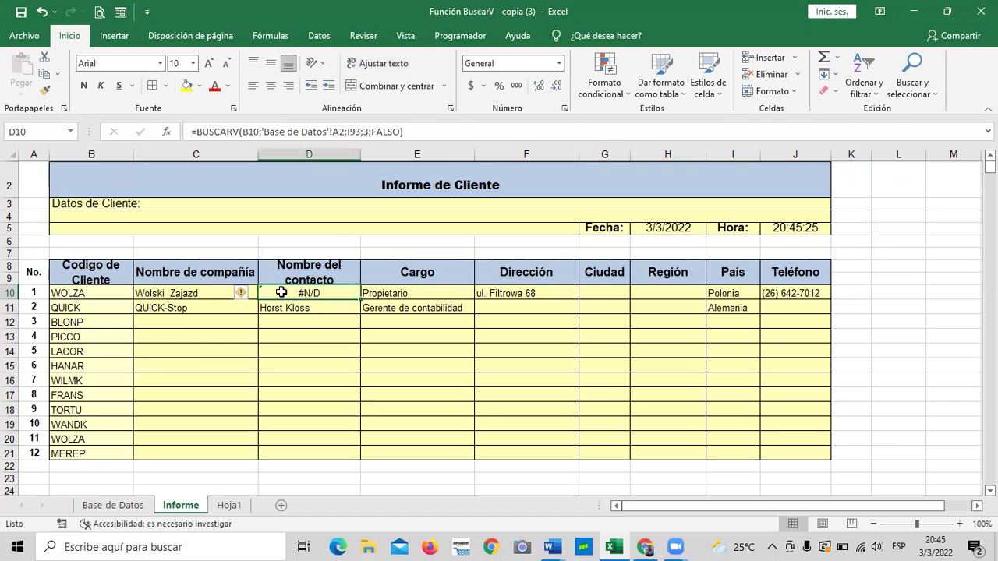
pyautogui.click(440, 134)
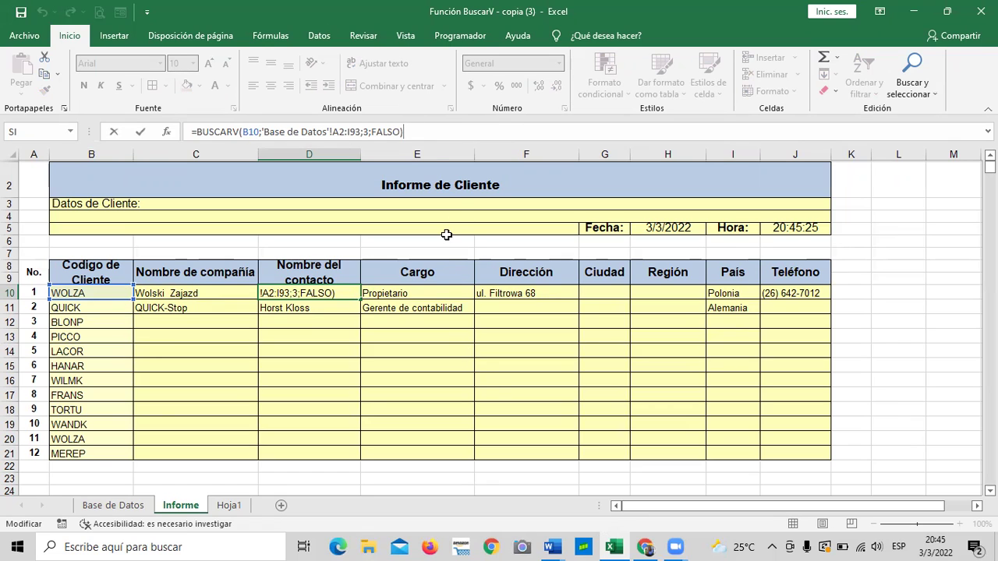
pyautogui.press('Return')
pyautogui.click(337, 381)
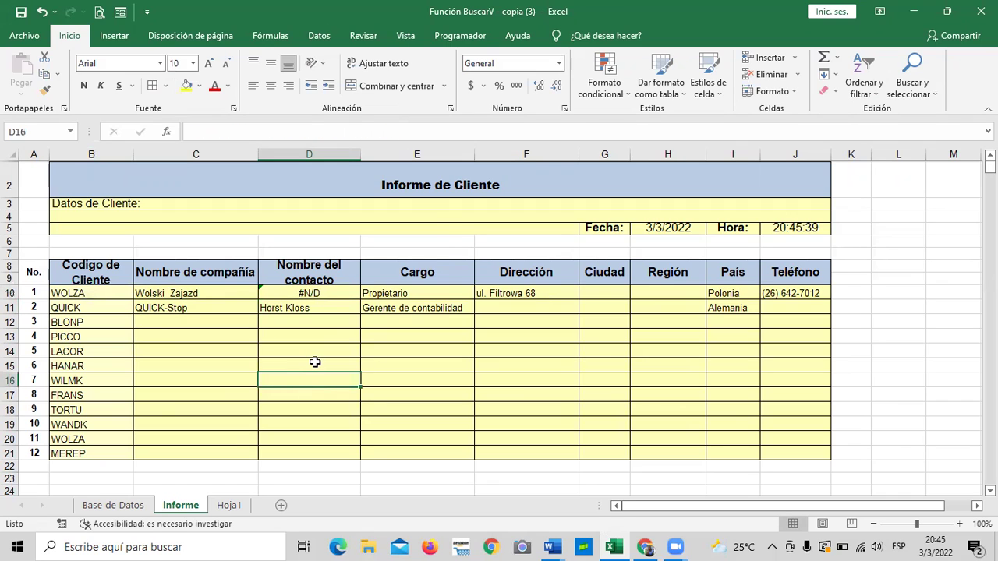
pyautogui.click(225, 294)
pyautogui.click(296, 291)
pyautogui.click(429, 131)
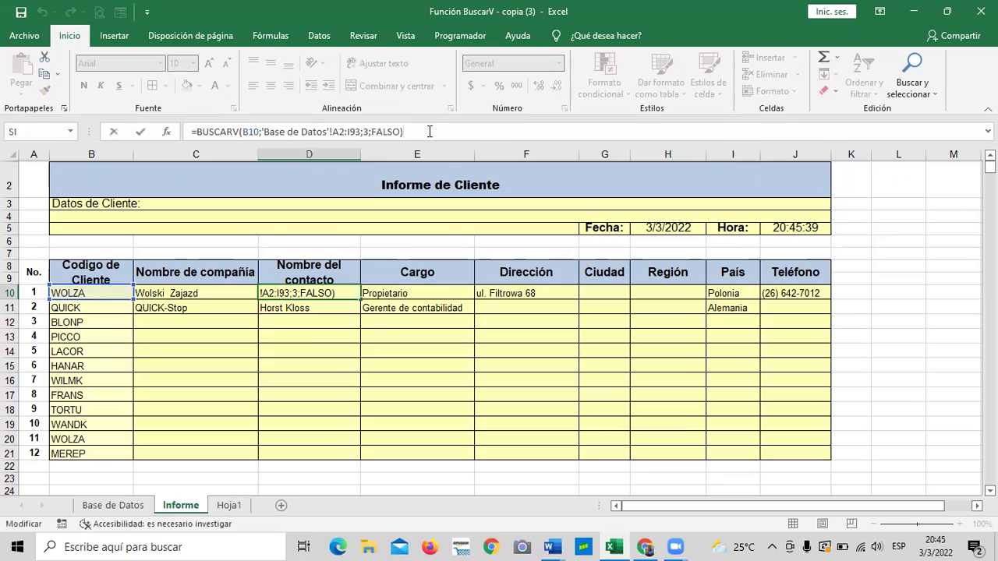
pyautogui.press('Return')
pyautogui.click(195, 379)
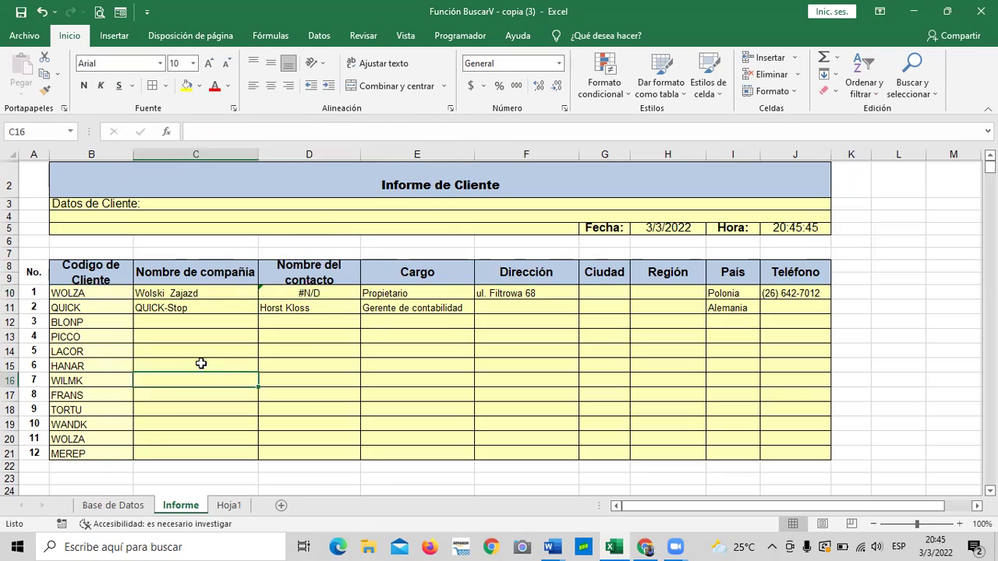
# Examine the WOLZA record in row 94 of the Base de Datos sheet, including its company and contact cells
pyautogui.click(135, 506)
pyautogui.scroll(20, 247, 343)
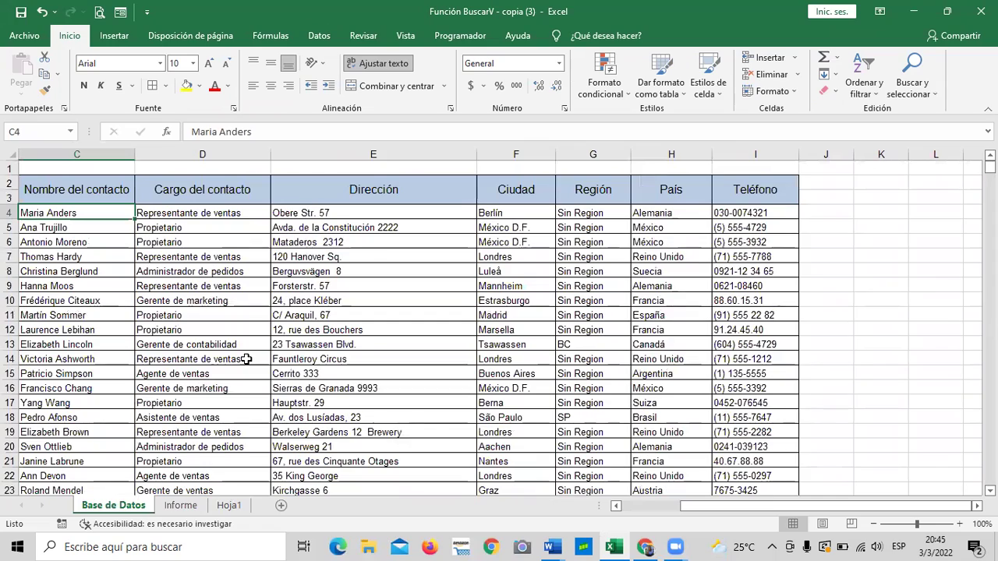
pyautogui.moveTo(681, 513); pyautogui.dragTo(573, 515)
pyautogui.scroll(-13, 237, 343)
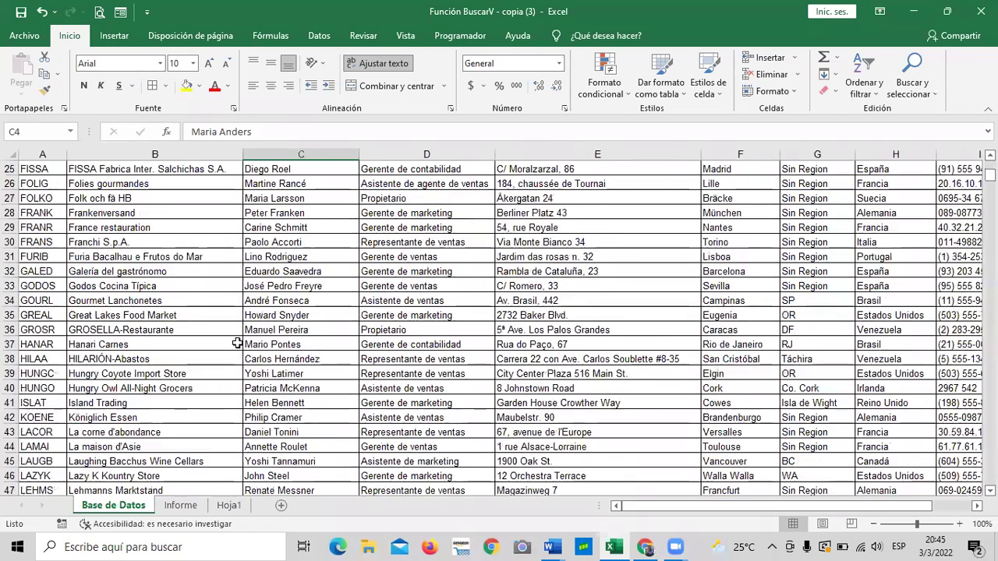
pyautogui.scroll(-11, 237, 343)
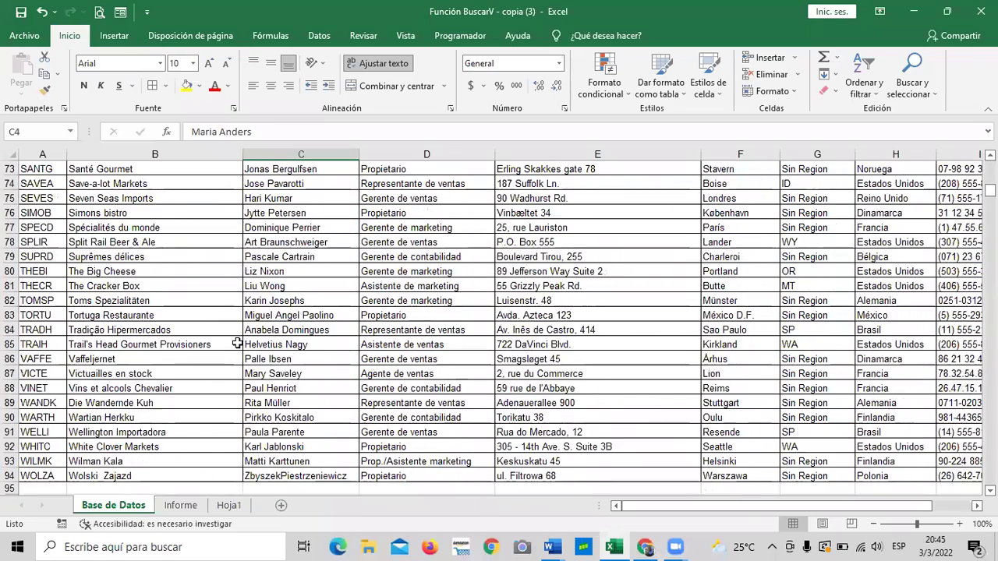
pyautogui.scroll(-2, 187, 456)
pyautogui.click(107, 389)
pyautogui.click(265, 388)
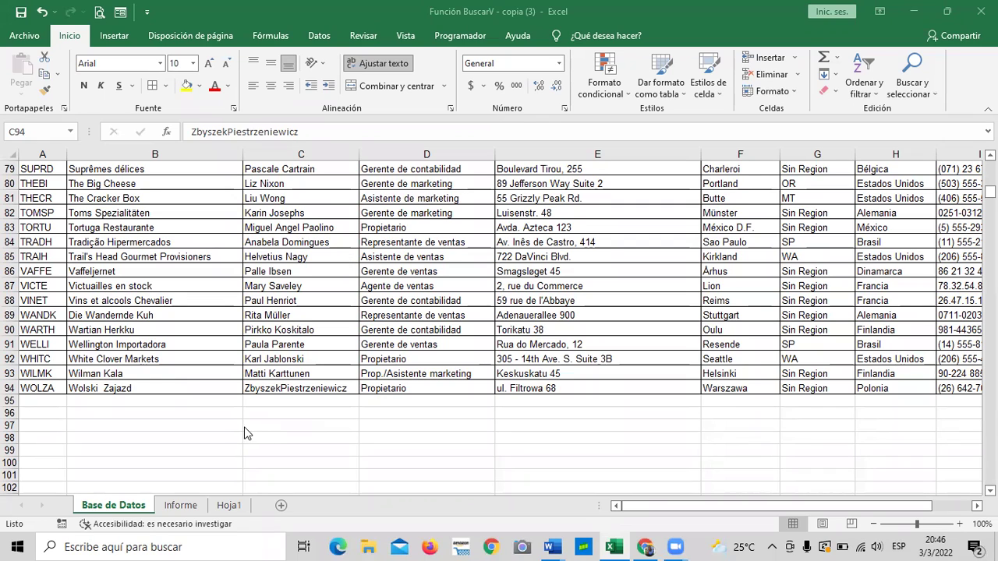
pyautogui.click(150, 385)
pyautogui.click(285, 390)
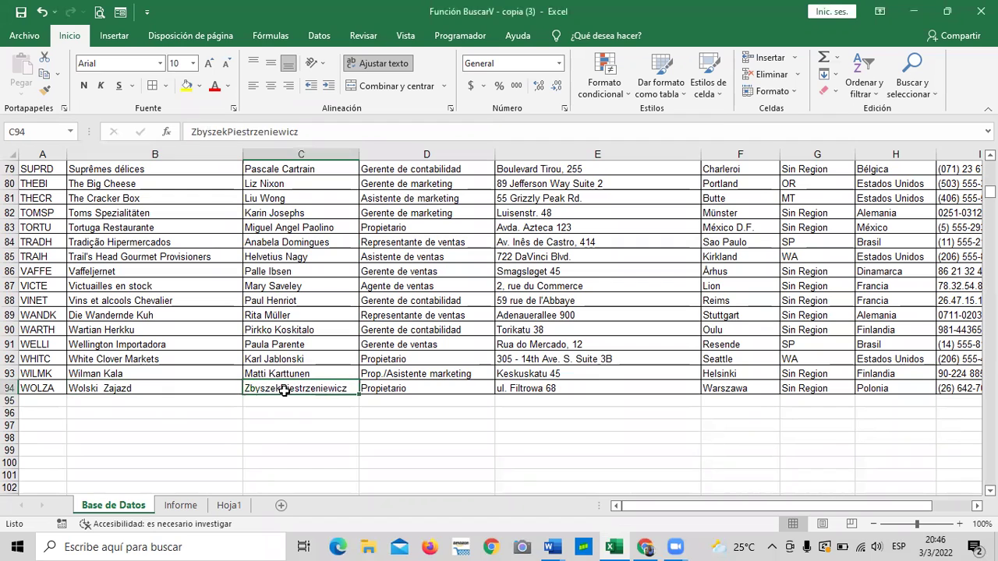
# Return to the Informe sheet and review the range used by the D10 formula against the database's last row
pyautogui.click(181, 506)
pyautogui.click(504, 382)
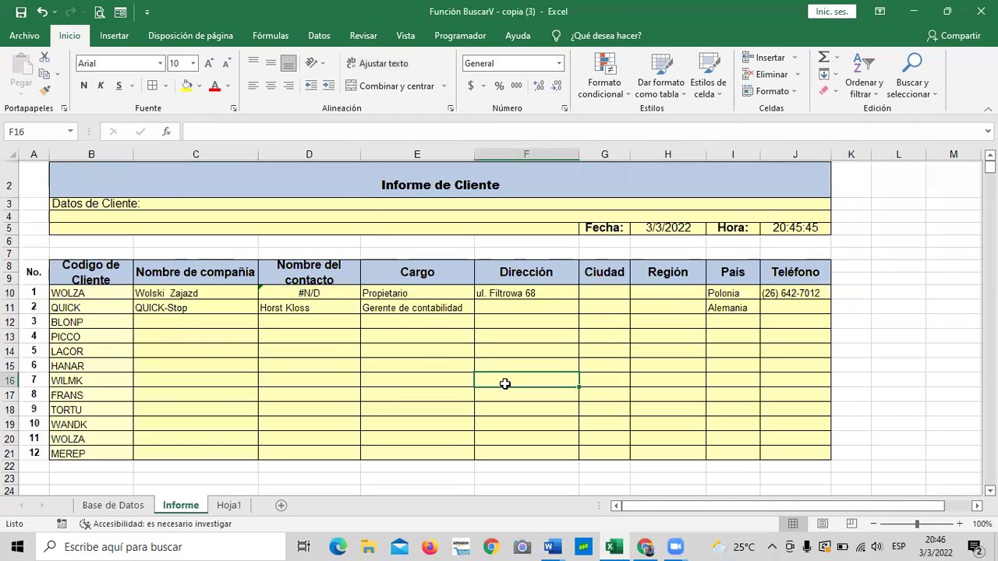
pyautogui.click(327, 290)
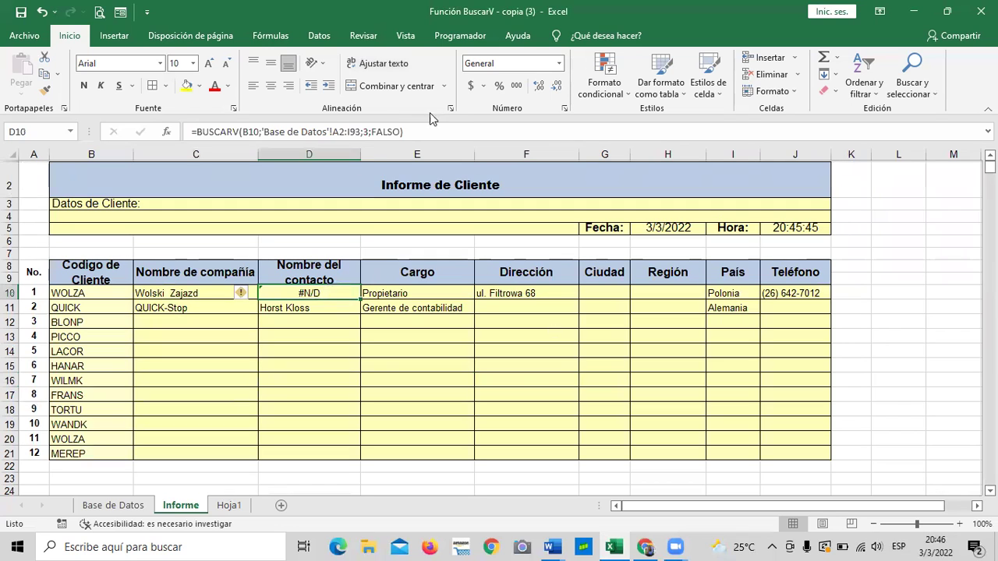
pyautogui.click(435, 132)
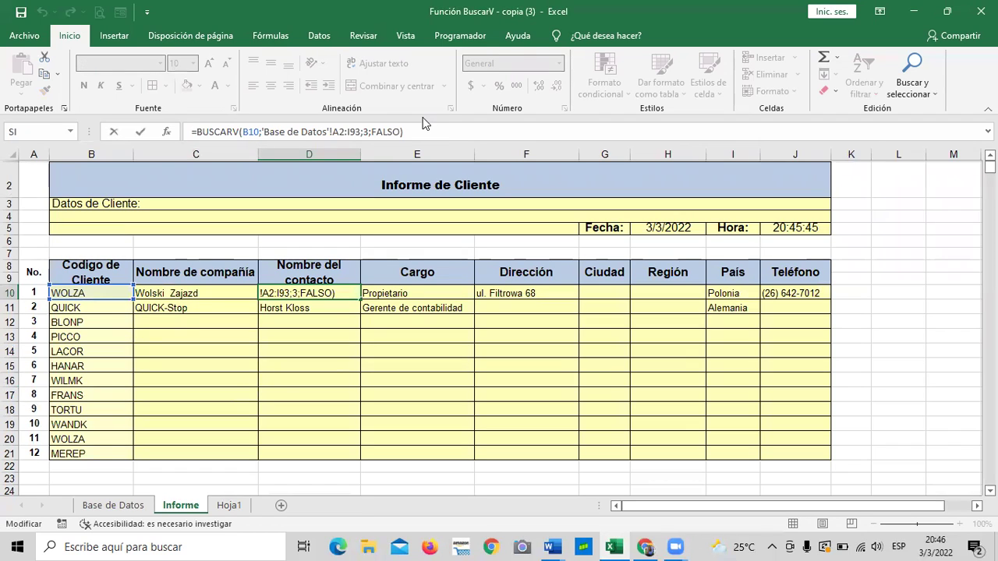
pyautogui.press('Return')
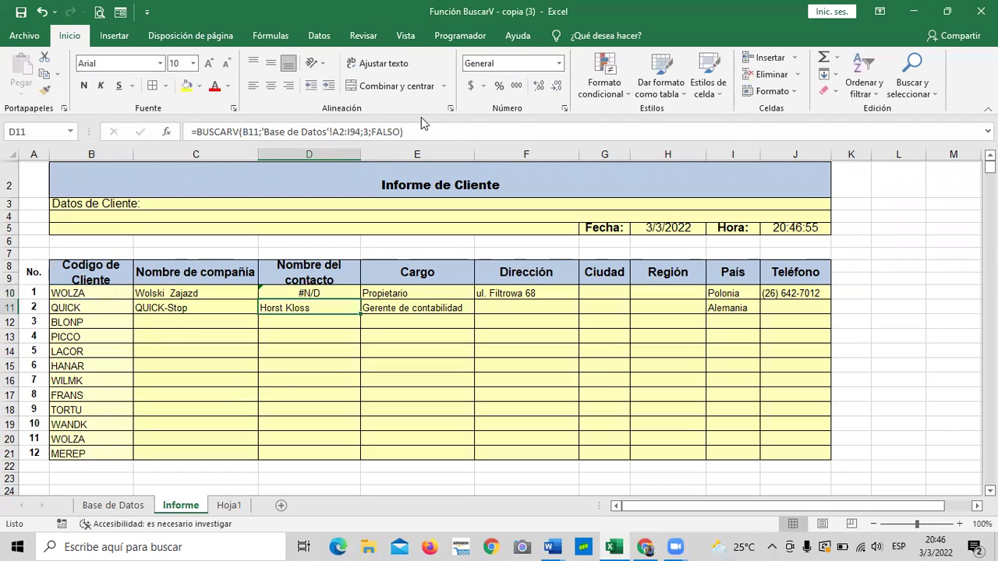
# Test the report with client code WANDK in B10 and set the code back to WOLZA
pyautogui.click(109, 292)
pyautogui.click(139, 292)
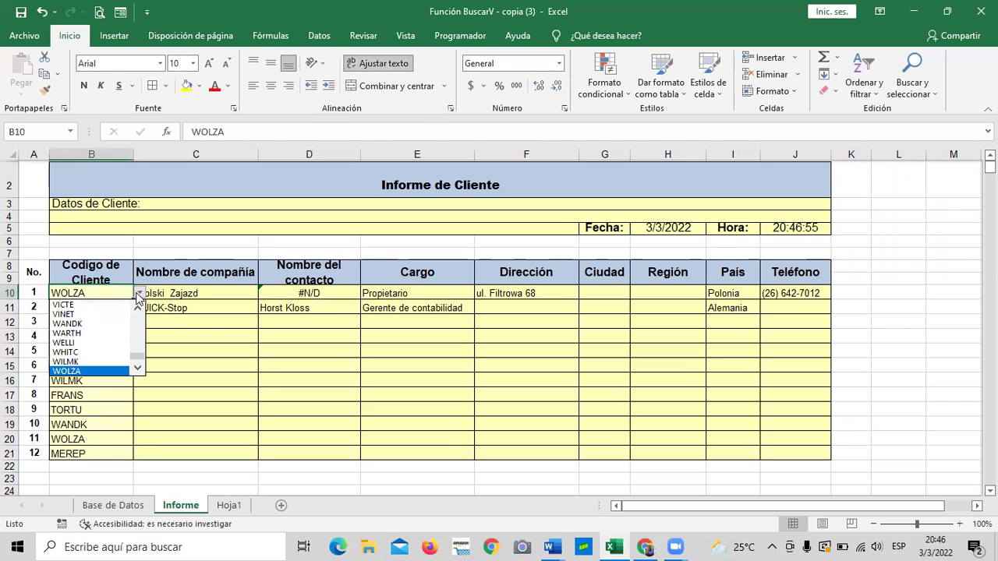
pyautogui.click(103, 324)
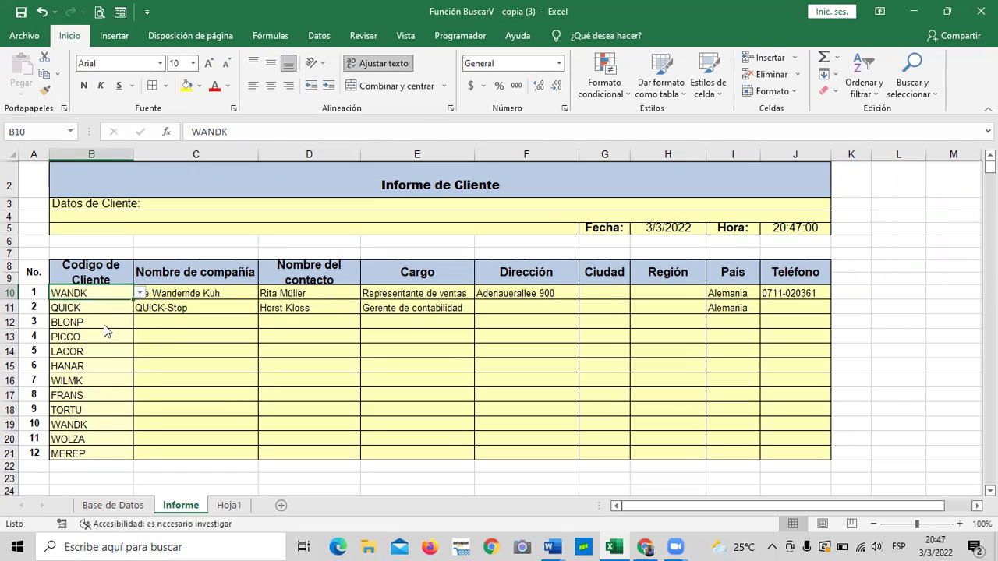
pyautogui.click(139, 294)
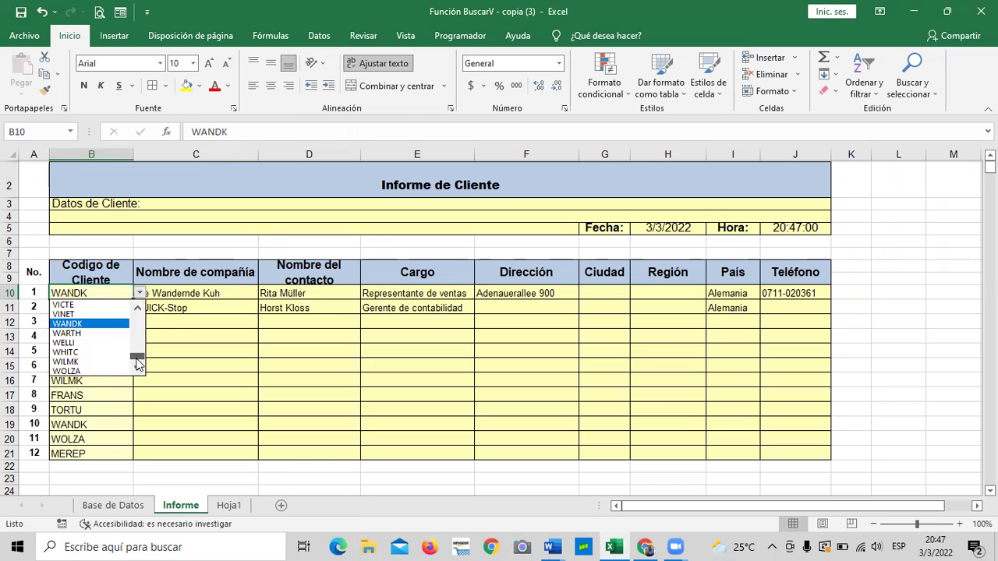
pyautogui.click(112, 372)
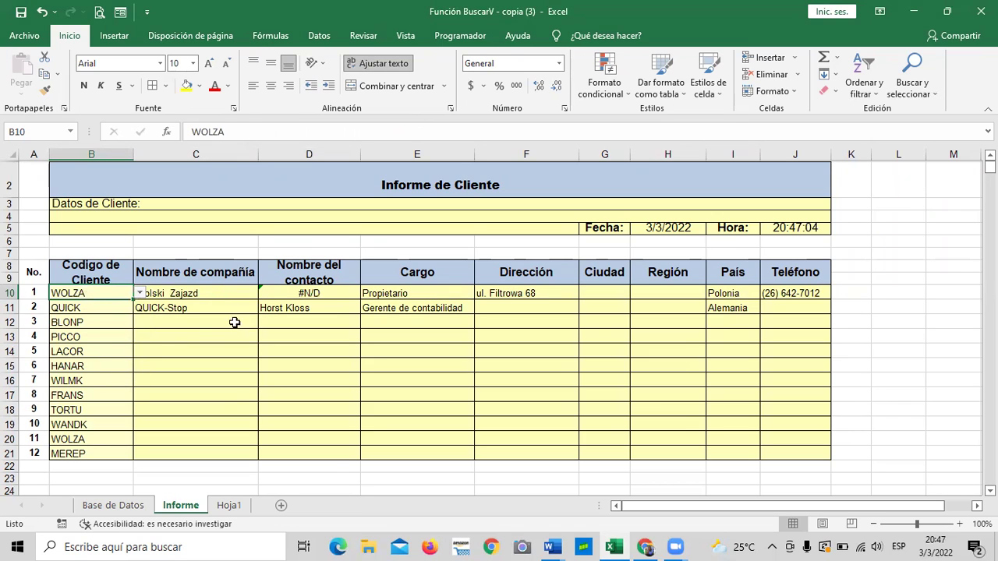
# Clear the formula in D10 and begin a new BUSCARV there with client code B10 as the lookup value
pyautogui.click(286, 294)
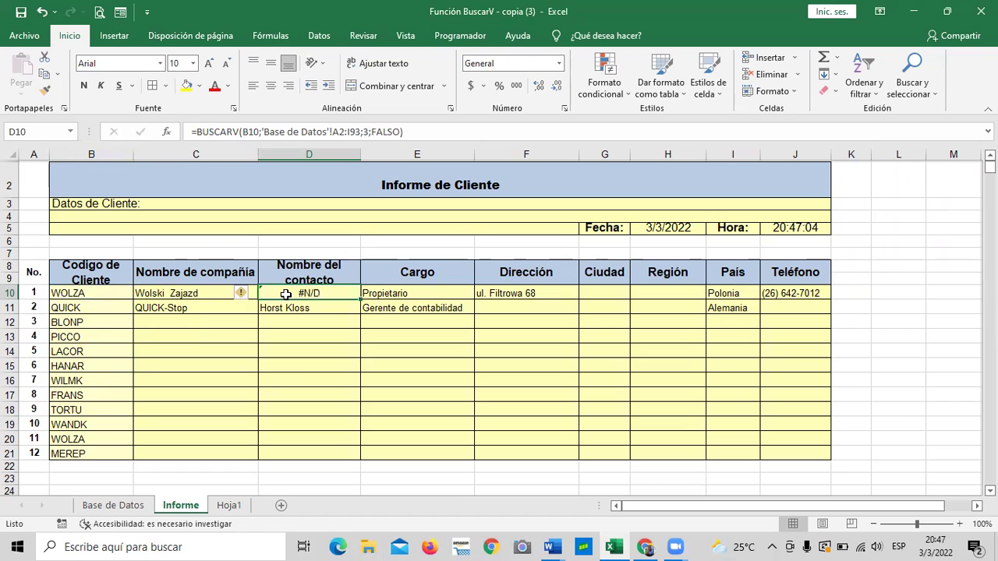
pyautogui.press('BackSpace')
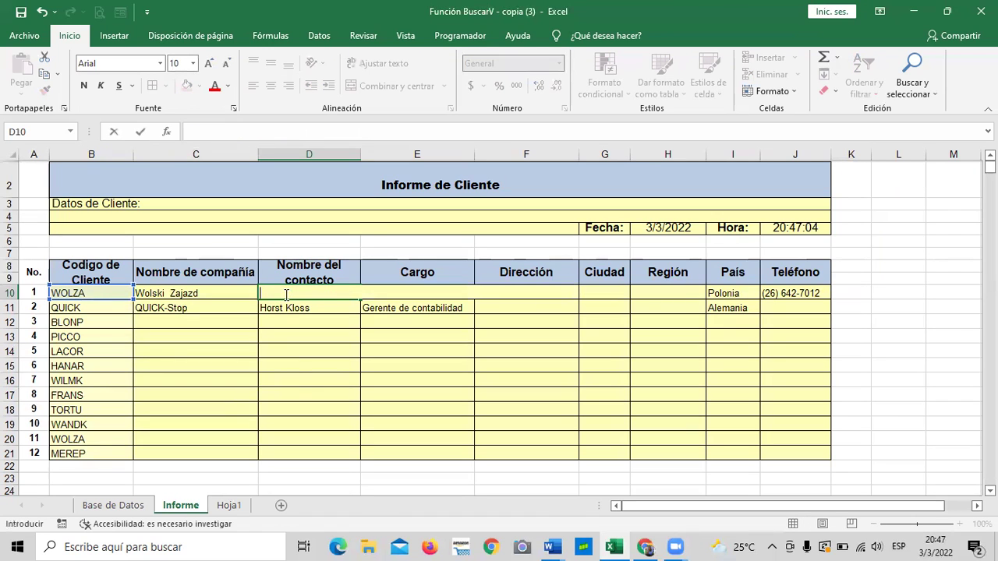
pyautogui.click(296, 383)
pyautogui.click(303, 291)
pyautogui.write('=buscar')
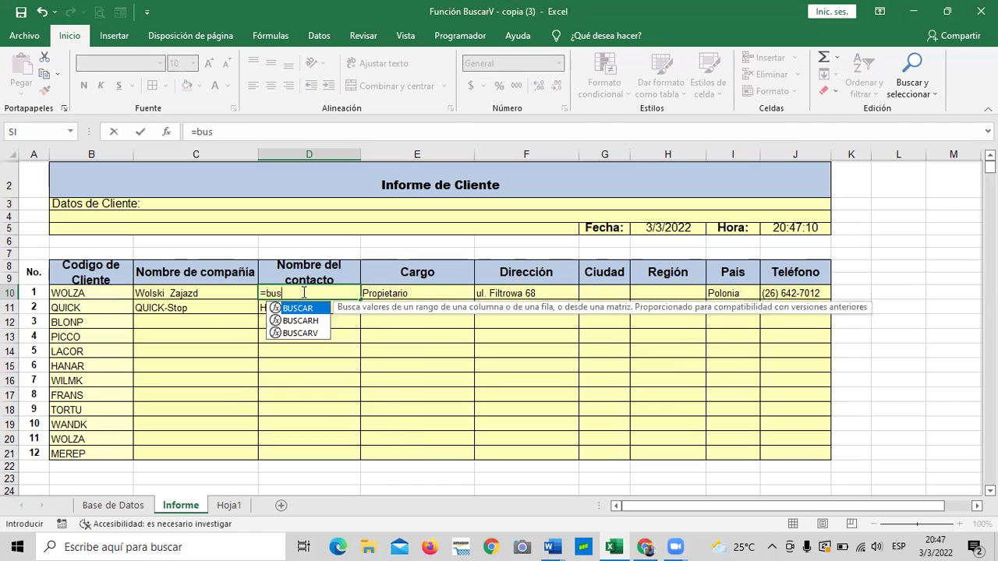
pyautogui.doubleClick(301, 333)
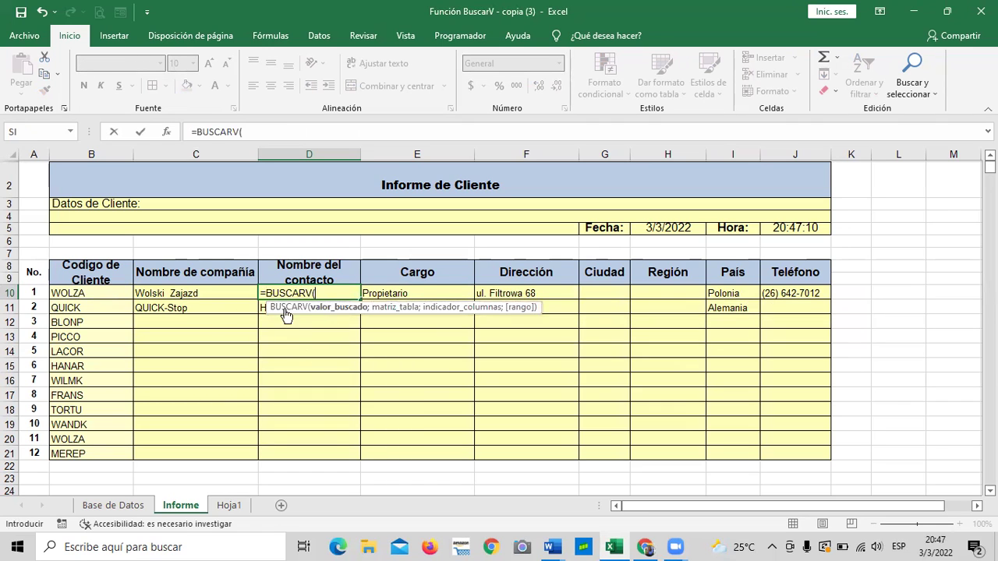
pyautogui.click(116, 293)
pyautogui.write(';')
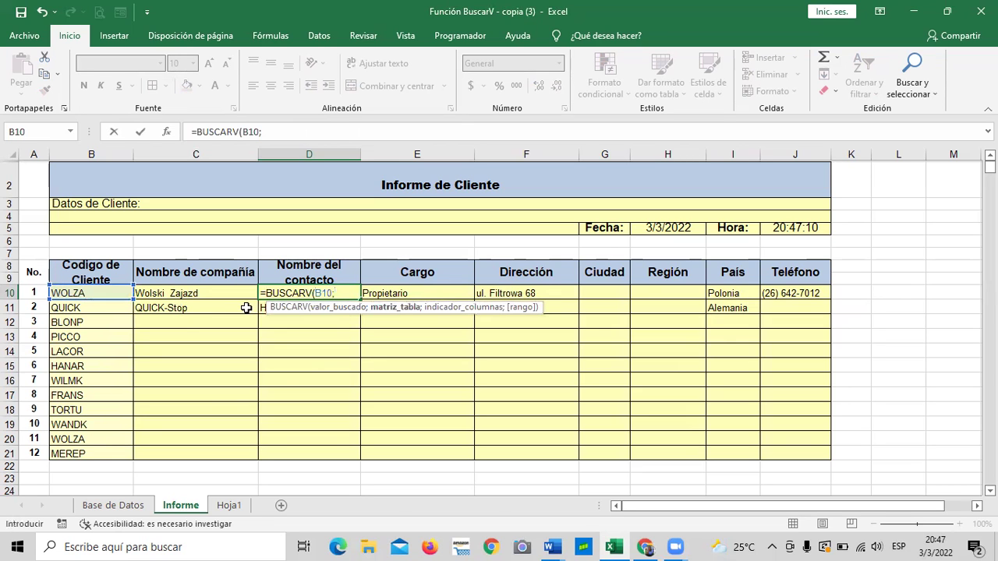
# Select A2:I94 on the Base de Datos sheet as the table array of the new D10 formula
pyautogui.click(109, 505)
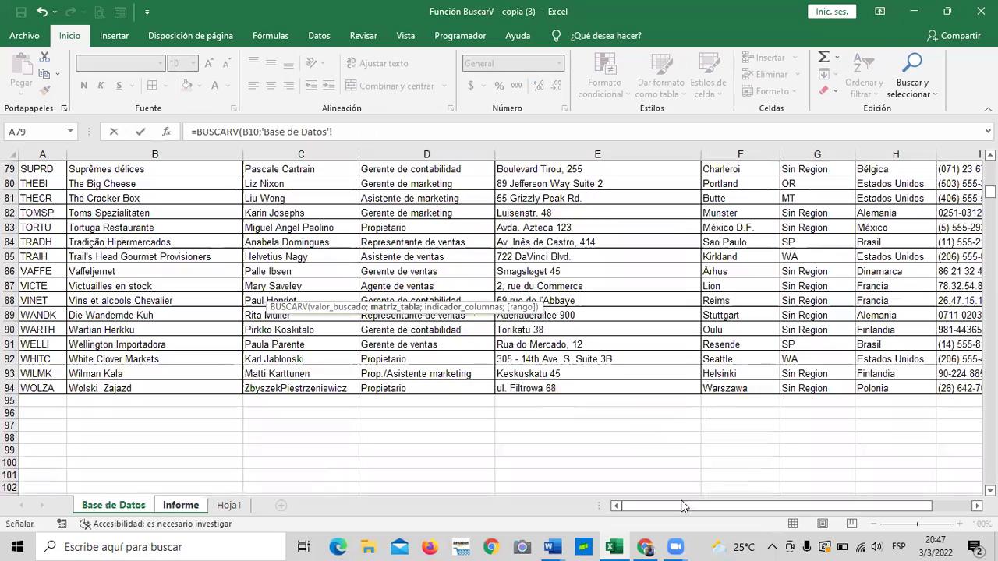
pyautogui.scroll(4, 300, 226)
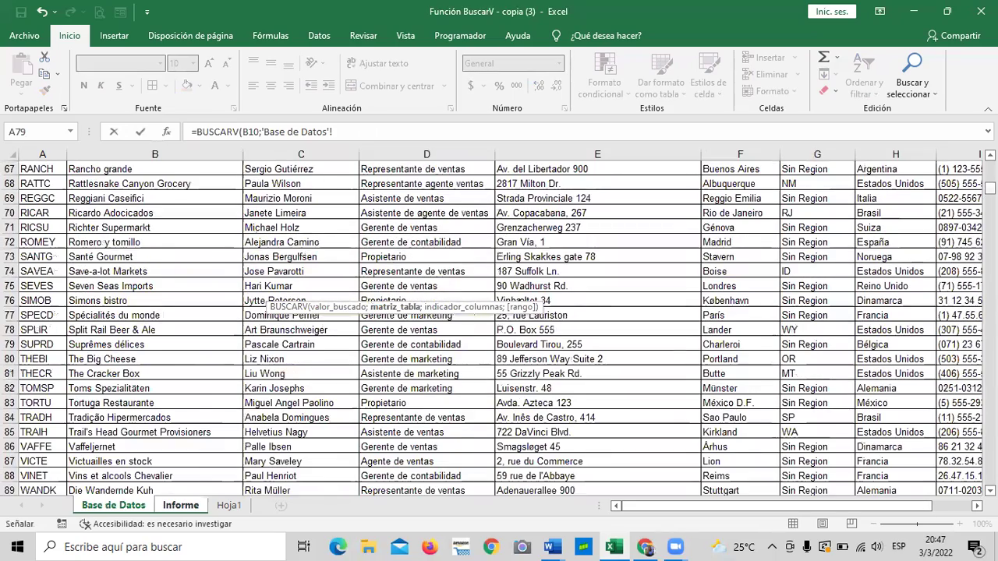
pyautogui.scroll(20, 113, 215)
pyautogui.moveTo(44, 191); pyautogui.dragTo(782, 272)
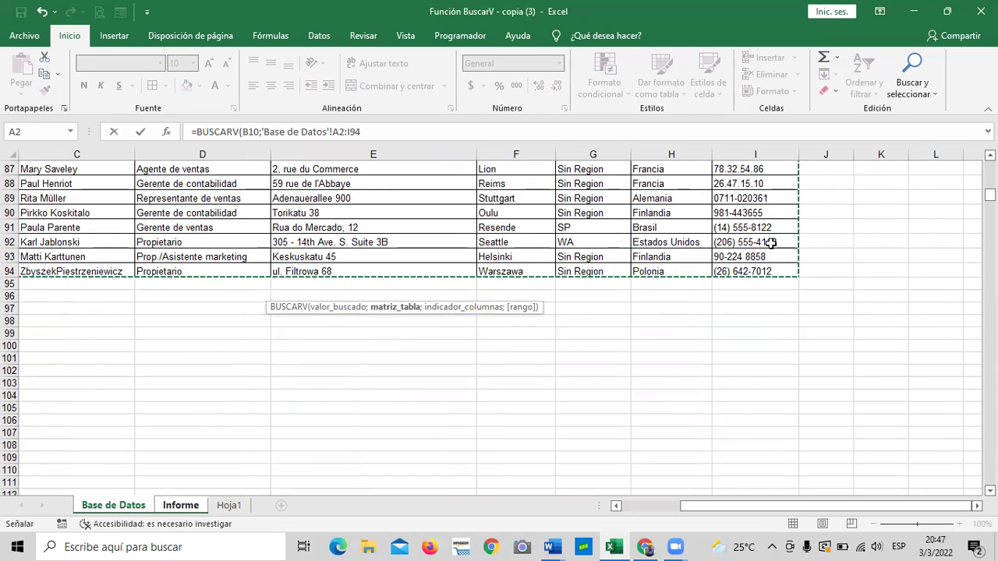
# Complete the D10 formula with column index 3 and exact match (FALSO)
pyautogui.click(395, 131)
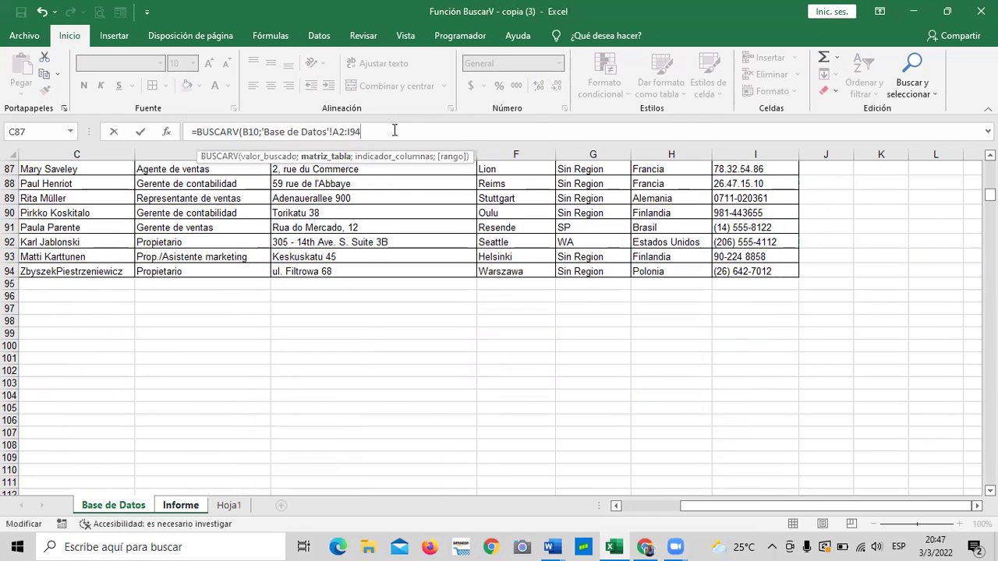
pyautogui.write(';3')
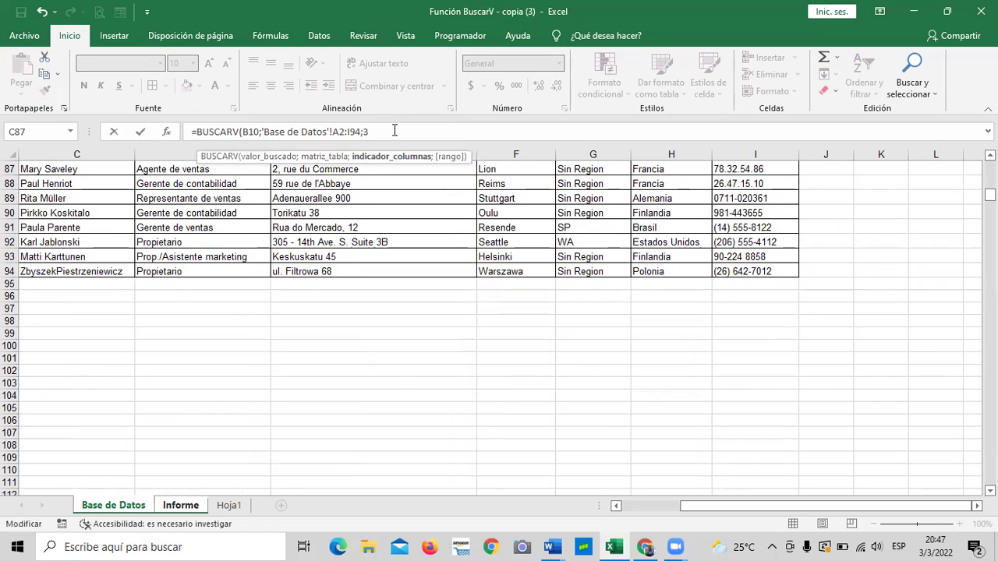
pyautogui.write(';')
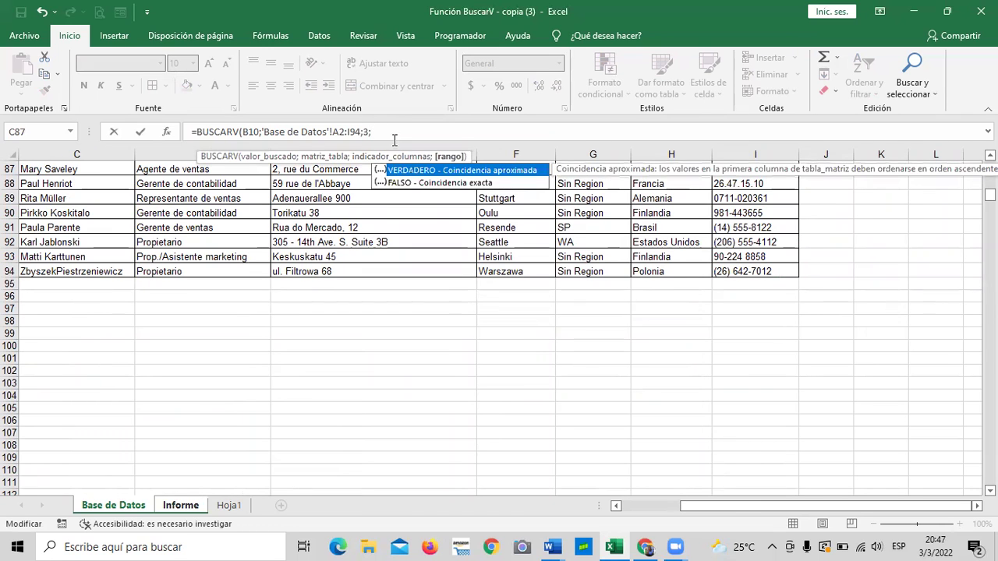
pyautogui.doubleClick(411, 184)
pyautogui.write(')')
pyautogui.press('Return')
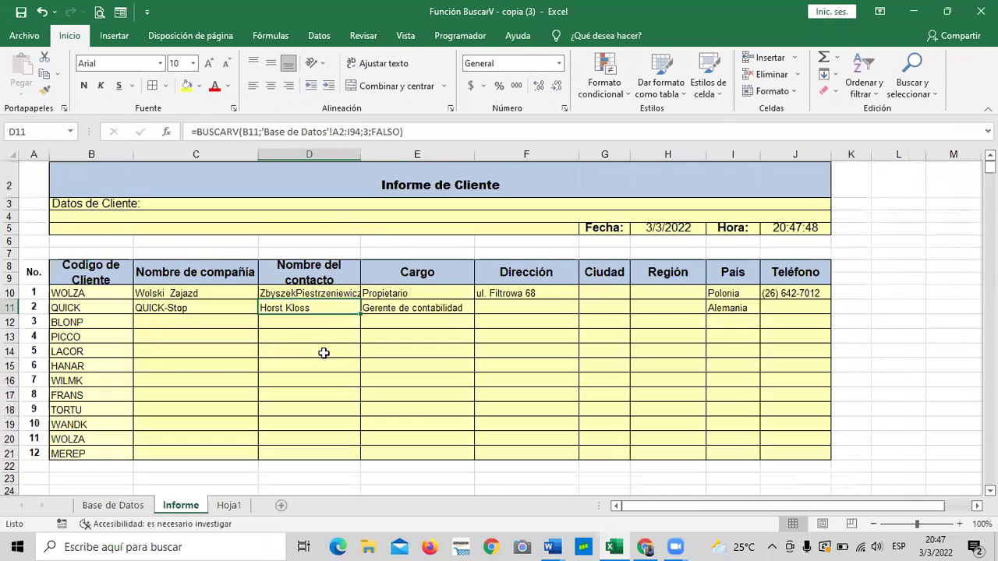
# Widen column D on the Informe sheet so the full contact name in D10 fits
pyautogui.click(310, 293)
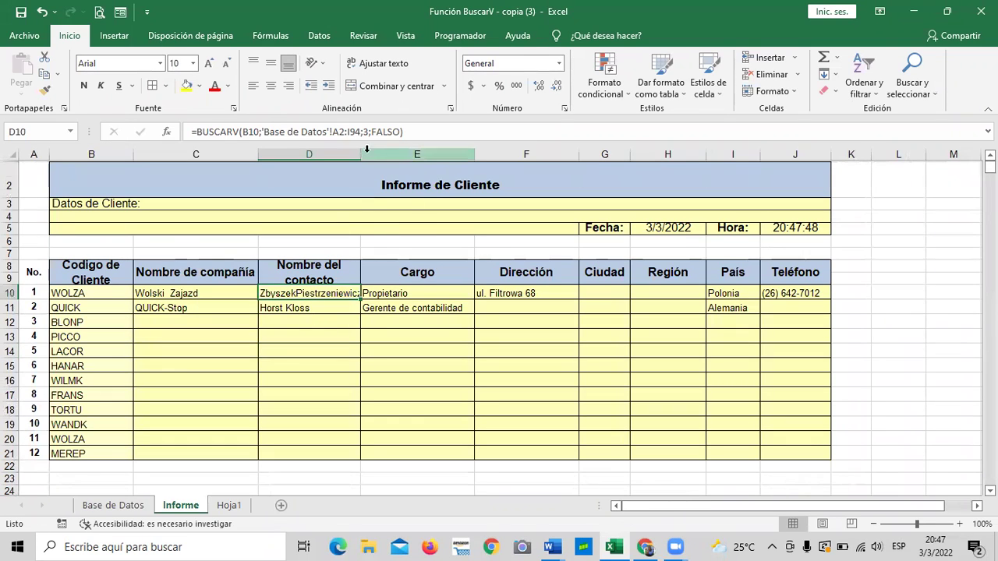
pyautogui.moveTo(364, 151); pyautogui.dragTo(372, 151)
pyautogui.click(365, 377)
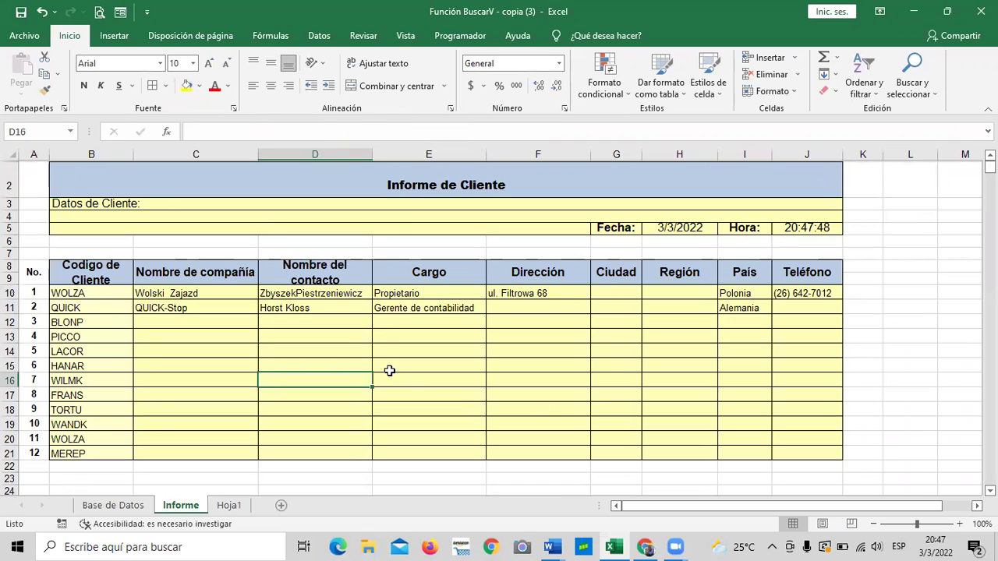
pyautogui.click(192, 373)
# Test the report with client code VICTE in B10 and set the code back to WOLZA
pyautogui.click(115, 296)
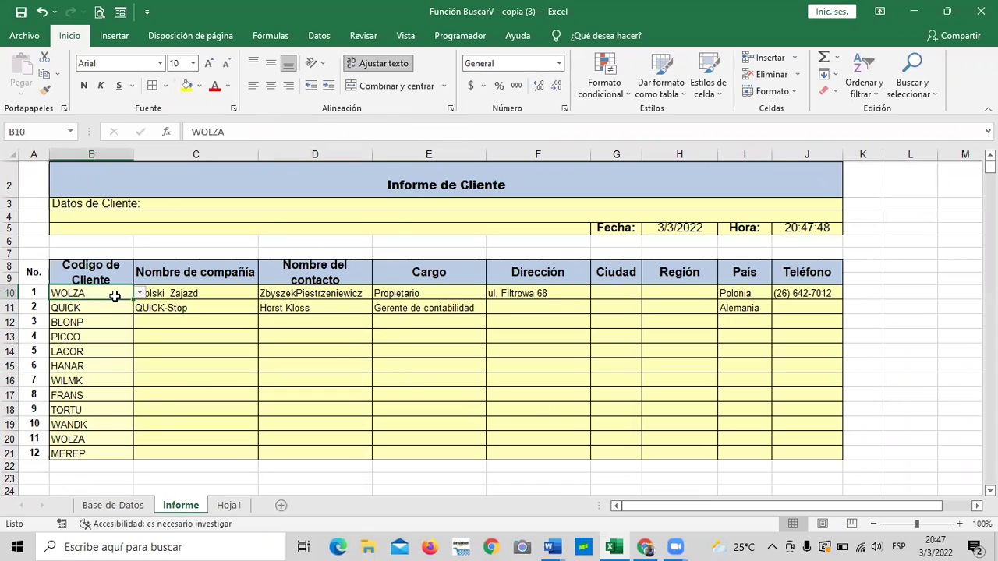
pyautogui.click(139, 293)
pyautogui.scroll(2, 137, 361)
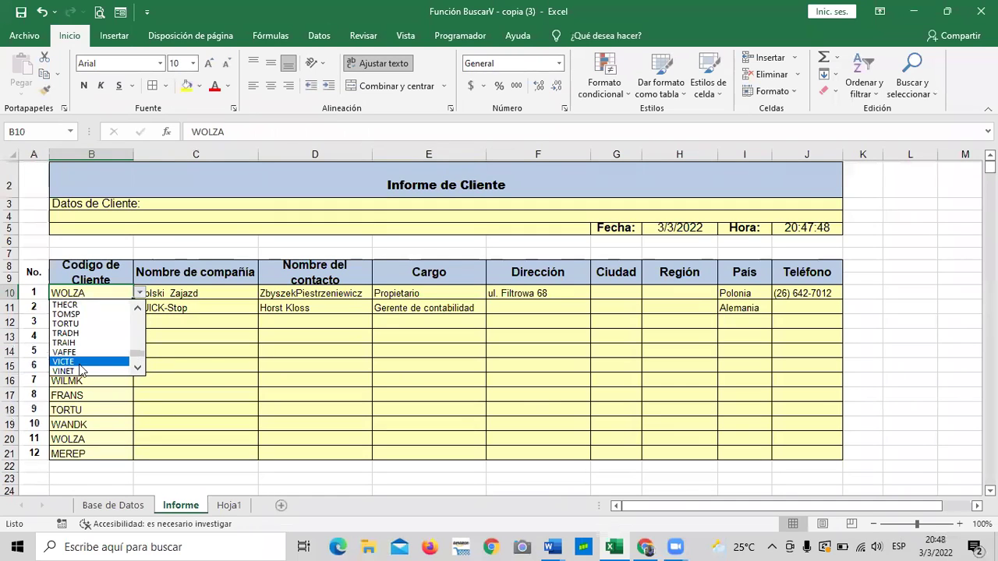
pyautogui.click(79, 363)
pyautogui.click(139, 293)
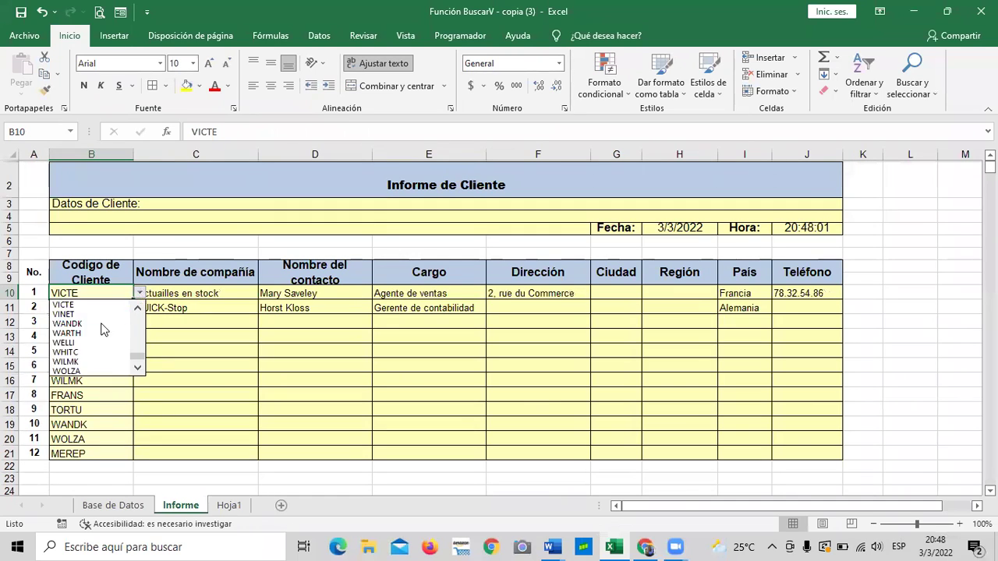
pyautogui.click(78, 372)
# Test the report with client codes ALFKI and ANTON in B10
pyautogui.click(141, 294)
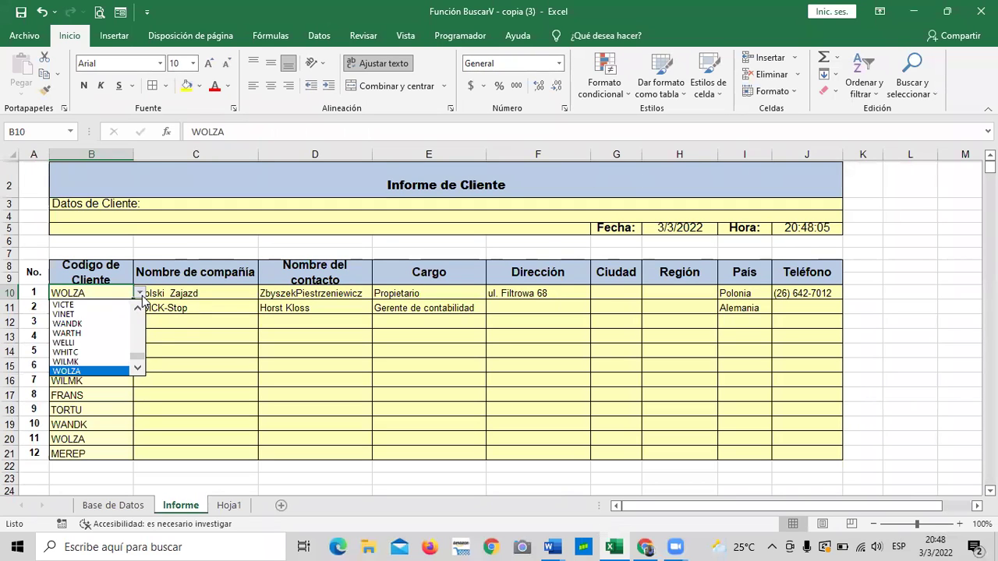
pyautogui.moveTo(138, 357); pyautogui.dragTo(139, 311)
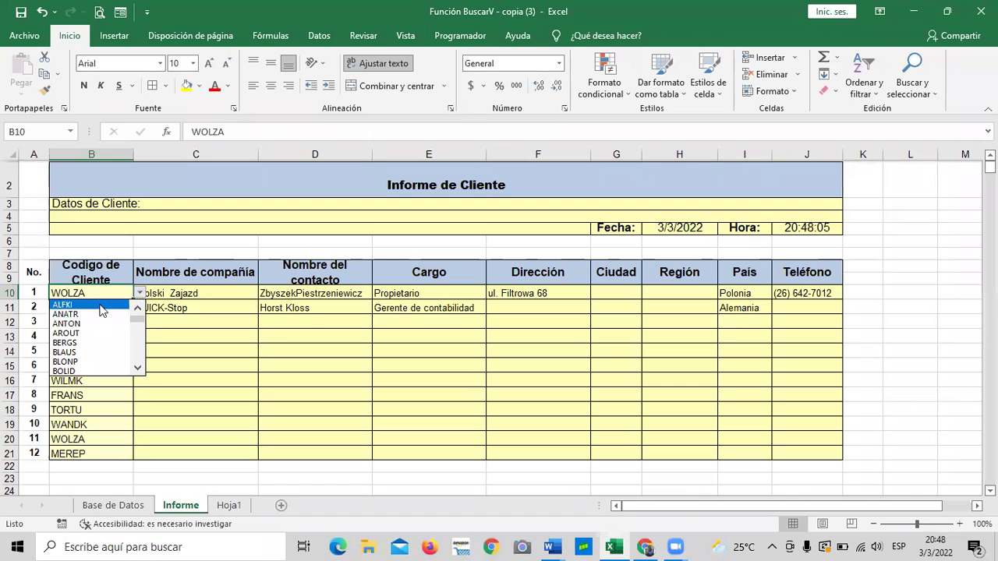
pyautogui.click(100, 305)
pyautogui.click(140, 293)
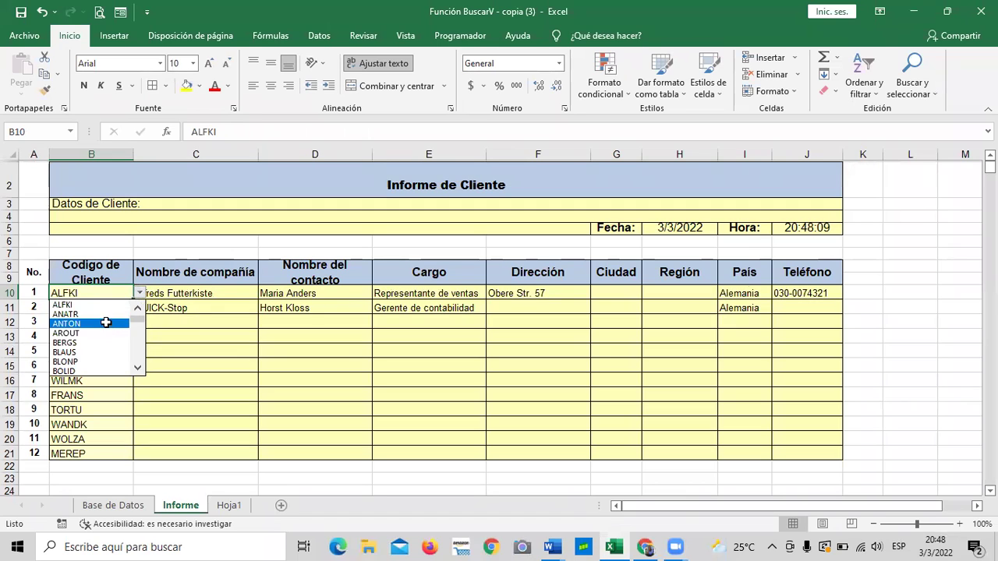
pyautogui.click(106, 323)
# Test the report with client code BLONP in B10 and set the code to FAMIA
pyautogui.click(140, 294)
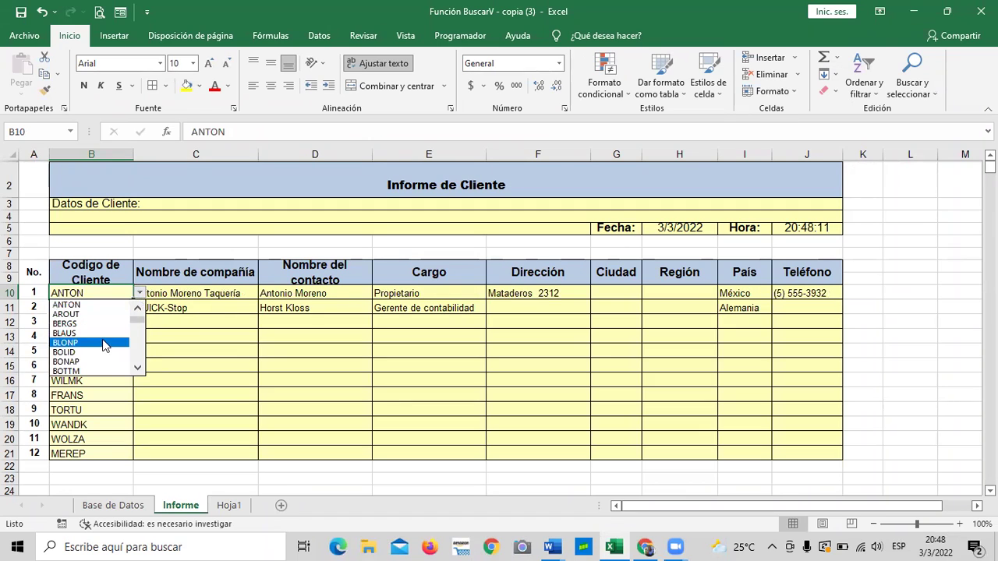
pyautogui.click(105, 343)
pyautogui.click(140, 293)
pyautogui.moveTo(138, 321); pyautogui.dragTo(138, 329)
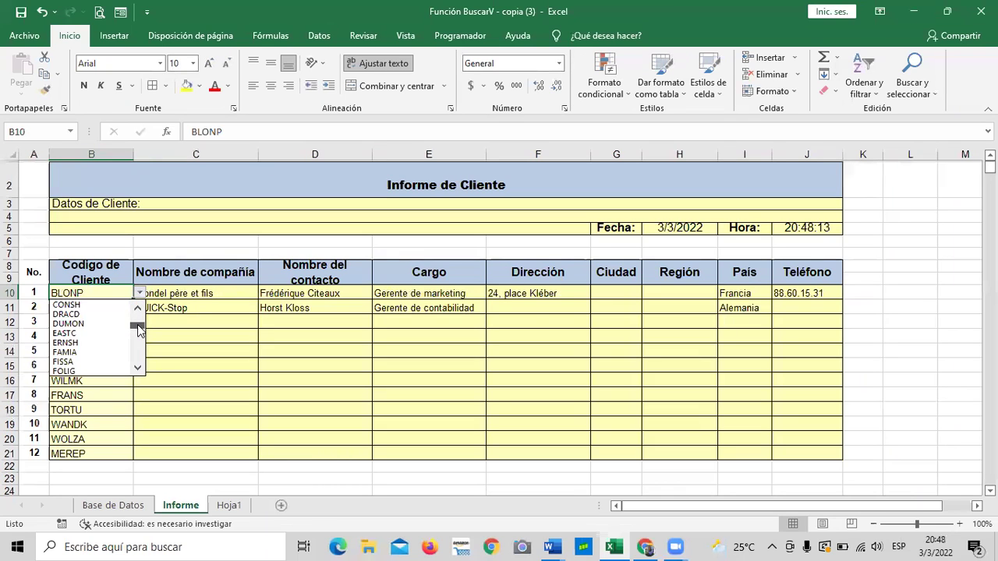
pyautogui.click(96, 351)
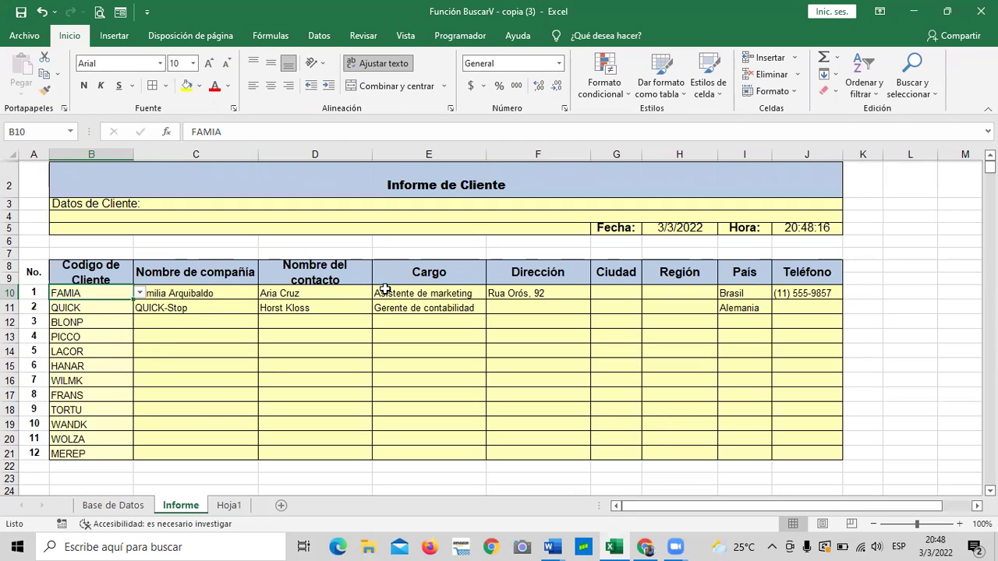
pyautogui.click(350, 385)
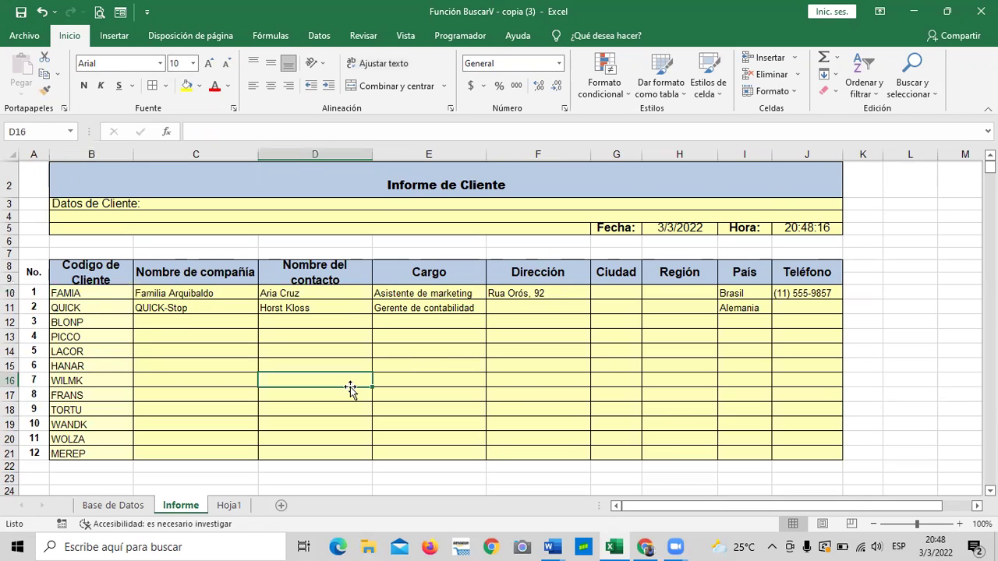
pyautogui.scroll(-4, 350, 386)
pyautogui.scroll(1, 429, 412)
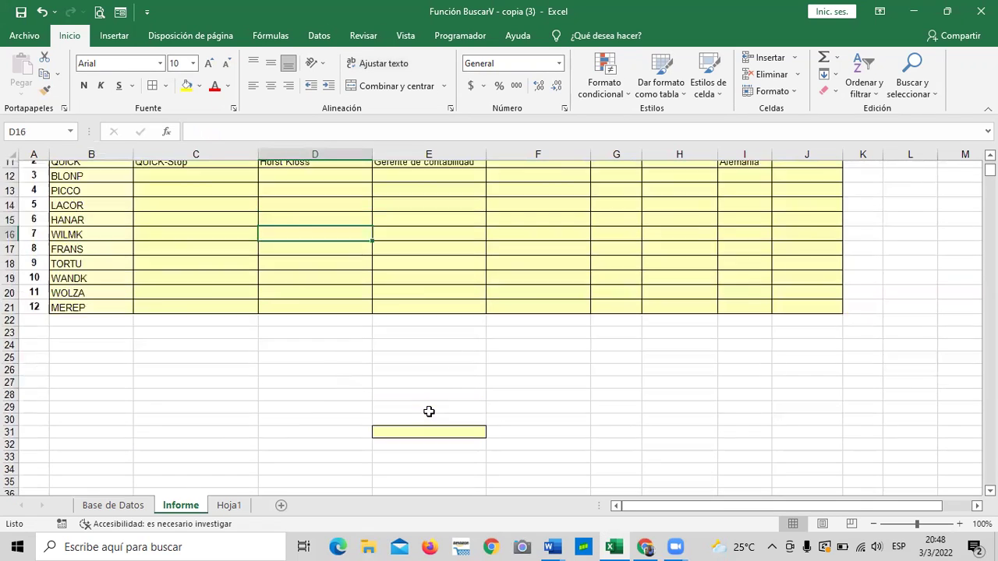
pyautogui.scroll(3, 429, 411)
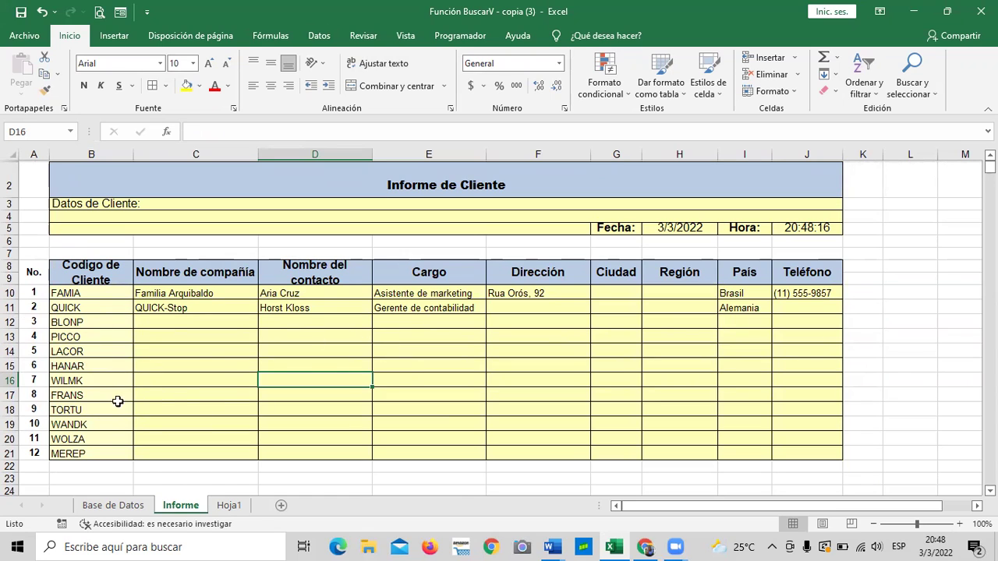
pyautogui.click(503, 311)
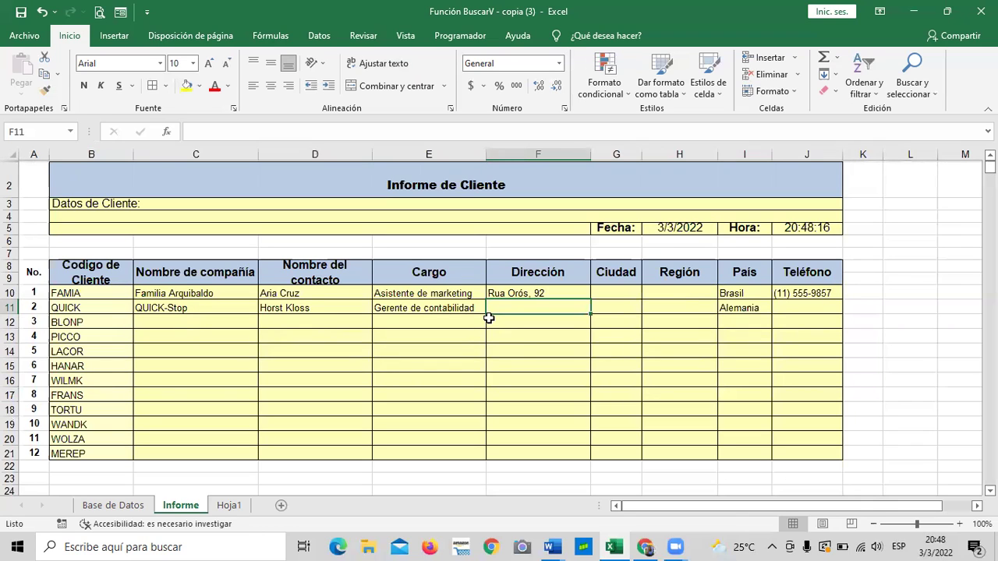
# Clear the BUSCARV formula in B1 on the Hoja1 sheet
pyautogui.click(230, 506)
pyautogui.click(302, 353)
pyautogui.moveTo(58, 163); pyautogui.dragTo(70, 364)
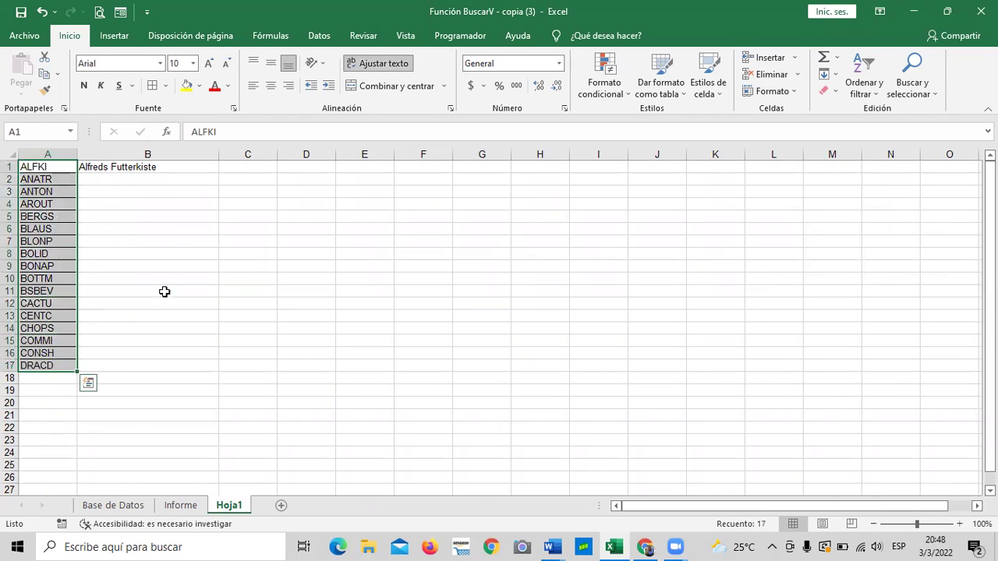
pyautogui.click(164, 291)
pyautogui.click(150, 167)
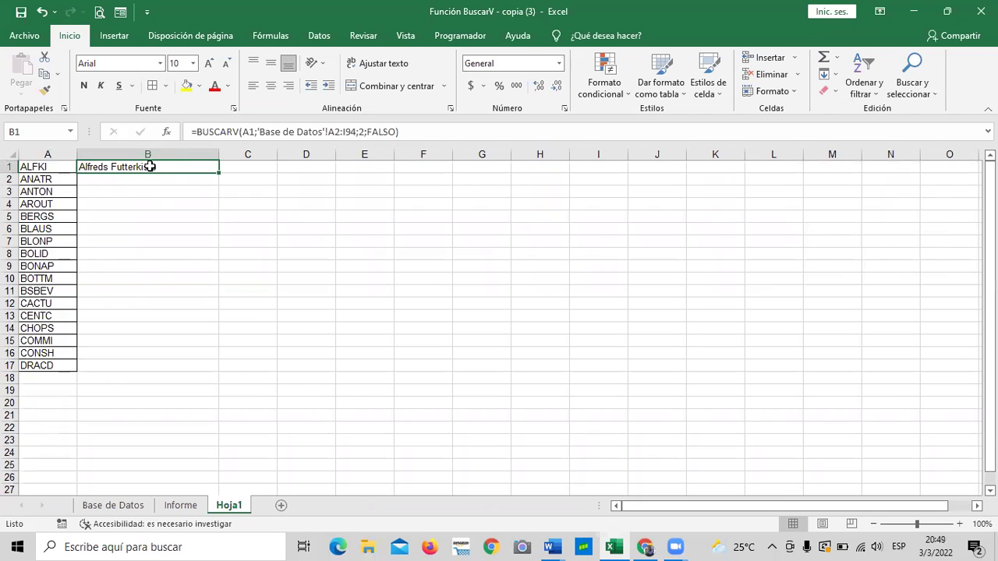
pyautogui.press('BackSpace')
pyautogui.click(209, 286)
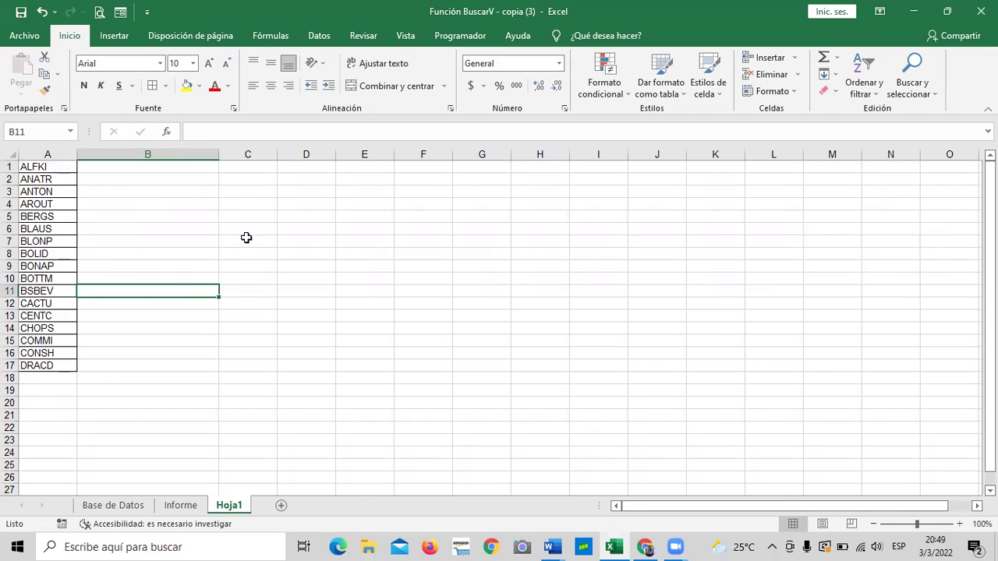
pyautogui.click(254, 170)
pyautogui.click(303, 167)
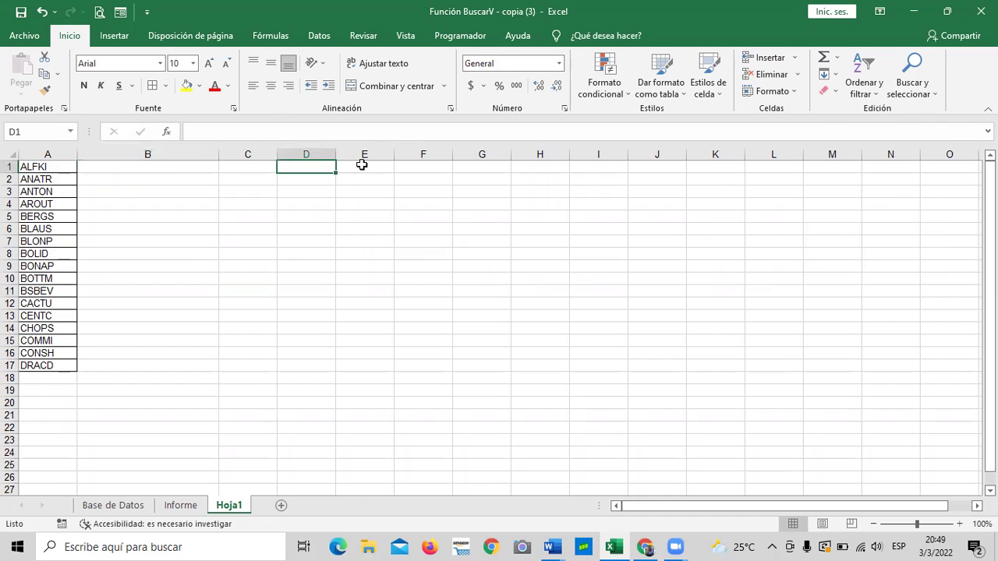
pyautogui.click(362, 164)
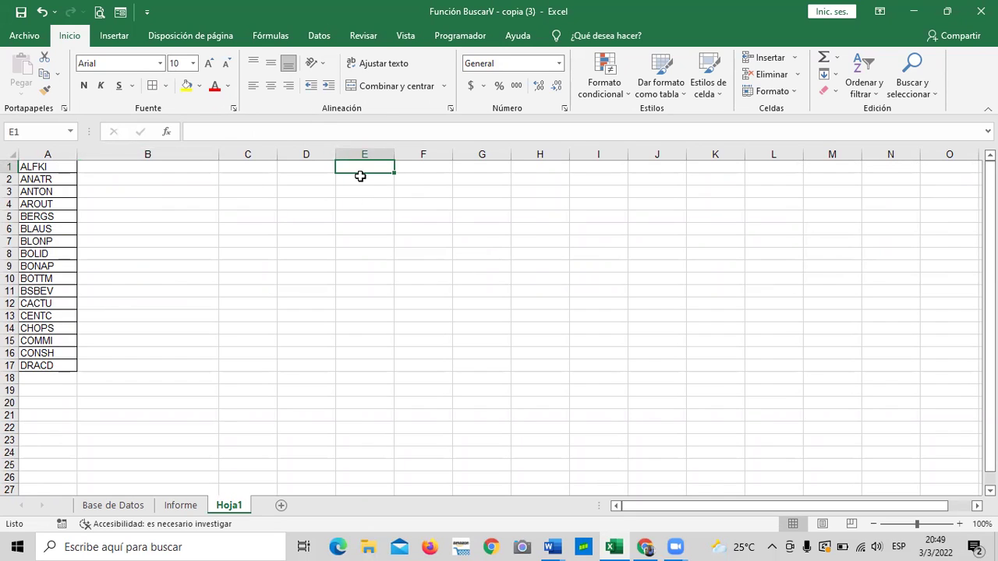
pyautogui.click(257, 166)
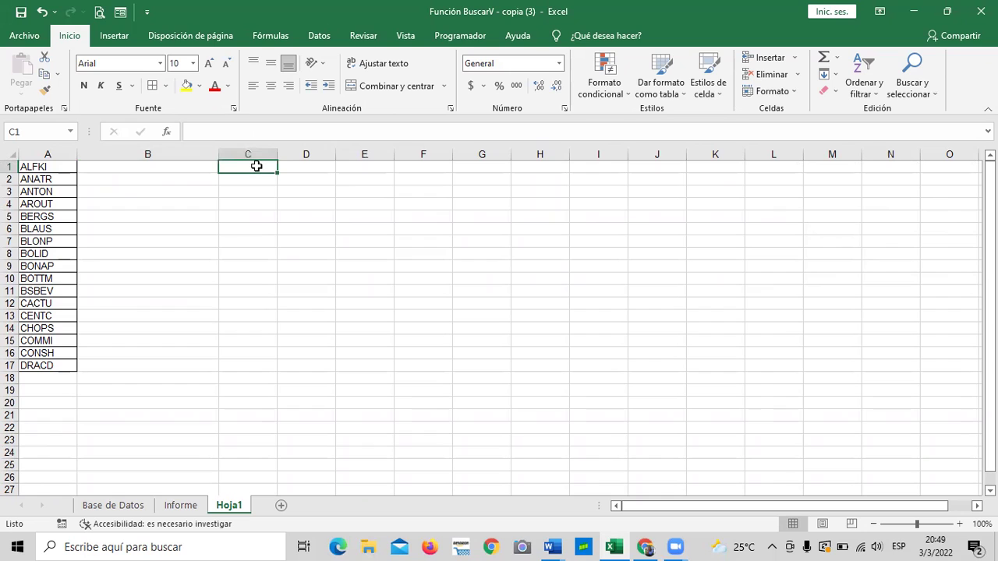
pyautogui.click(307, 164)
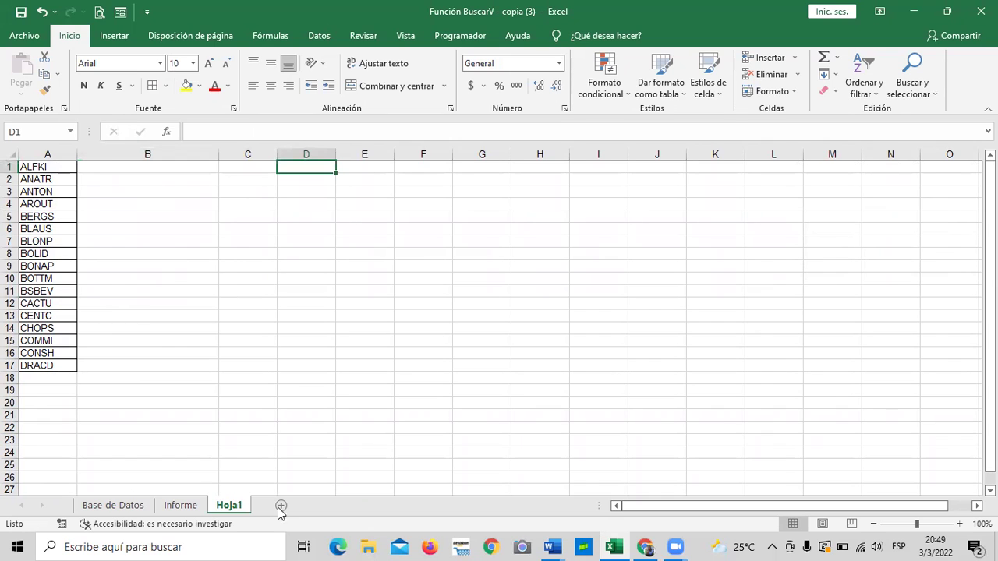
pyautogui.click(425, 362)
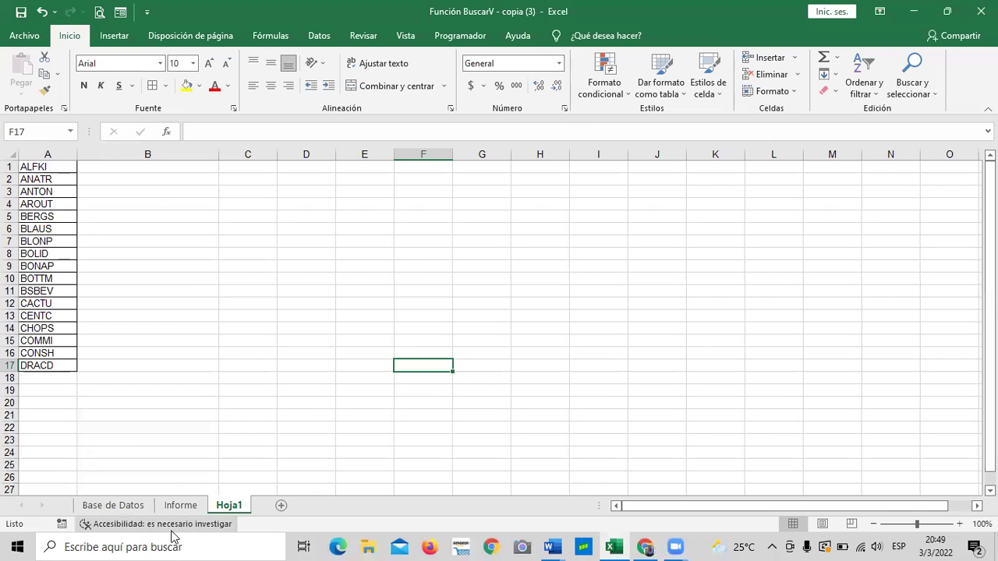
pyautogui.click(481, 414)
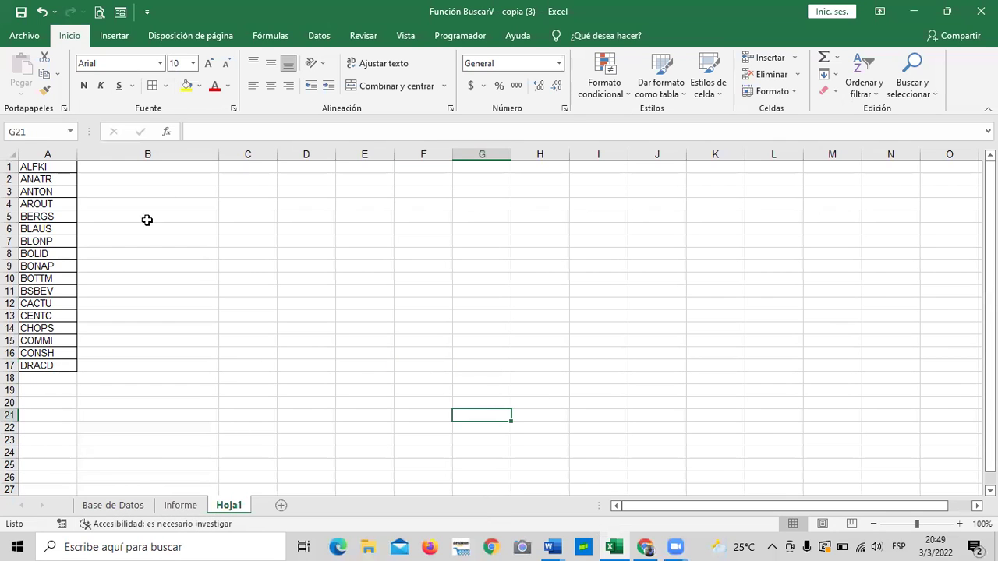
pyautogui.click(306, 353)
# Remove the borders from the client codes in A1:A17 on Hoja1 and delete the codes
pyautogui.click(53, 167)
pyautogui.moveTo(58, 179); pyautogui.dragTo(59, 360)
pyautogui.click(378, 64)
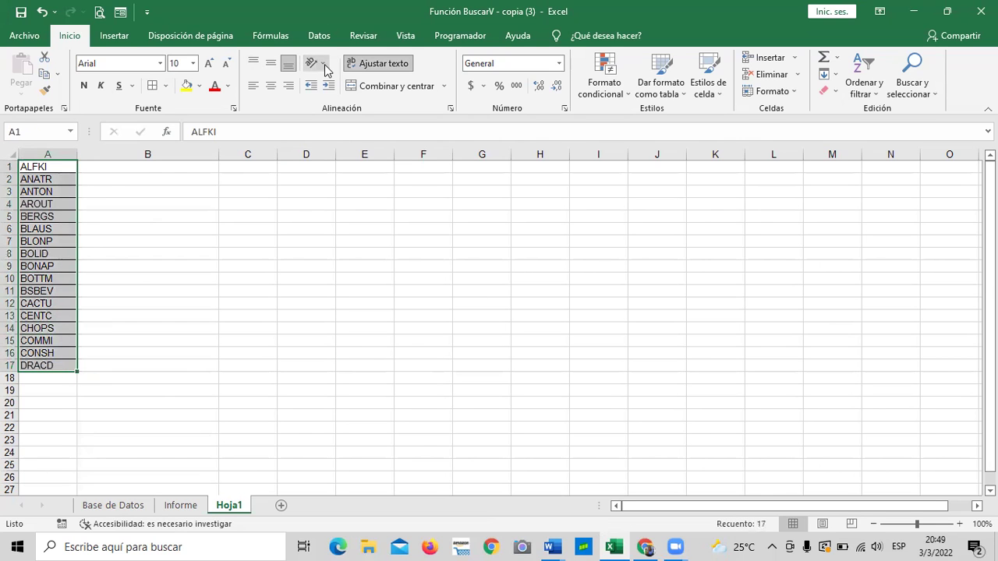
pyautogui.click(165, 86)
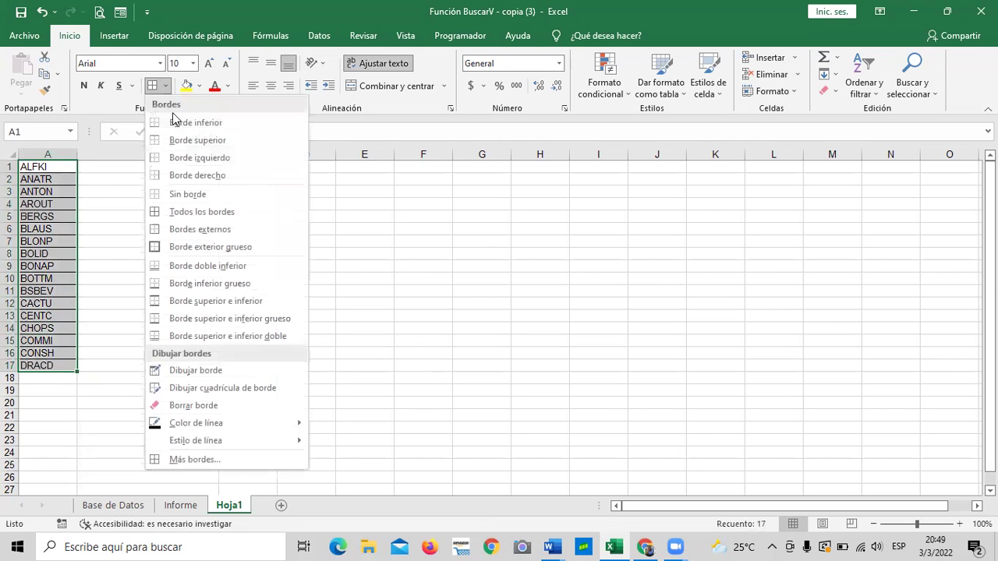
pyautogui.click(195, 200)
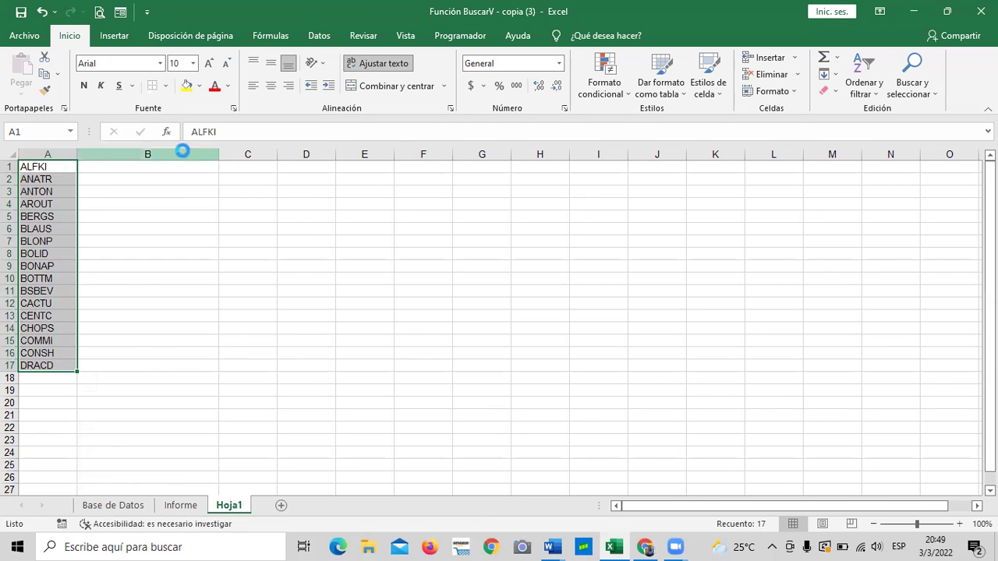
pyautogui.press('Delete')
pyautogui.click(315, 304)
# Narrow column B on Hoja1 to about the width of its neighbouring columns
pyautogui.moveTo(219, 154); pyautogui.dragTo(144, 155)
pyautogui.click(228, 241)
pyautogui.click(238, 216)
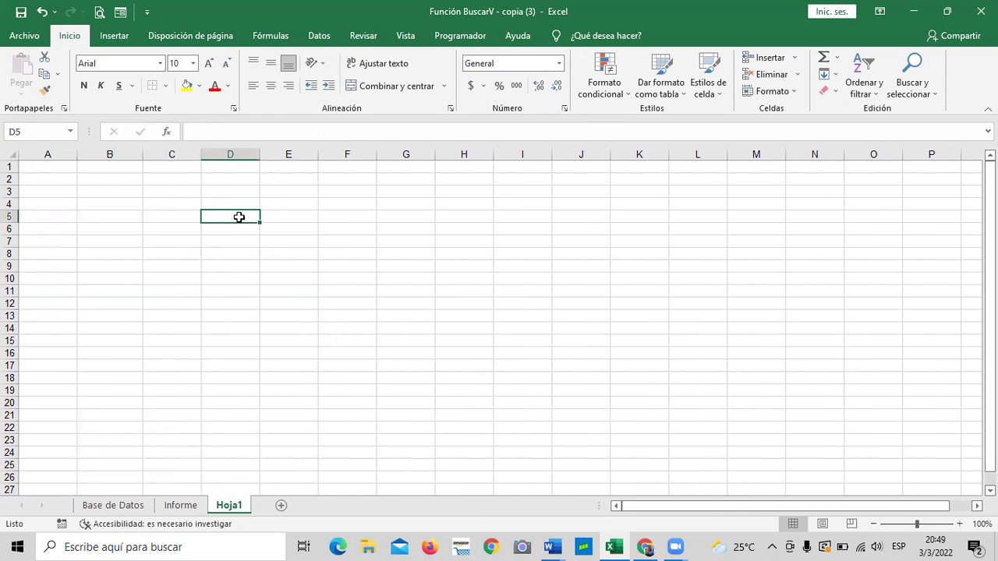
# Review the Informe report and the Base de Datos client table from its first records and Id column
pyautogui.click(181, 505)
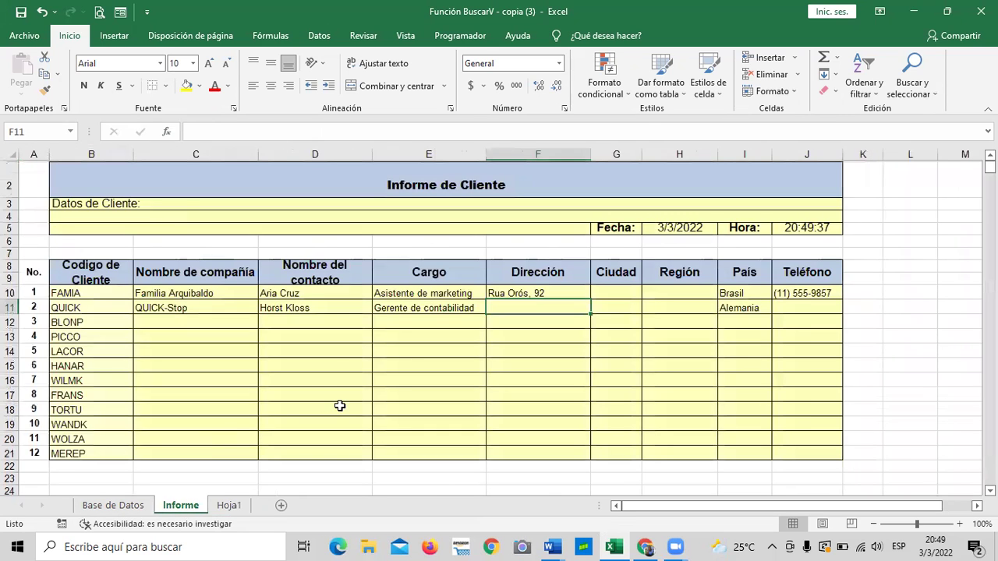
pyautogui.scroll(-5, 340, 406)
pyautogui.scroll(5, 338, 404)
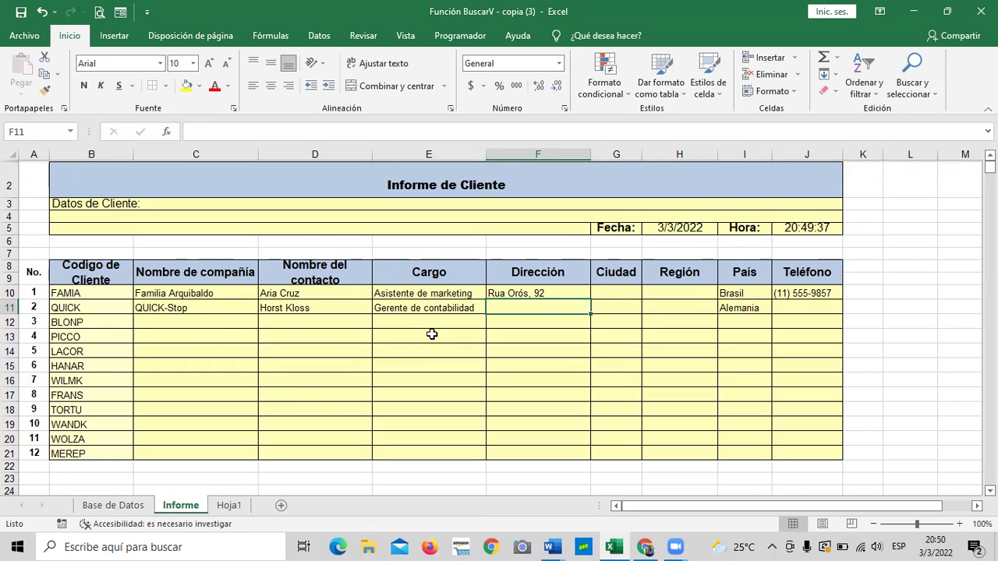
pyautogui.click(230, 509)
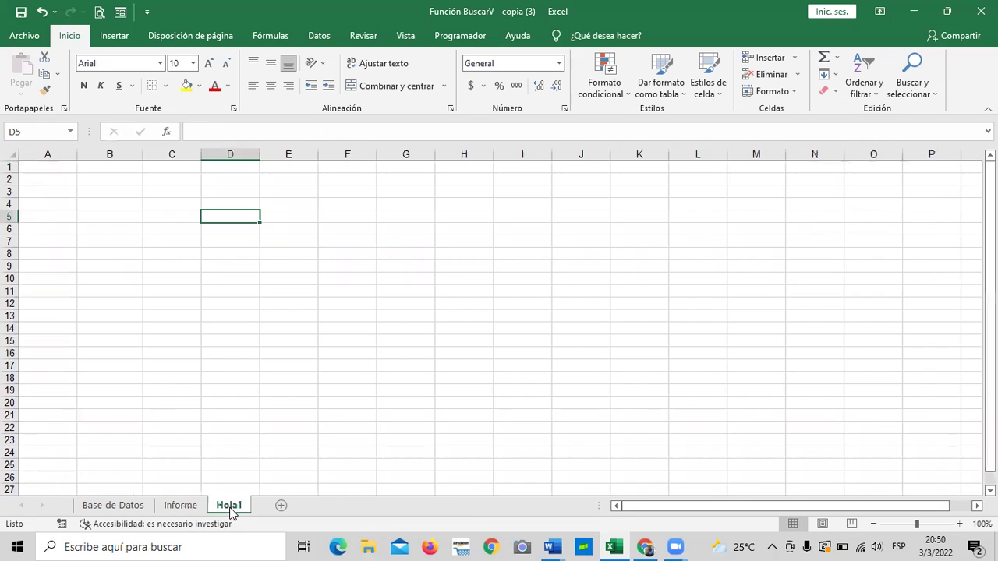
pyautogui.click(182, 508)
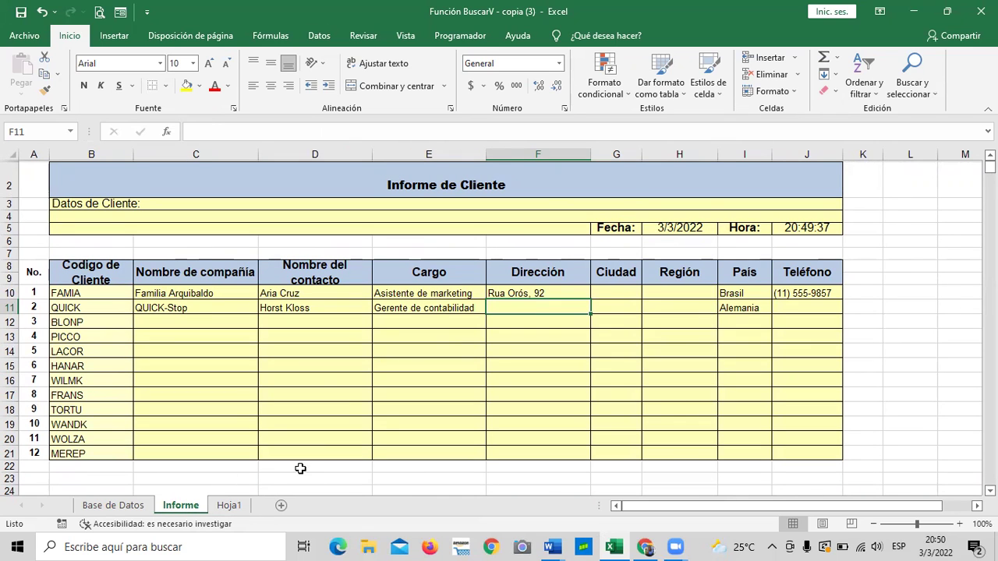
pyautogui.click(129, 508)
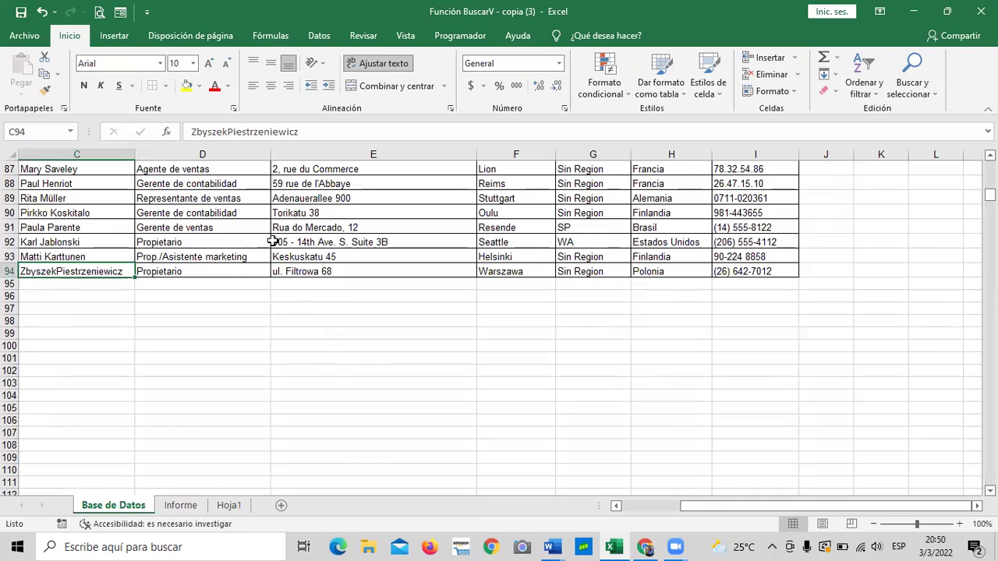
pyautogui.click(338, 375)
pyautogui.scroll(20, 338, 375)
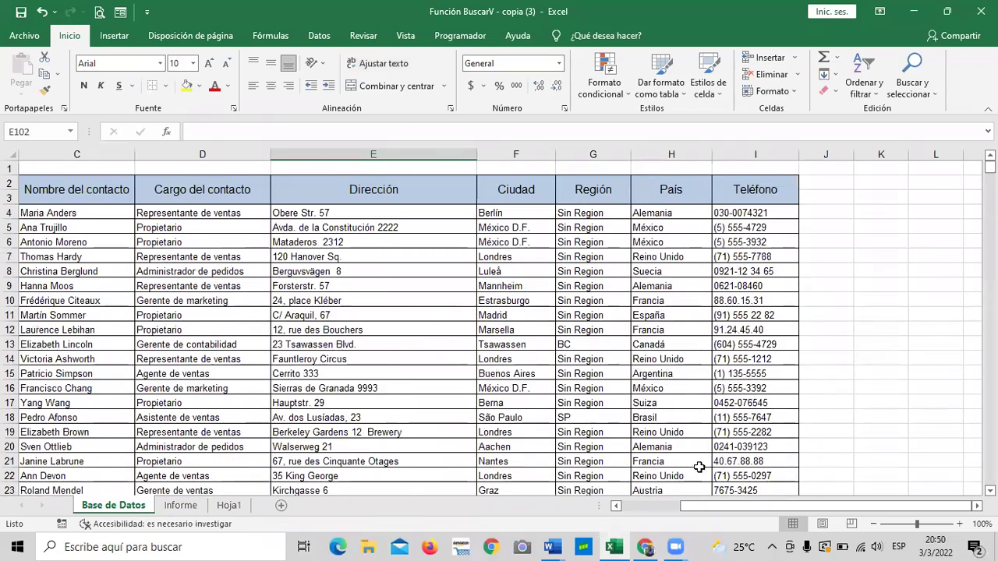
pyautogui.moveTo(706, 507); pyautogui.dragTo(633, 521)
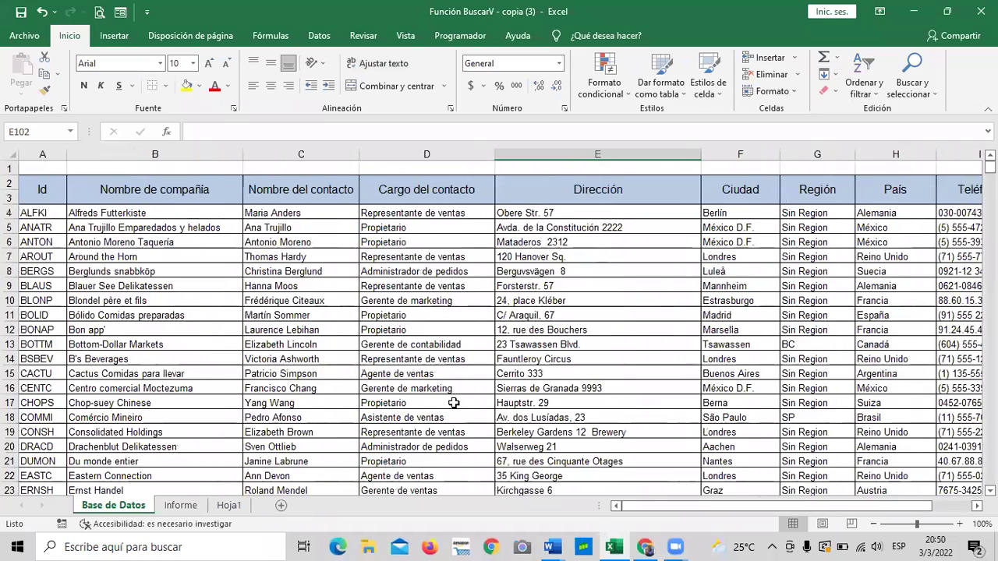
# Examine the Base de Datos client table down to its last record and the empty rows below it
pyautogui.scroll(-6, 453, 403)
pyautogui.scroll(-20, 453, 403)
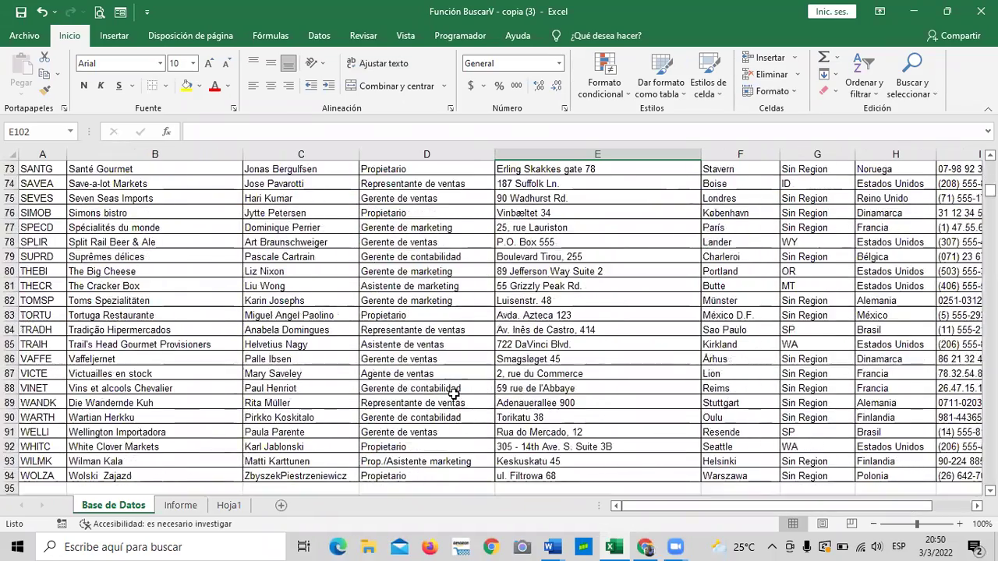
pyautogui.scroll(3, 453, 395)
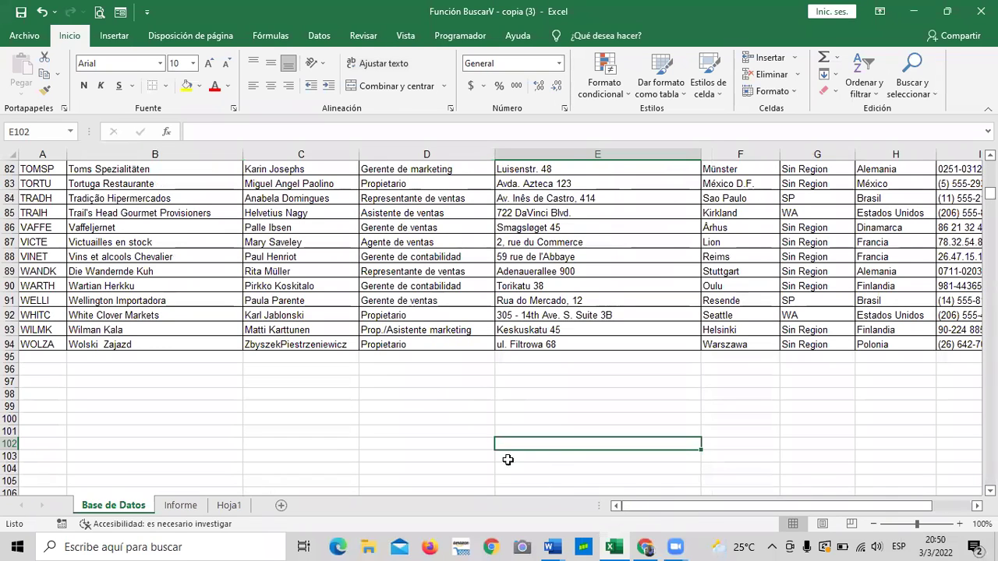
pyautogui.click(434, 452)
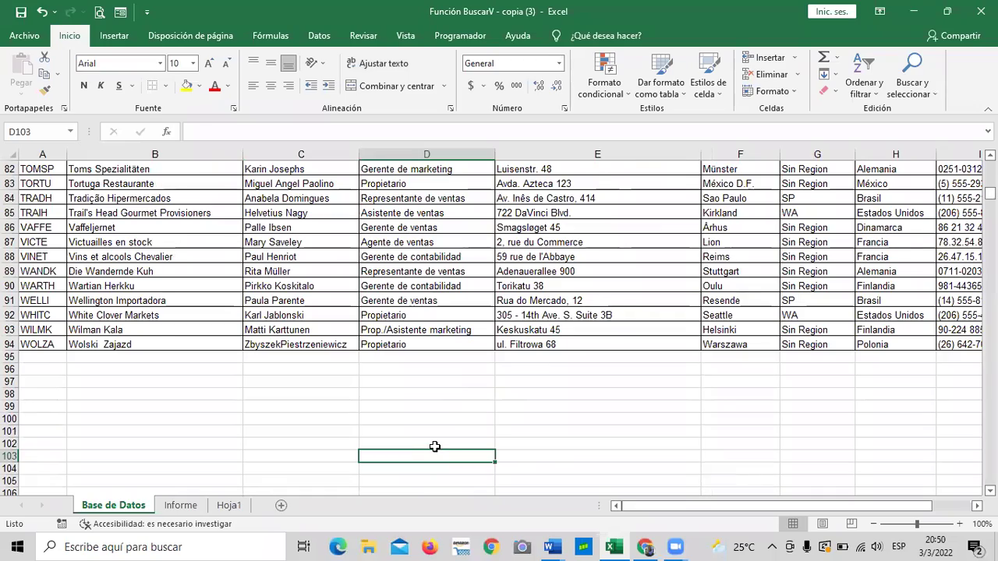
pyautogui.scroll(7, 434, 447)
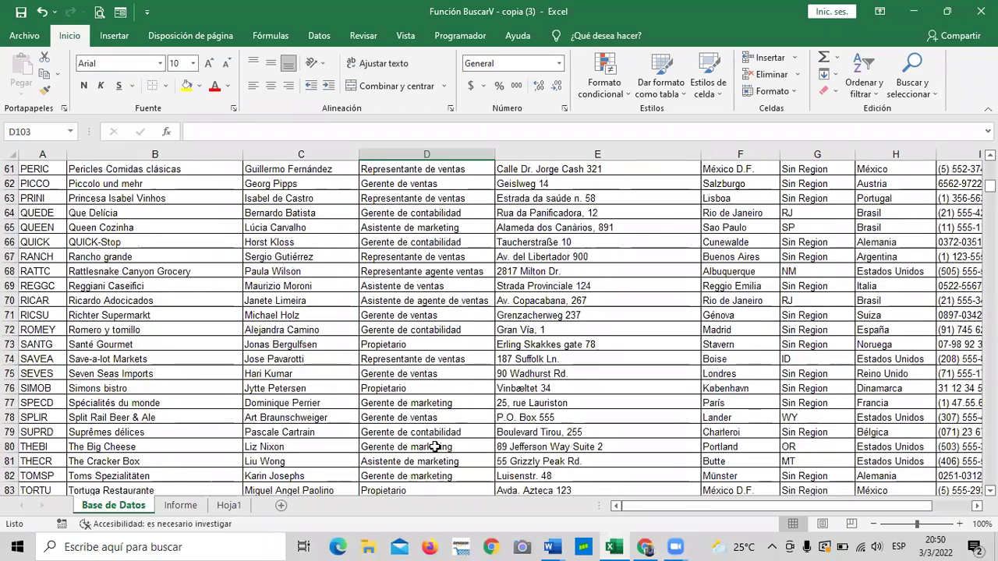
pyautogui.scroll(2, 434, 447)
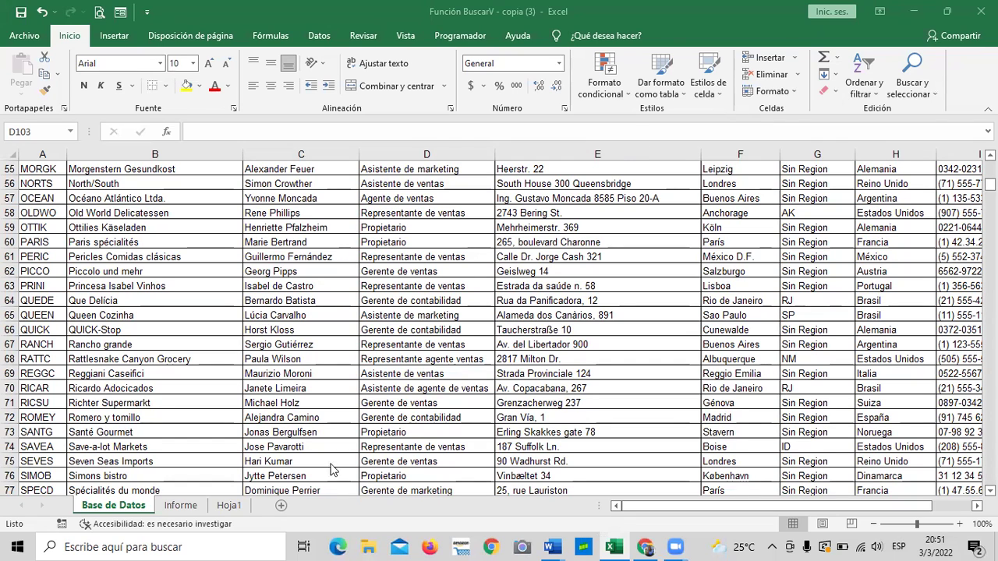
# Begin a SI.ERROR formula in cell F13 of the Hoja1 sheet to show its arguments
pyautogui.click(232, 506)
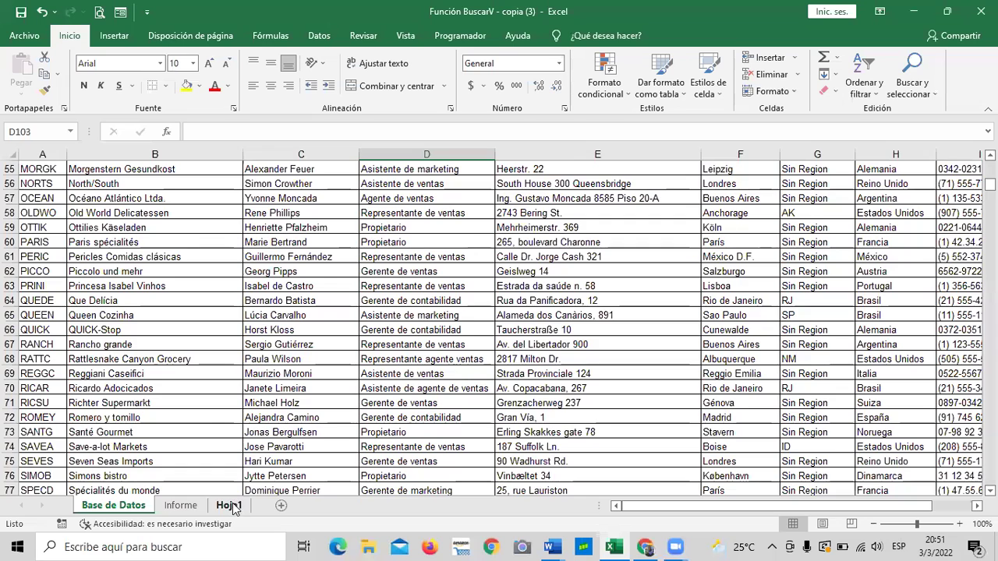
pyautogui.click(181, 505)
pyautogui.click(229, 505)
pyautogui.click(360, 315)
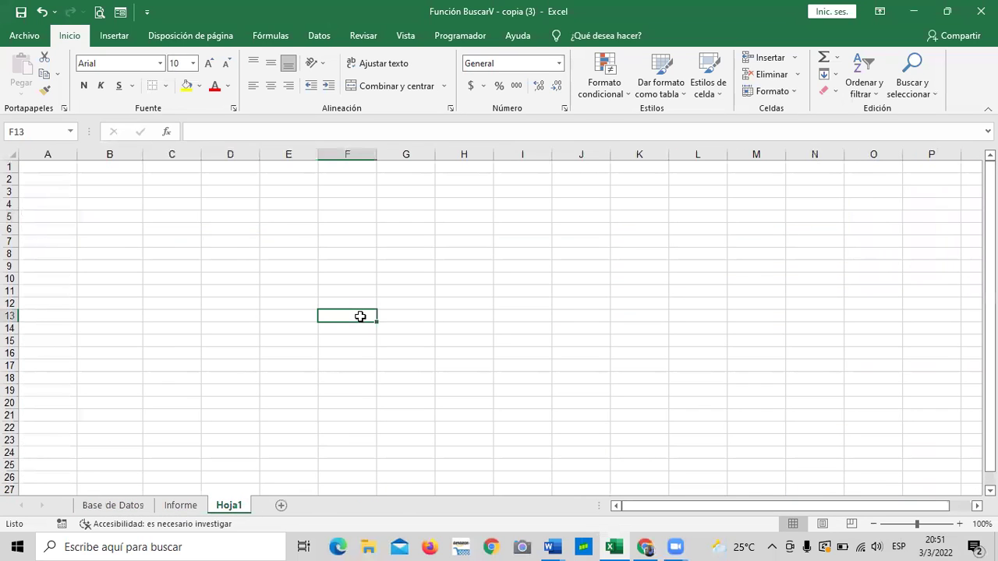
pyautogui.write('=')
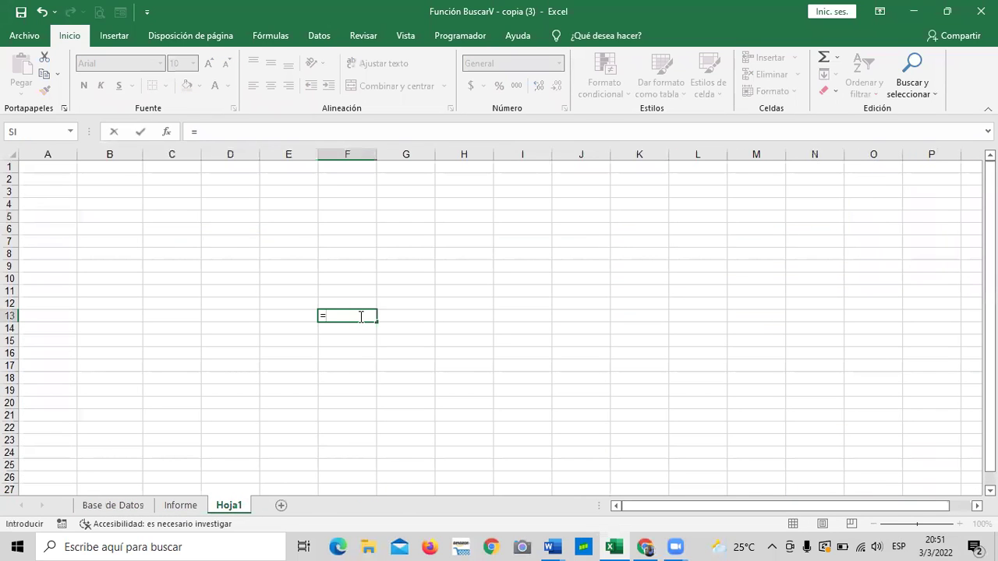
pyautogui.write('si')
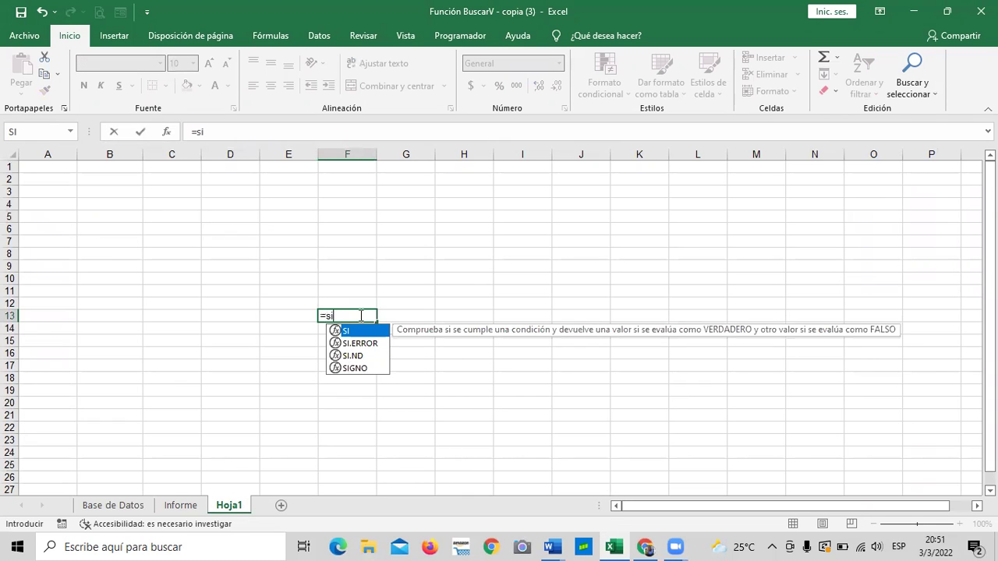
pyautogui.click(369, 348)
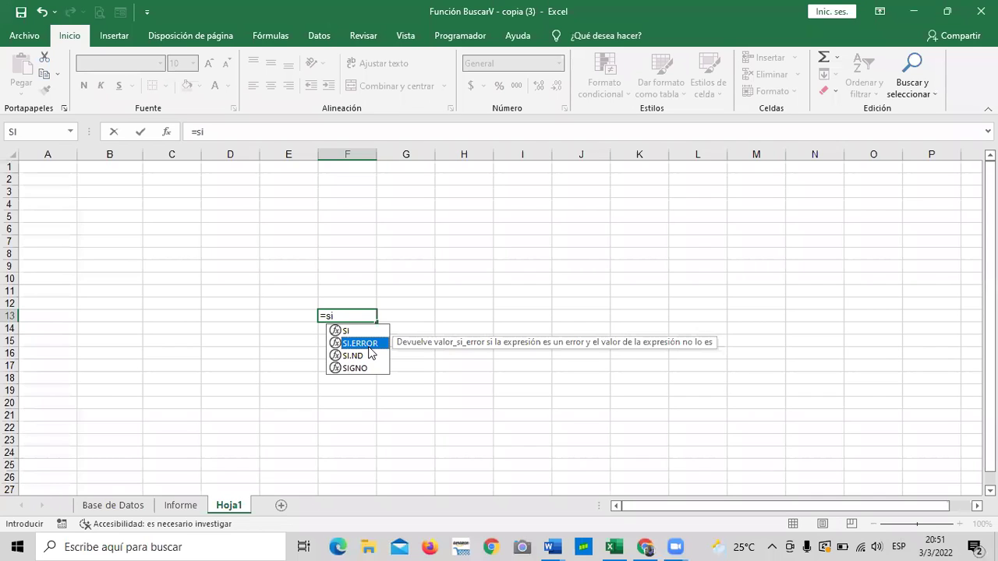
pyautogui.doubleClick(351, 343)
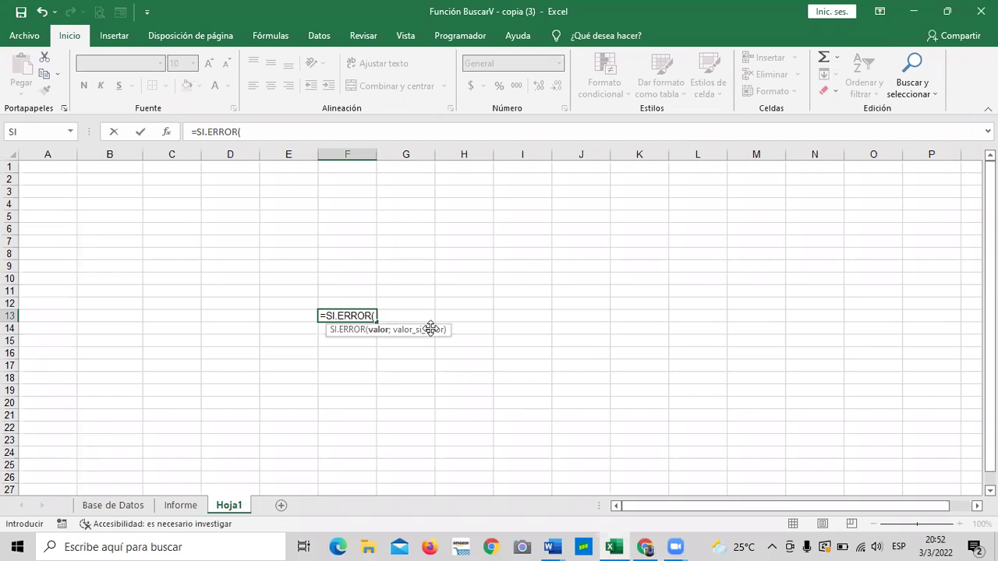
# Discard the unfinished SI.ERROR formula in F13 on Hoja1
pyautogui.press('BackSpace')
pyautogui.press('BackSpace')
pyautogui.press('BackSpace')
pyautogui.press('BackSpace')
pyautogui.press('BackSpace')
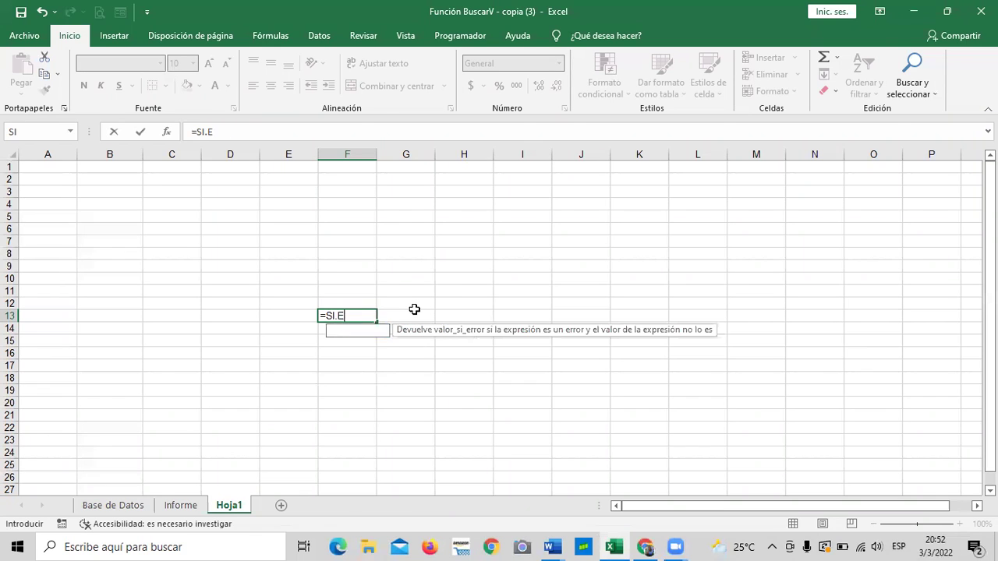
pyautogui.press('Escape')
pyautogui.click(341, 378)
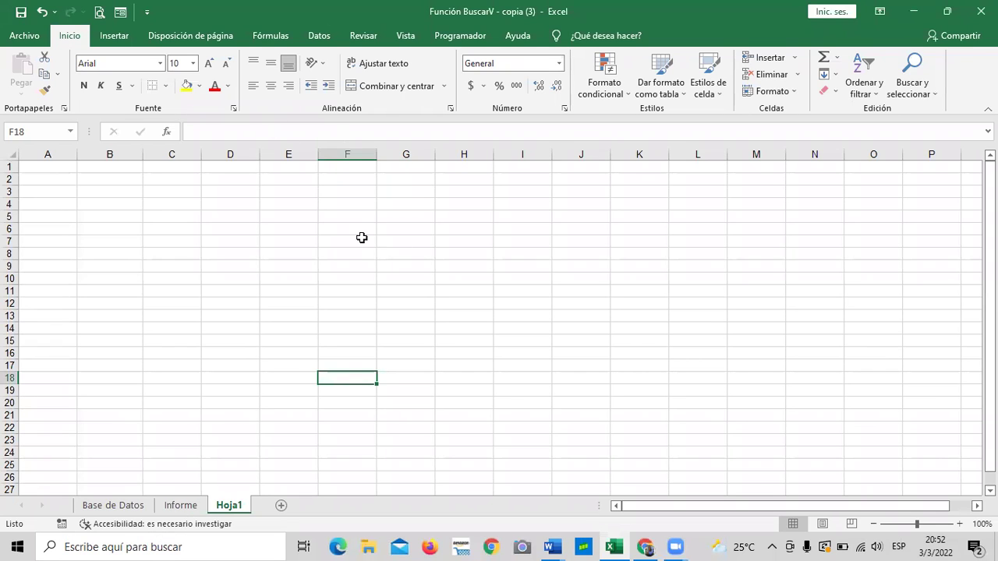
pyautogui.click(180, 505)
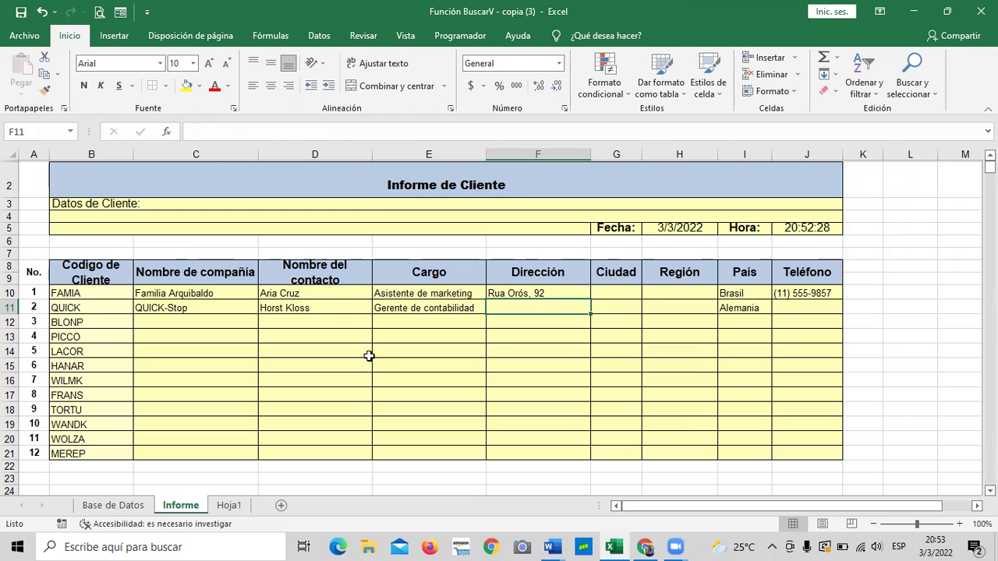
pyautogui.click(558, 357)
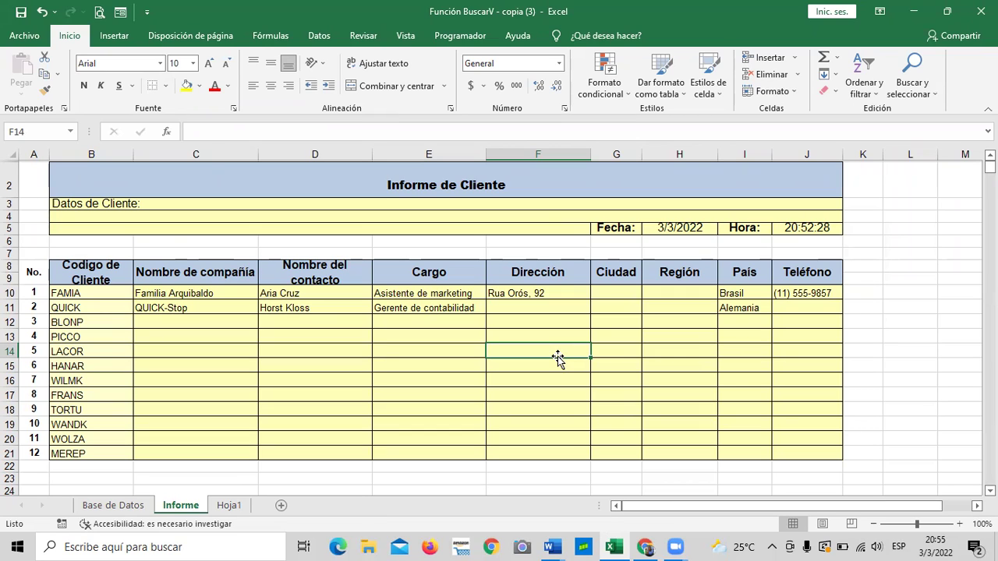
pyautogui.click(489, 380)
pyautogui.click(527, 304)
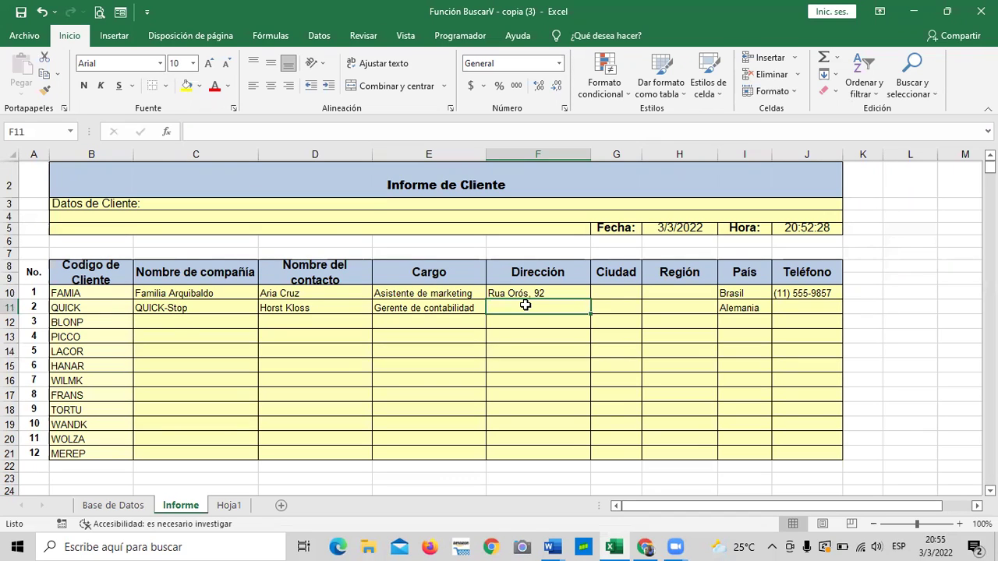
pyautogui.click(518, 360)
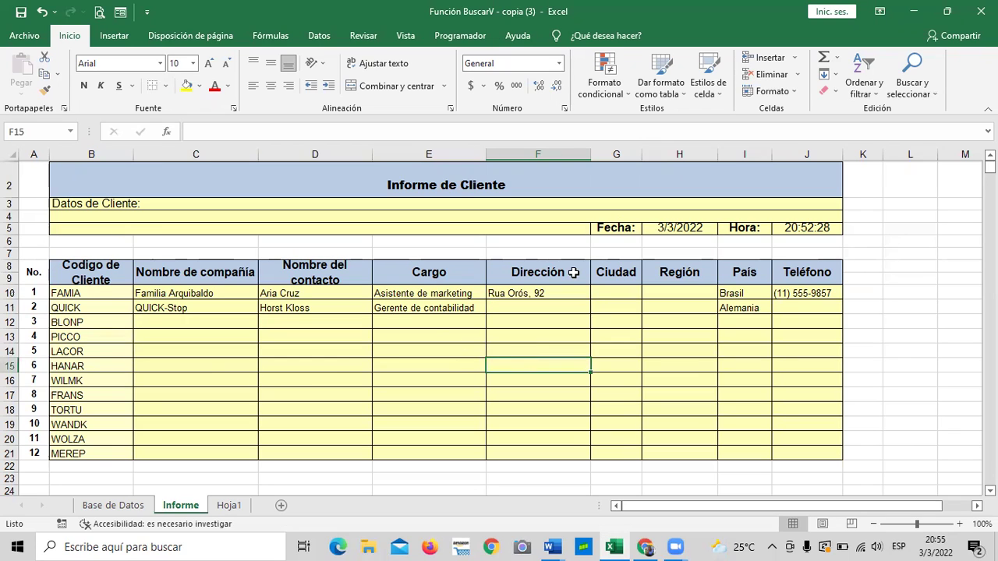
pyautogui.click(651, 353)
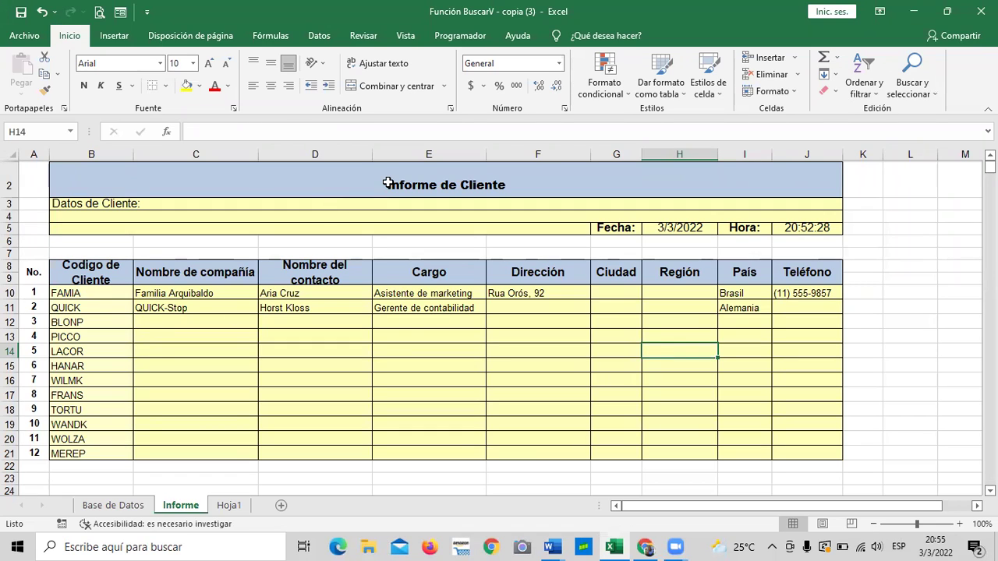
pyautogui.click(803, 306)
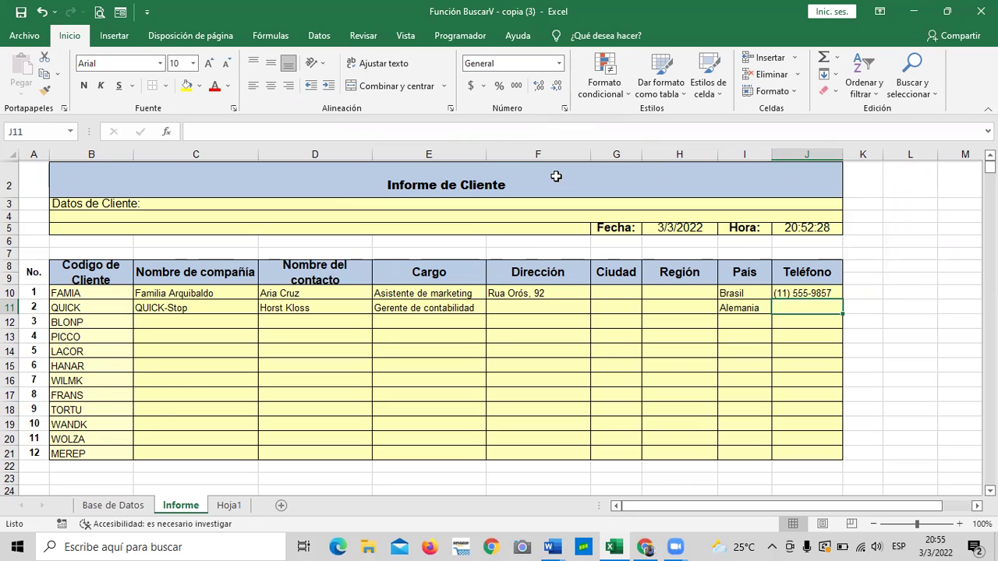
pyautogui.click(784, 334)
pyautogui.click(796, 303)
pyautogui.click(843, 251)
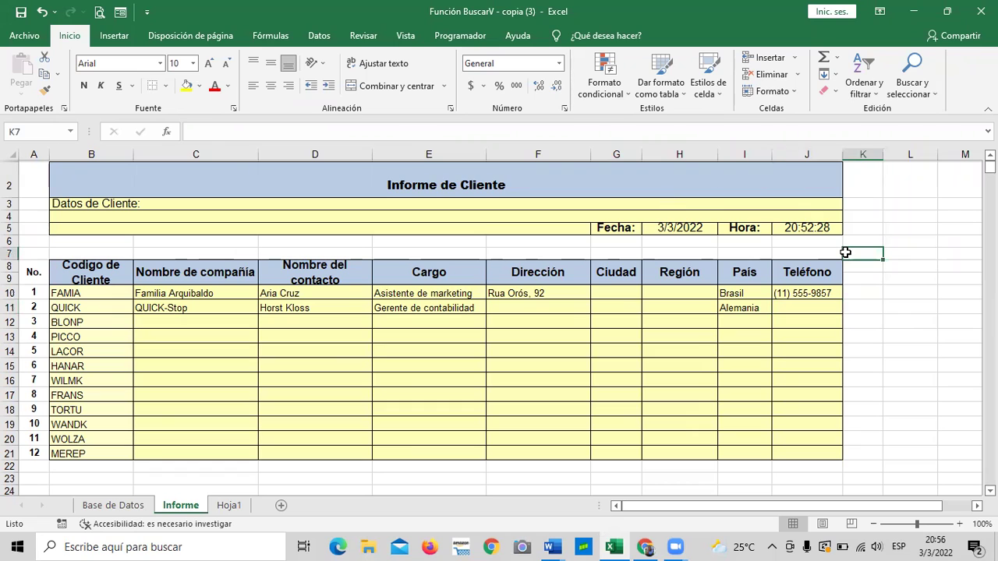
pyautogui.click(694, 401)
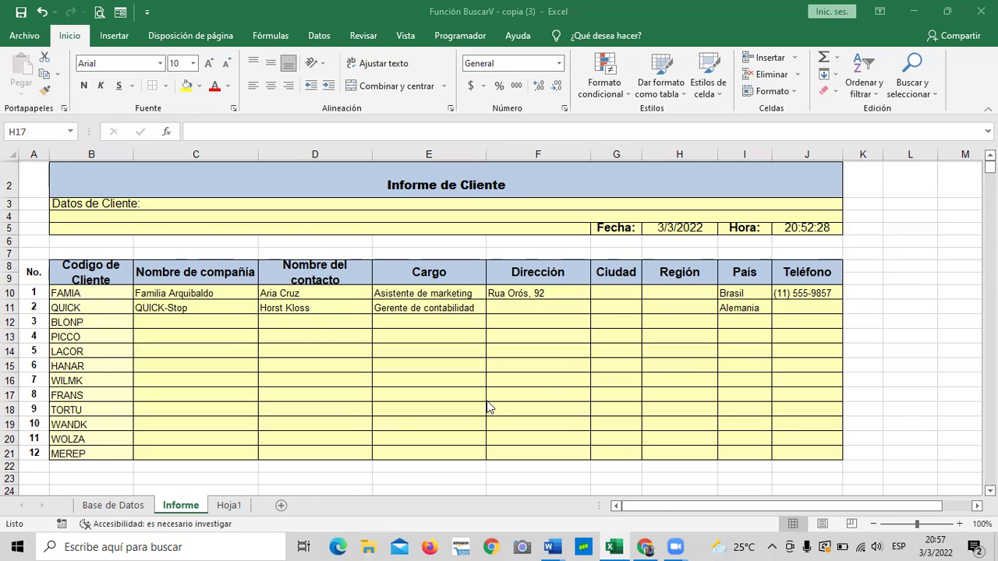
# Create a new blank workbook and dismiss the Office licence notice
pyautogui.click(616, 546)
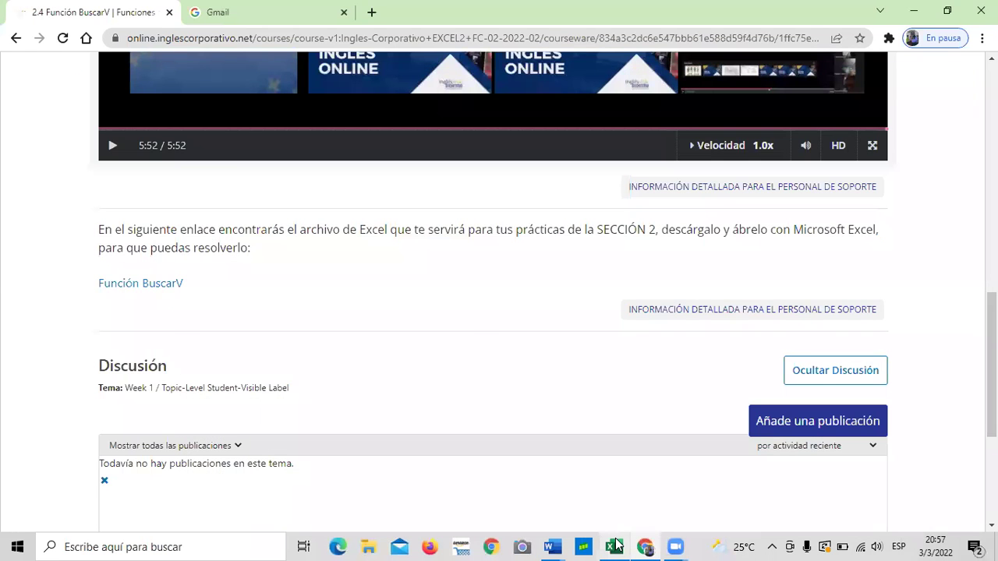
pyautogui.click(616, 546)
pyautogui.click(23, 36)
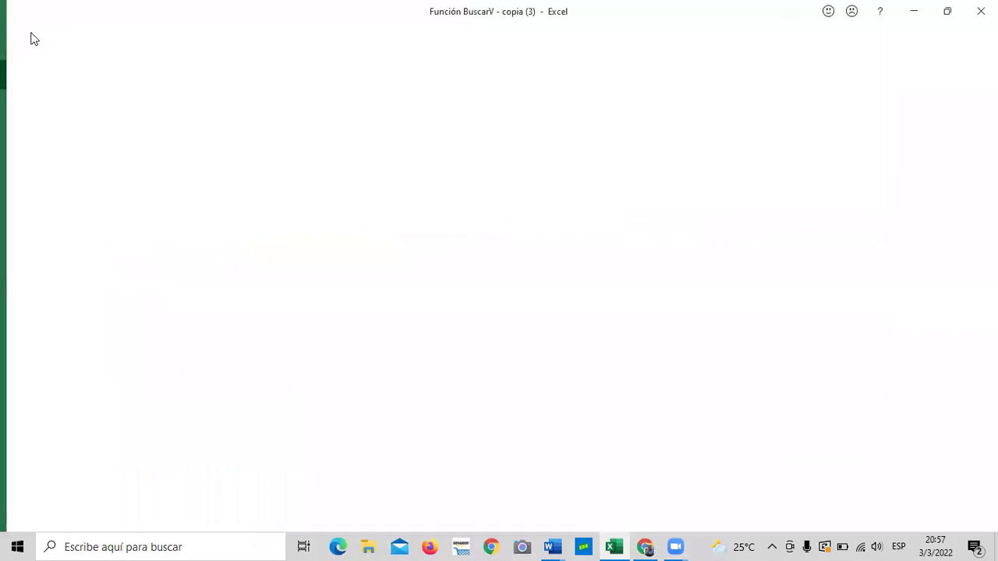
pyautogui.click(178, 141)
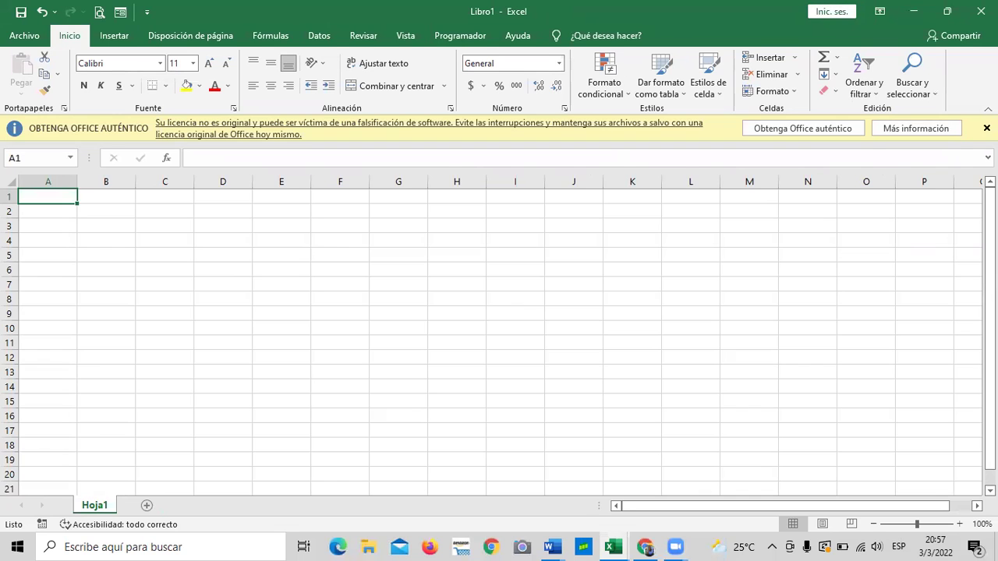
pyautogui.click(986, 127)
pyautogui.click(330, 374)
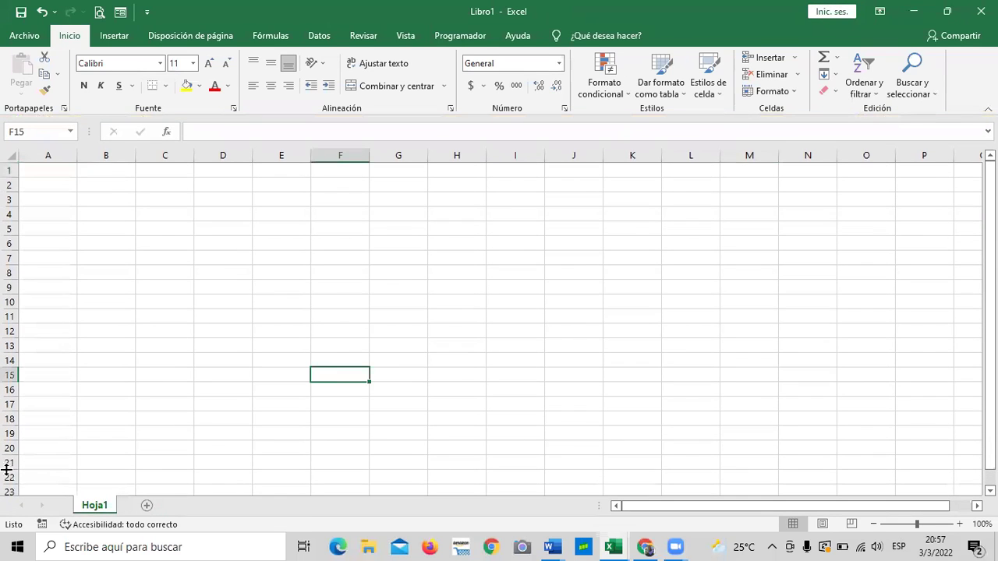
# Add a second worksheet to the new workbook and enter 1 in its cell A2
pyautogui.click(147, 506)
pyautogui.click(226, 475)
pyautogui.click(57, 187)
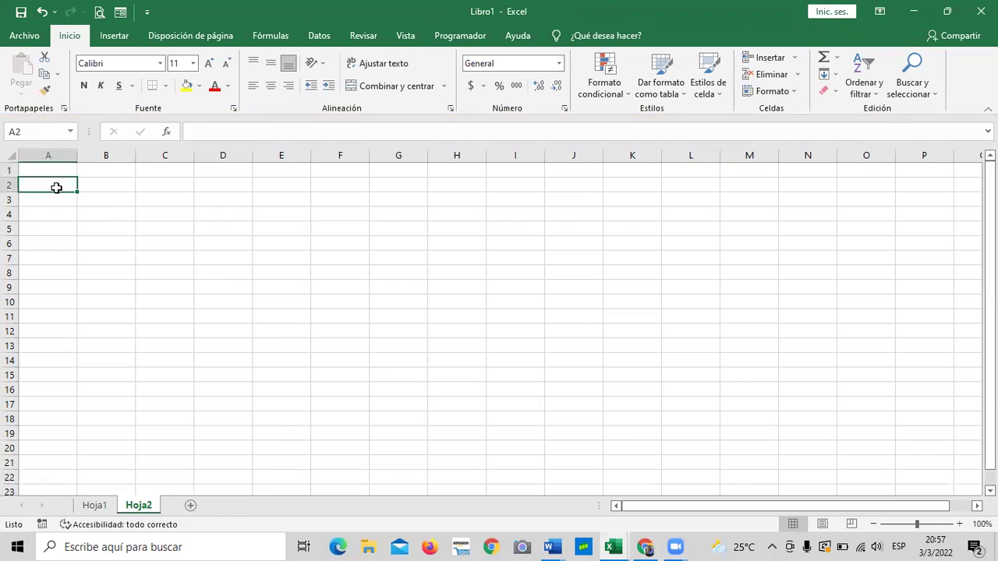
pyautogui.write('1')
pyautogui.press('Return')
pyautogui.write('2')
pyautogui.press('Return')
pyautogui.write('2')
pyautogui.press('Return')
pyautogui.write('2')
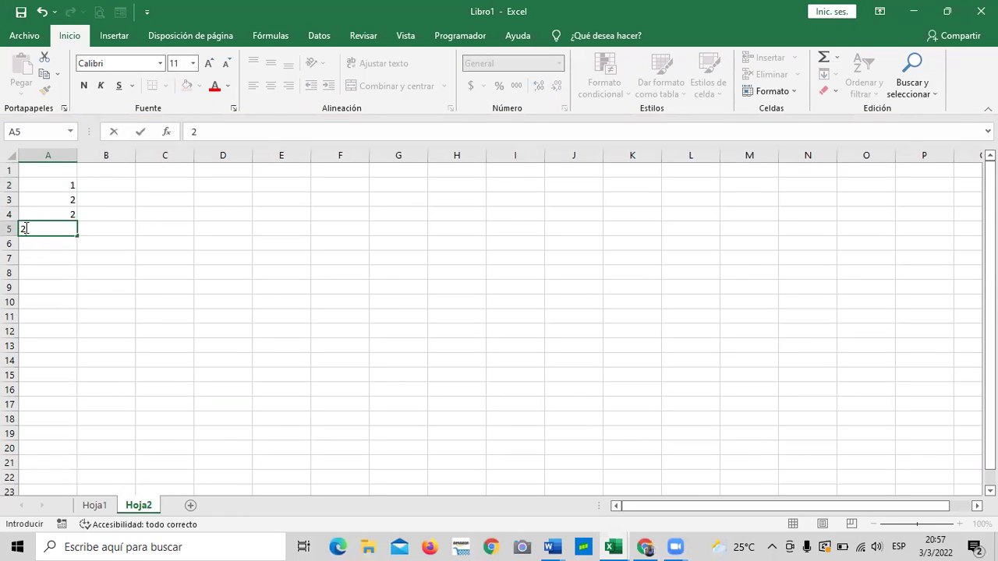
# Fill A2:A12 downwards from the 1 in A2 as a number series running from 1 to 11
pyautogui.click(44, 189)
pyautogui.moveTo(73, 194); pyautogui.dragTo(73, 337)
pyautogui.click(88, 347)
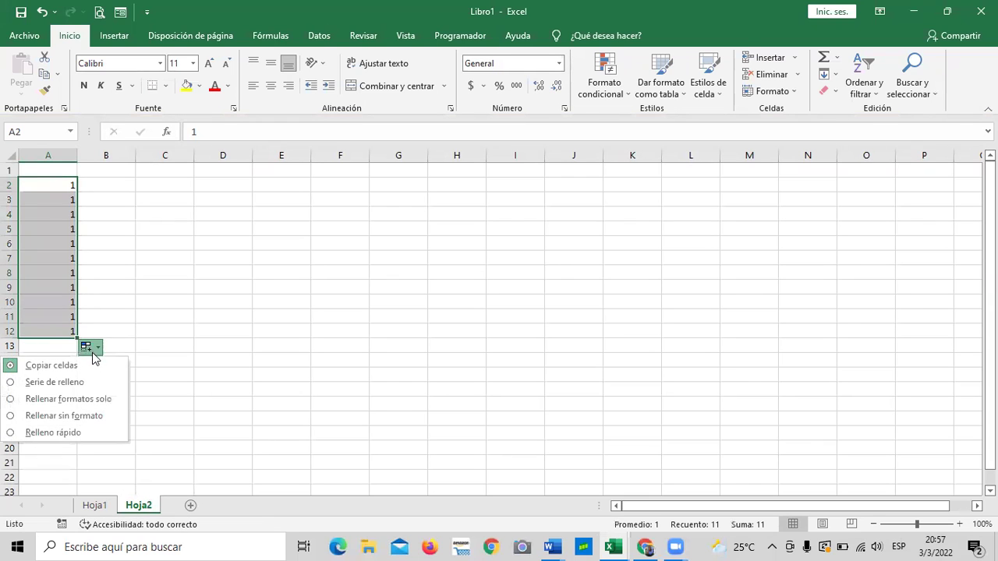
pyautogui.click(75, 383)
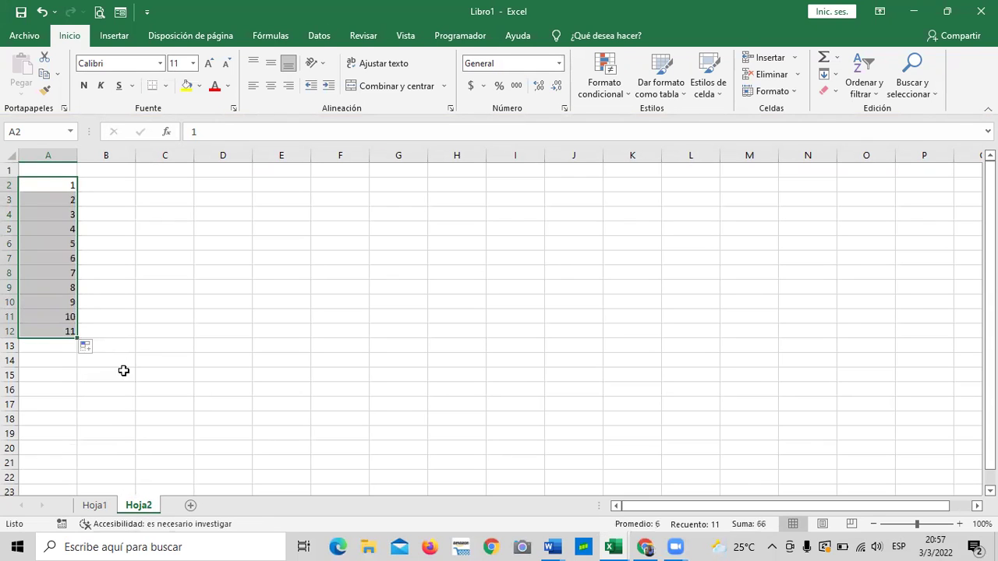
# Enter the product names peras, manzanas and limones in cells B2 to B4
pyautogui.click(156, 356)
pyautogui.click(113, 183)
pyautogui.write('peras')
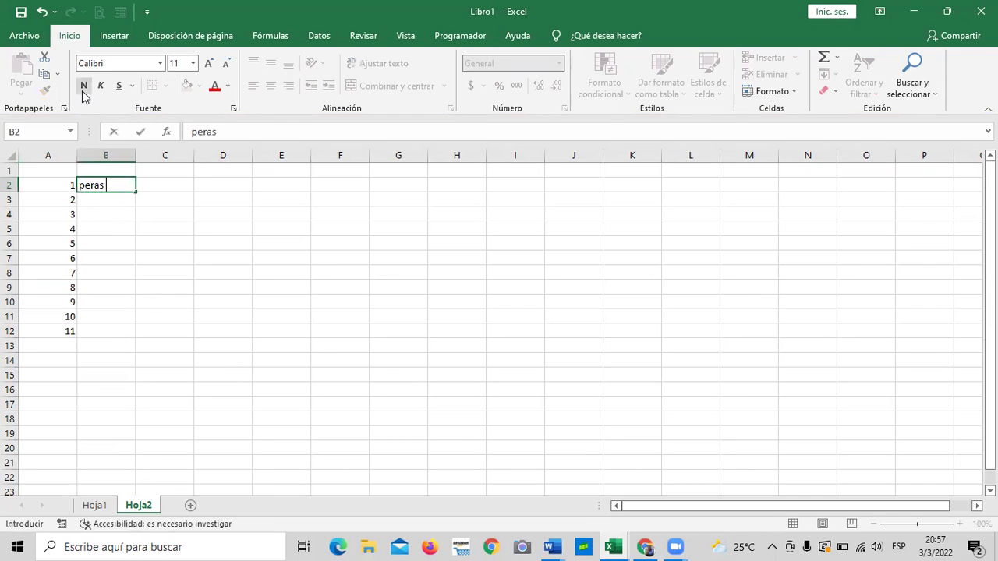
pyautogui.press('Return')
pyautogui.write('man')
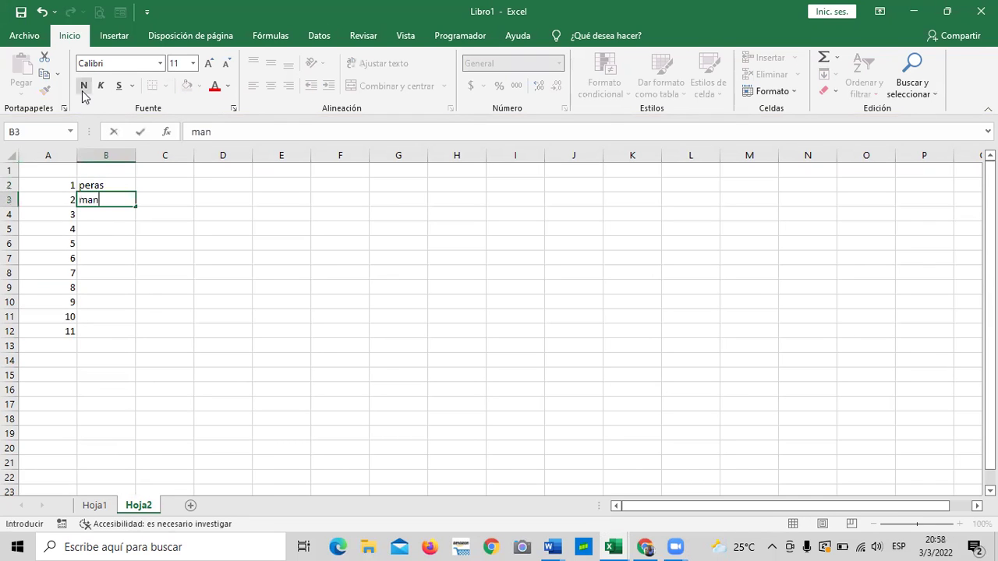
pyautogui.write('zanas')
pyautogui.press('Return')
pyautogui.write('limones')
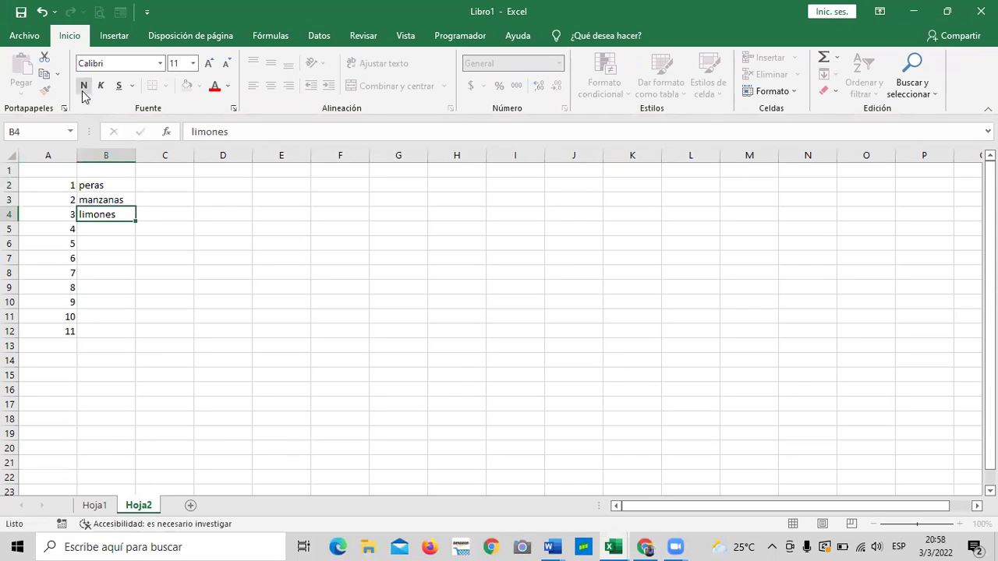
pyautogui.press('Return')
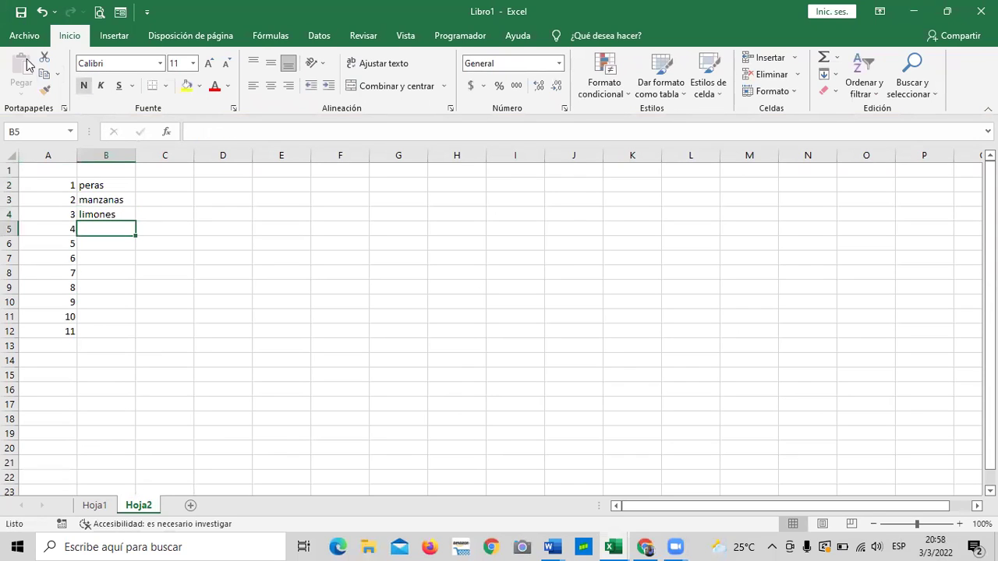
# Enter the quantities 5, 2 and 3 in cells C2 to C4 beside peras, manzanas and limones
pyautogui.click(210, 270)
pyautogui.click(172, 188)
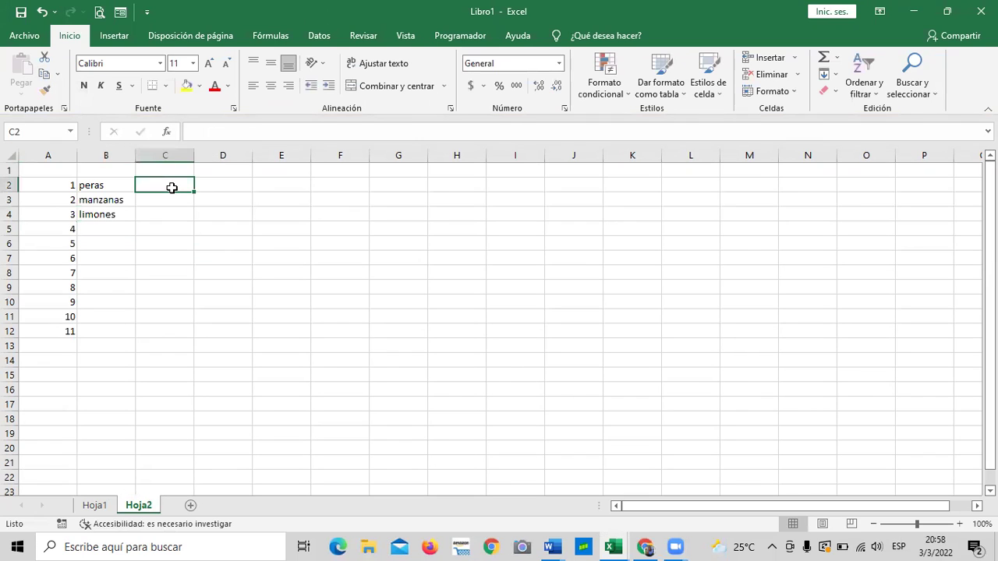
pyautogui.write('5')
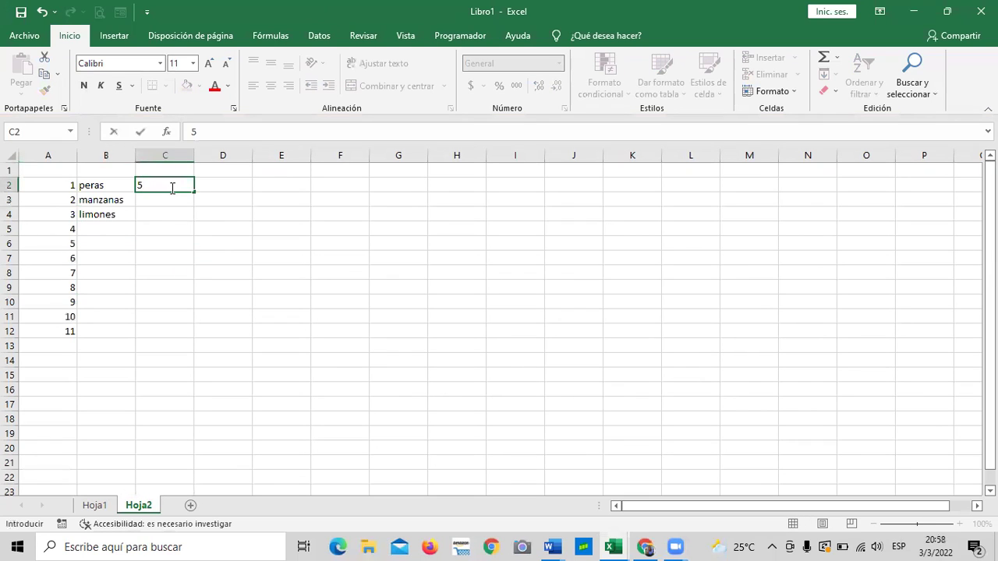
pyautogui.press('Return')
pyautogui.press('Return')
pyautogui.press('Up')
pyautogui.write('2')
pyautogui.press('Return')
pyautogui.write('3')
pyautogui.press('Return')
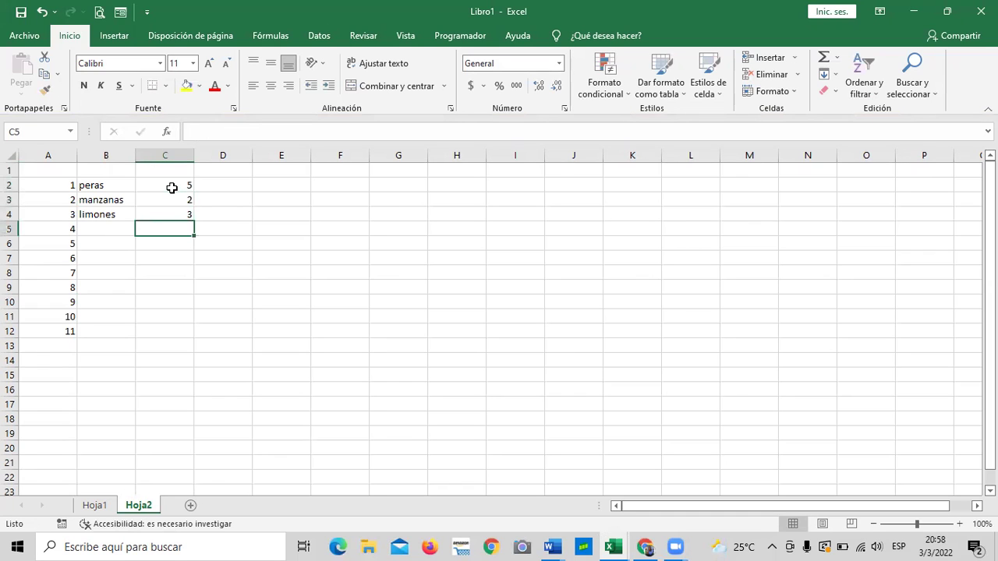
pyautogui.click(308, 238)
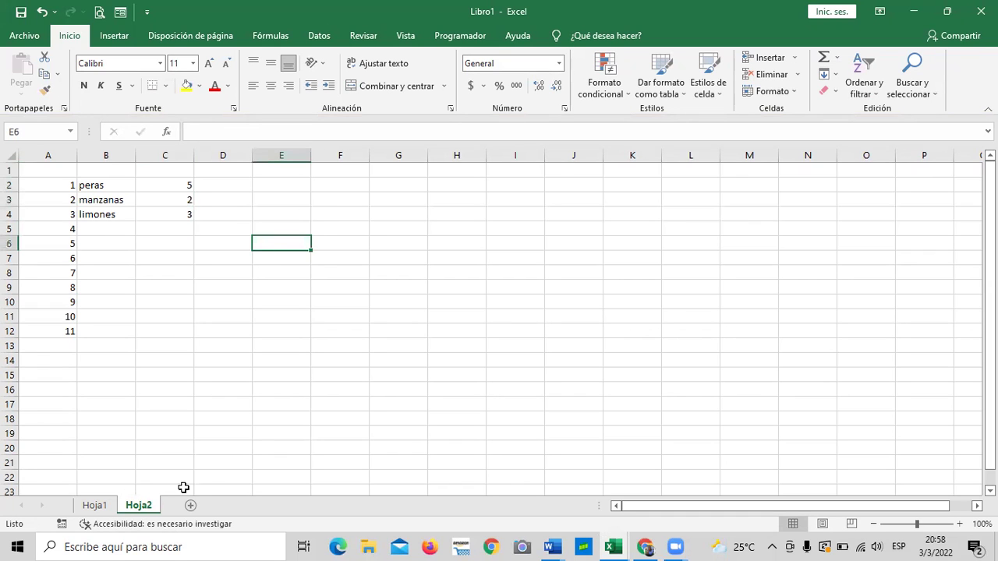
# Reorder the worksheets so that Hoja2 comes before Hoja1, and open Hoja1
pyautogui.click(96, 507)
pyautogui.moveTo(97, 508)
pyautogui.mouseDown()
pyautogui.moveTo(161, 509)
pyautogui.moveTo(149, 516)
pyautogui.moveTo(150, 508)
pyautogui.moveTo(71, 501)
pyautogui.moveTo(78, 506)
pyautogui.mouseUp()
pyautogui.click(138, 506)
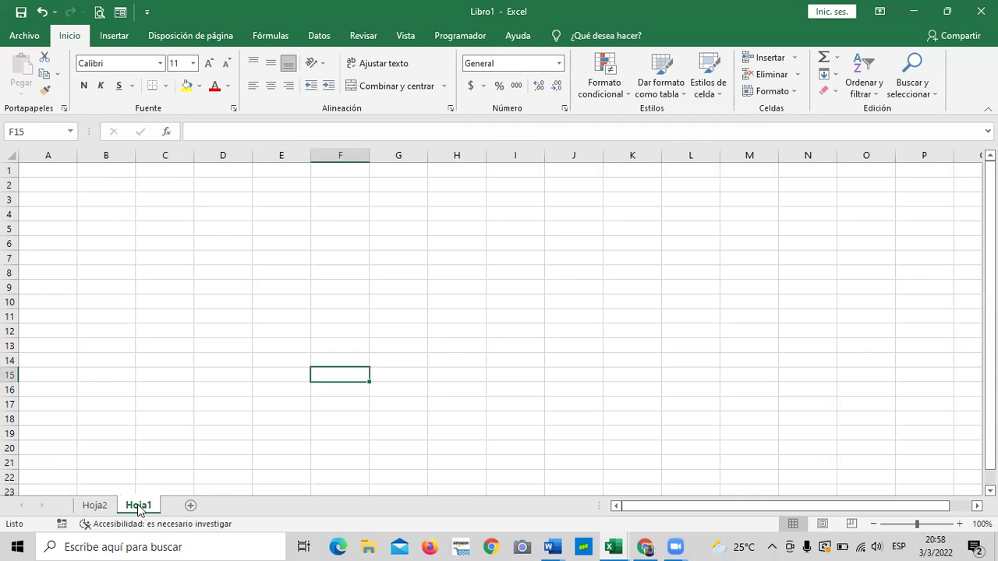
pyautogui.click(229, 319)
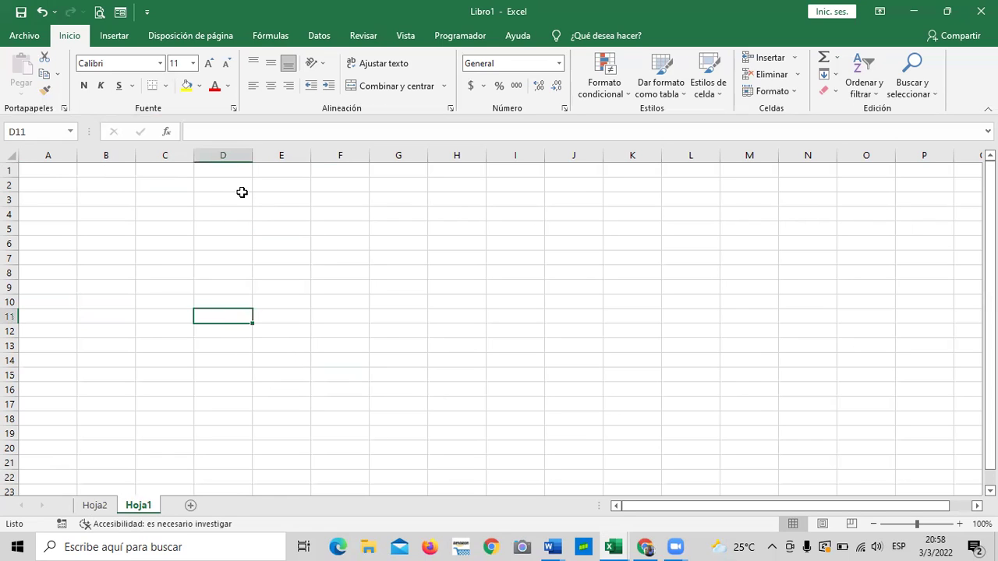
pyautogui.click(222, 195)
pyautogui.click(236, 272)
pyautogui.click(223, 206)
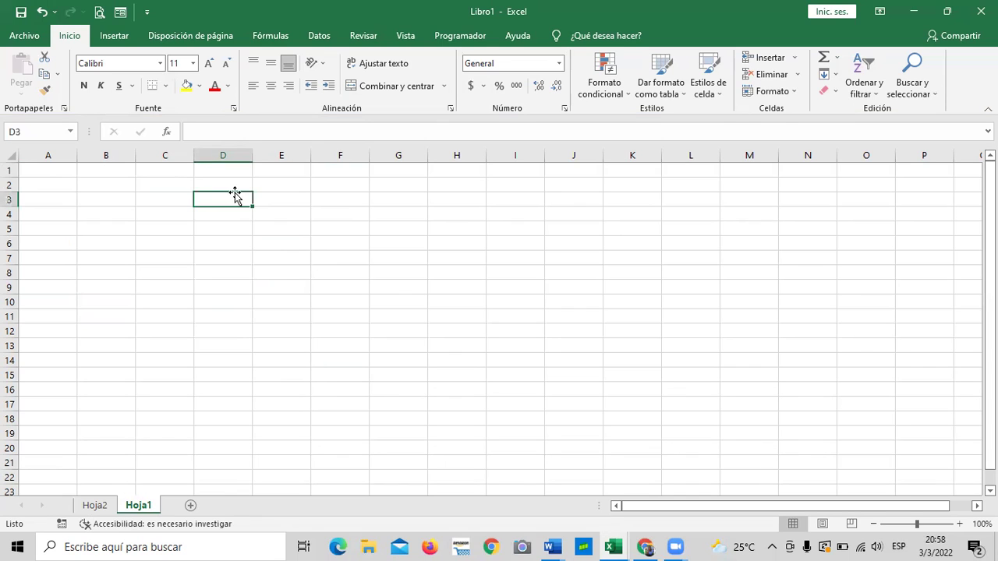
pyautogui.doubleClick(229, 209)
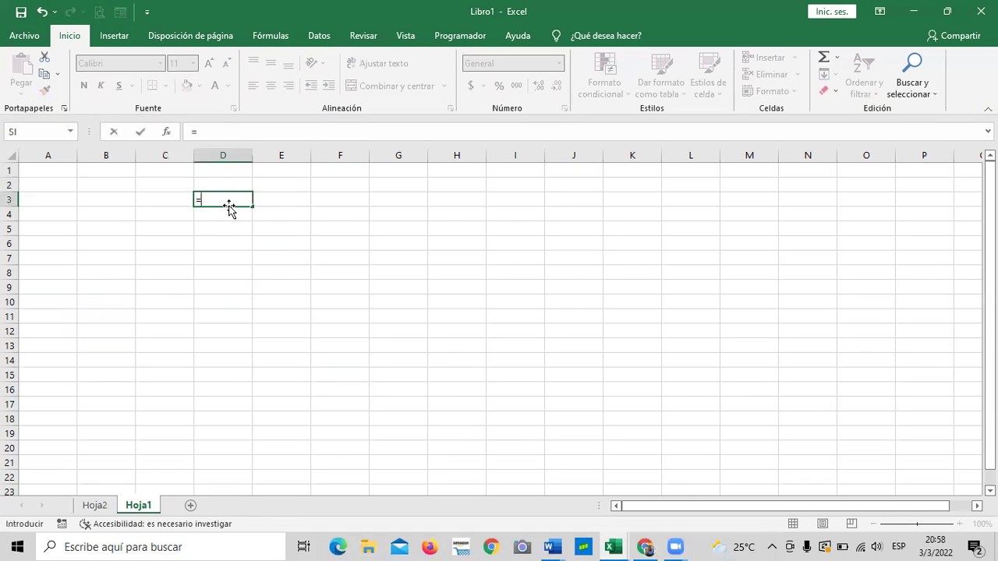
pyautogui.click(332, 305)
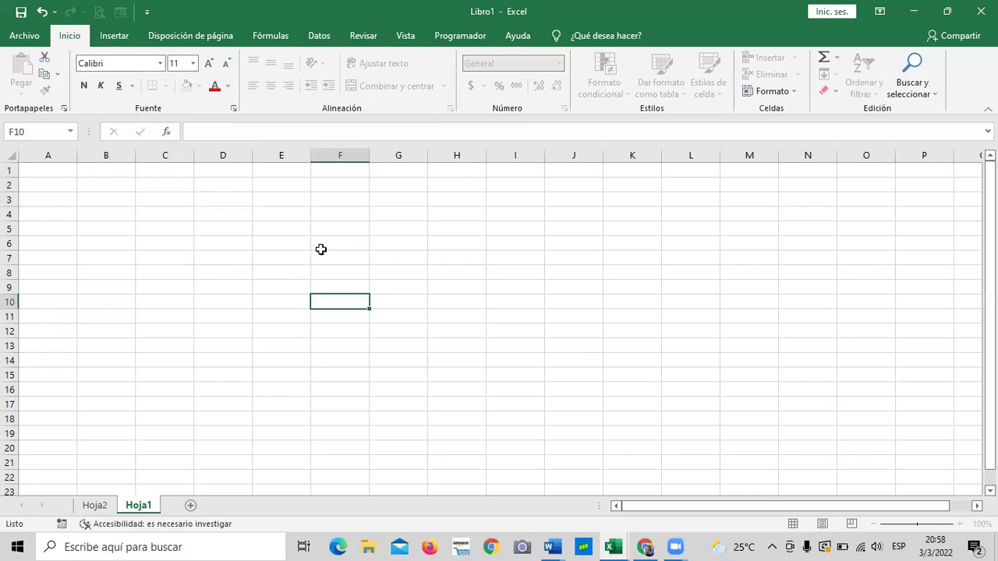
# Add list data validation to cell D3 of Hoja1 with Hoja2!$A$2:$A$12 as its source
pyautogui.click(241, 201)
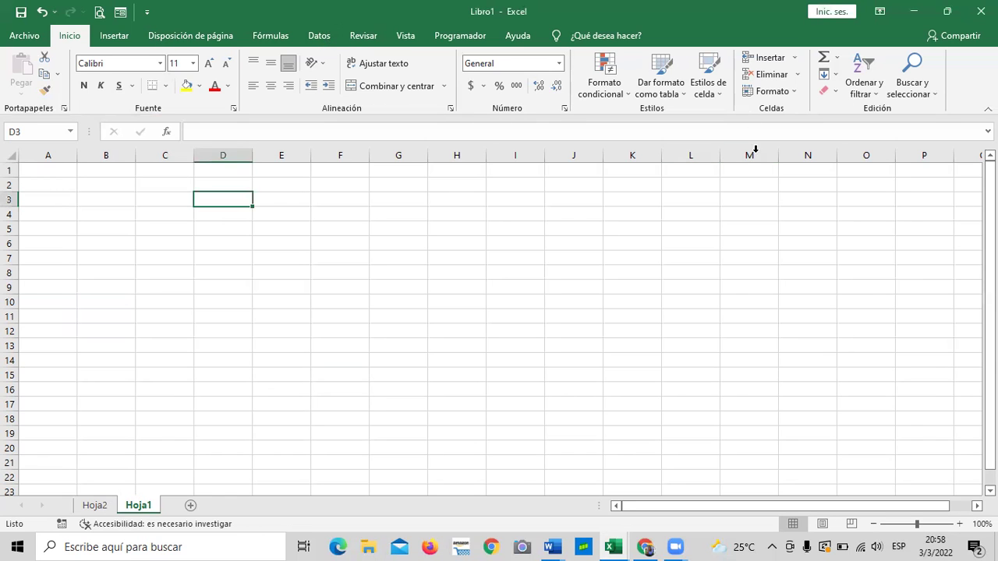
pyautogui.click(334, 36)
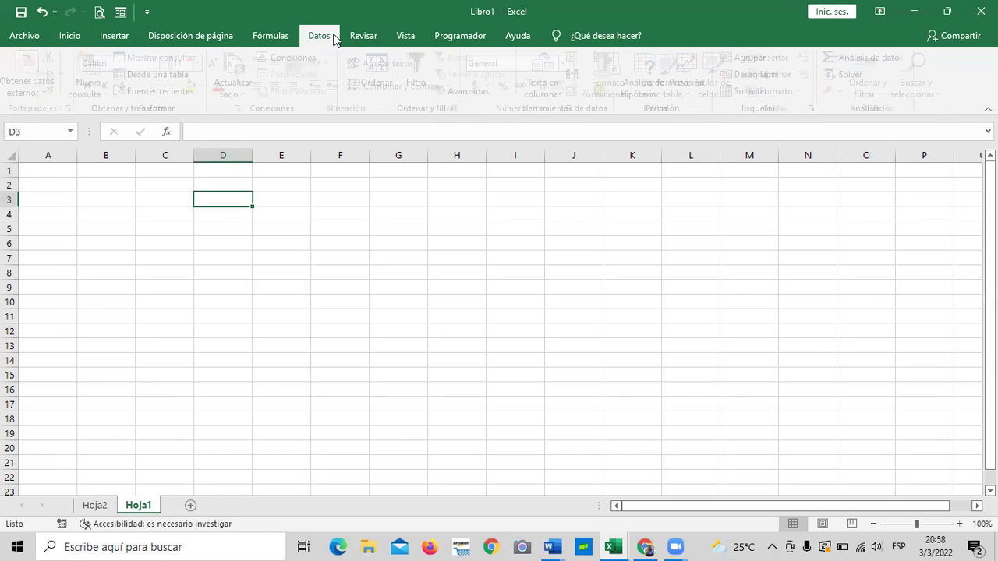
pyautogui.click(577, 93)
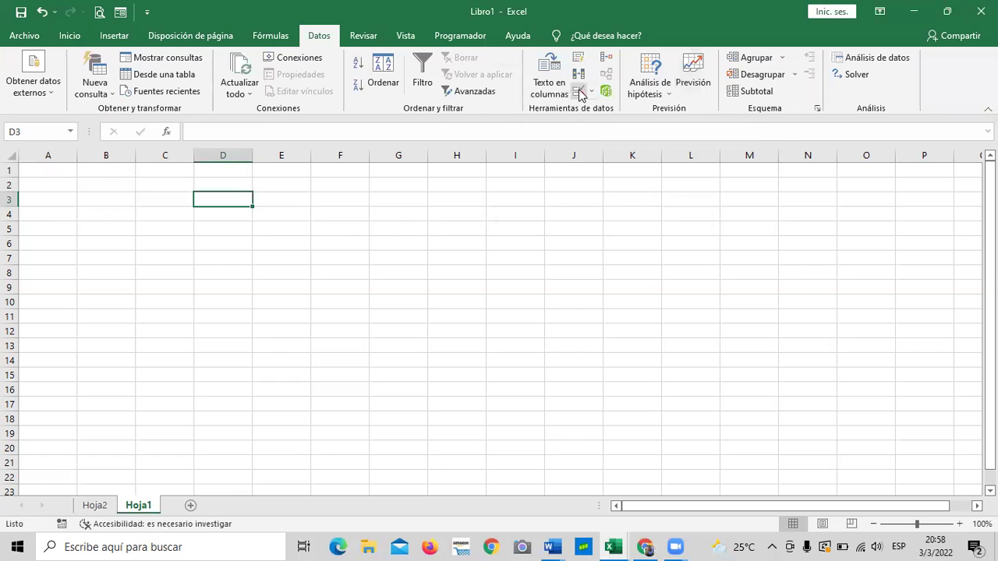
pyautogui.click(580, 92)
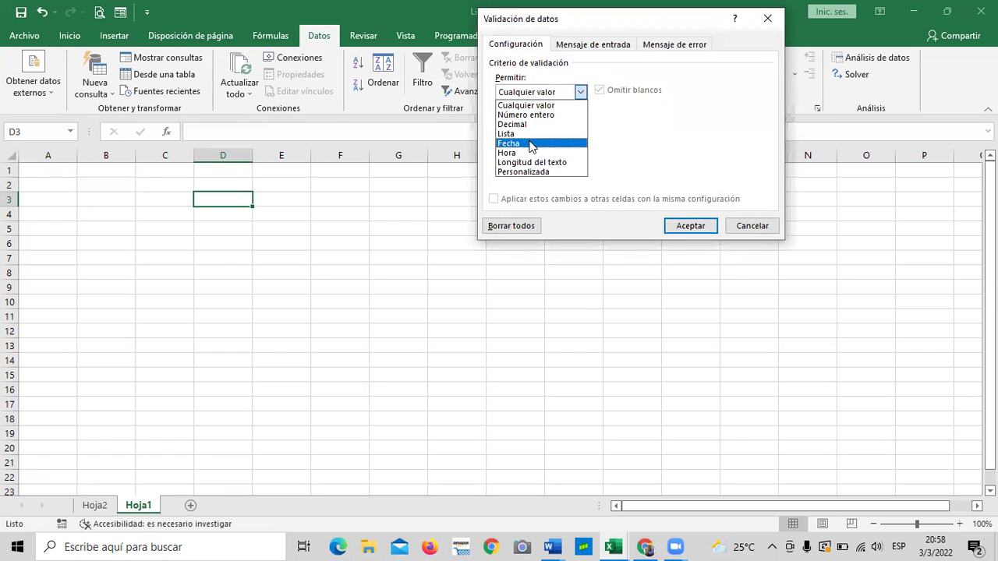
pyautogui.click(533, 134)
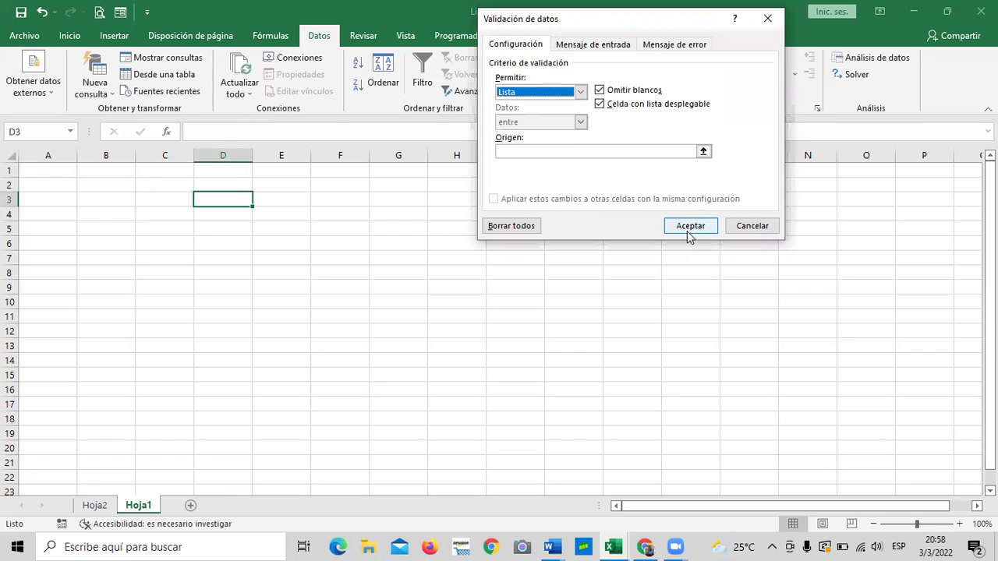
pyautogui.click(703, 151)
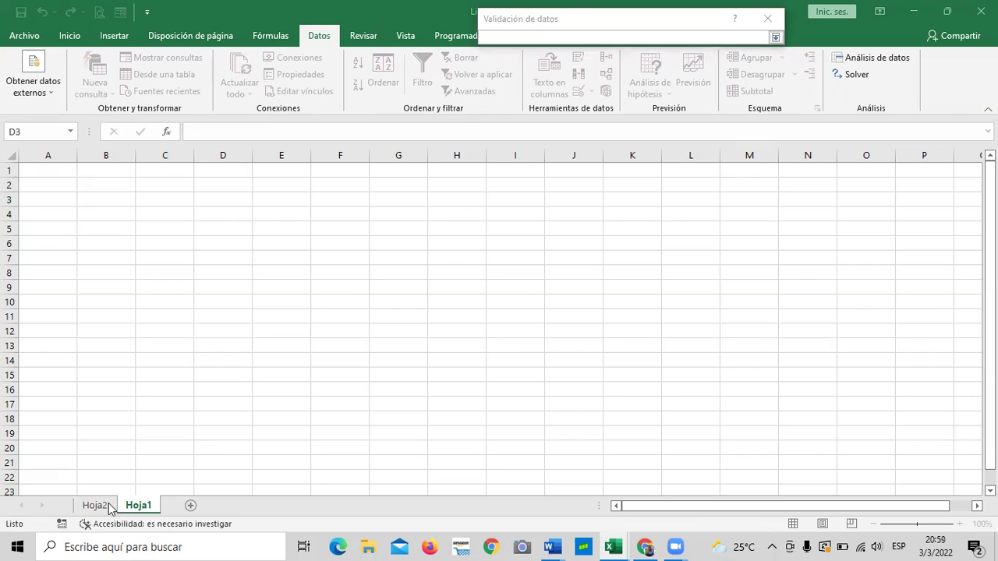
pyautogui.click(703, 37)
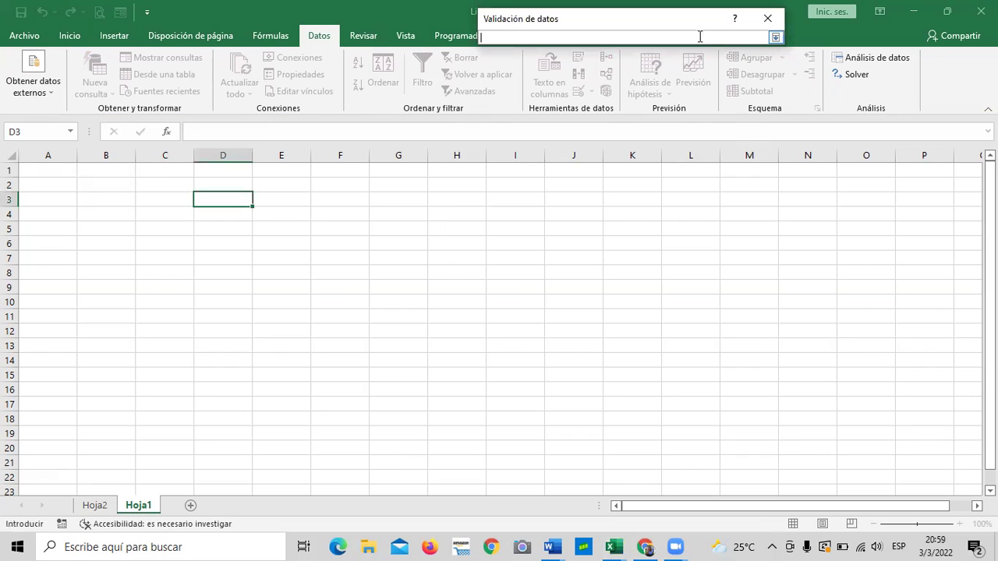
pyautogui.click(95, 505)
pyautogui.moveTo(60, 187); pyautogui.dragTo(68, 331)
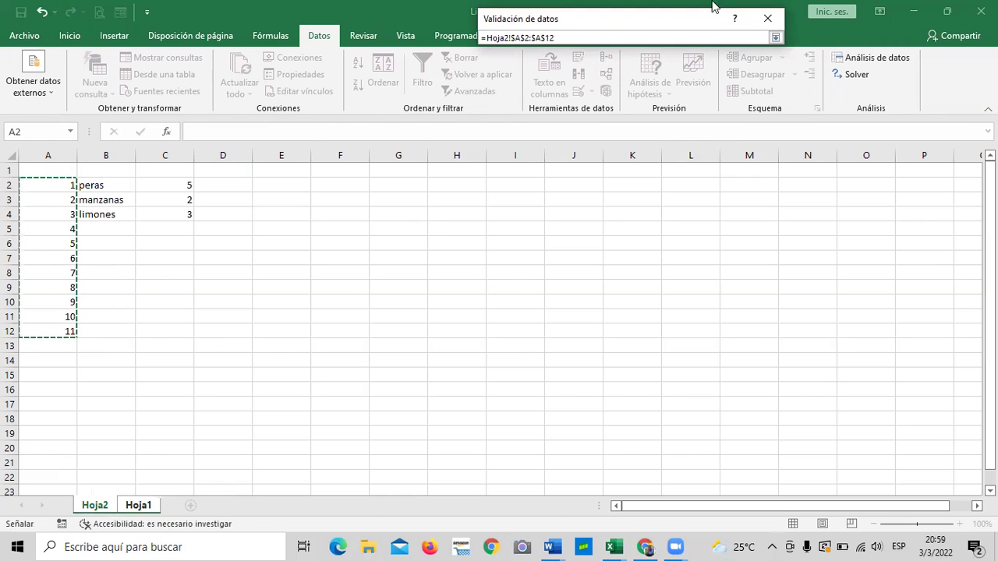
pyautogui.click(776, 37)
pyautogui.click(691, 226)
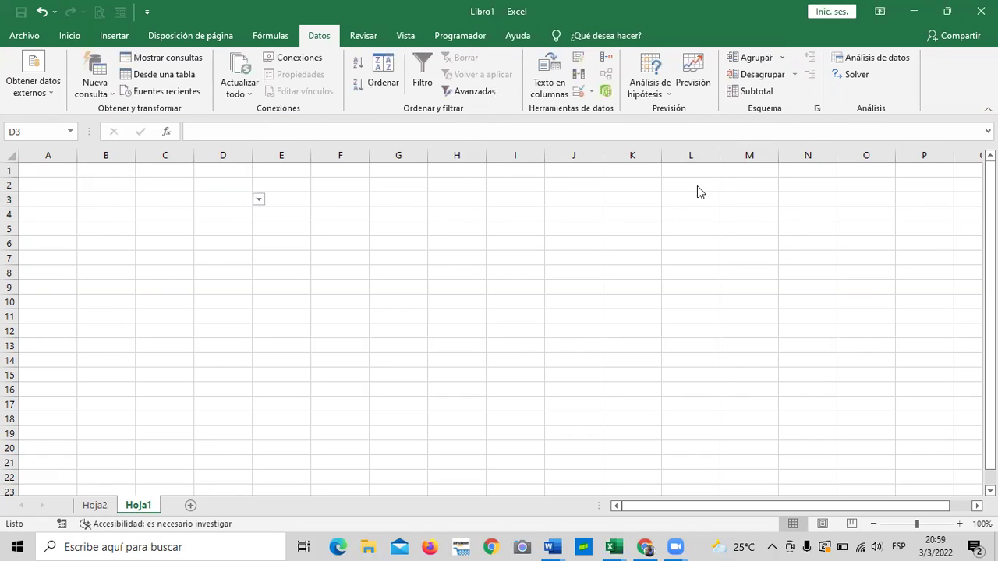
# Try the value 5 from the validation list in D3, and set the cell to 1
pyautogui.click(258, 200)
pyautogui.click(224, 250)
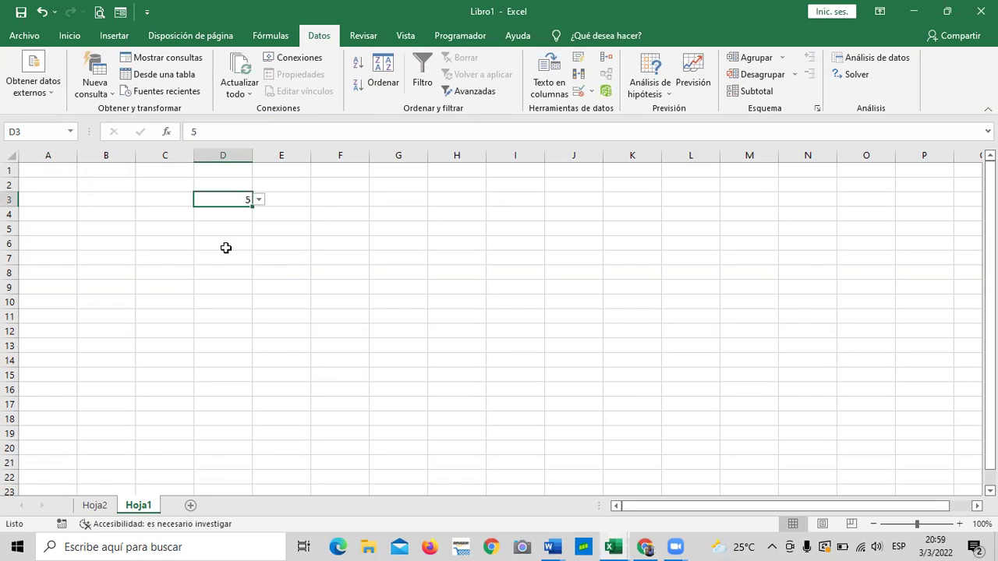
pyautogui.click(258, 201)
pyautogui.click(257, 214)
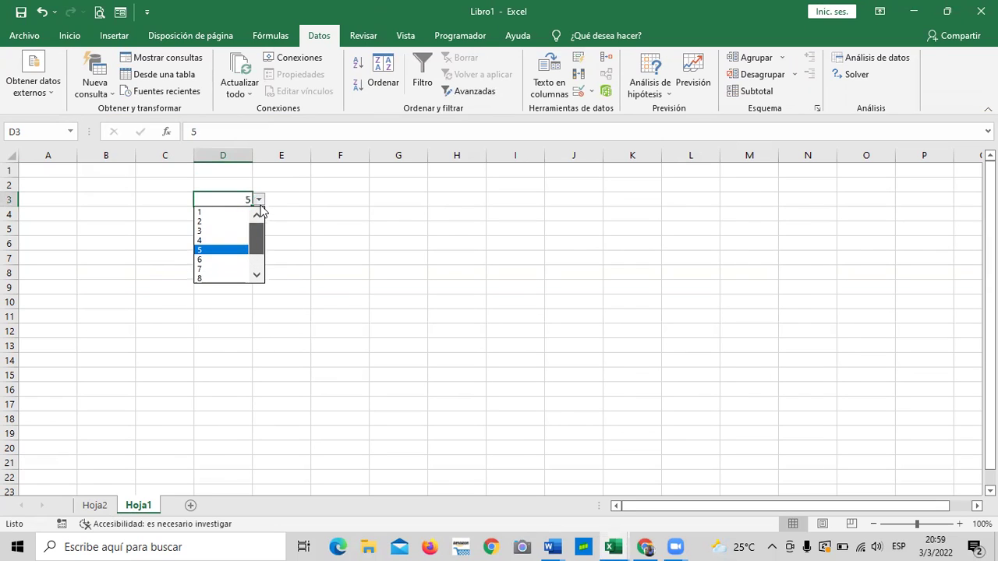
pyautogui.click(216, 212)
# Start a BUSCARV formula in E3 with D3 as the lookup value and Hoja2!A2:C12 as the table
pyautogui.click(290, 199)
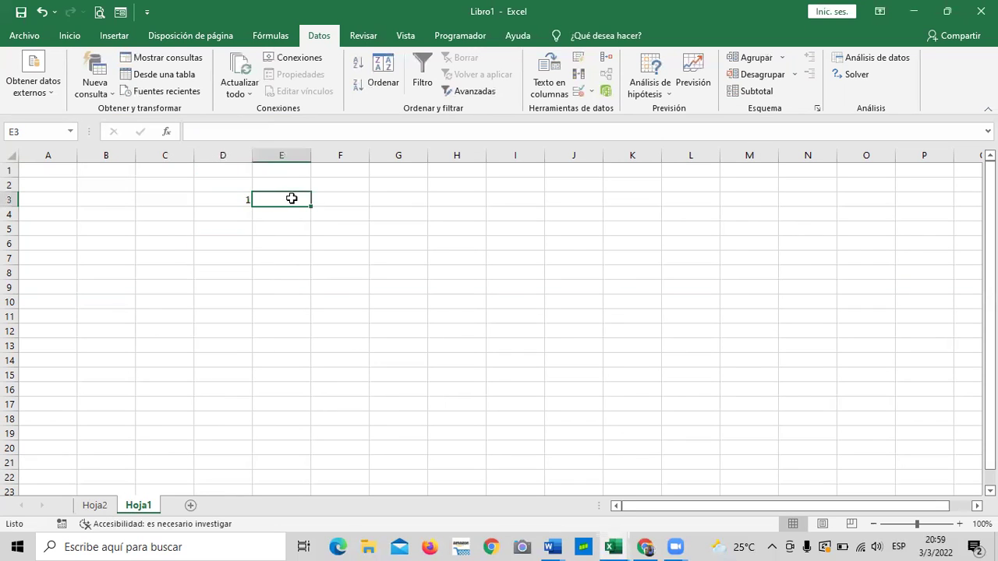
pyautogui.write('=buscar')
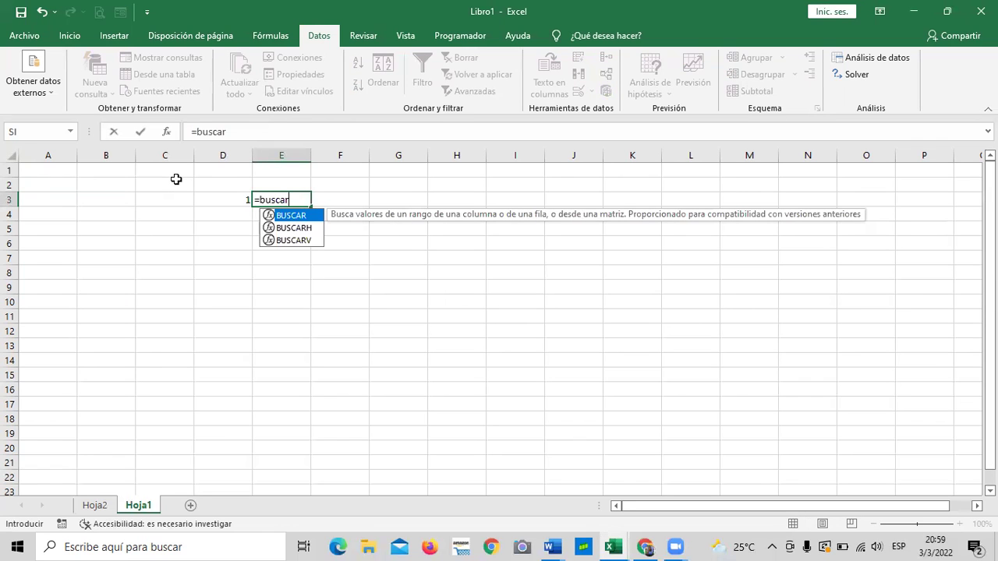
pyautogui.doubleClick(293, 241)
pyautogui.click(242, 199)
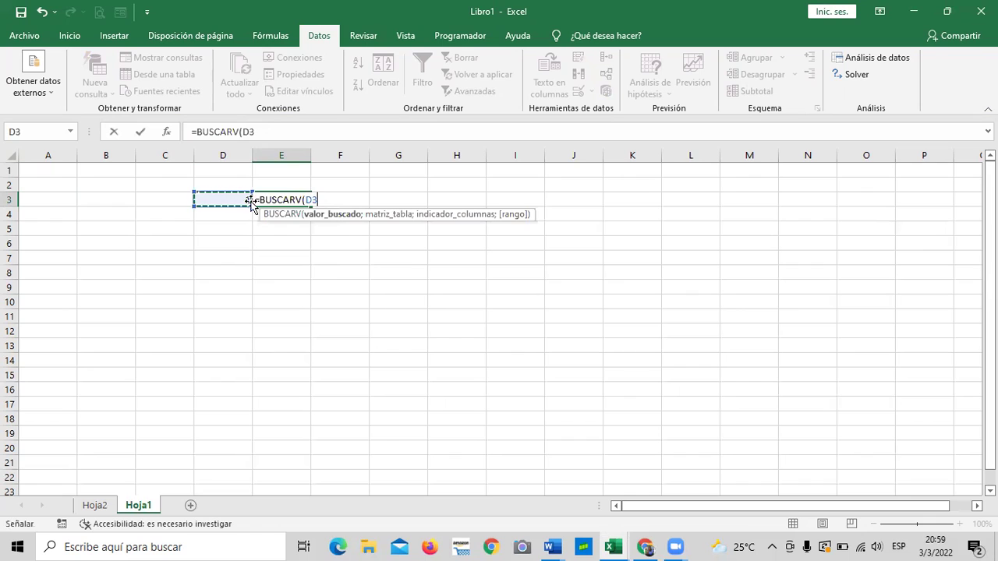
pyautogui.write(';')
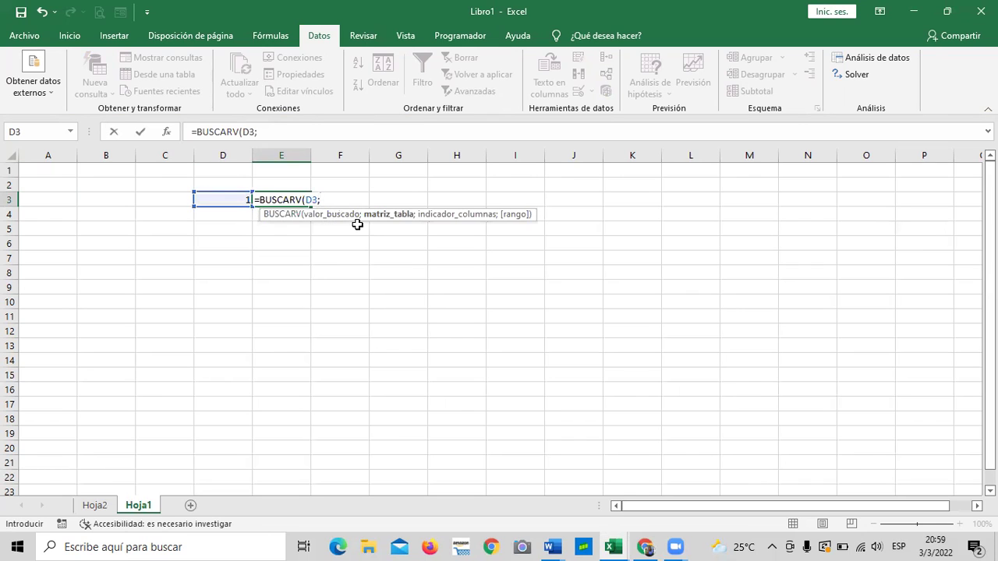
pyautogui.click(94, 505)
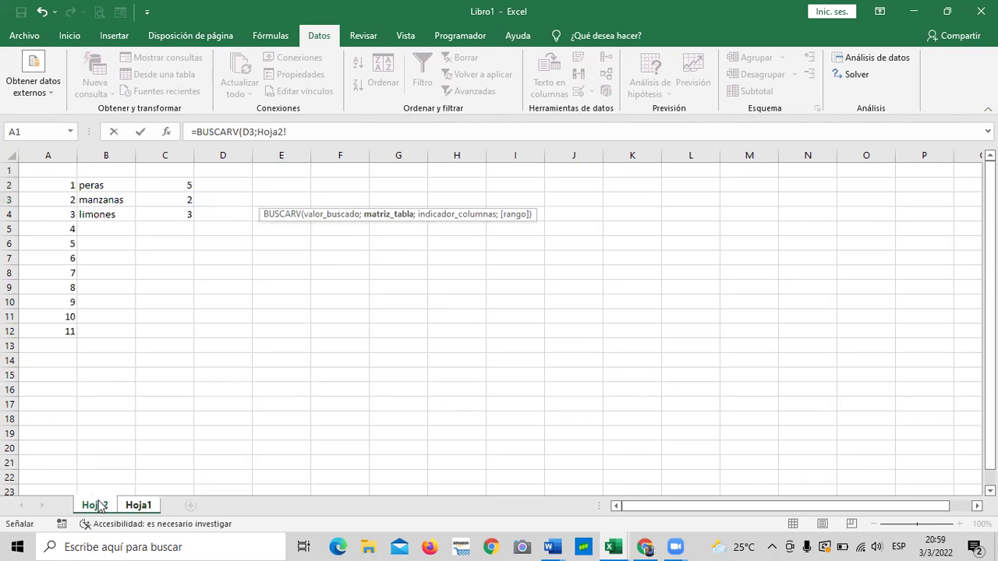
pyautogui.moveTo(59, 185); pyautogui.dragTo(180, 330)
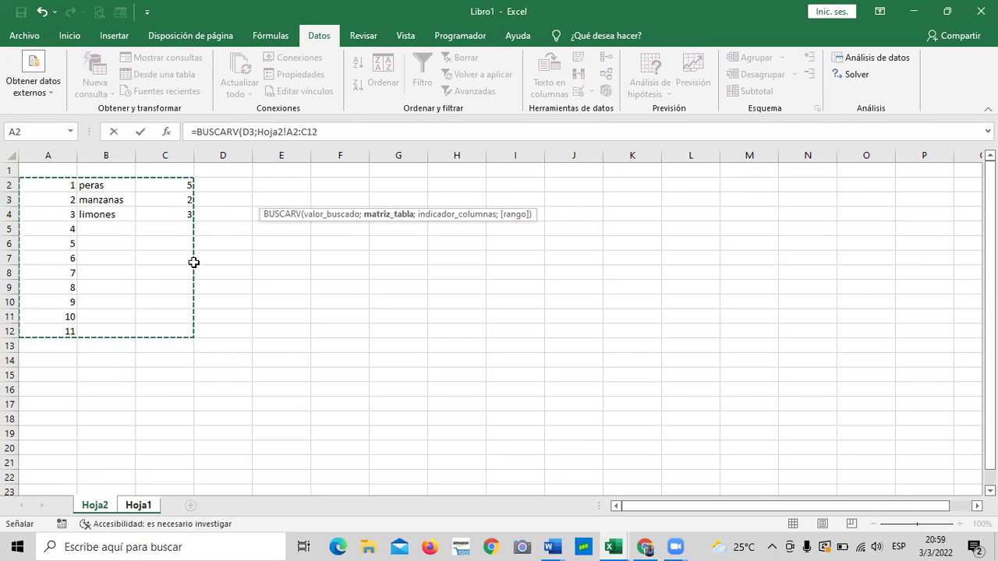
# Complete the BUSCARV formula with column index 2 and exact match FALSO, and accept it
pyautogui.click(360, 134)
pyautogui.write(';')
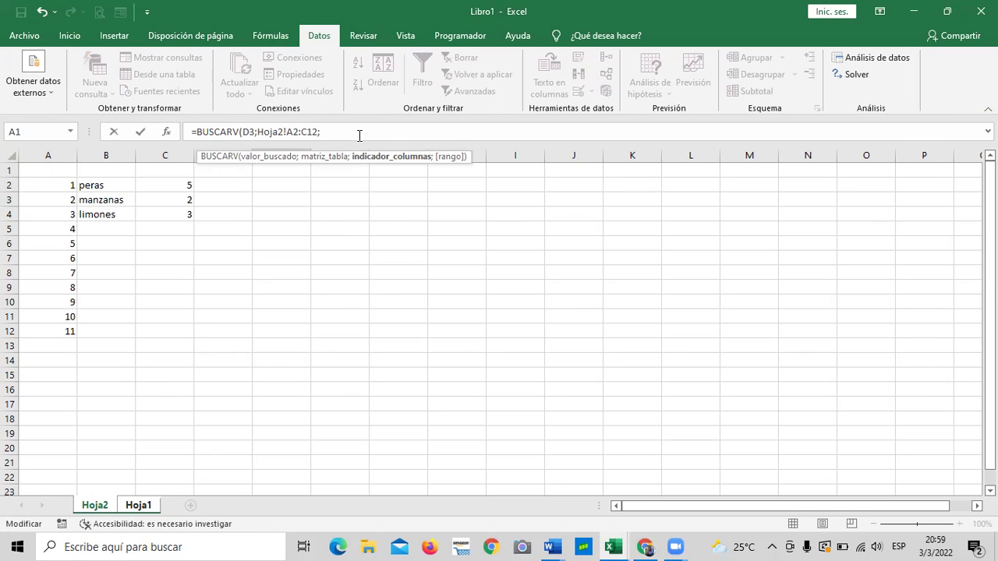
pyautogui.write('2;')
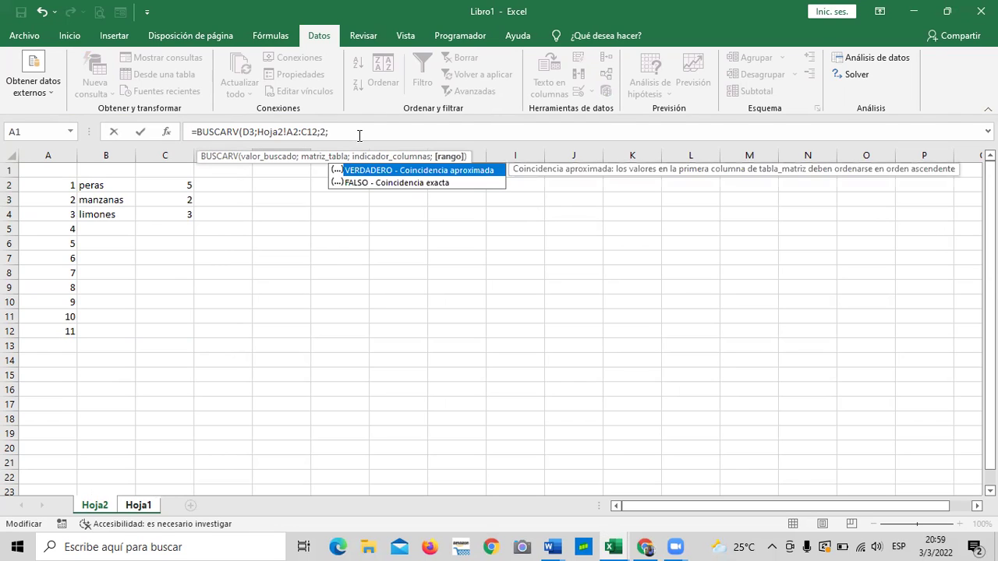
pyautogui.click(405, 184)
pyautogui.doubleClick(405, 184)
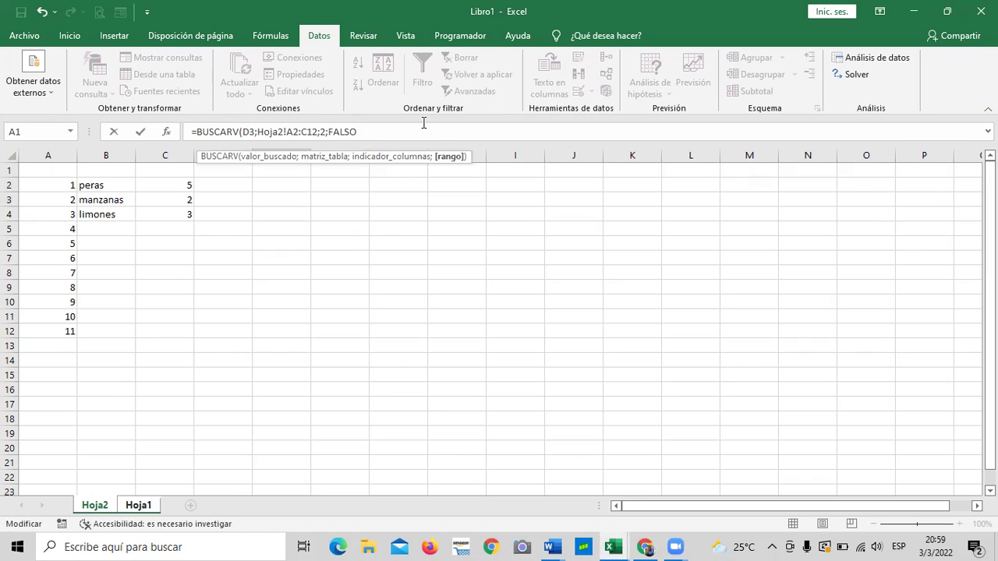
pyautogui.write(')')
pyautogui.press('Return')
pyautogui.click(359, 318)
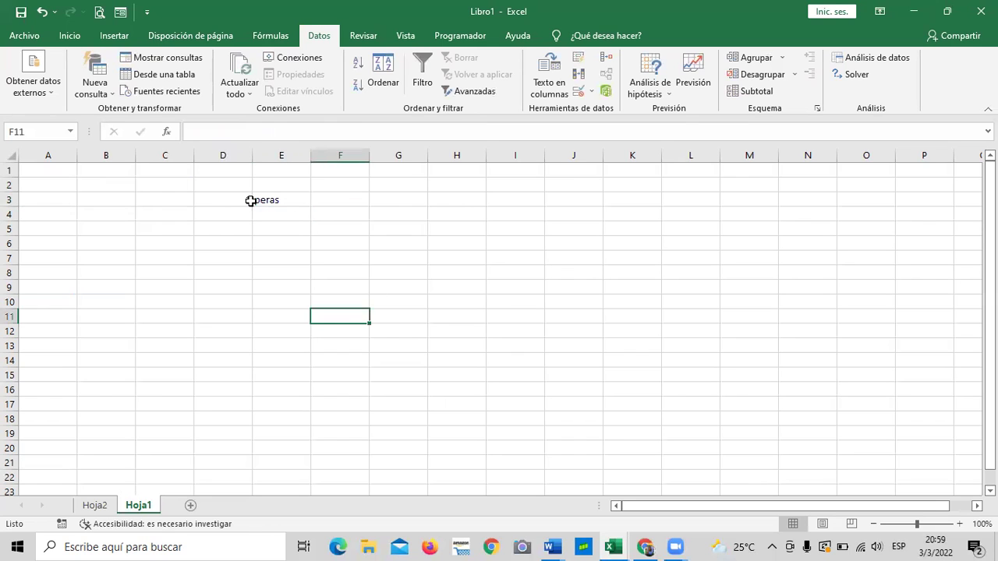
# Check the lookup formula in E3 and set D3 to 2 from its validation list
pyautogui.click(234, 196)
pyautogui.click(277, 200)
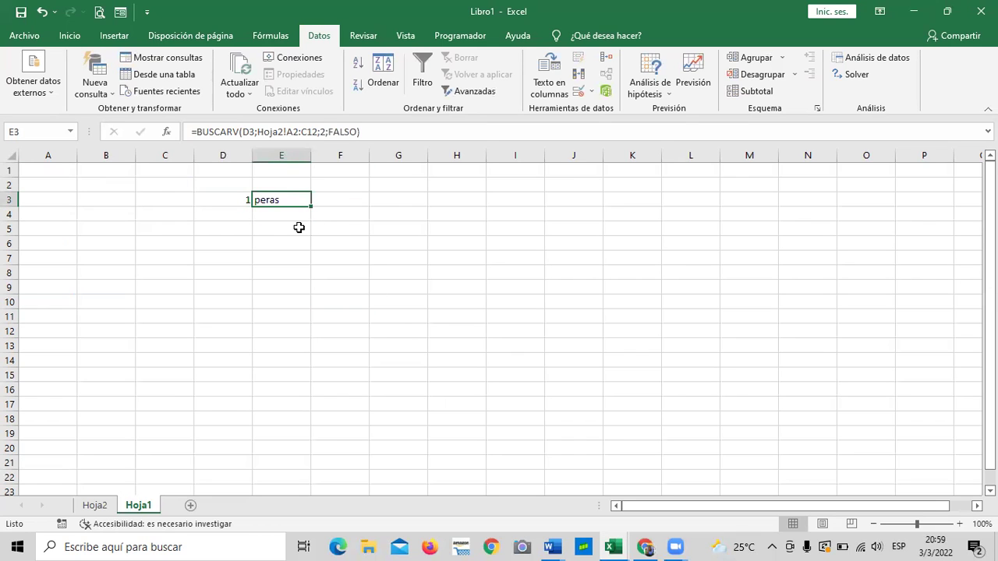
pyautogui.click(234, 201)
pyautogui.click(258, 201)
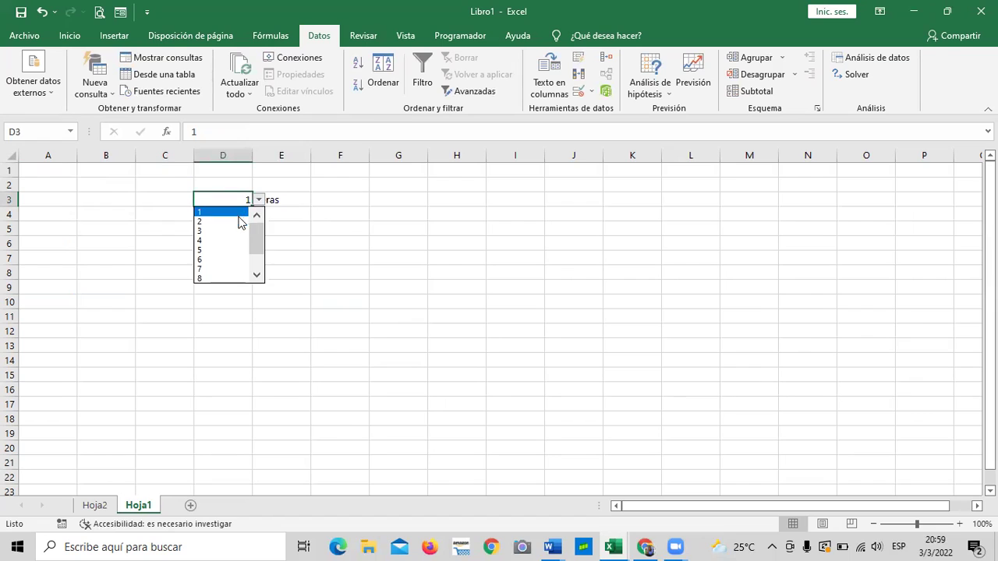
pyautogui.click(240, 221)
pyautogui.click(290, 299)
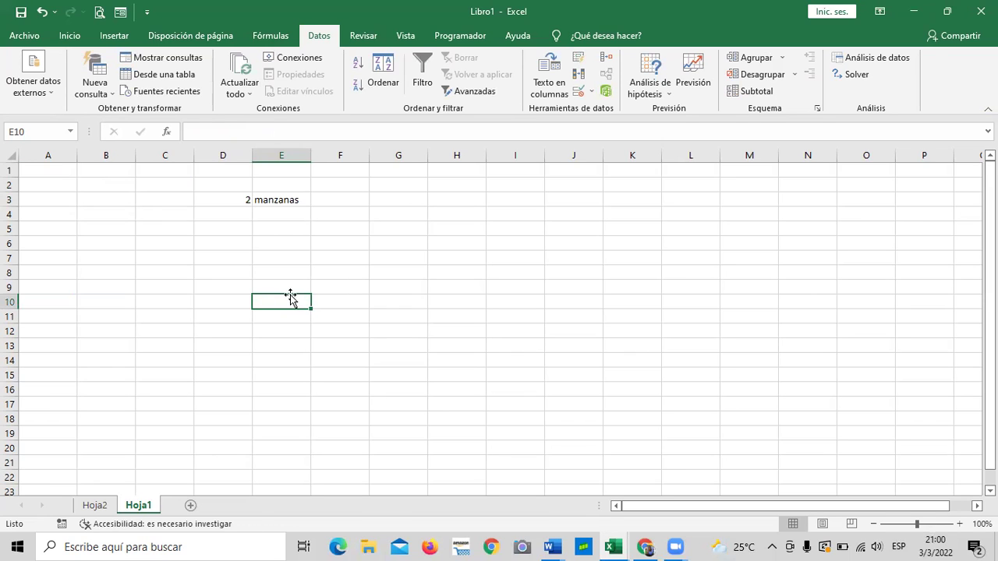
# Check the lookup formula in E3 and set D3 to 3 from its validation list
pyautogui.click(259, 202)
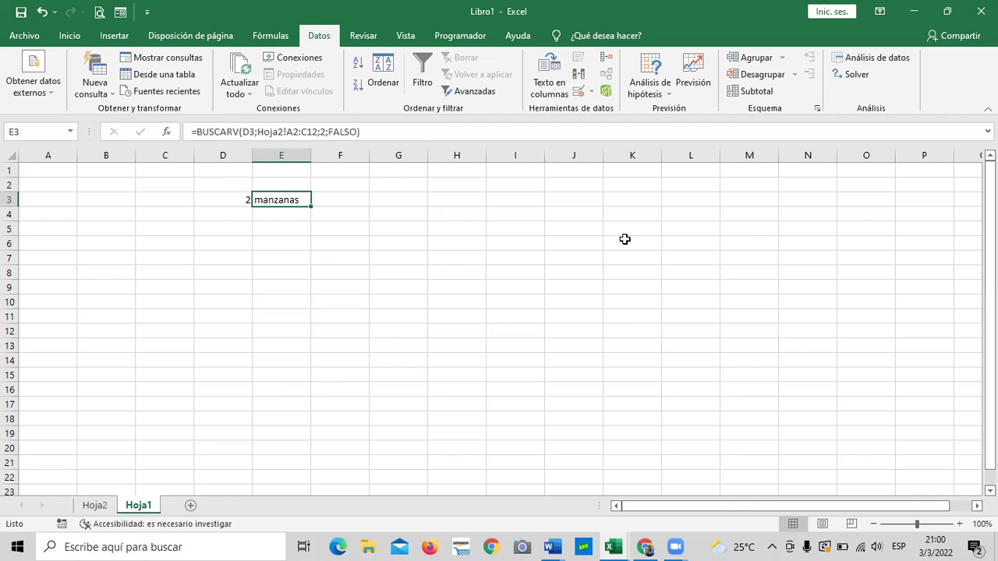
pyautogui.click(488, 307)
pyautogui.click(226, 197)
pyautogui.click(258, 200)
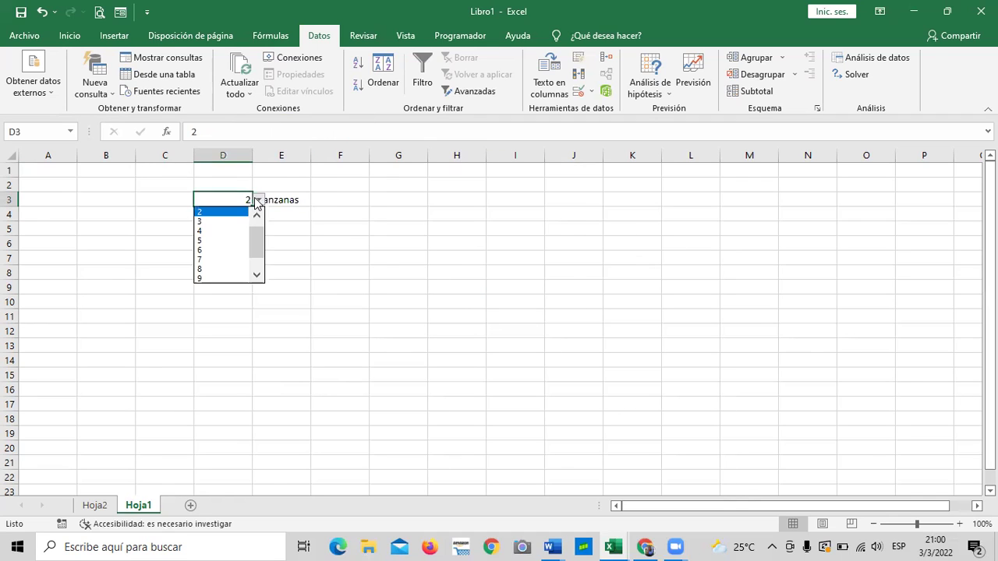
pyautogui.click(226, 222)
pyautogui.click(355, 245)
pyautogui.click(234, 204)
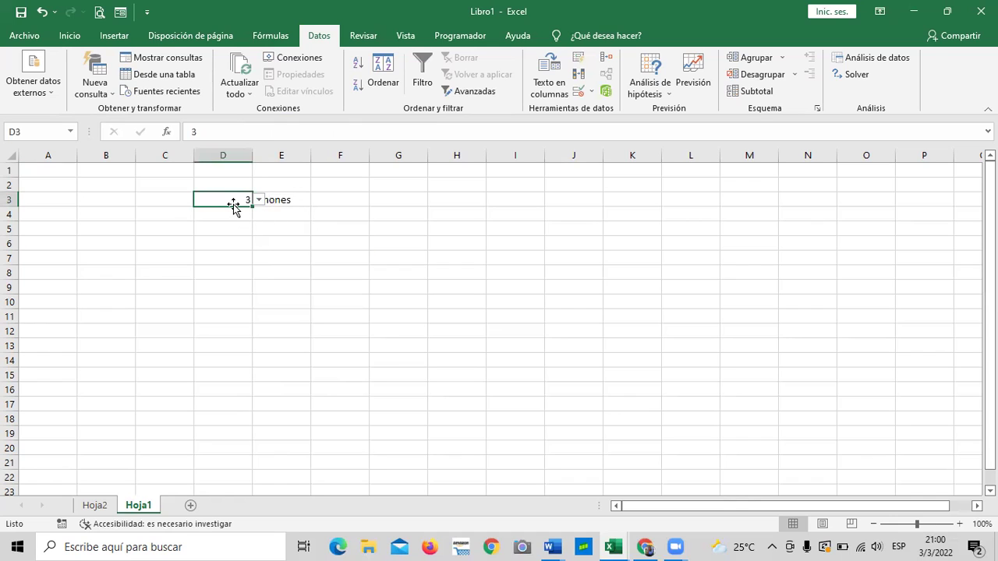
pyautogui.click(261, 252)
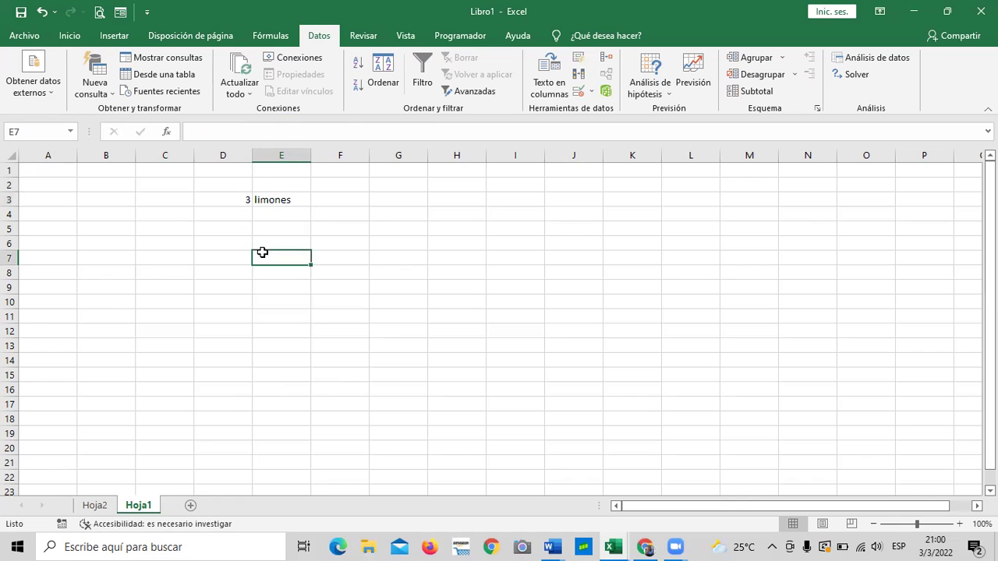
# Empty cell D3 and clear all of its data validation settings
pyautogui.click(230, 202)
pyautogui.press('BackSpace')
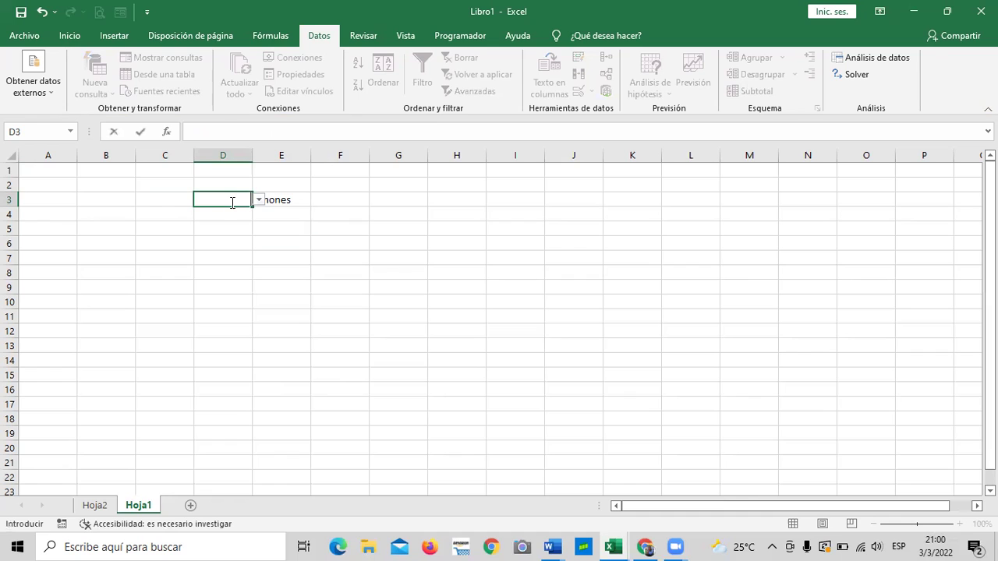
pyautogui.click(313, 285)
pyautogui.click(223, 201)
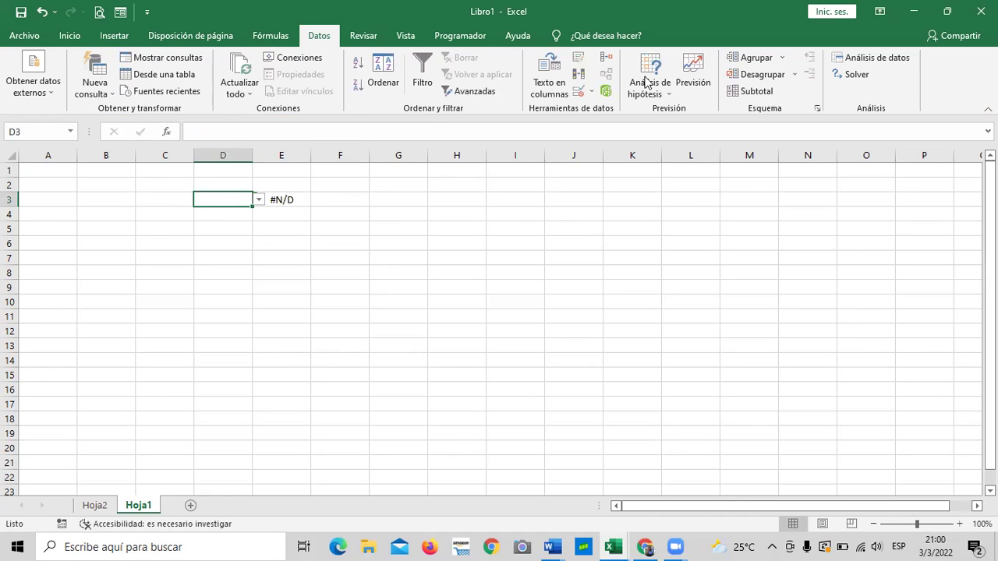
pyautogui.click(585, 95)
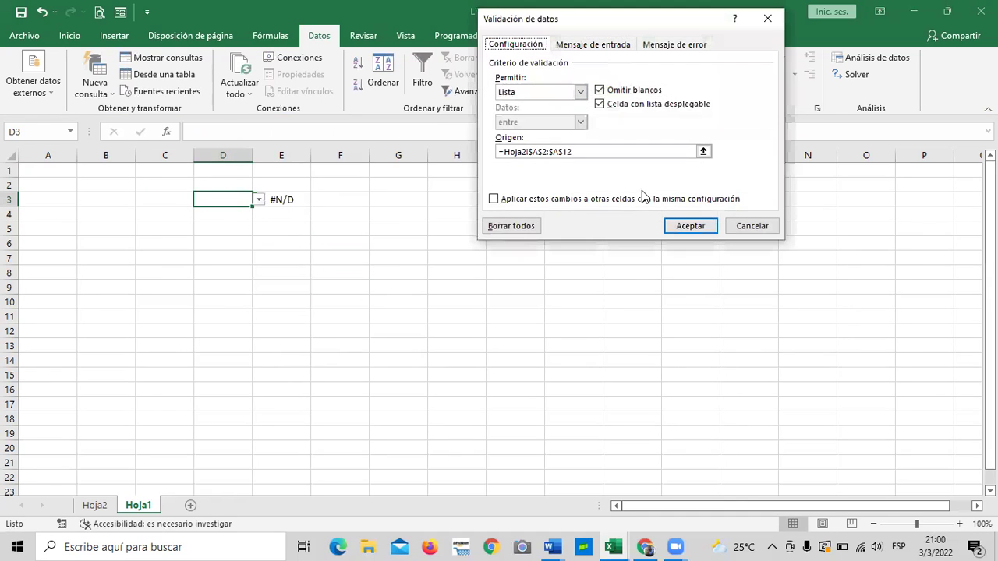
pyautogui.click(516, 227)
pyautogui.click(691, 226)
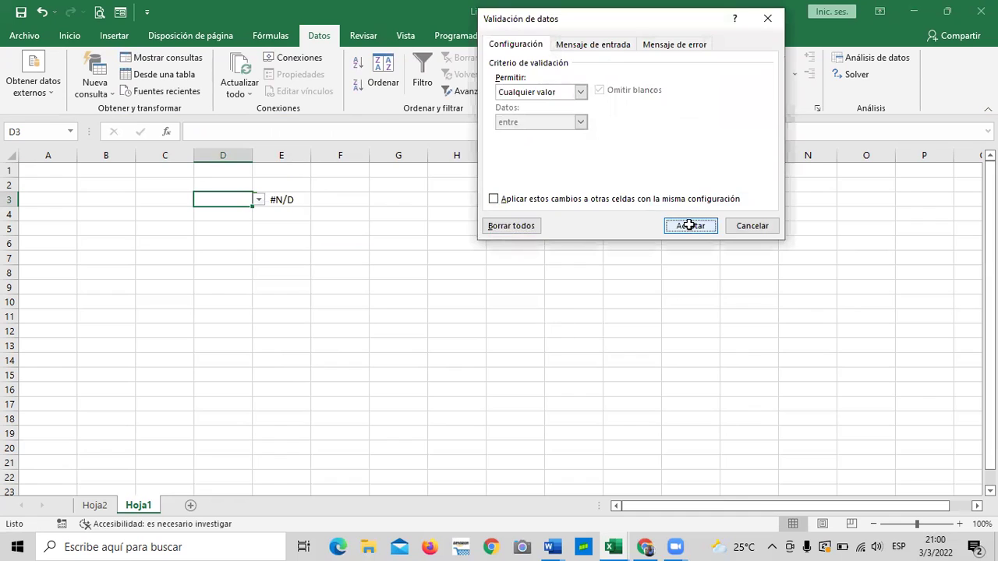
pyautogui.click(612, 318)
# Inspect the BUSCARV formula in E3 while its lookup cell D3 is empty
pyautogui.click(288, 201)
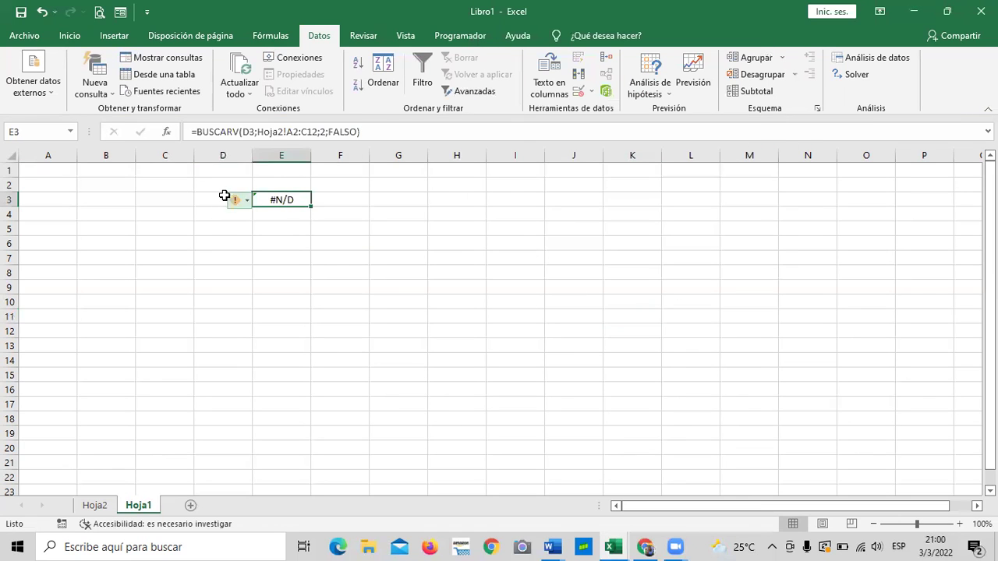
pyautogui.click(217, 197)
pyautogui.click(289, 200)
pyautogui.click(340, 291)
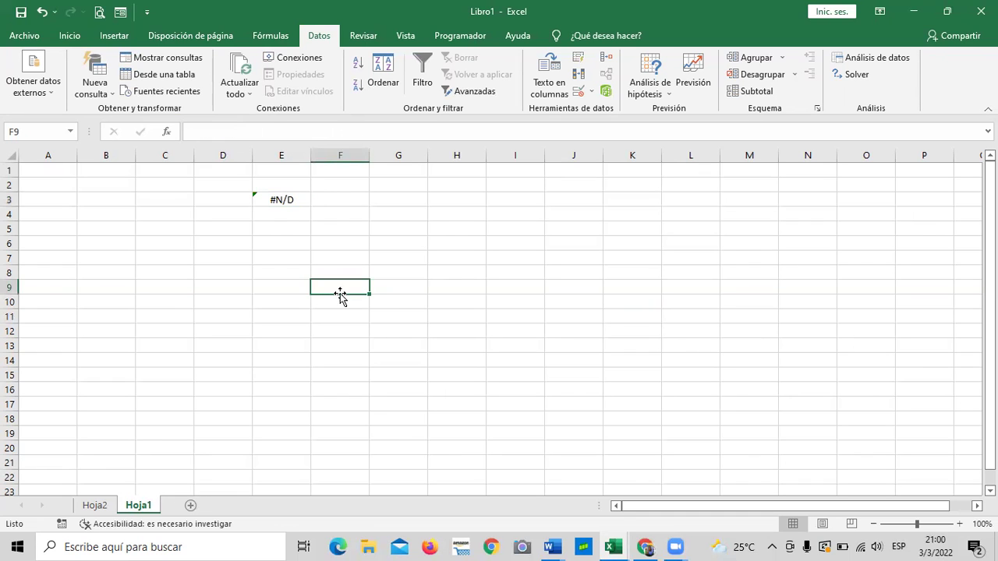
pyautogui.click(285, 198)
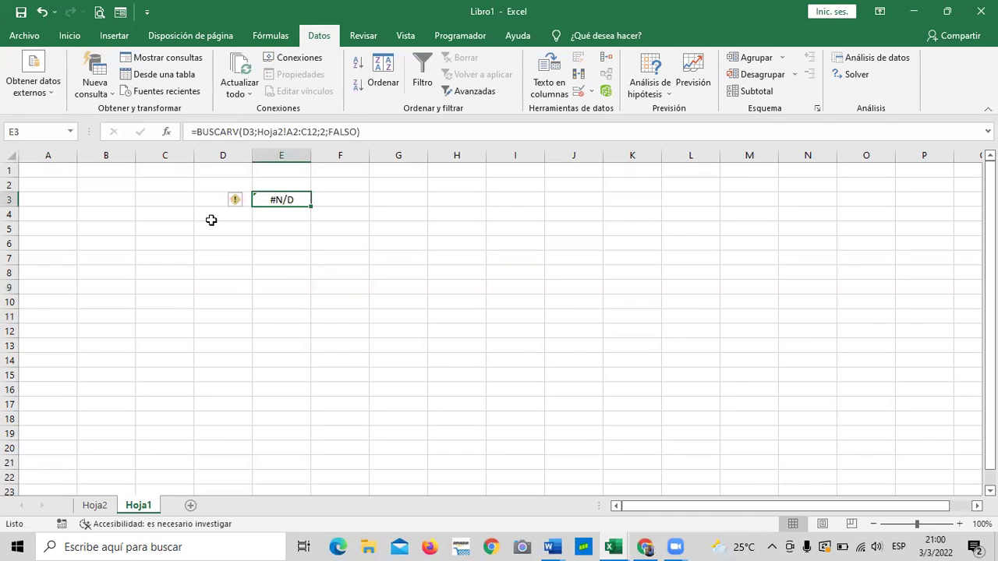
pyautogui.click(350, 296)
pyautogui.click(408, 253)
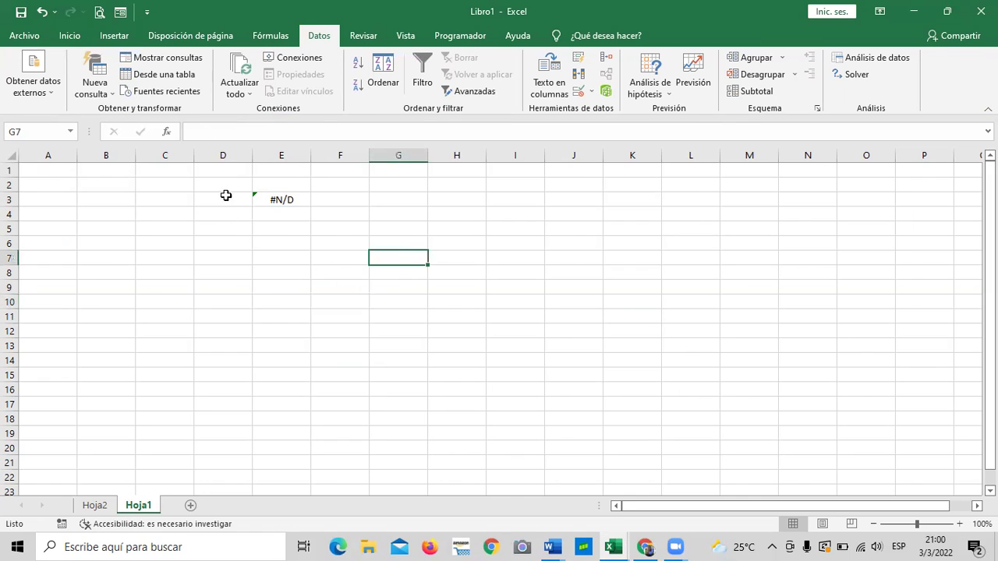
# Enter 3 directly in D3 without the drop-down list and check the BUSCARV formula in E3
pyautogui.click(224, 196)
pyautogui.write('3')
pyautogui.press('Return')
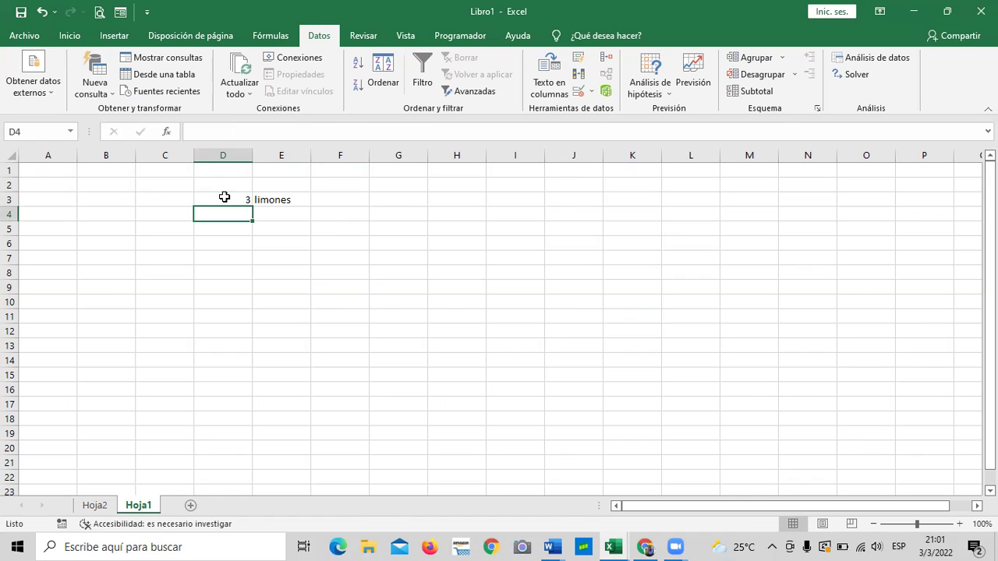
pyautogui.click(279, 200)
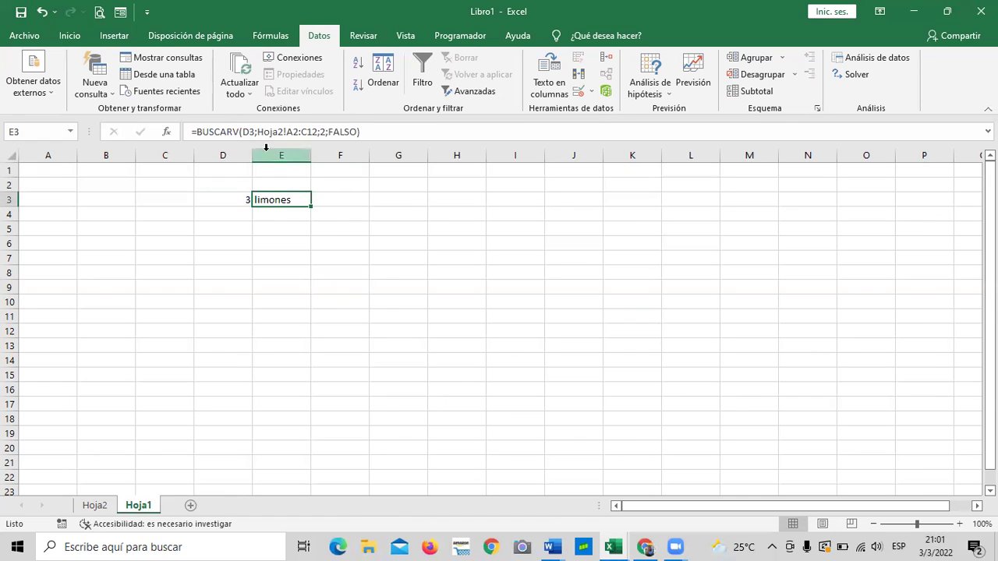
pyautogui.click(236, 199)
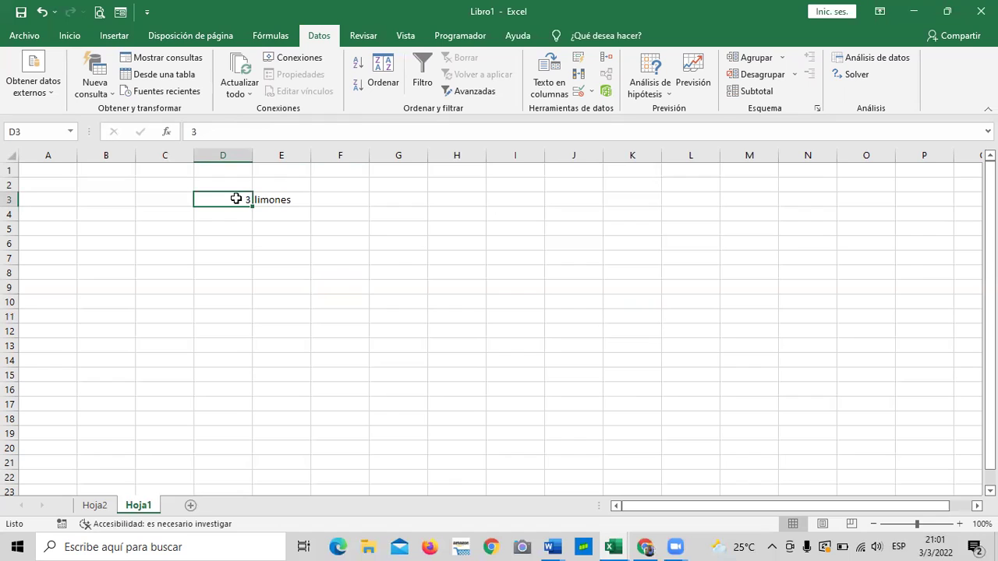
# Show the numbered product table on sheet Hoja2
pyautogui.click(550, 358)
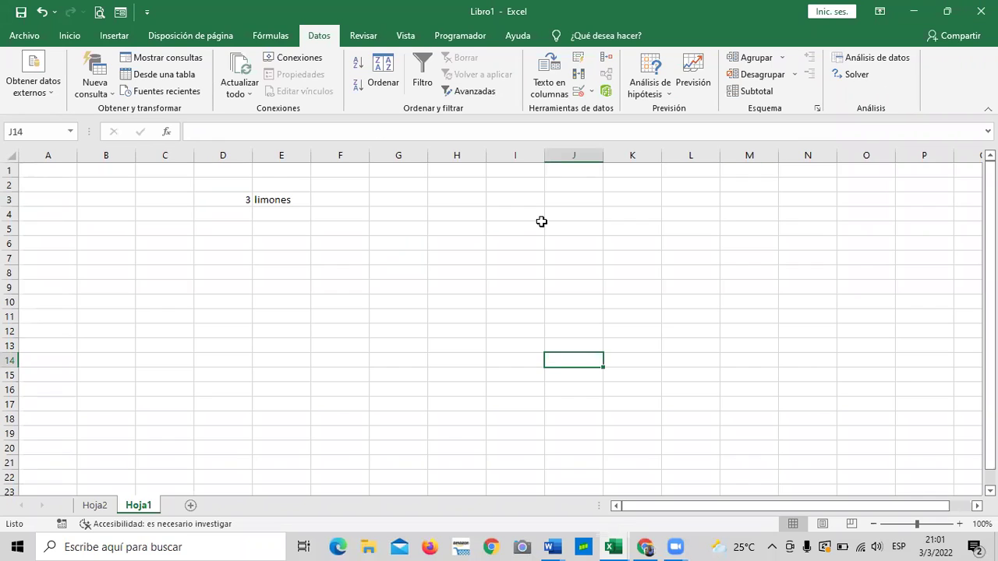
pyautogui.click(499, 357)
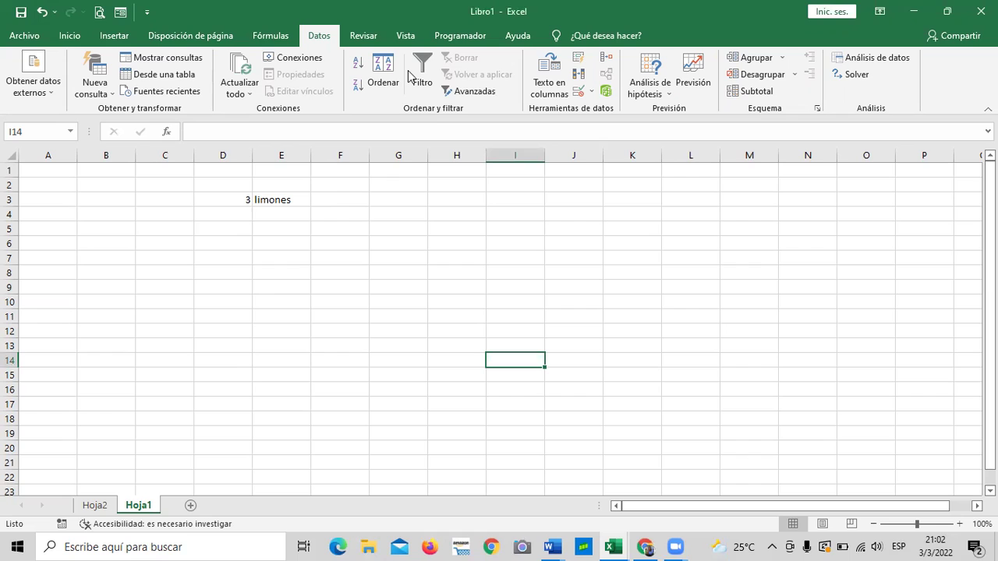
pyautogui.click(537, 95)
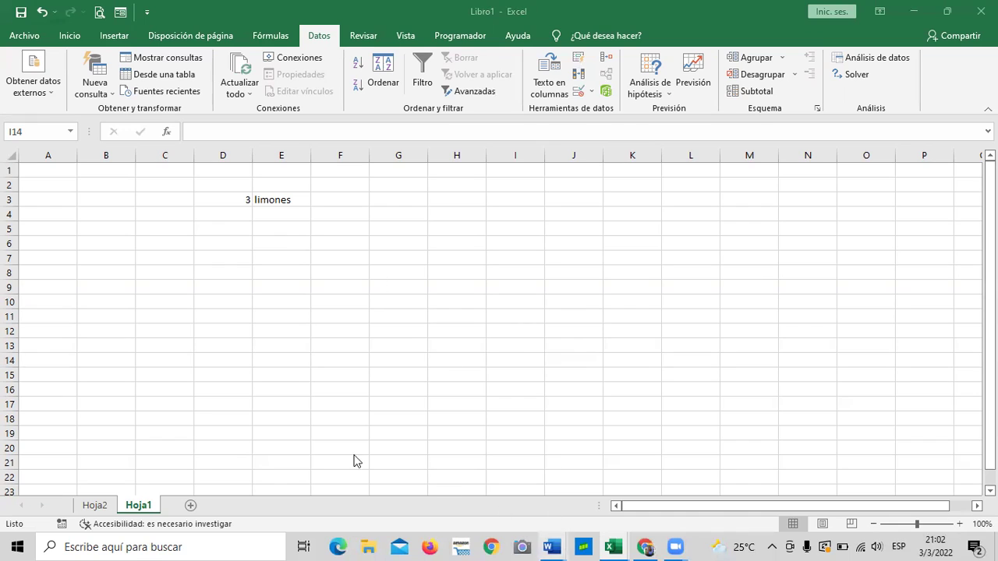
pyautogui.click(94, 506)
pyautogui.click(95, 506)
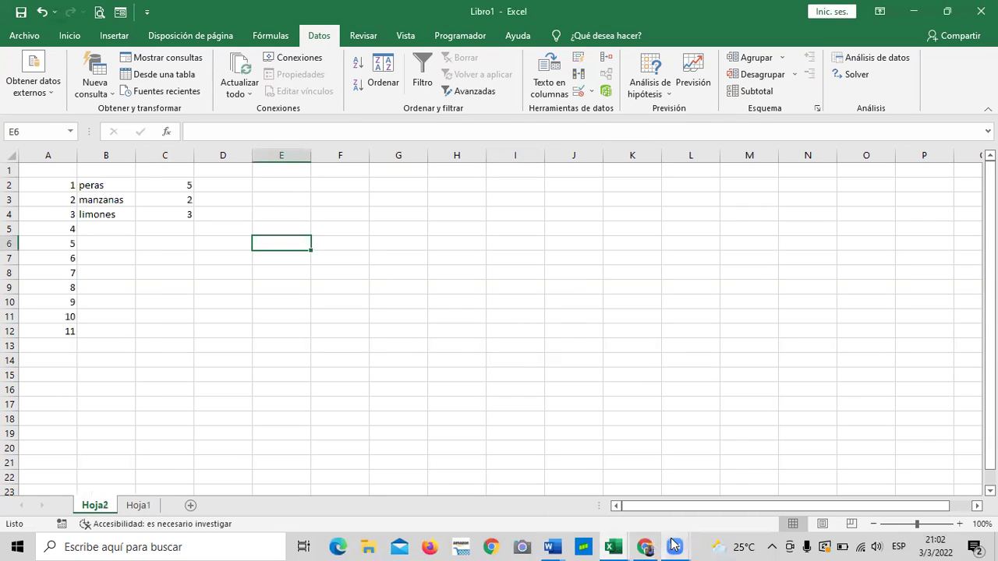
# Switch to the course page in Chrome and open the unit 2.5 Laboratorio 2
pyautogui.moveTo(645, 545)
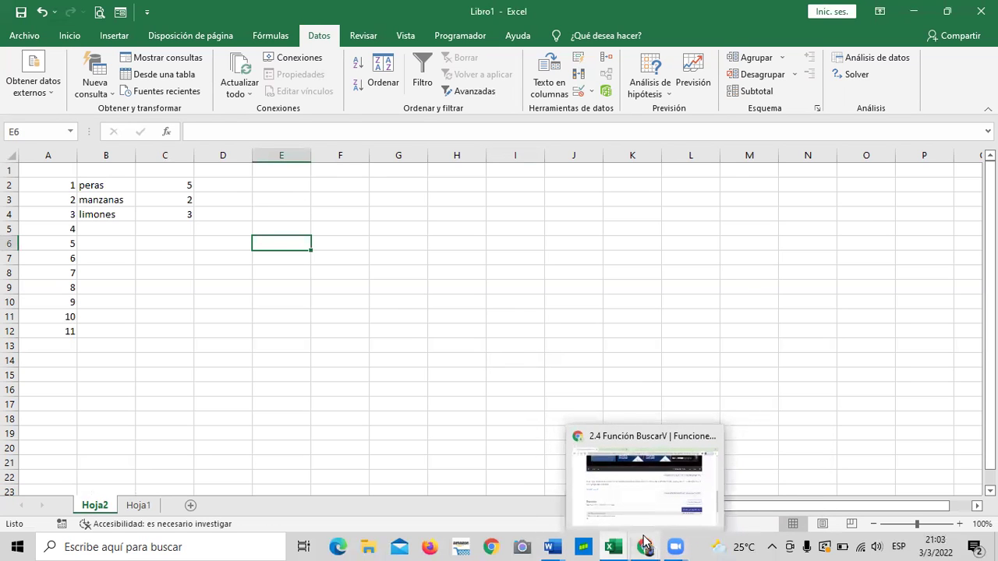
pyautogui.click(635, 506)
pyautogui.scroll(4, 319, 414)
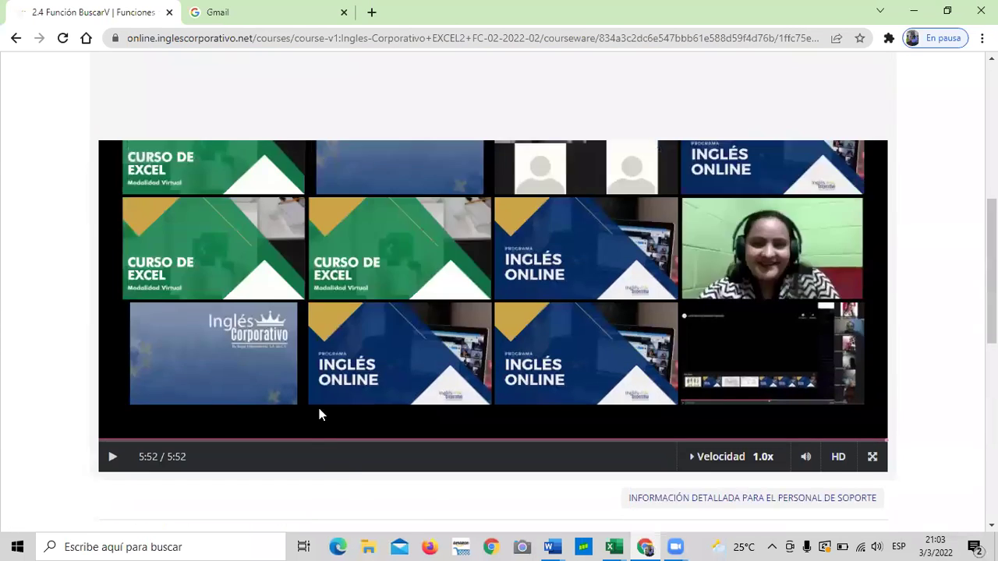
pyautogui.scroll(4, 319, 409)
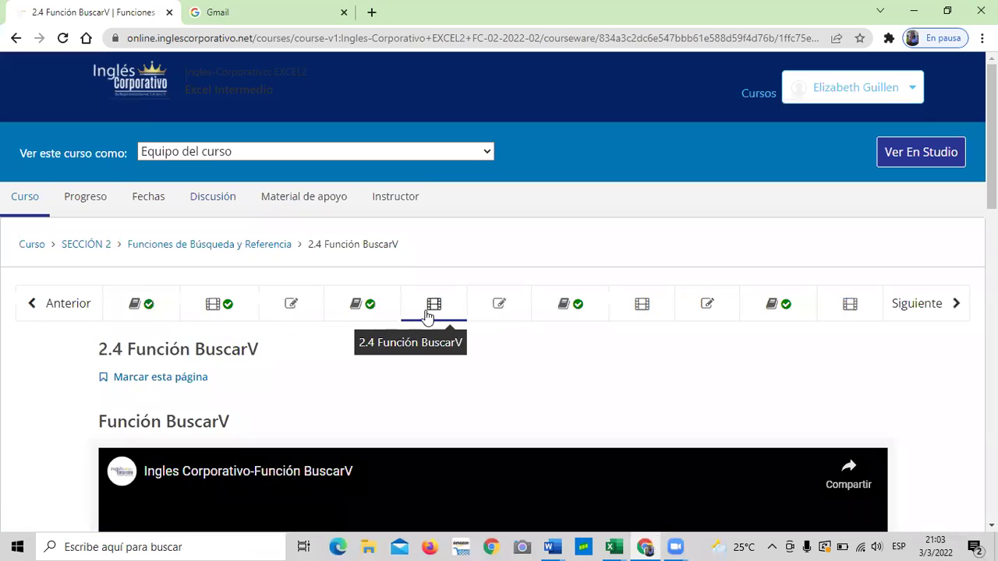
pyautogui.click(291, 304)
pyautogui.click(511, 304)
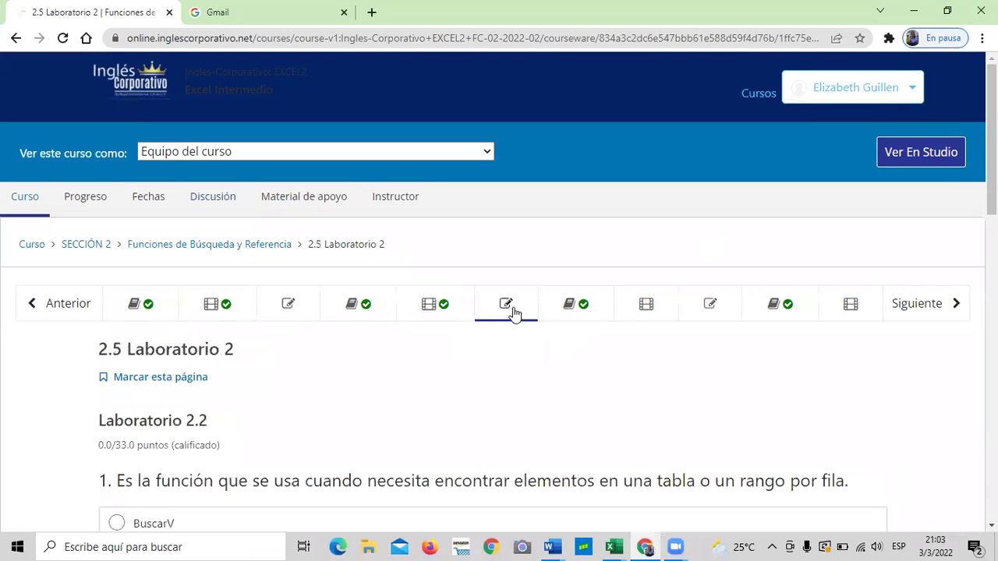